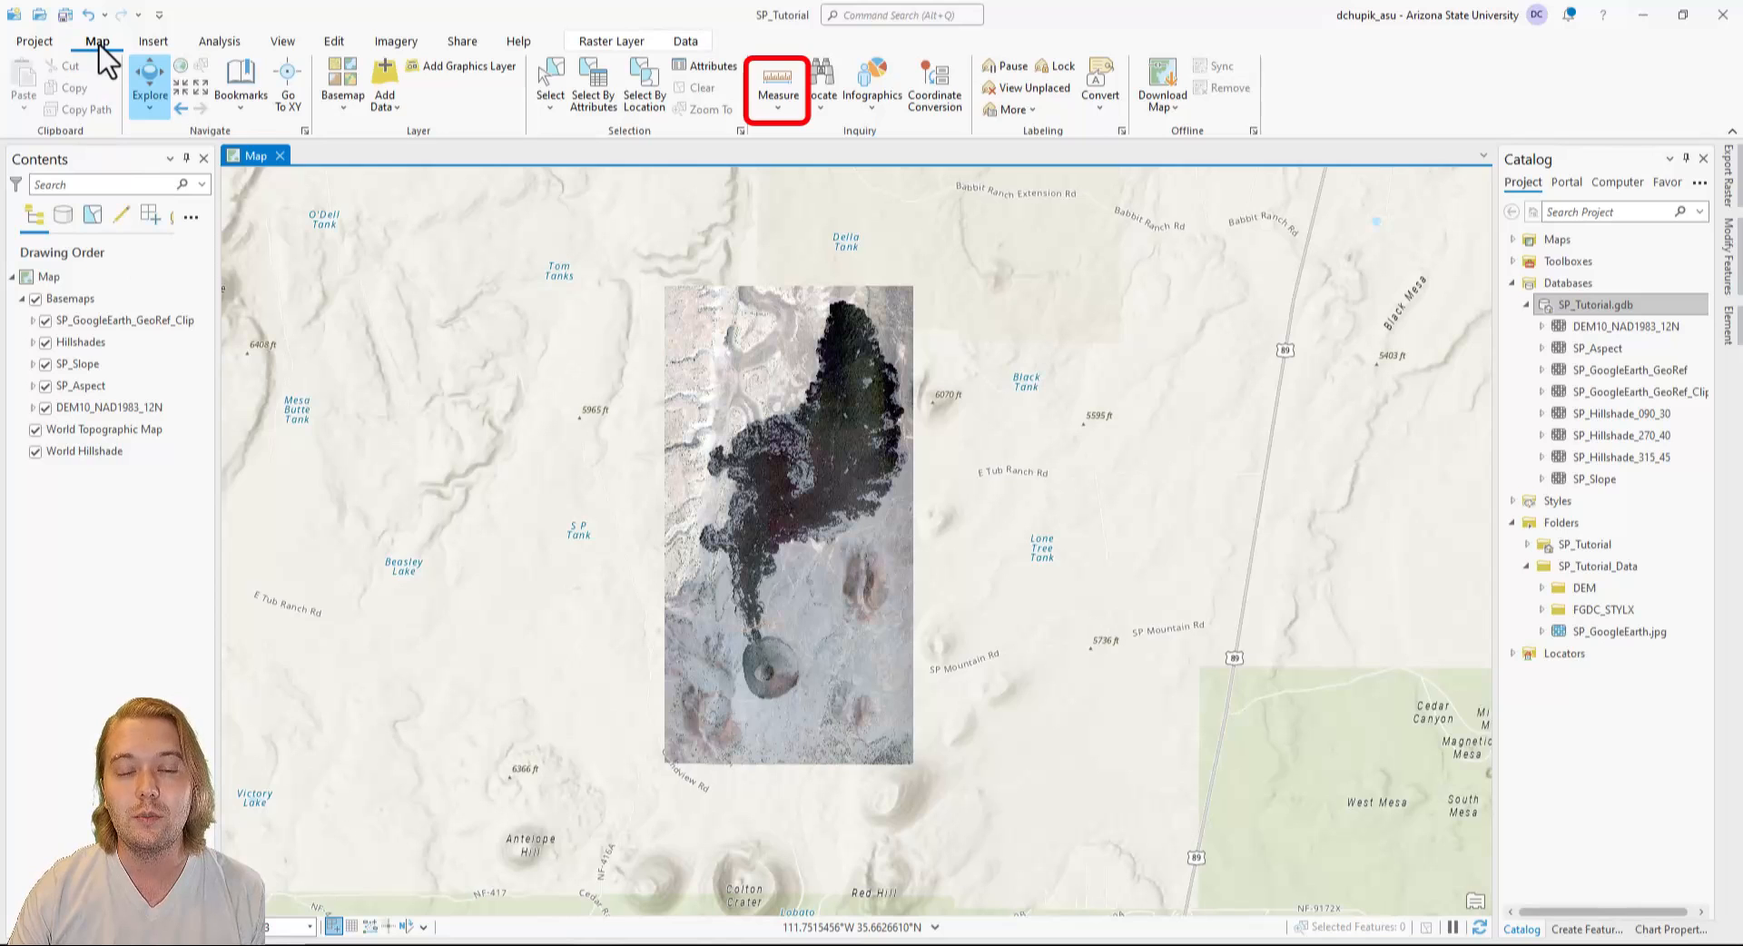
Clear the earlier distance results and measure the lava flow's length from the cone's northern edge, along its bend, to its northern tip.
left_click(783, 90)
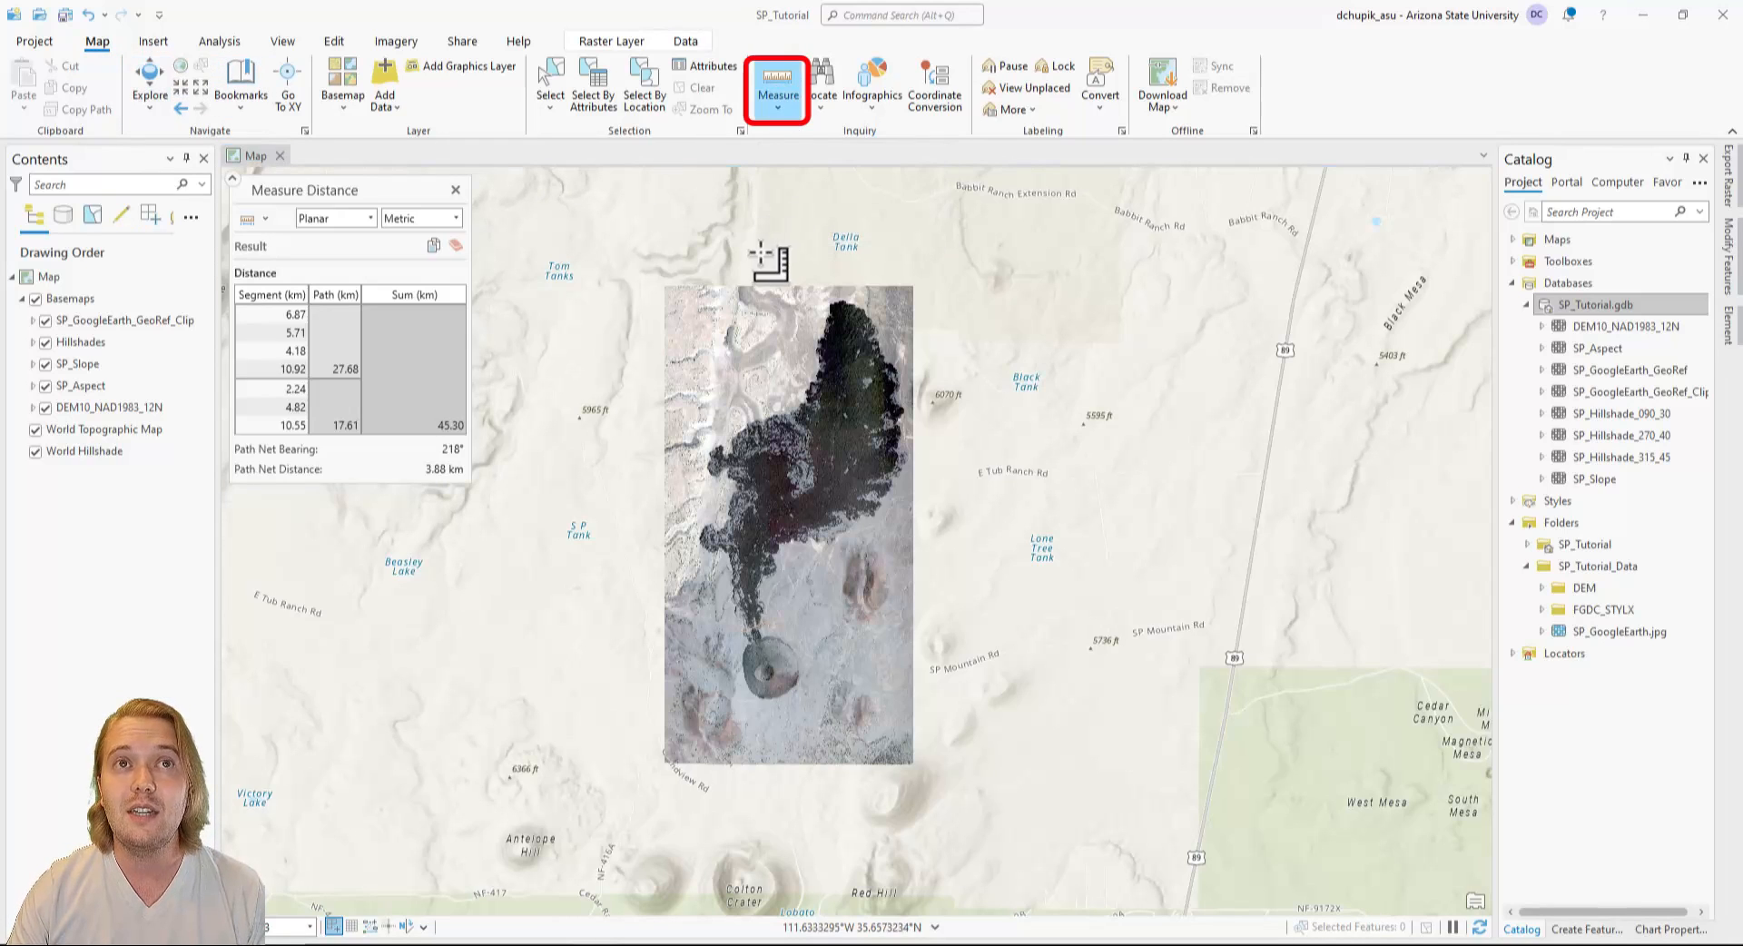
left_click(455, 244)
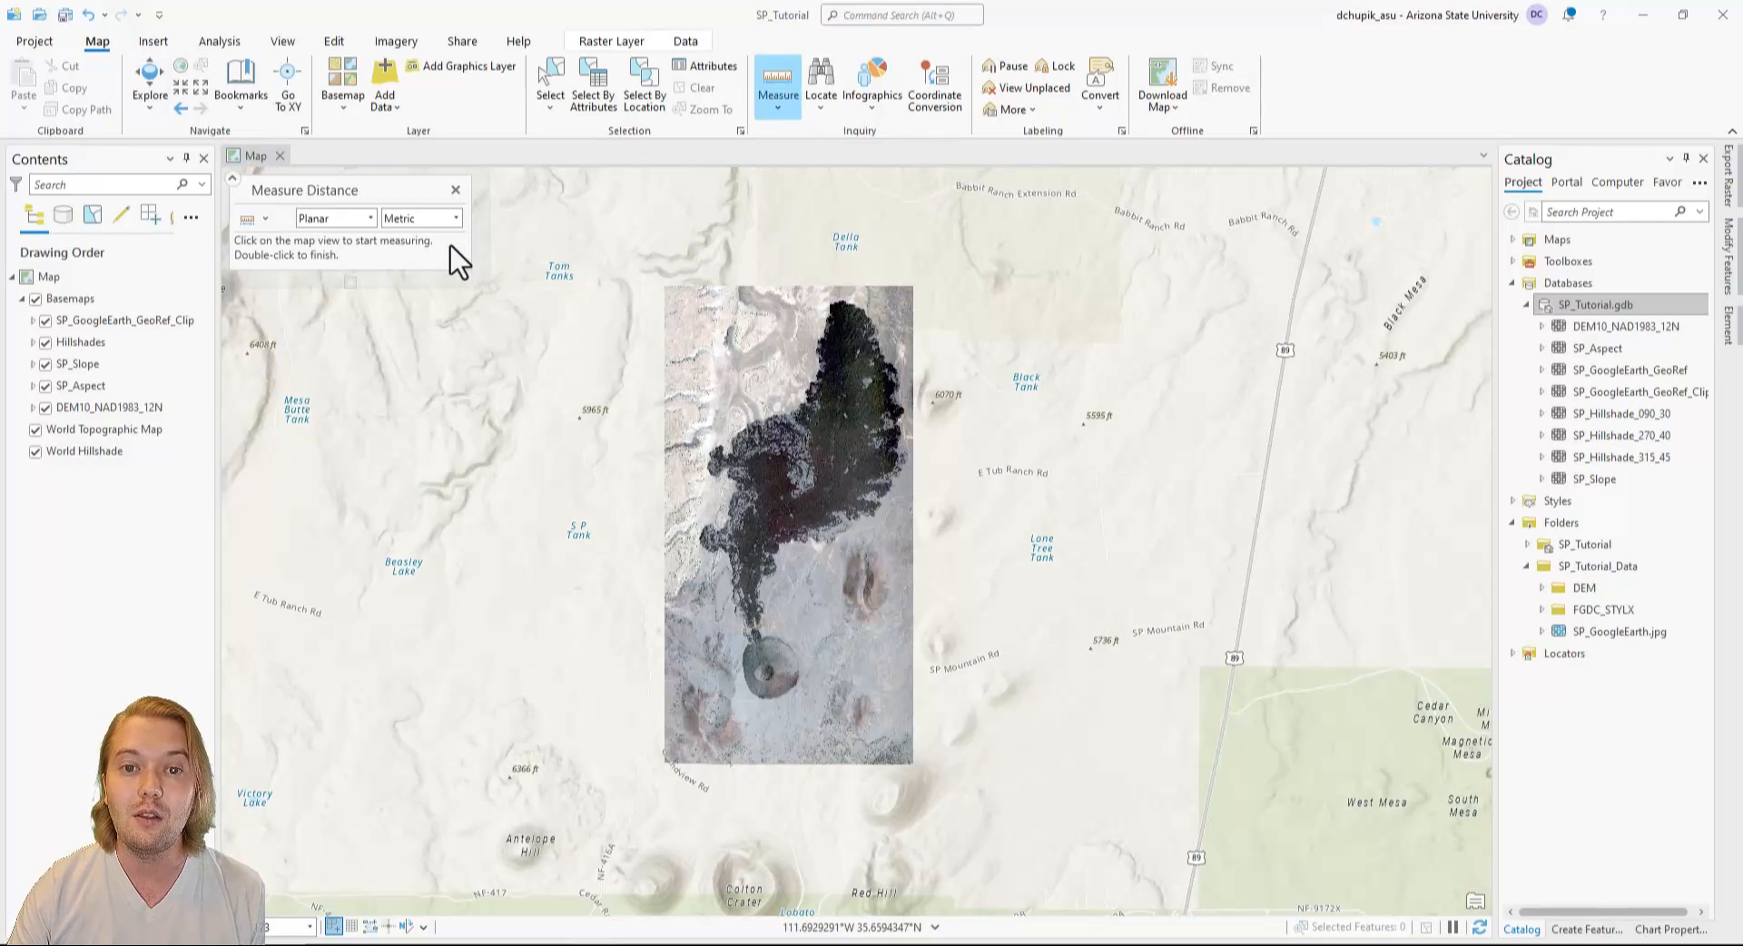
left_click(755, 639)
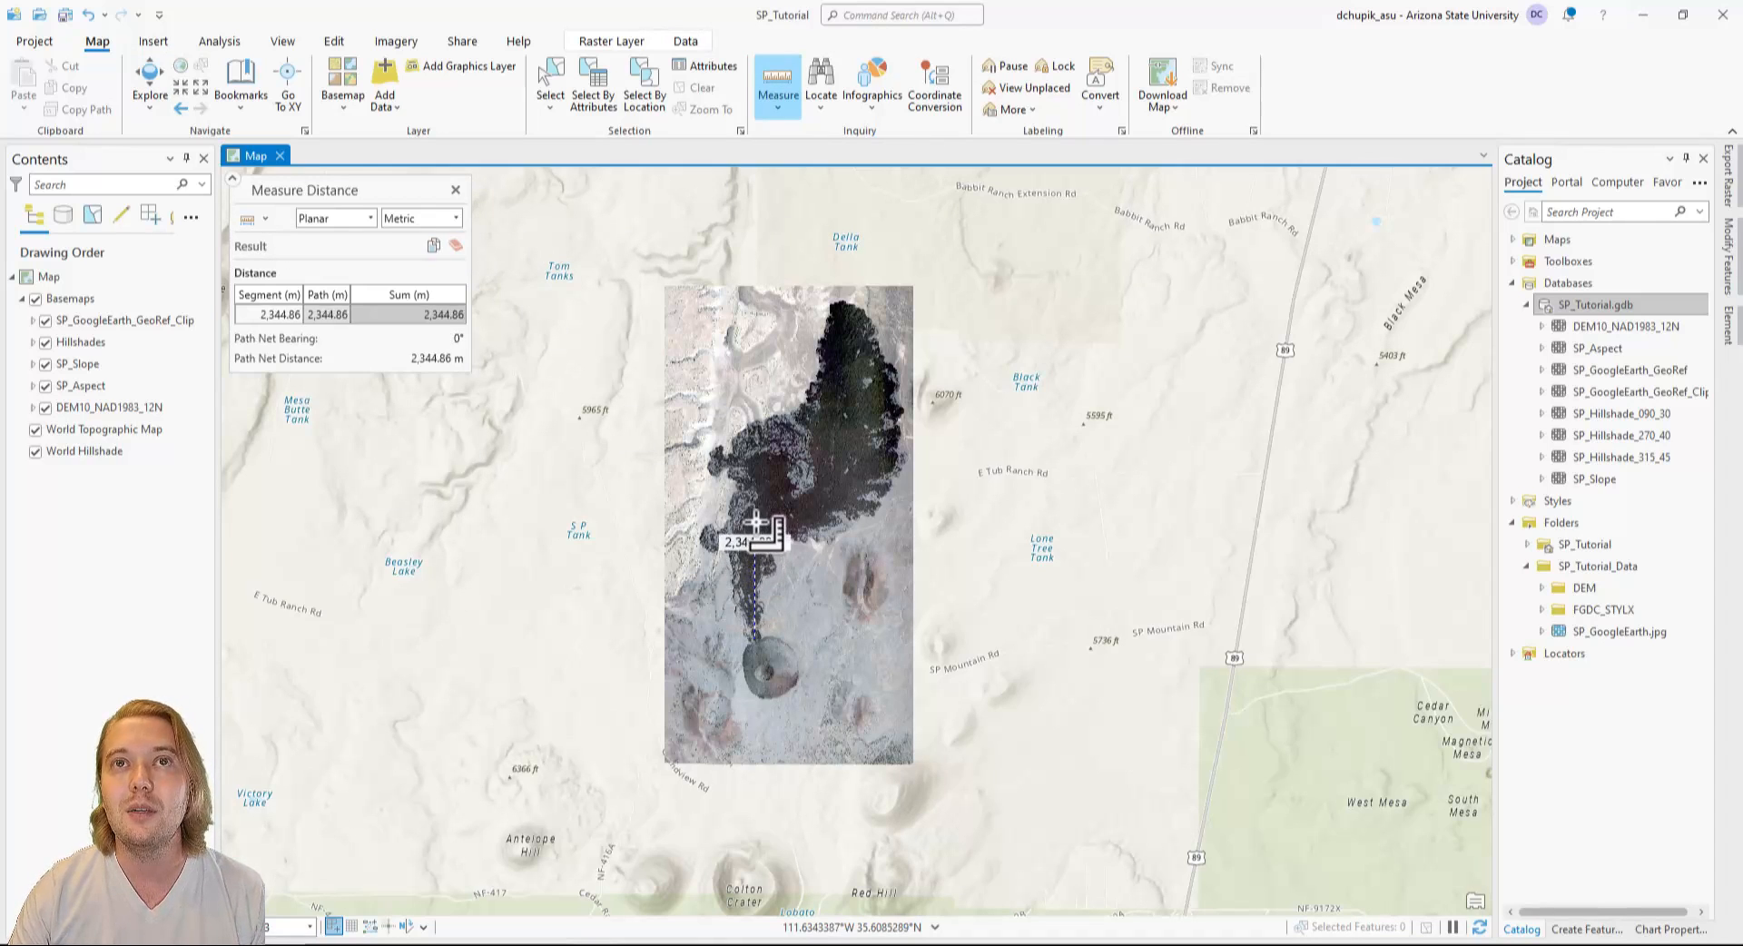
left_click(755, 517)
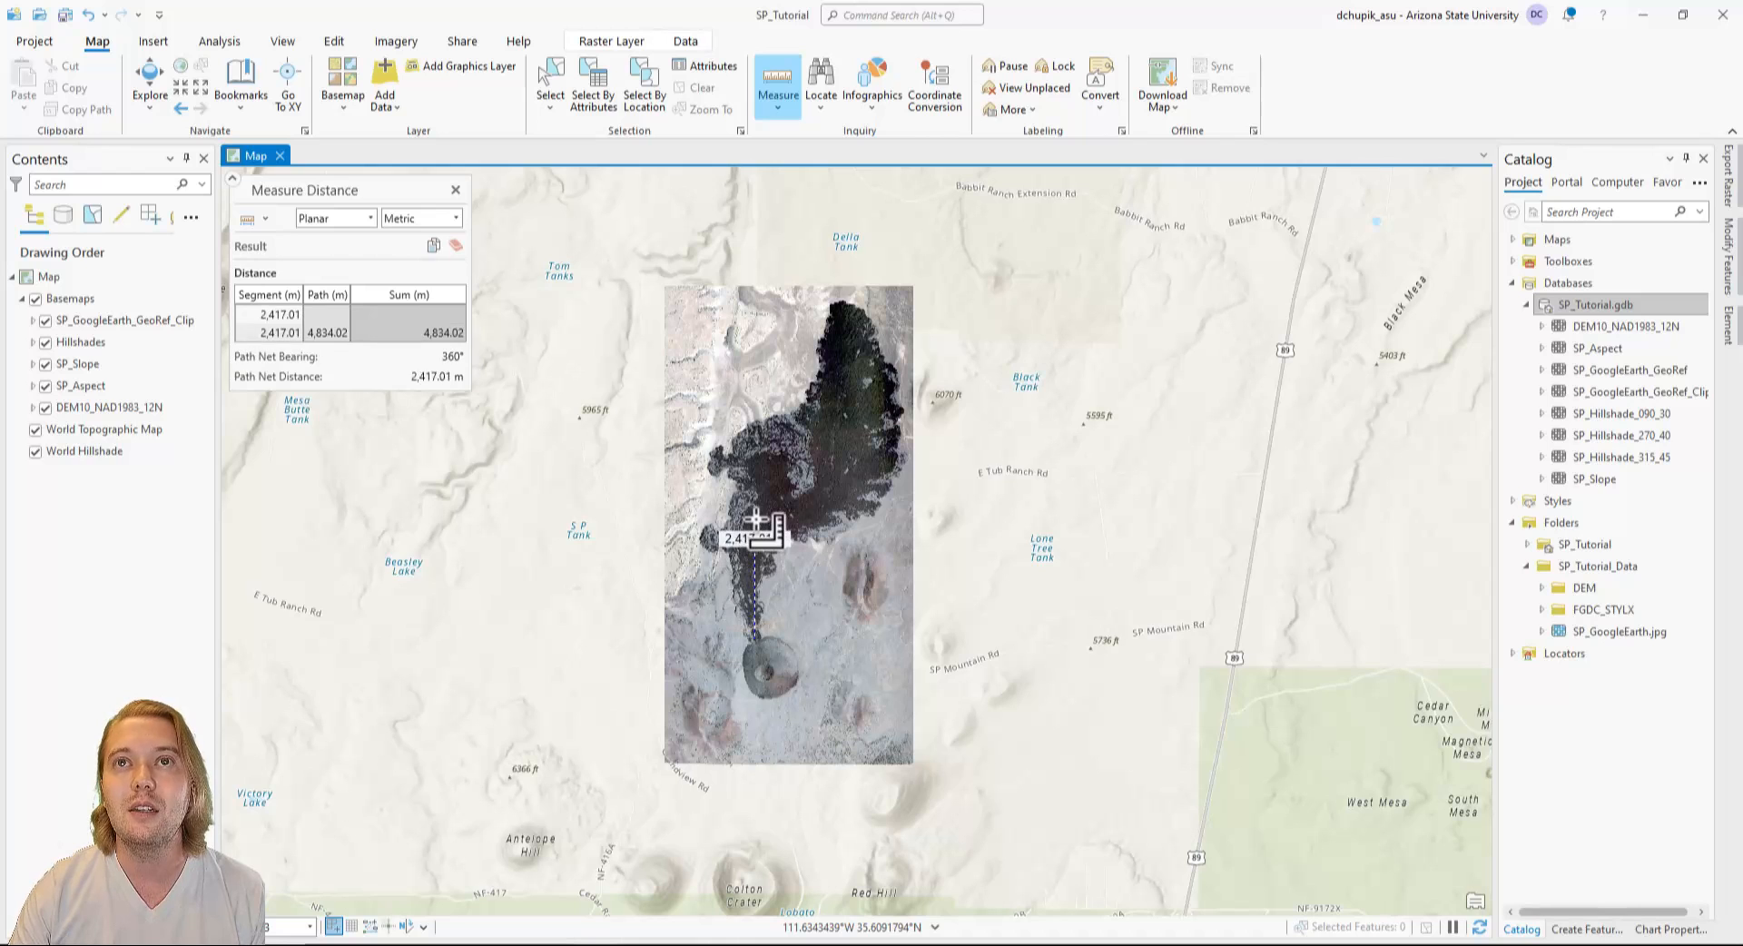
double_click(846, 305)
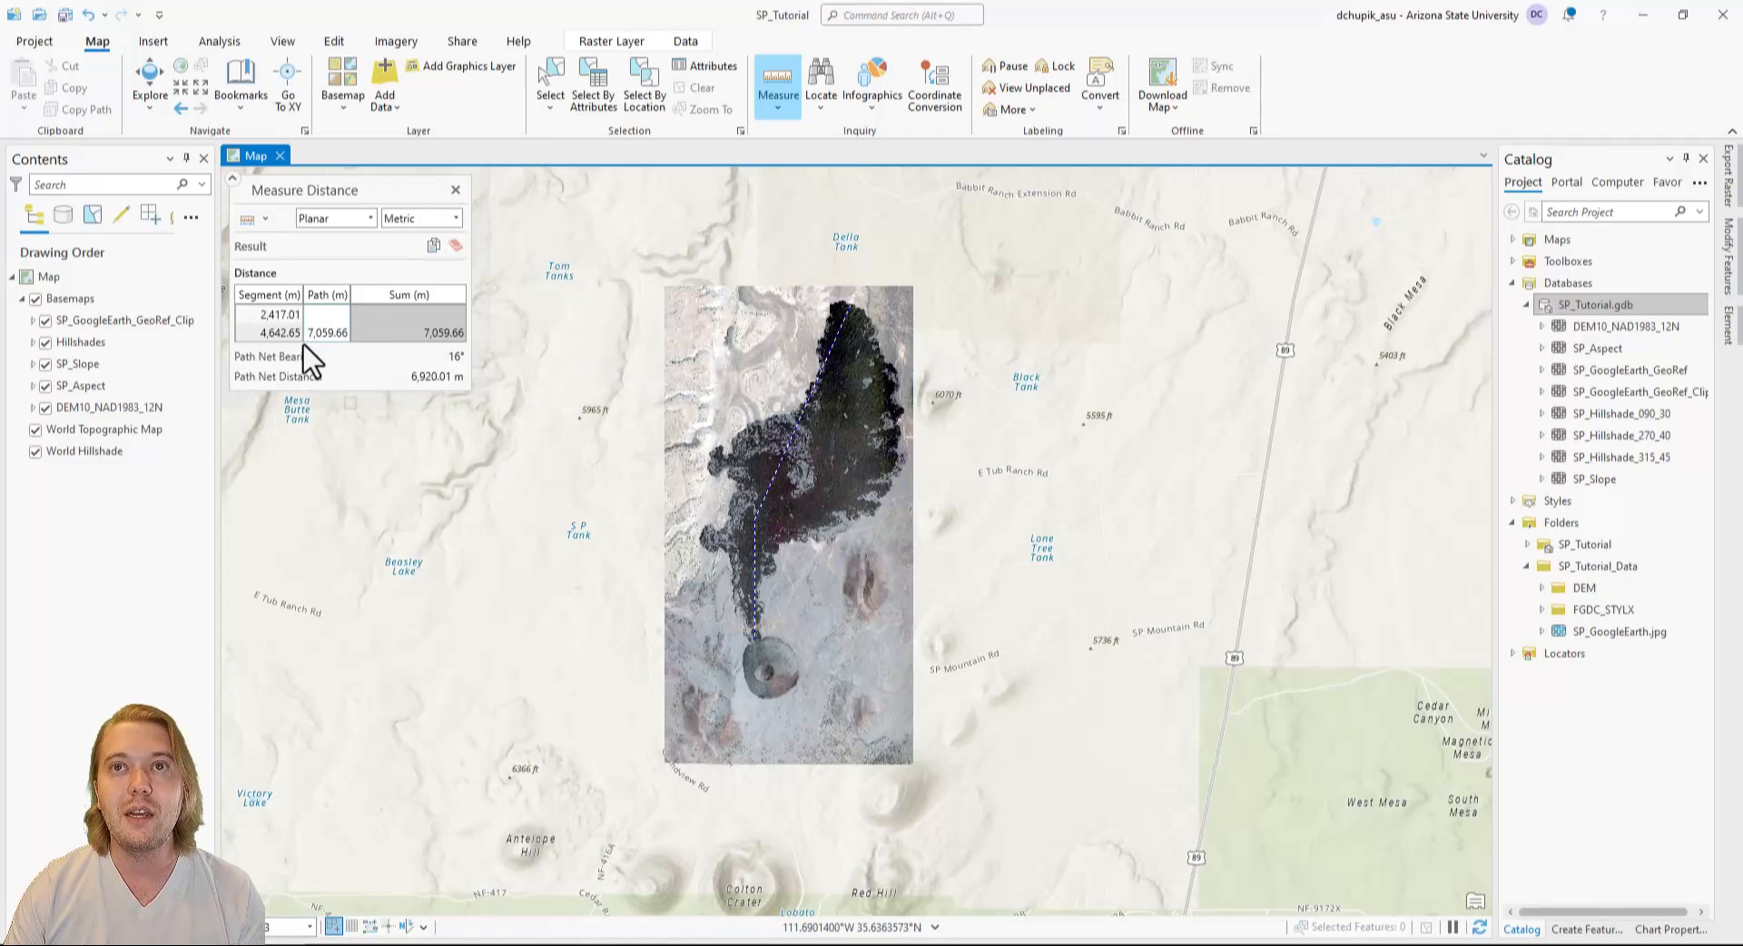
Set the distance measurement units to Kilometers and clear the measured path.
left_click(456, 218)
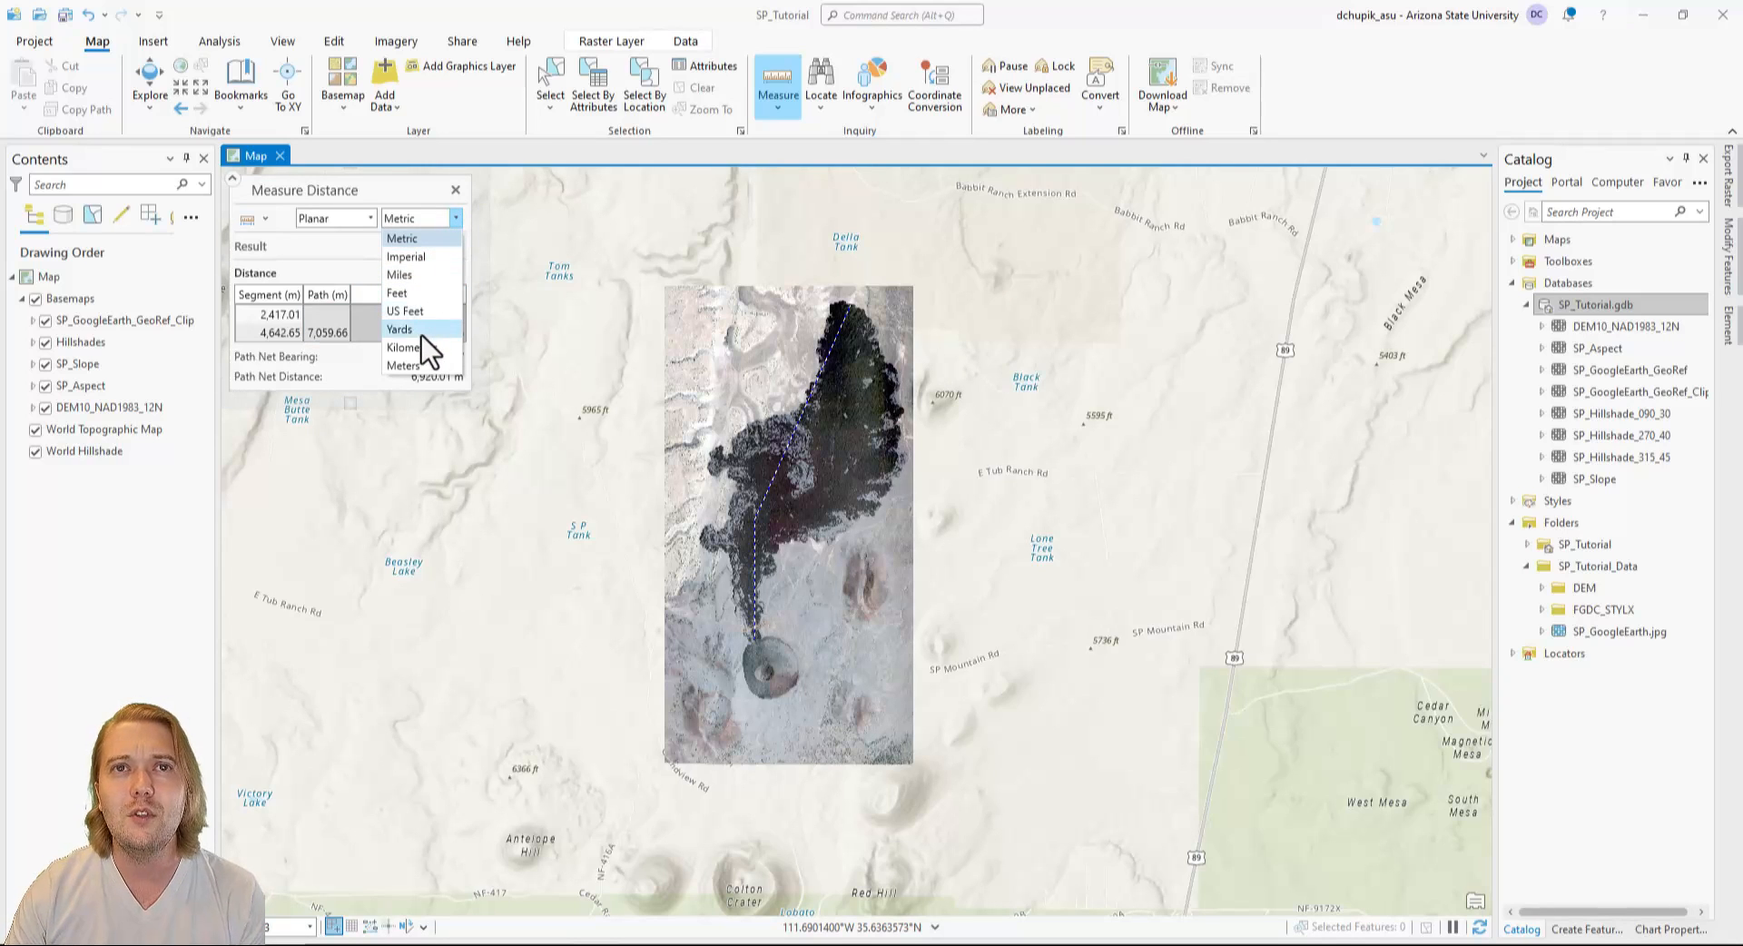
left_click(422, 345)
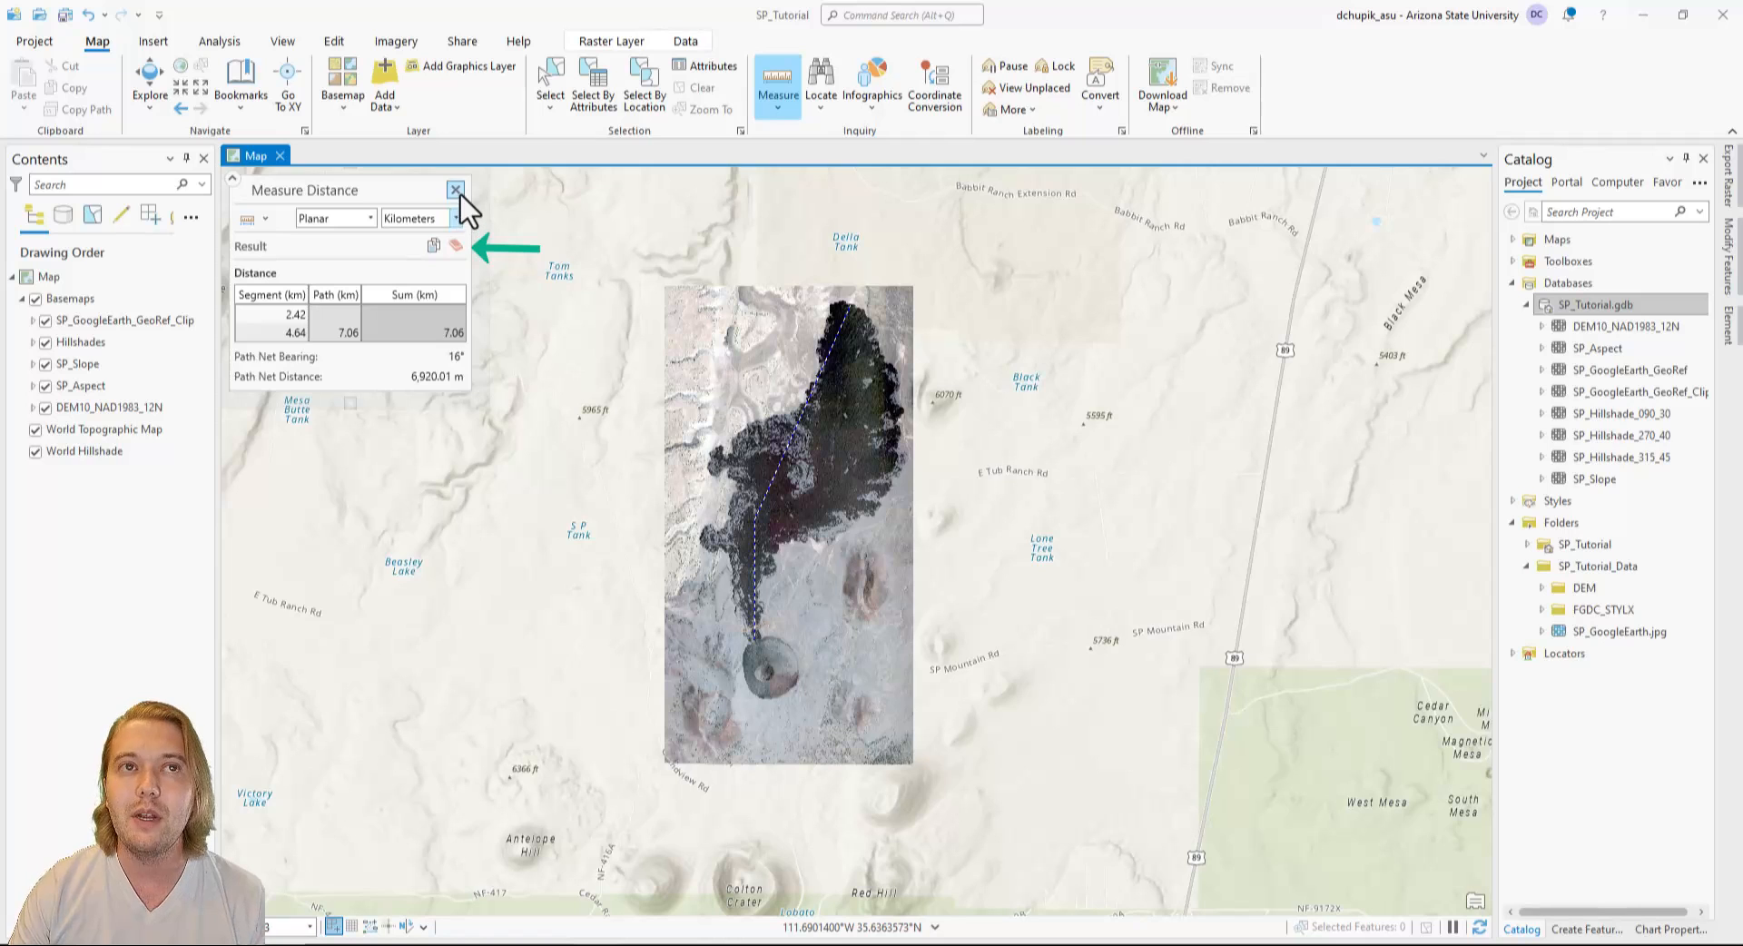
left_click(458, 248)
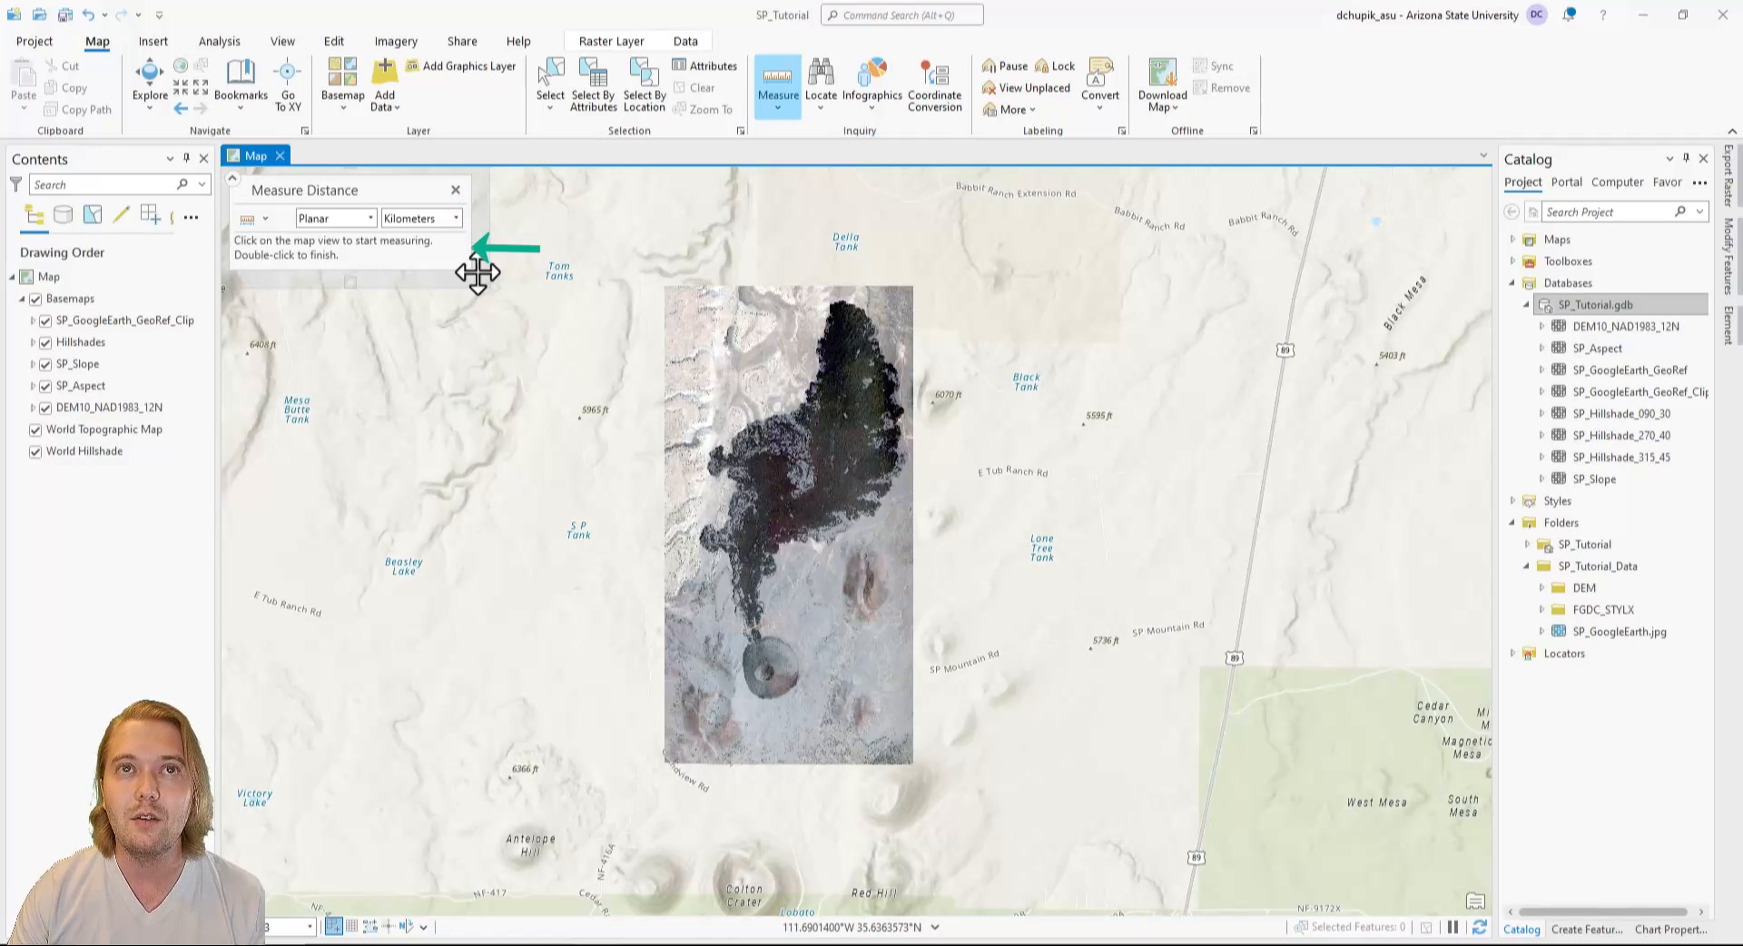
Measure the lava flow's west-east width and the volcanic cone's diameter, clearing the results and closing the measurement at the end.
left_click(714, 463)
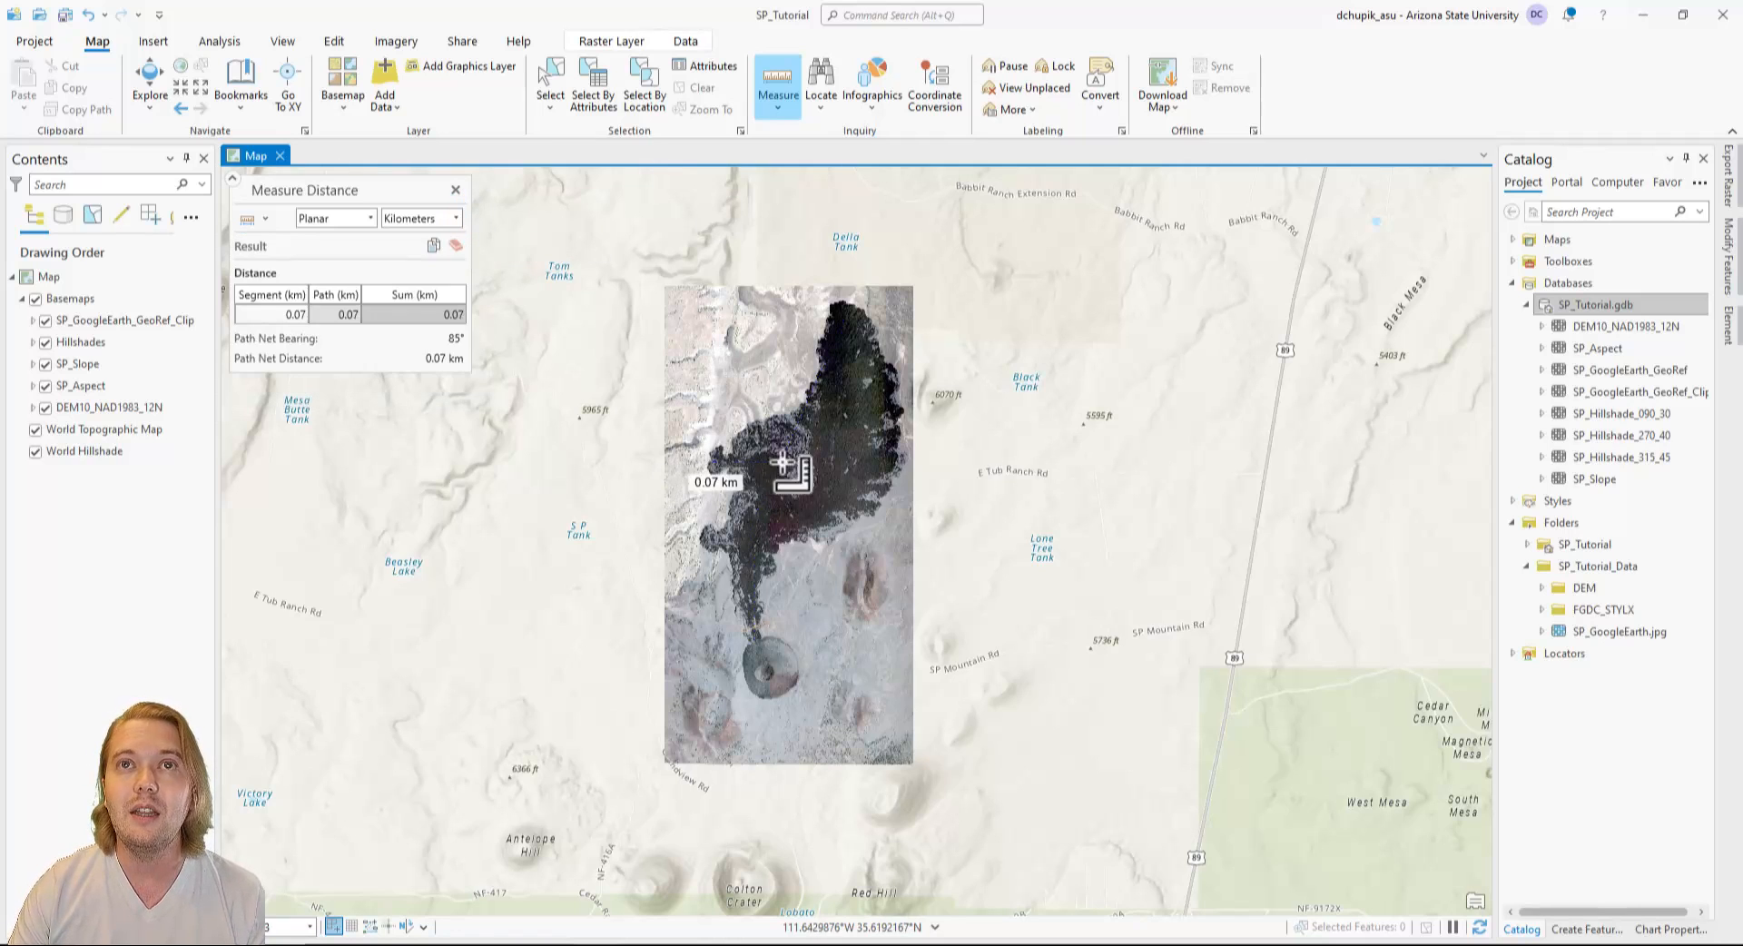
double_click(901, 461)
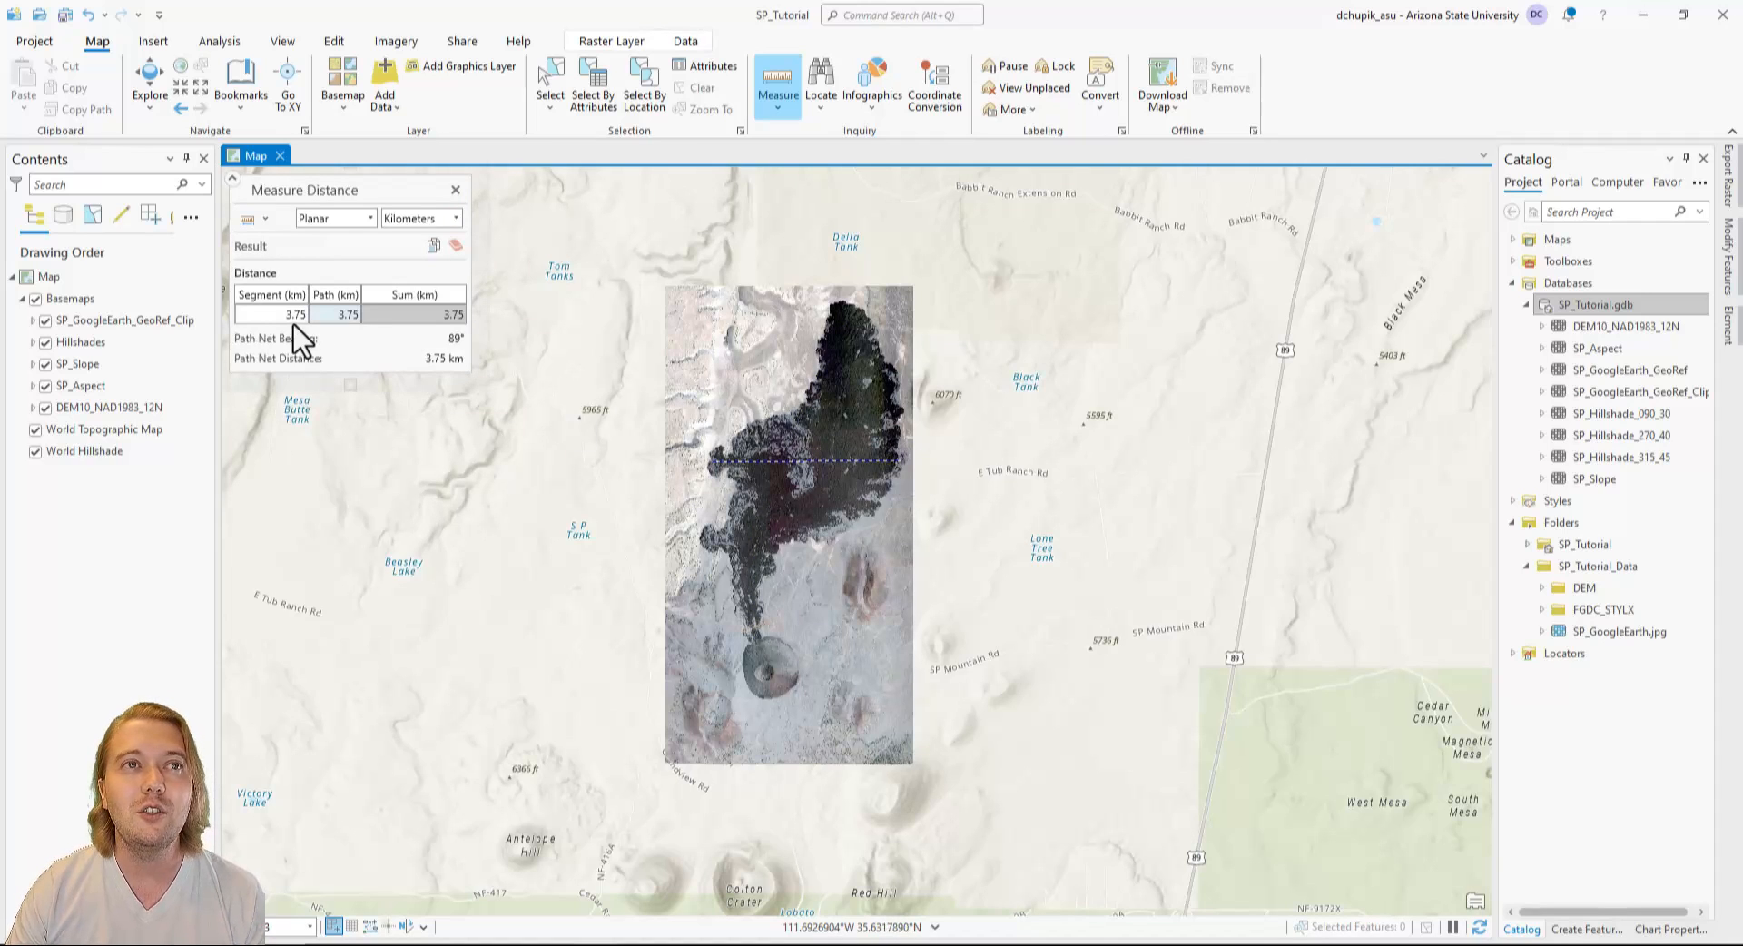
left_click(741, 672)
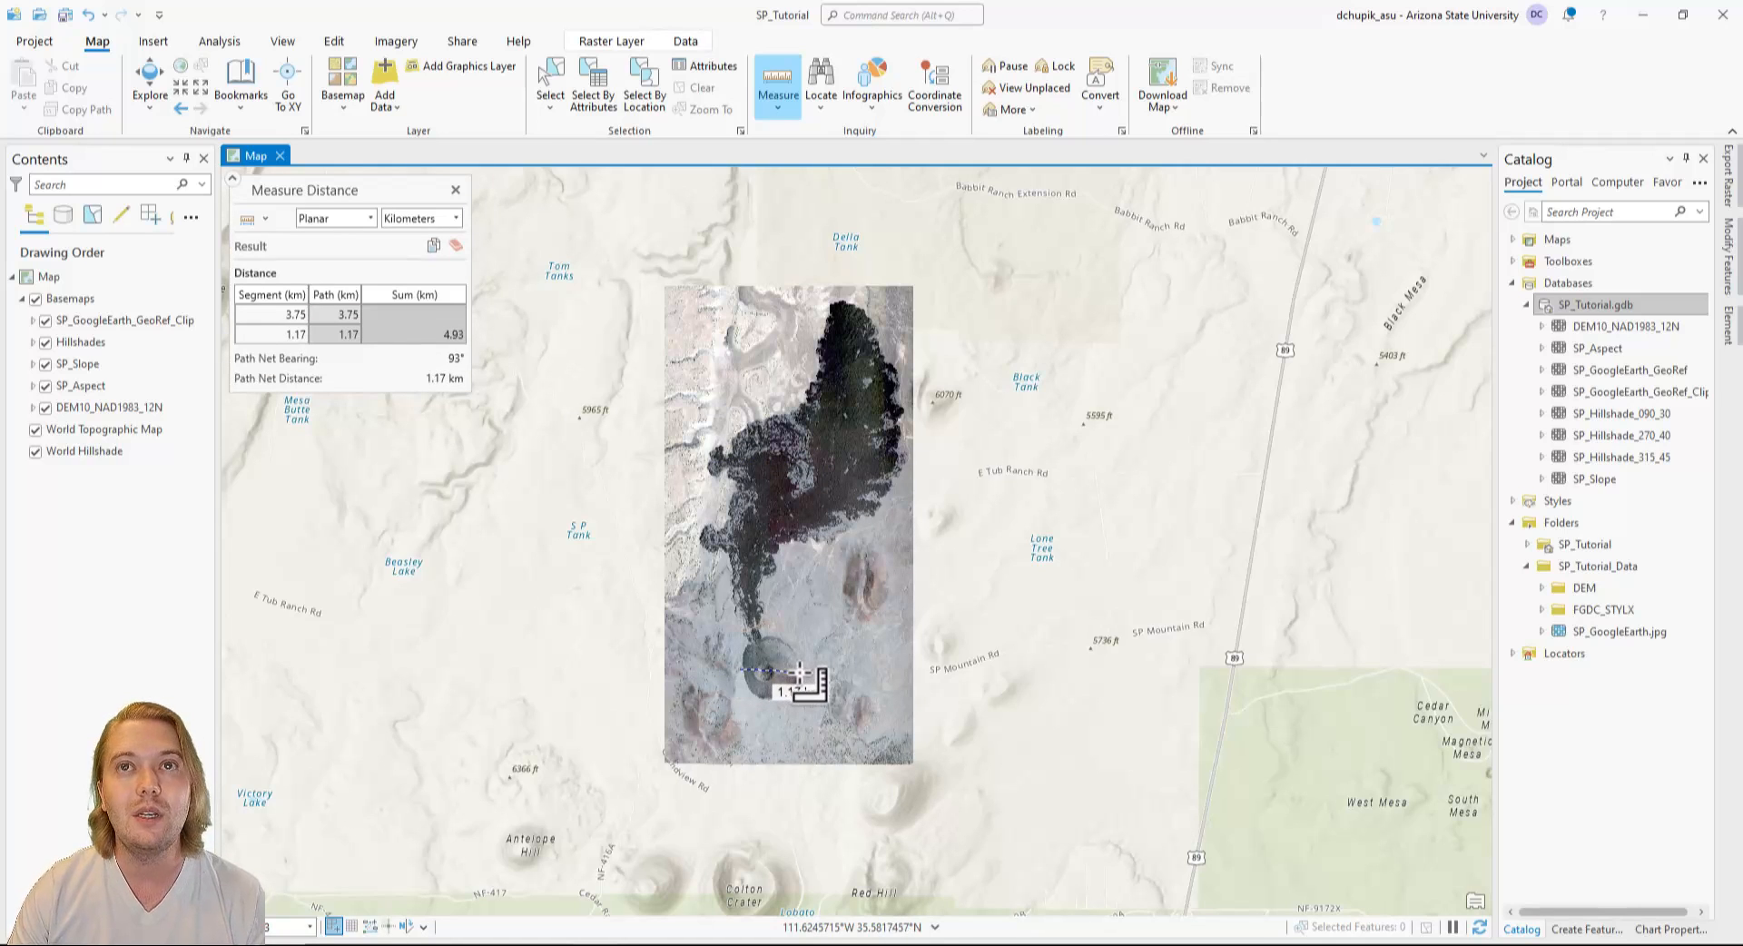
left_click(799, 671)
double_click(799, 672)
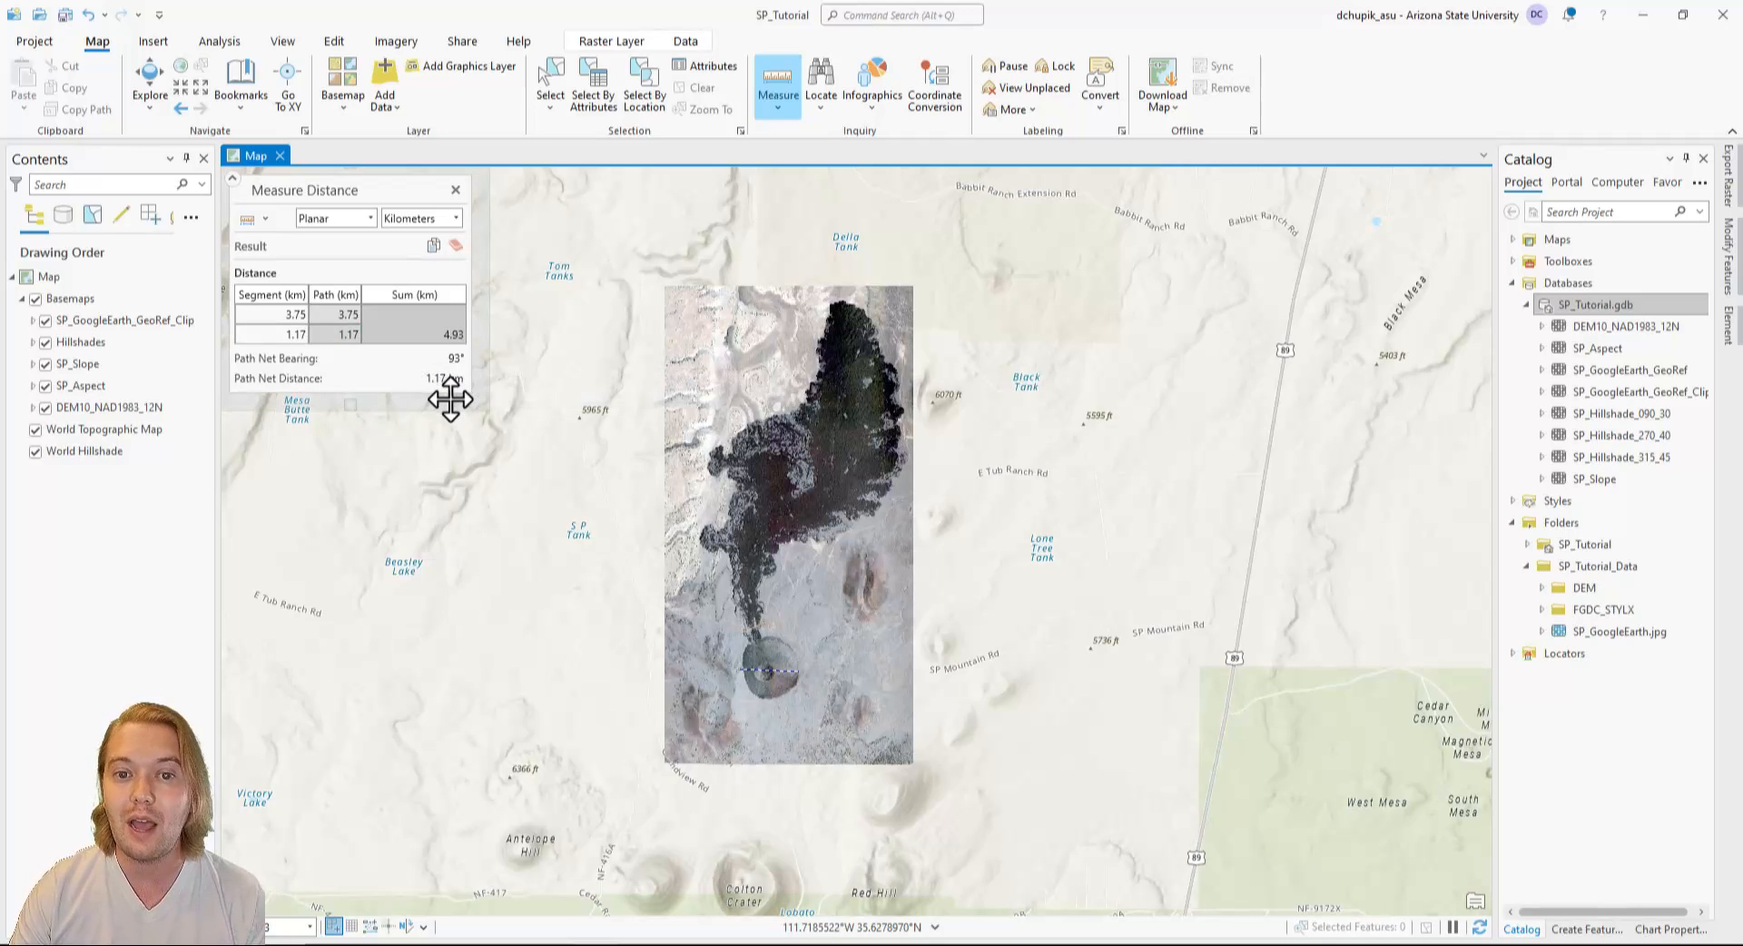
left_click(456, 247)
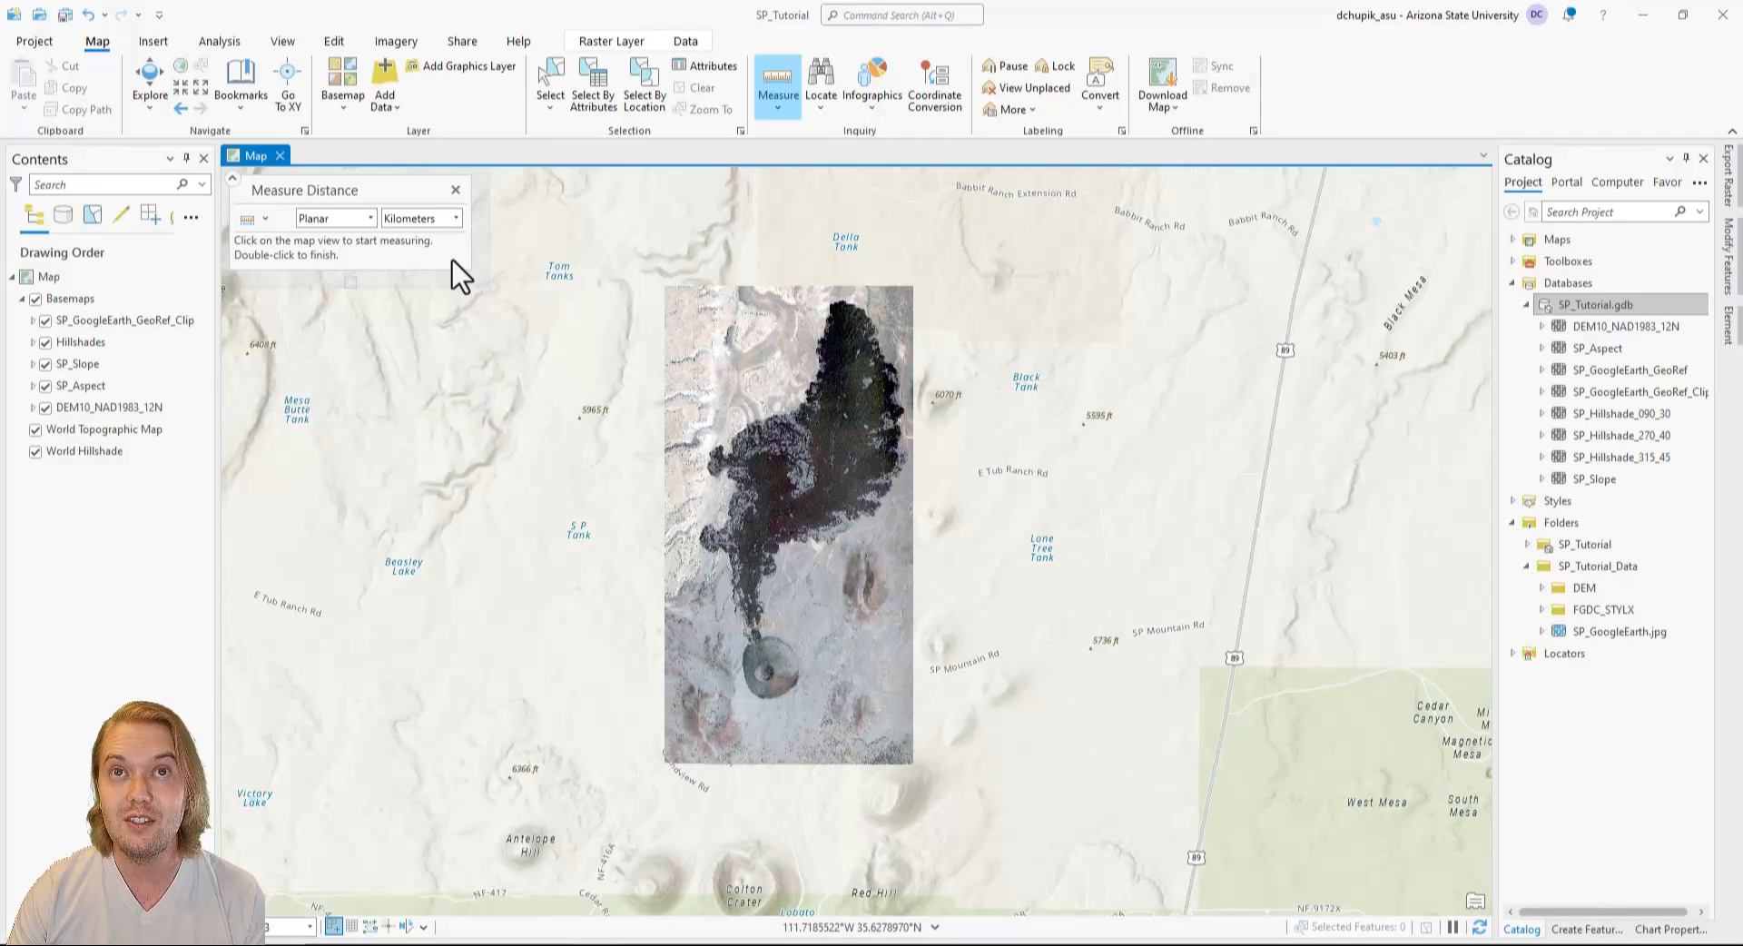
left_click(456, 191)
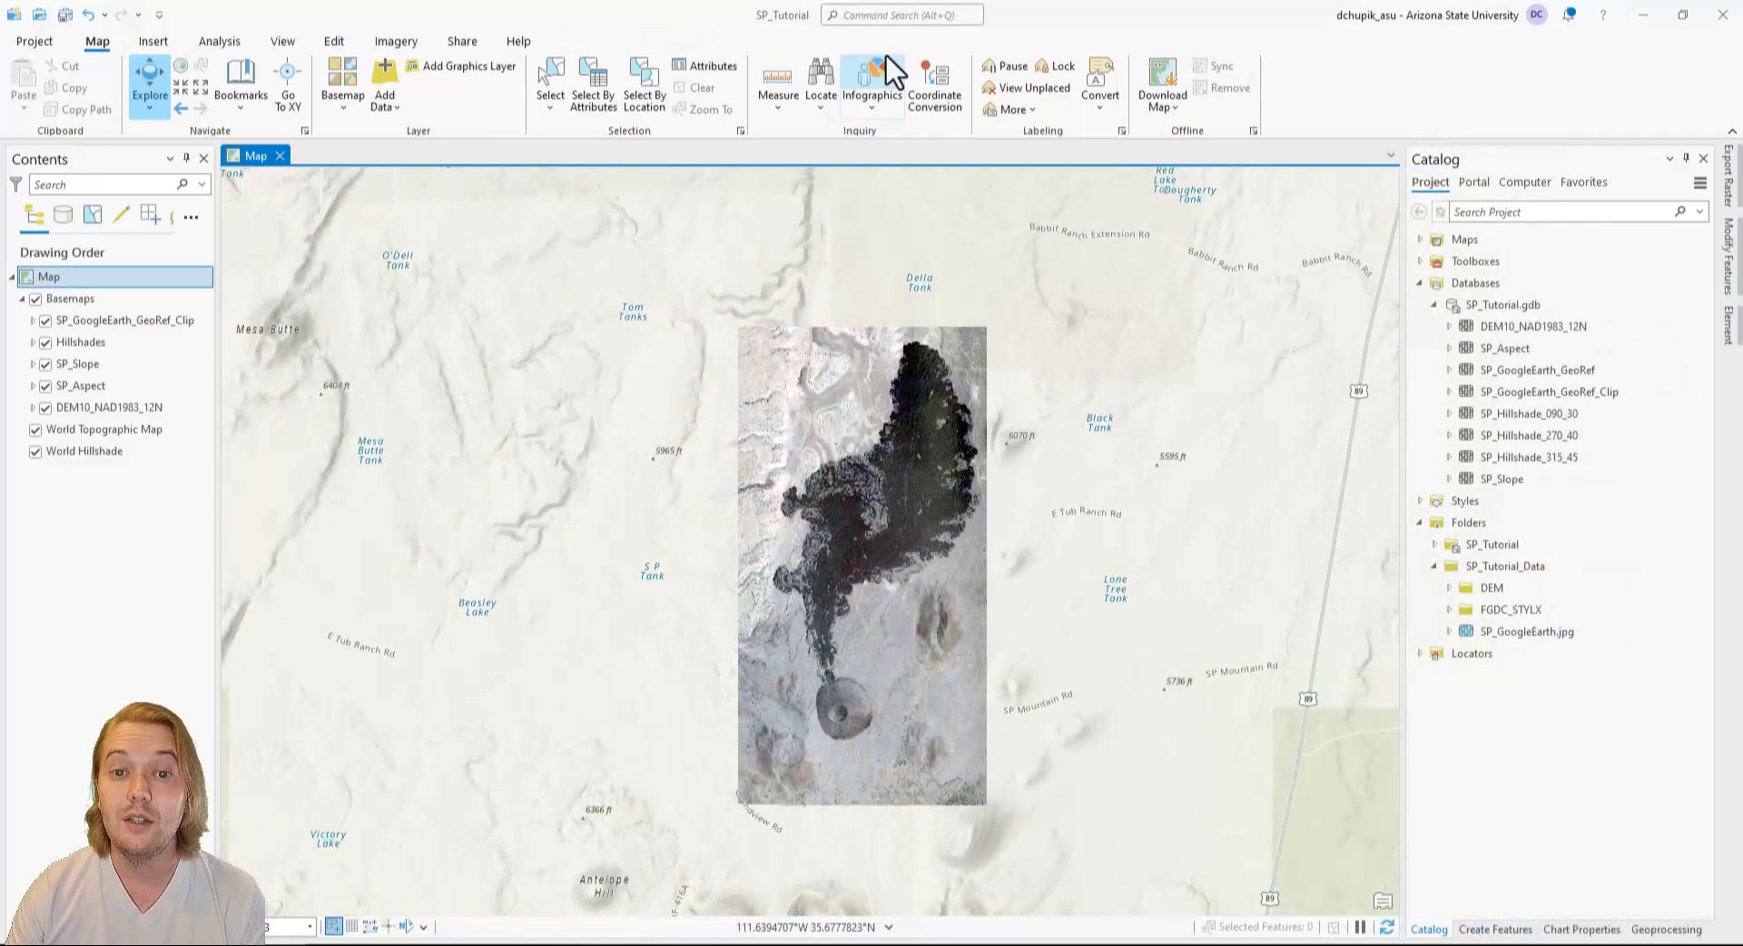
Search the commands for "profile" and open the Profile (Ready To Use Tools) geoprocessing tool.
left_click(961, 17)
type("profi")
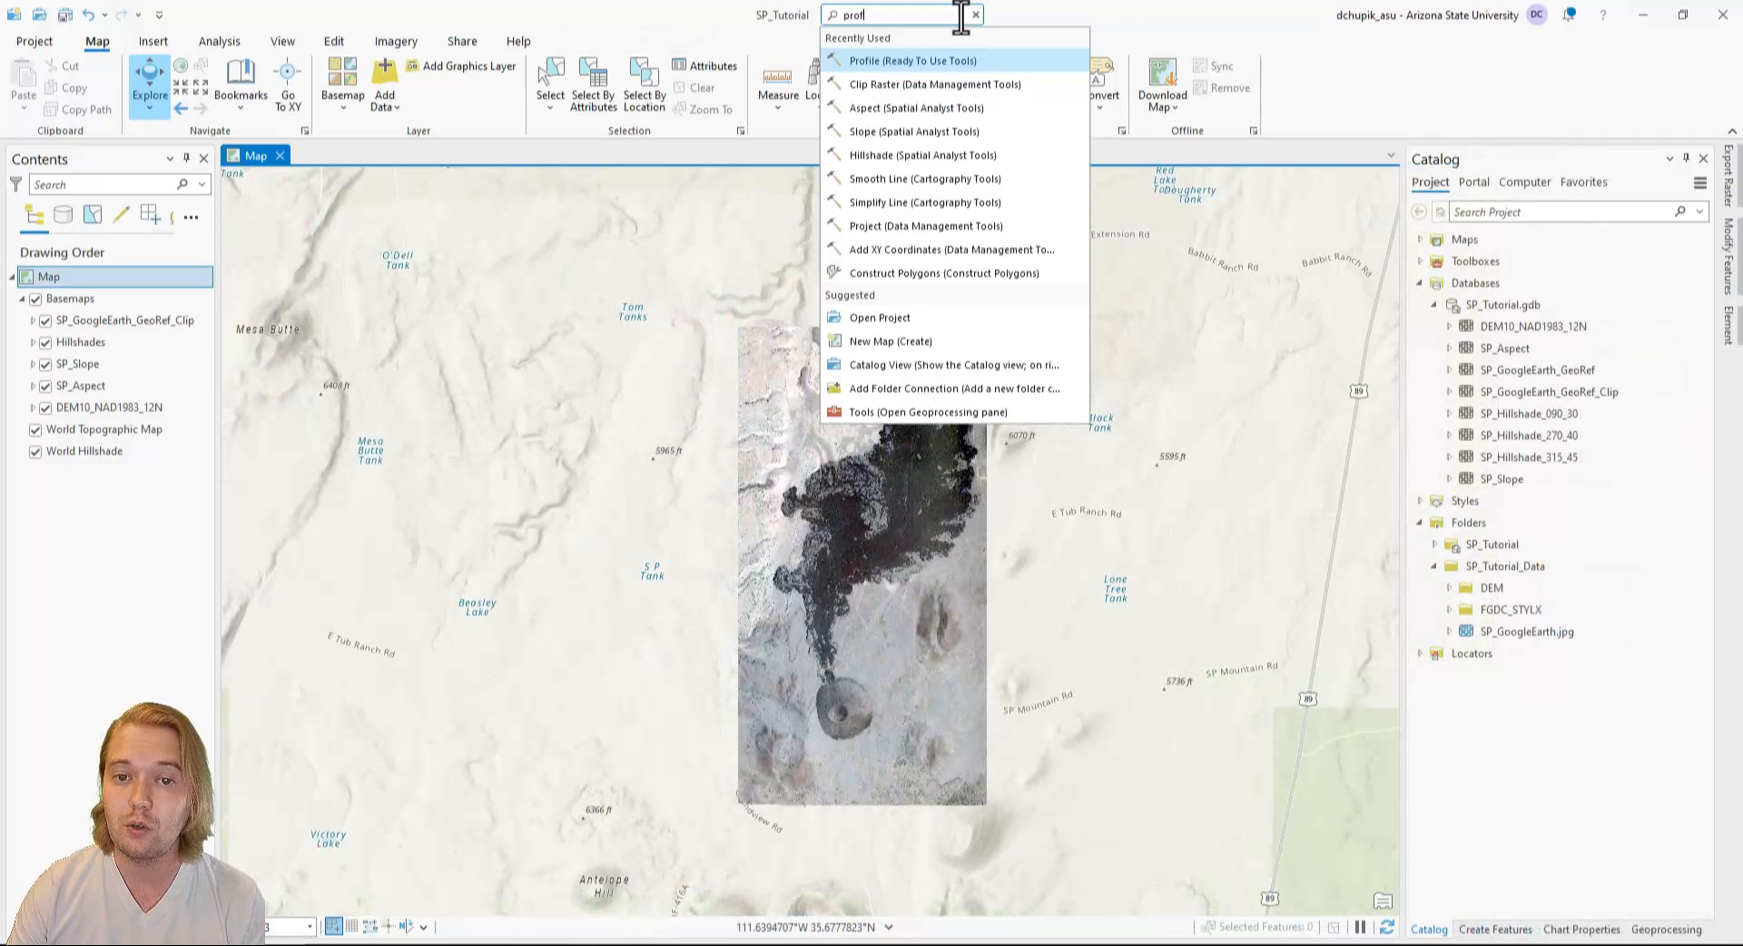
type("le")
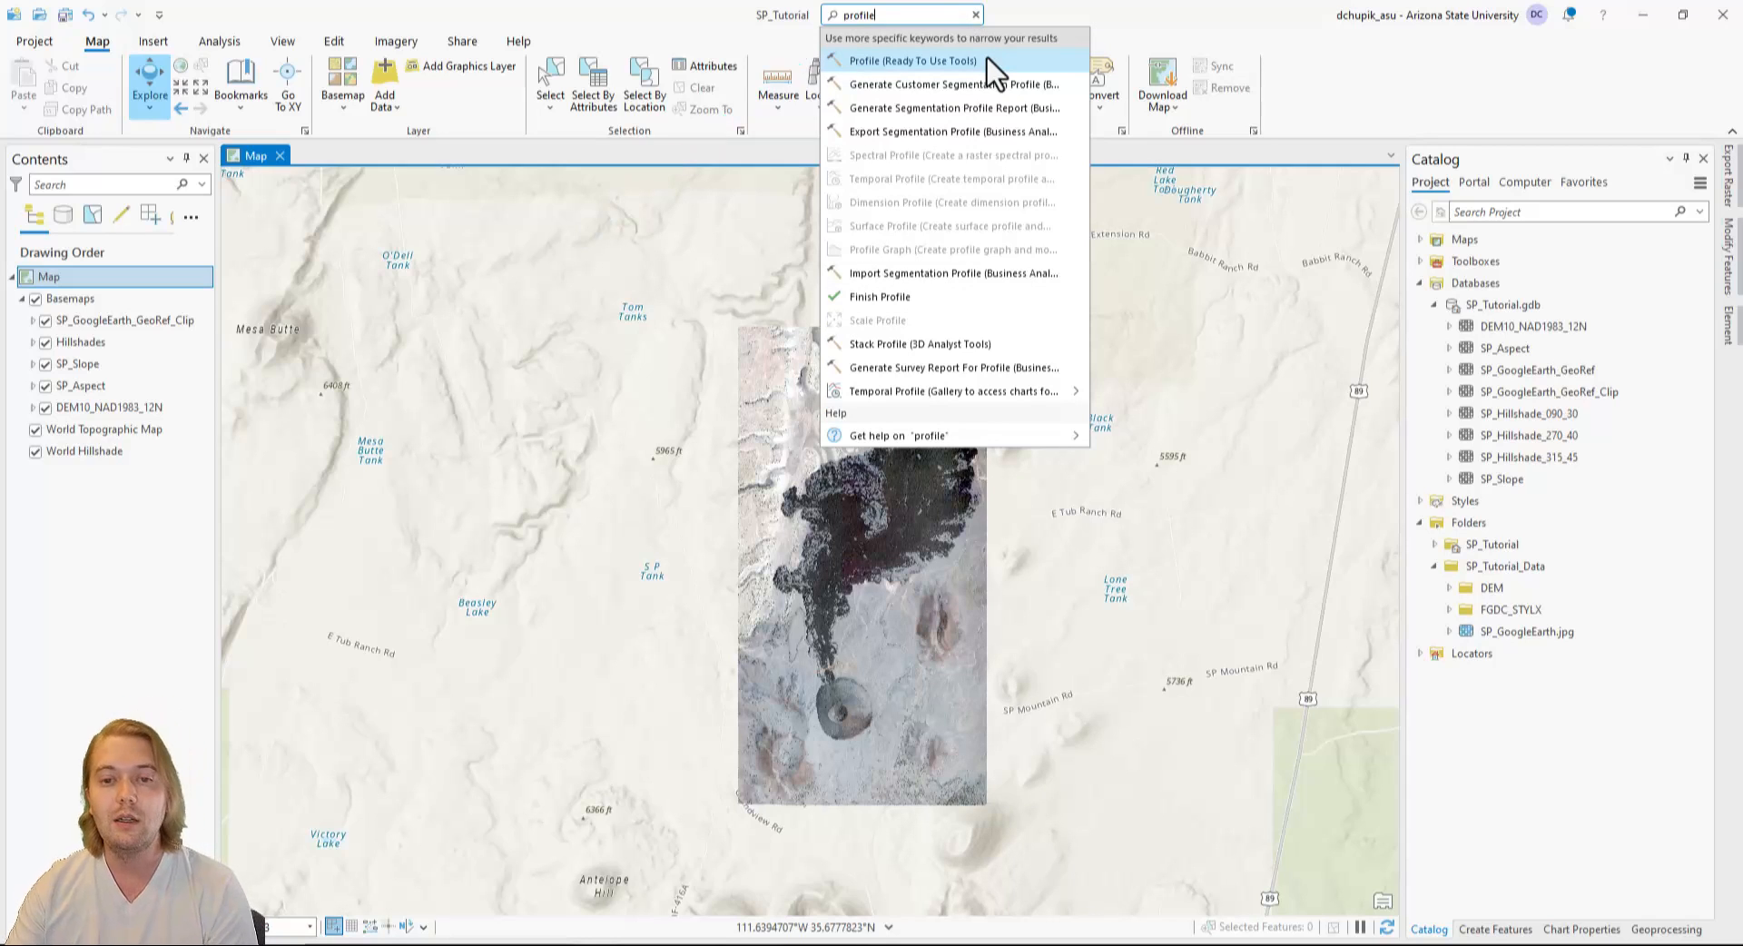
left_click(1010, 66)
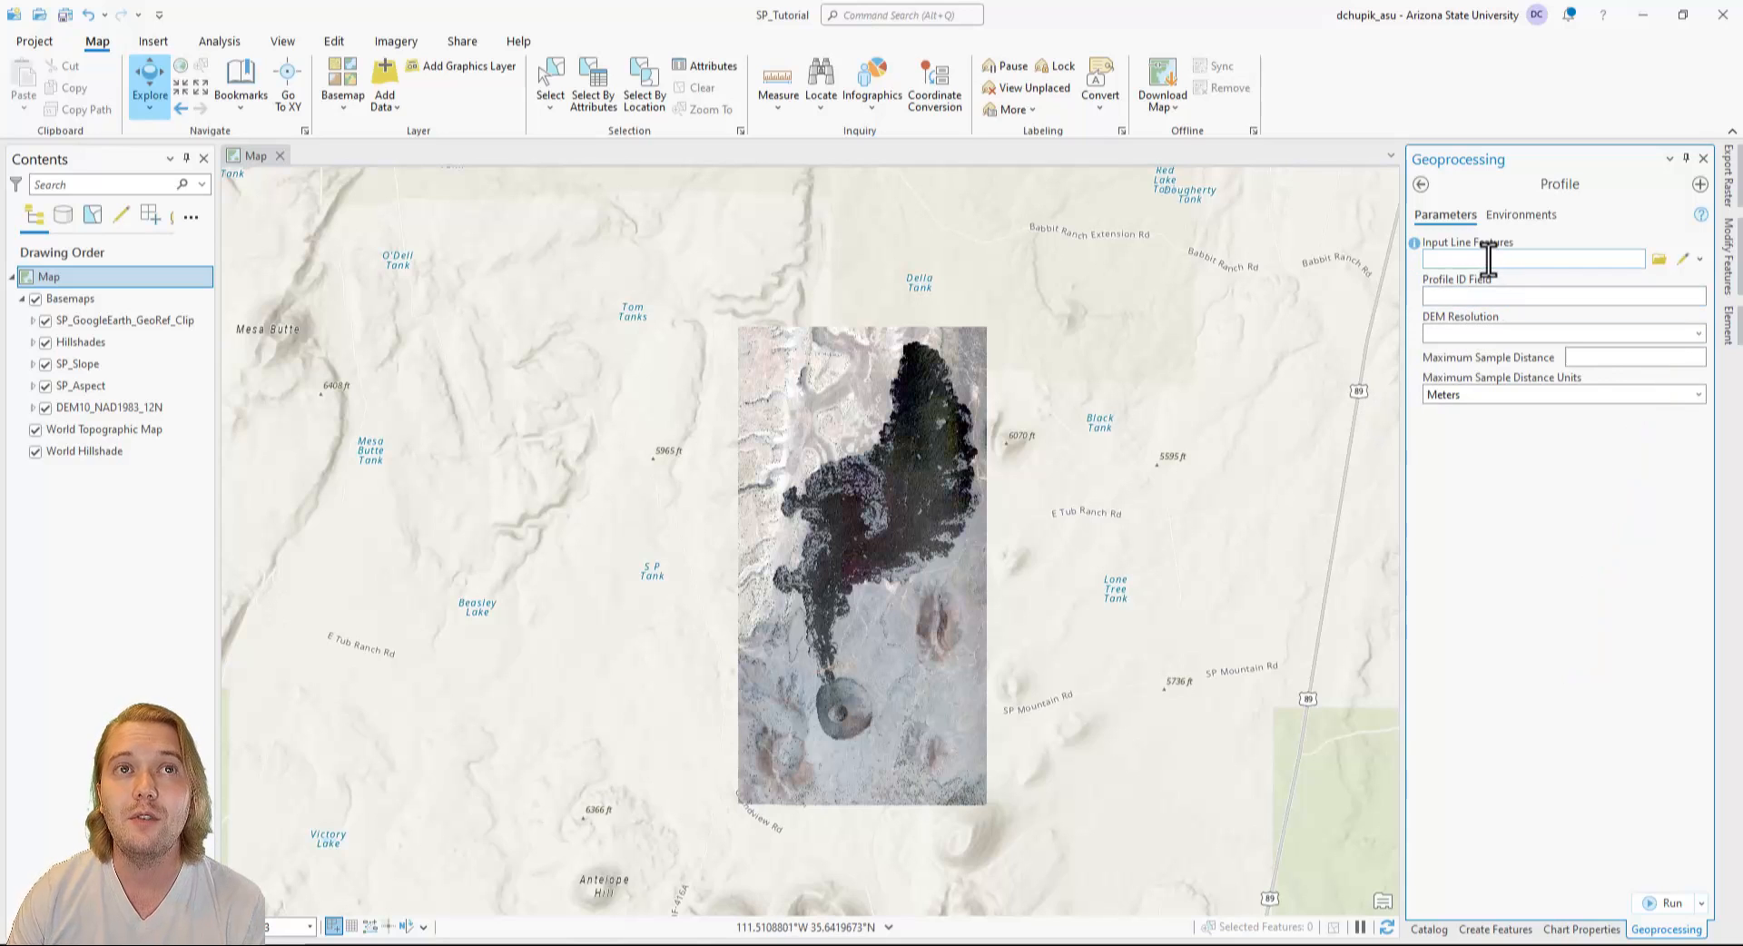
Sketch a straight west-east input line for the profile across the centre of the volcanic cone, extending slightly beyond both flanks.
left_click(1686, 262)
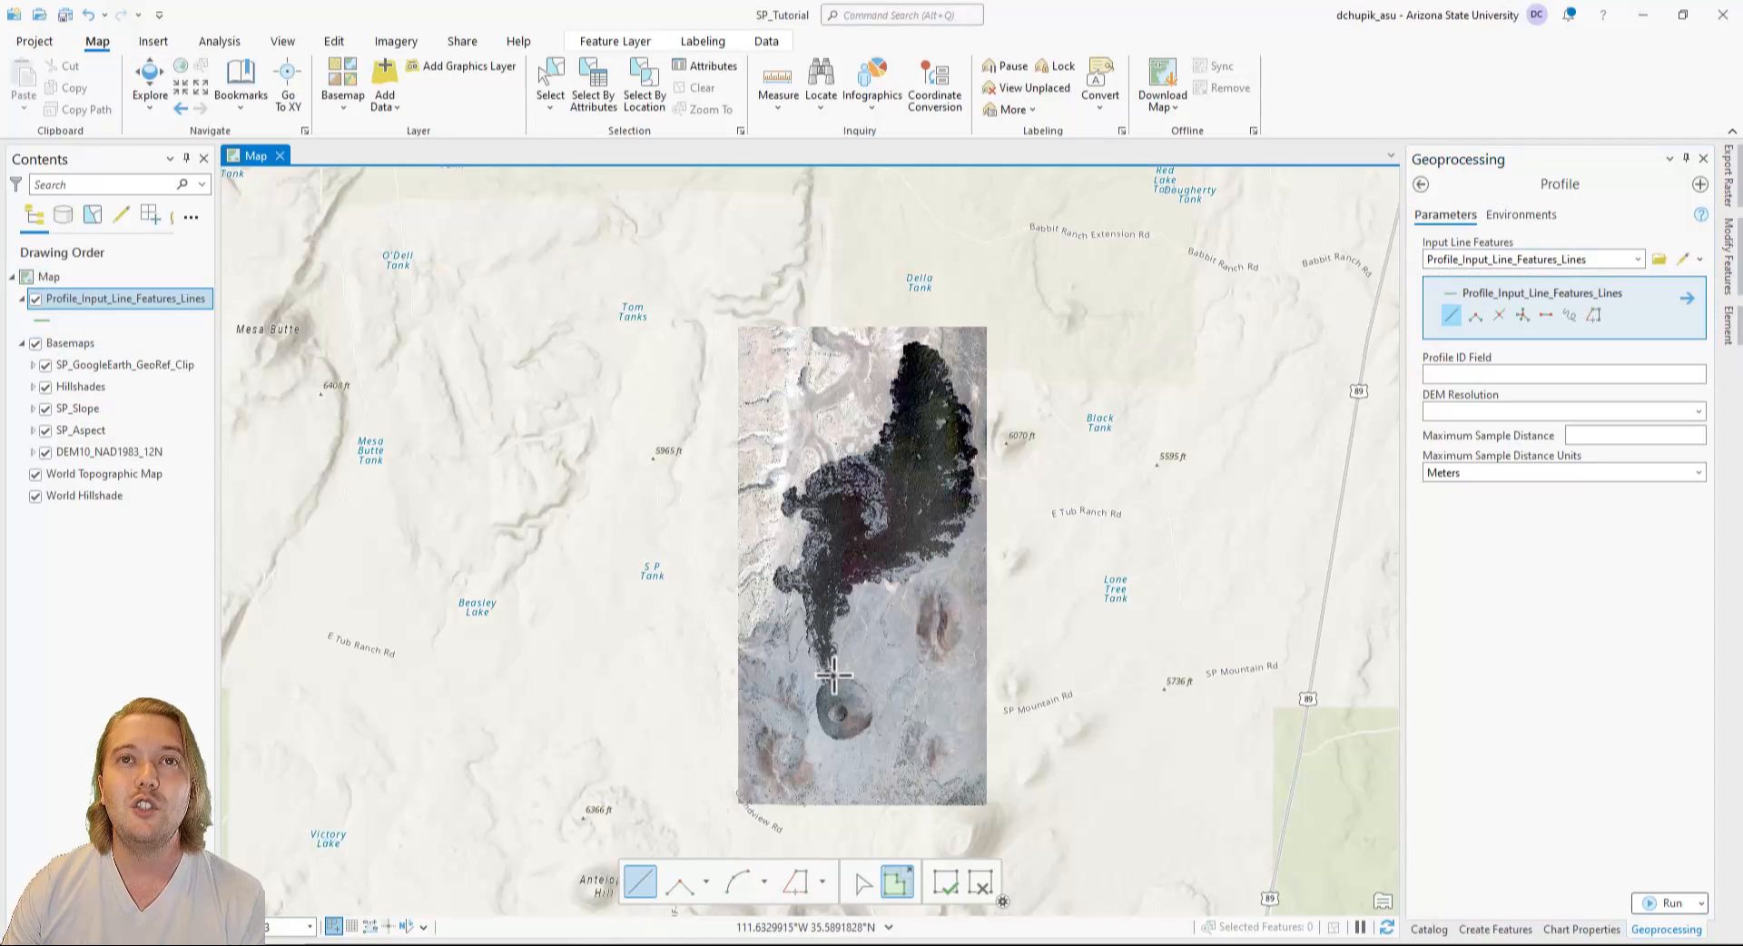
left_click(798, 713)
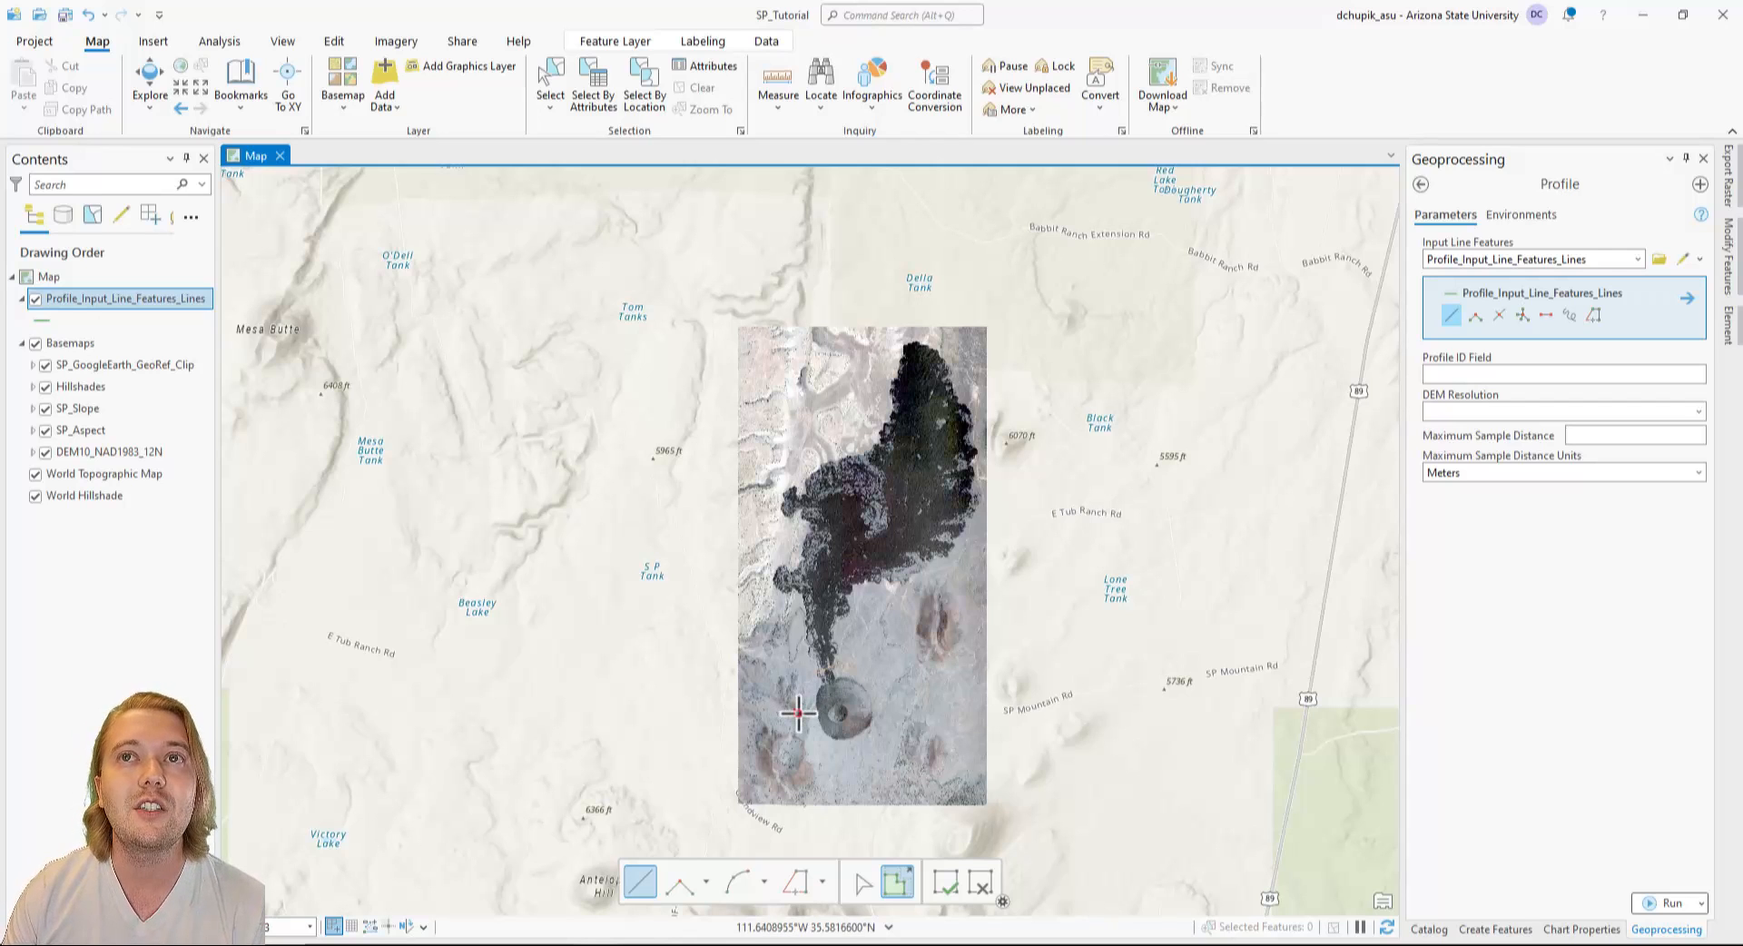
double_click(894, 714)
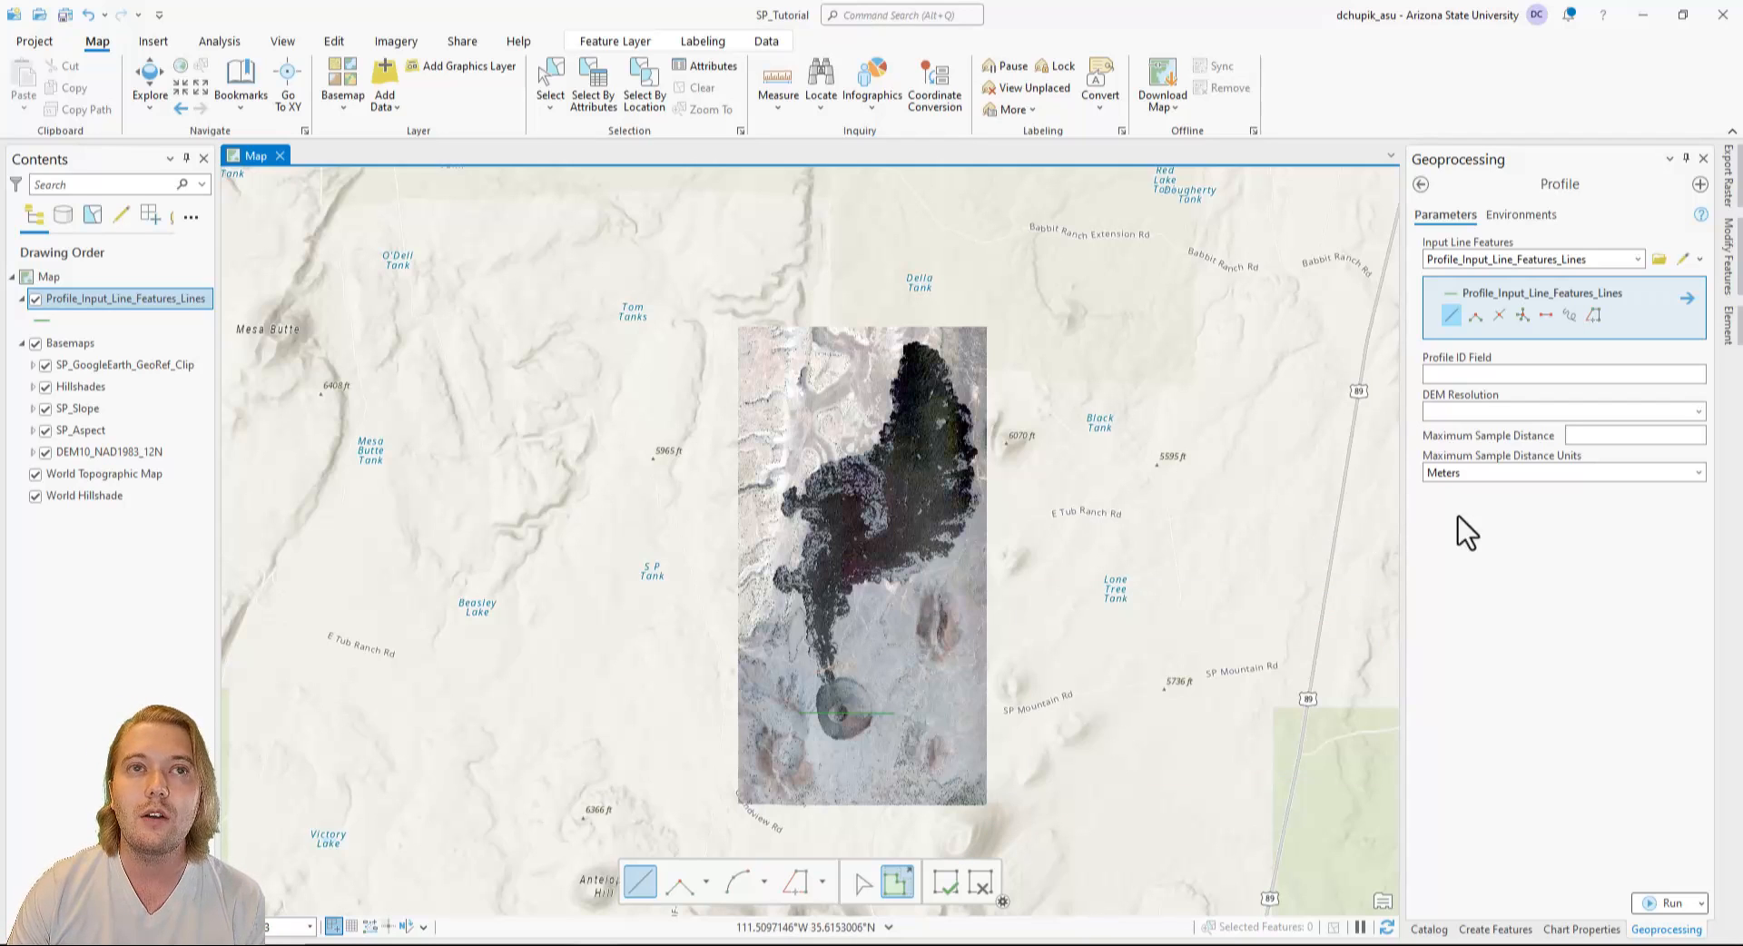
Run the Profile tool with the DEM resolution set to Finest and close the tool.
left_click(1697, 413)
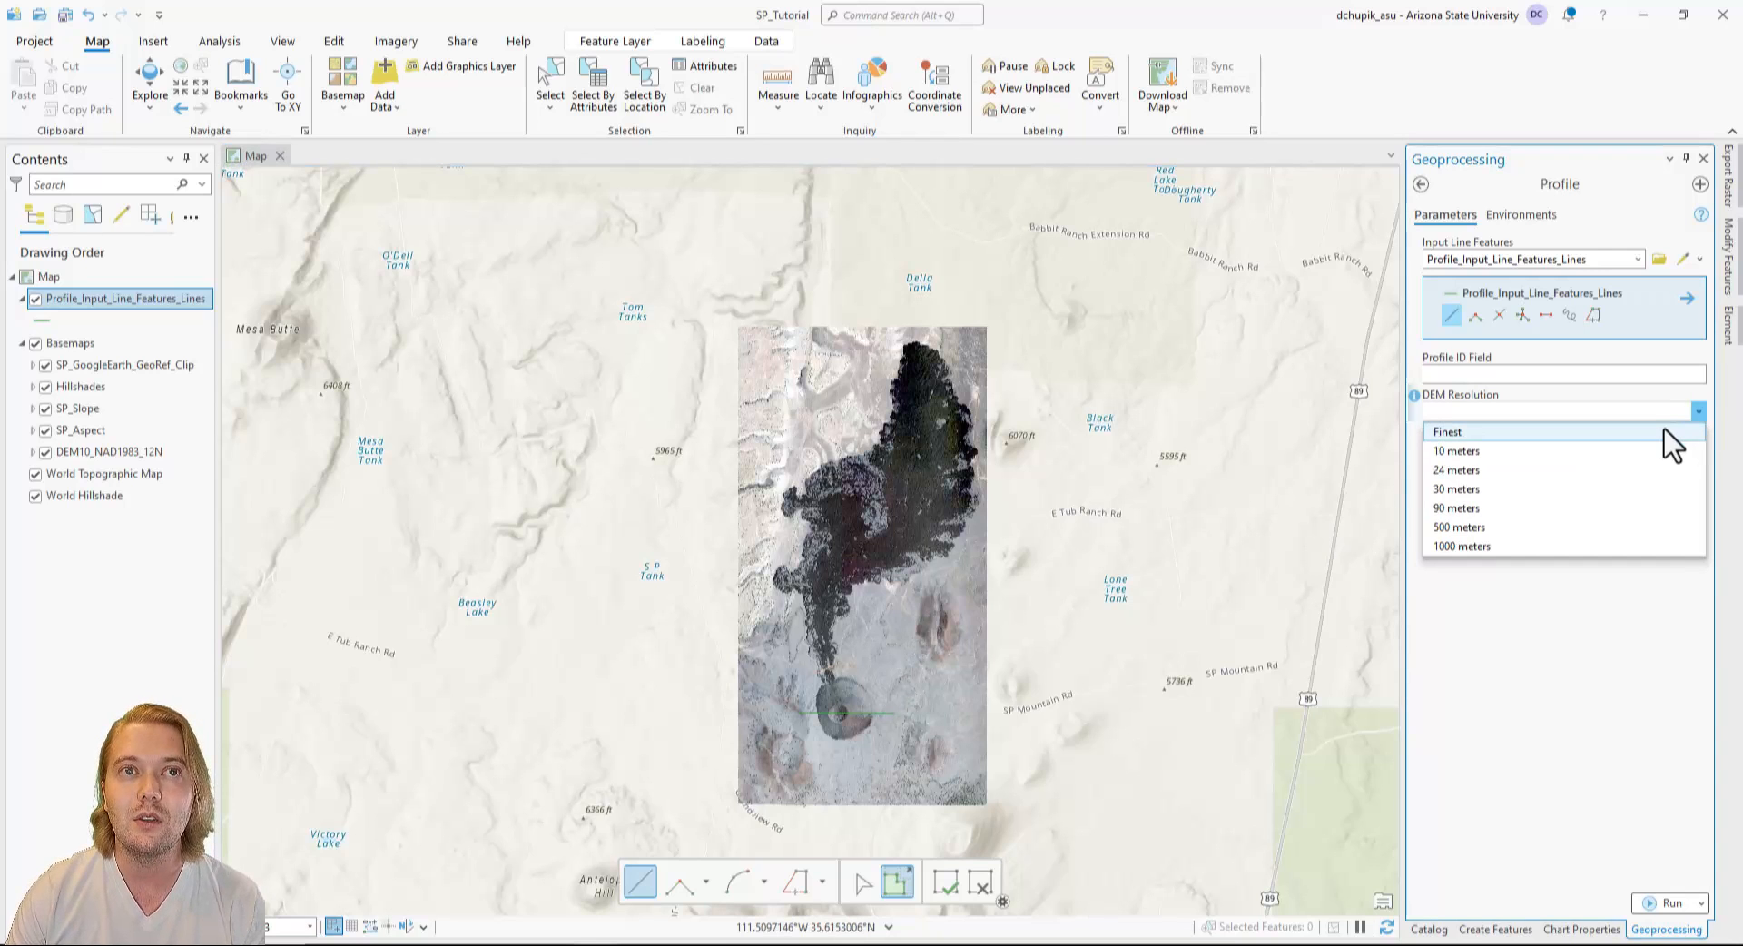
left_click(1661, 431)
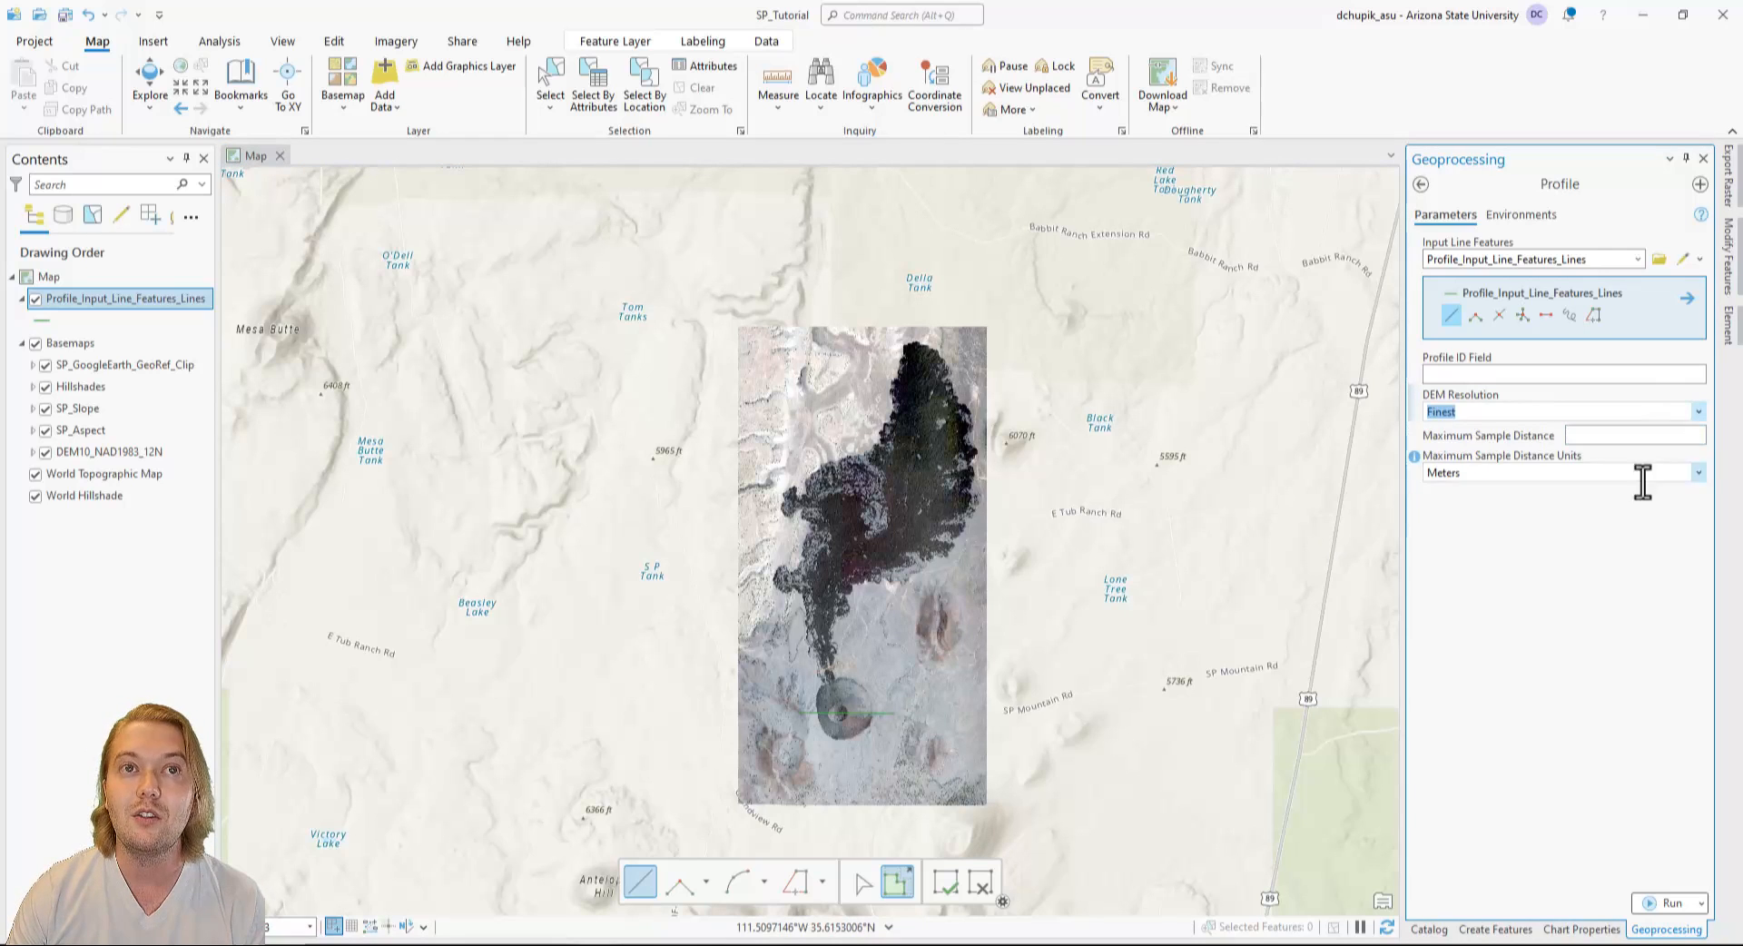
left_click(1657, 902)
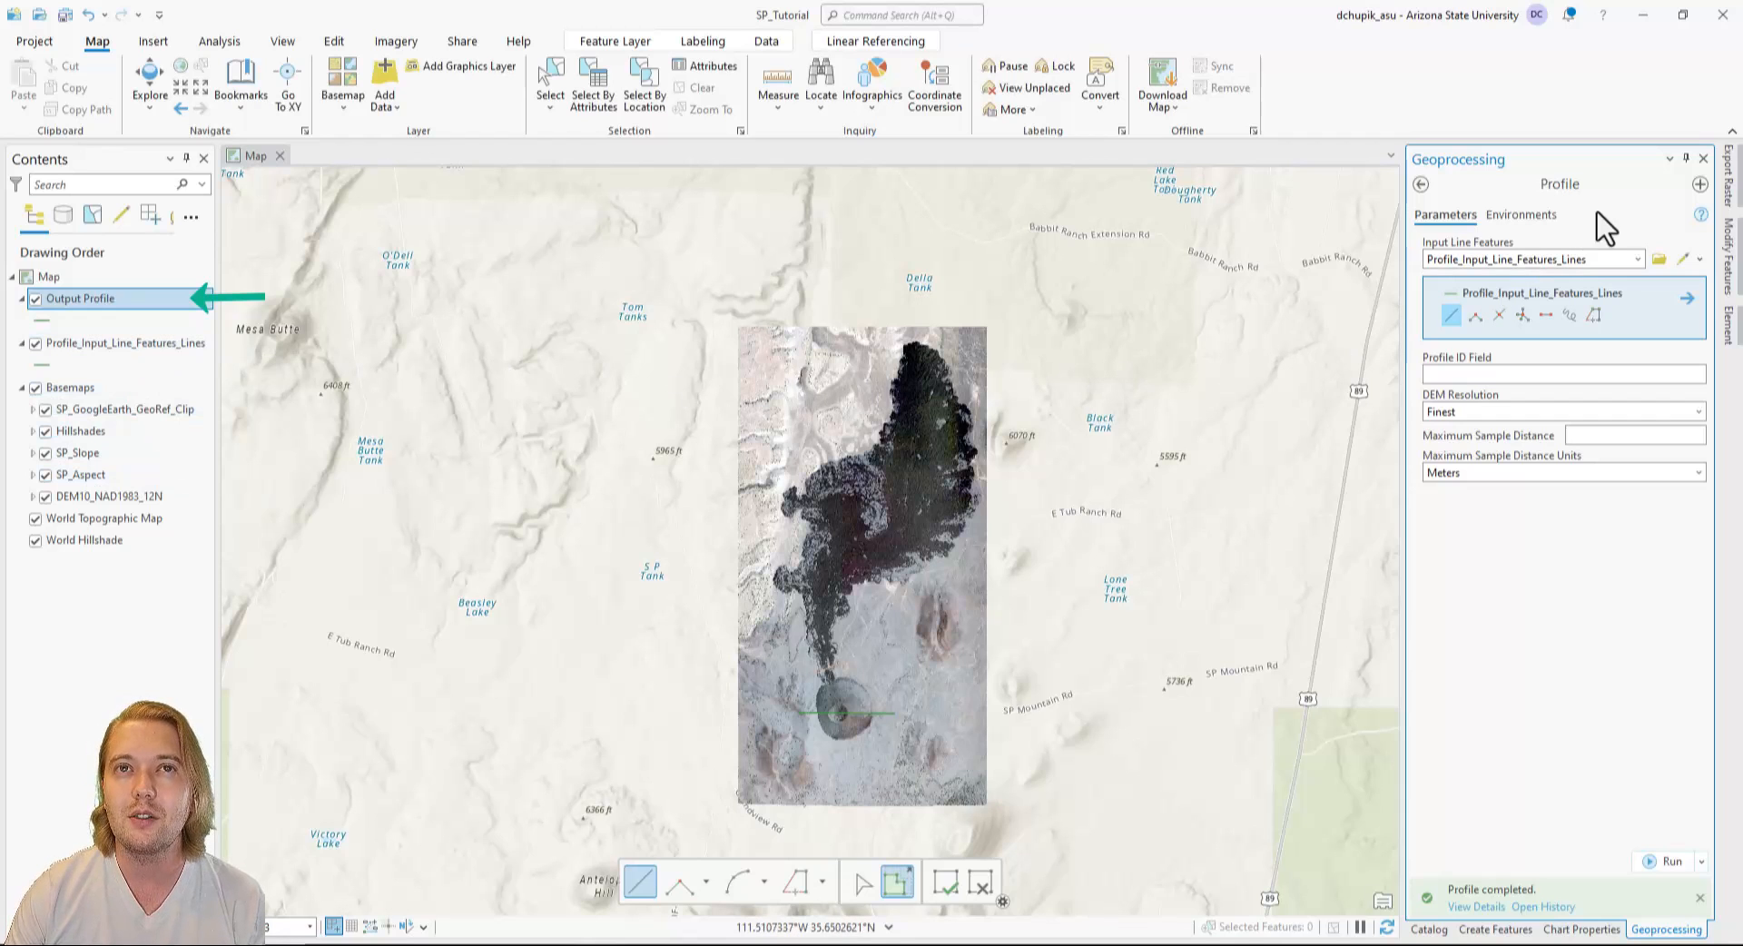
left_click(1703, 158)
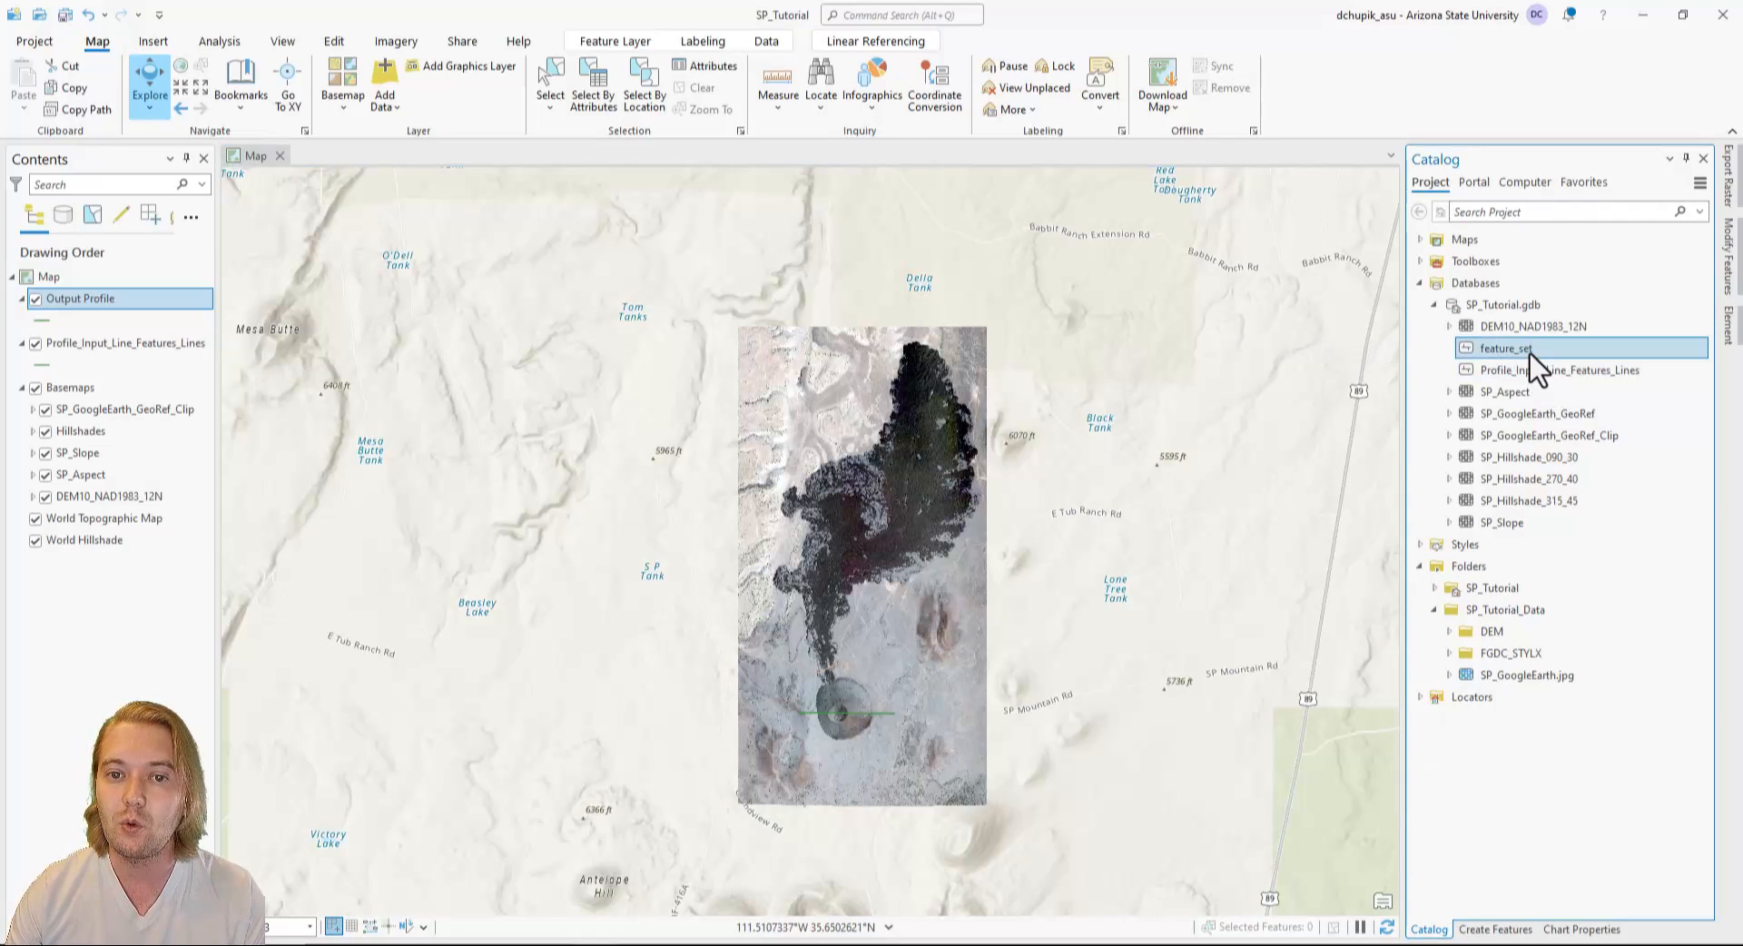
Rename the feature_set feature class in SP_Tutorial.gdb as ProfileA.
right_click(1530, 354)
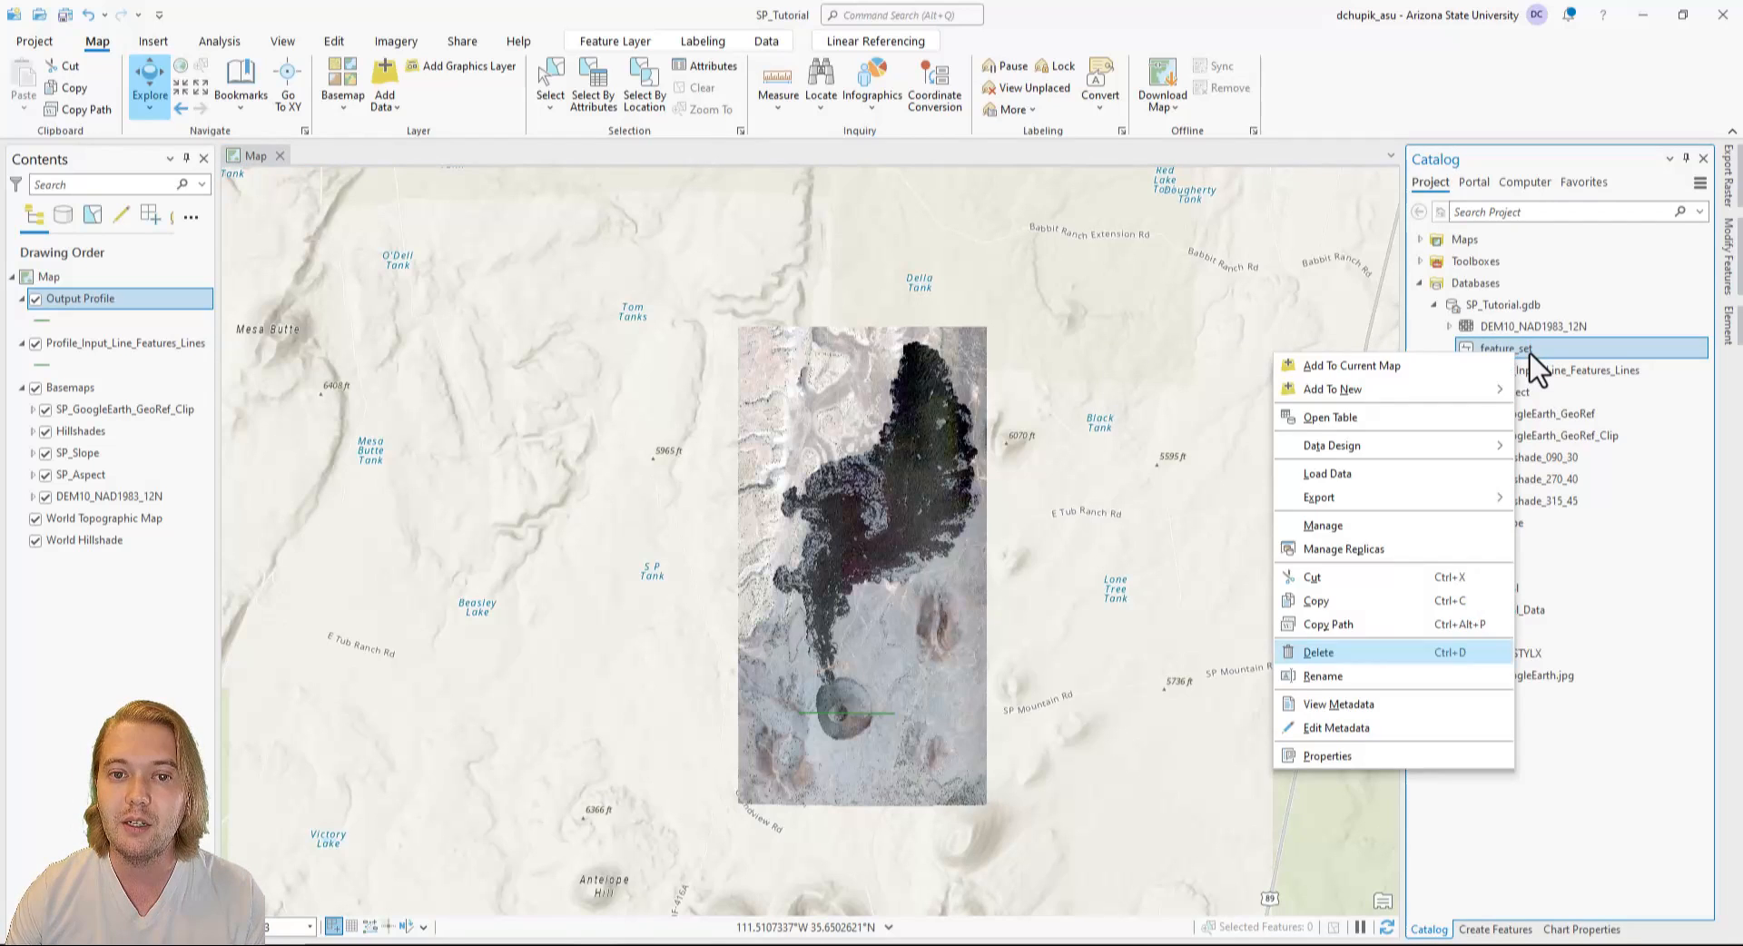
left_click(1381, 677)
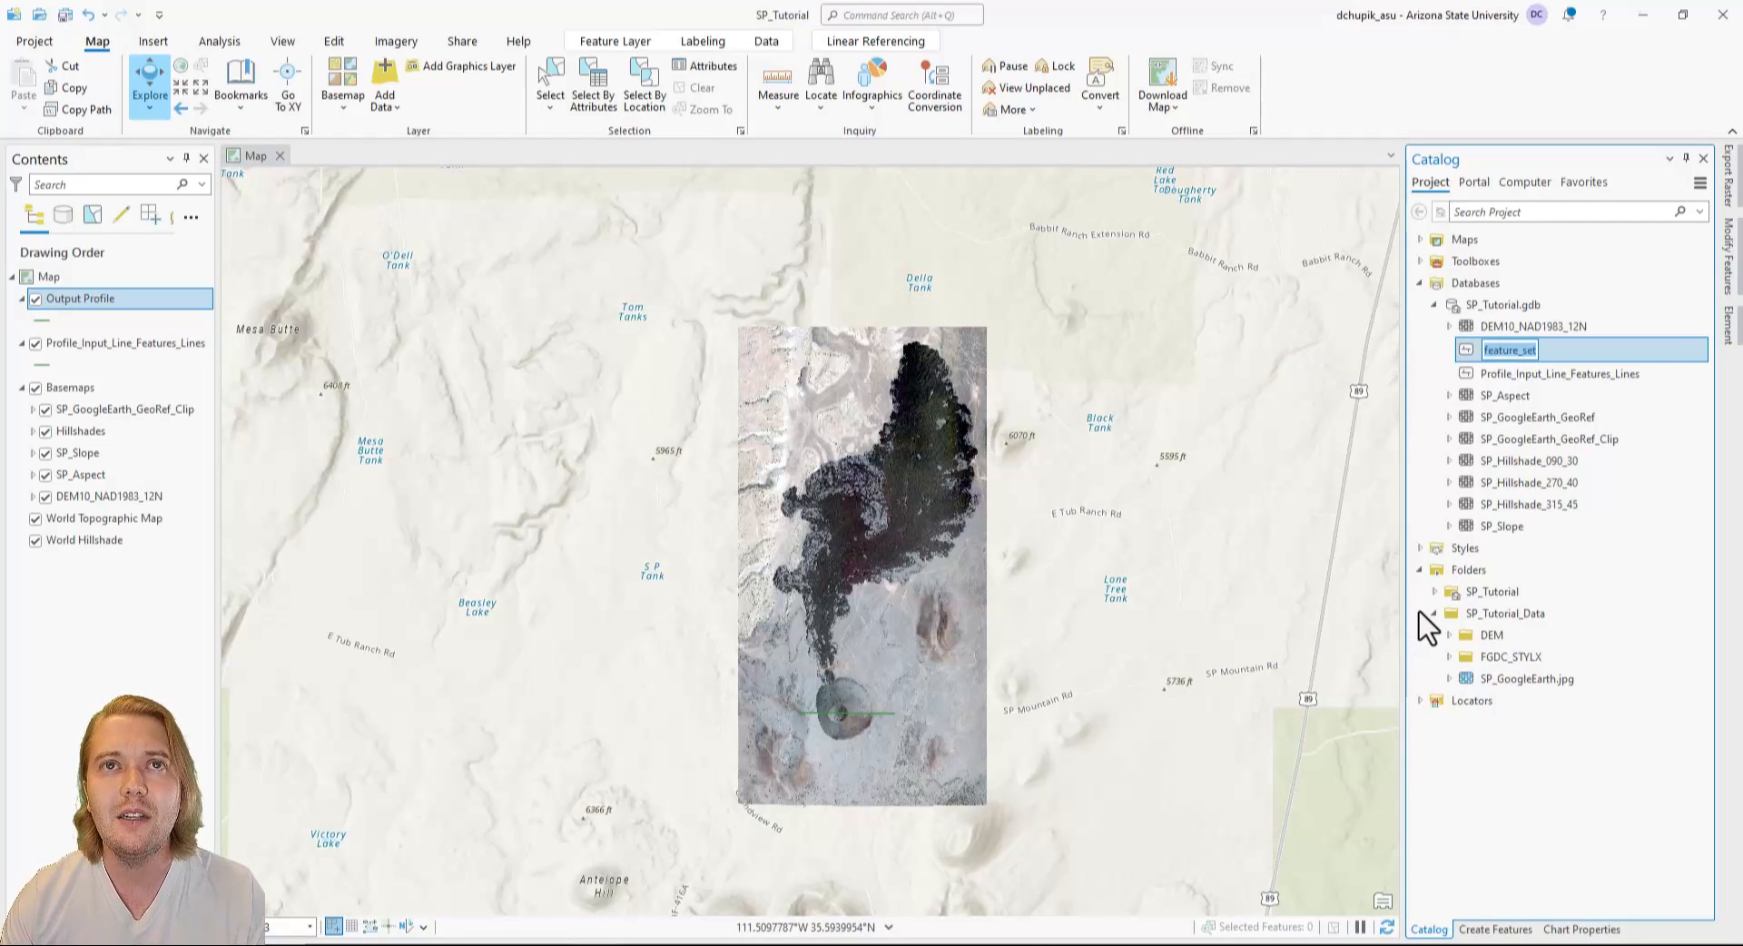
type("Profile")
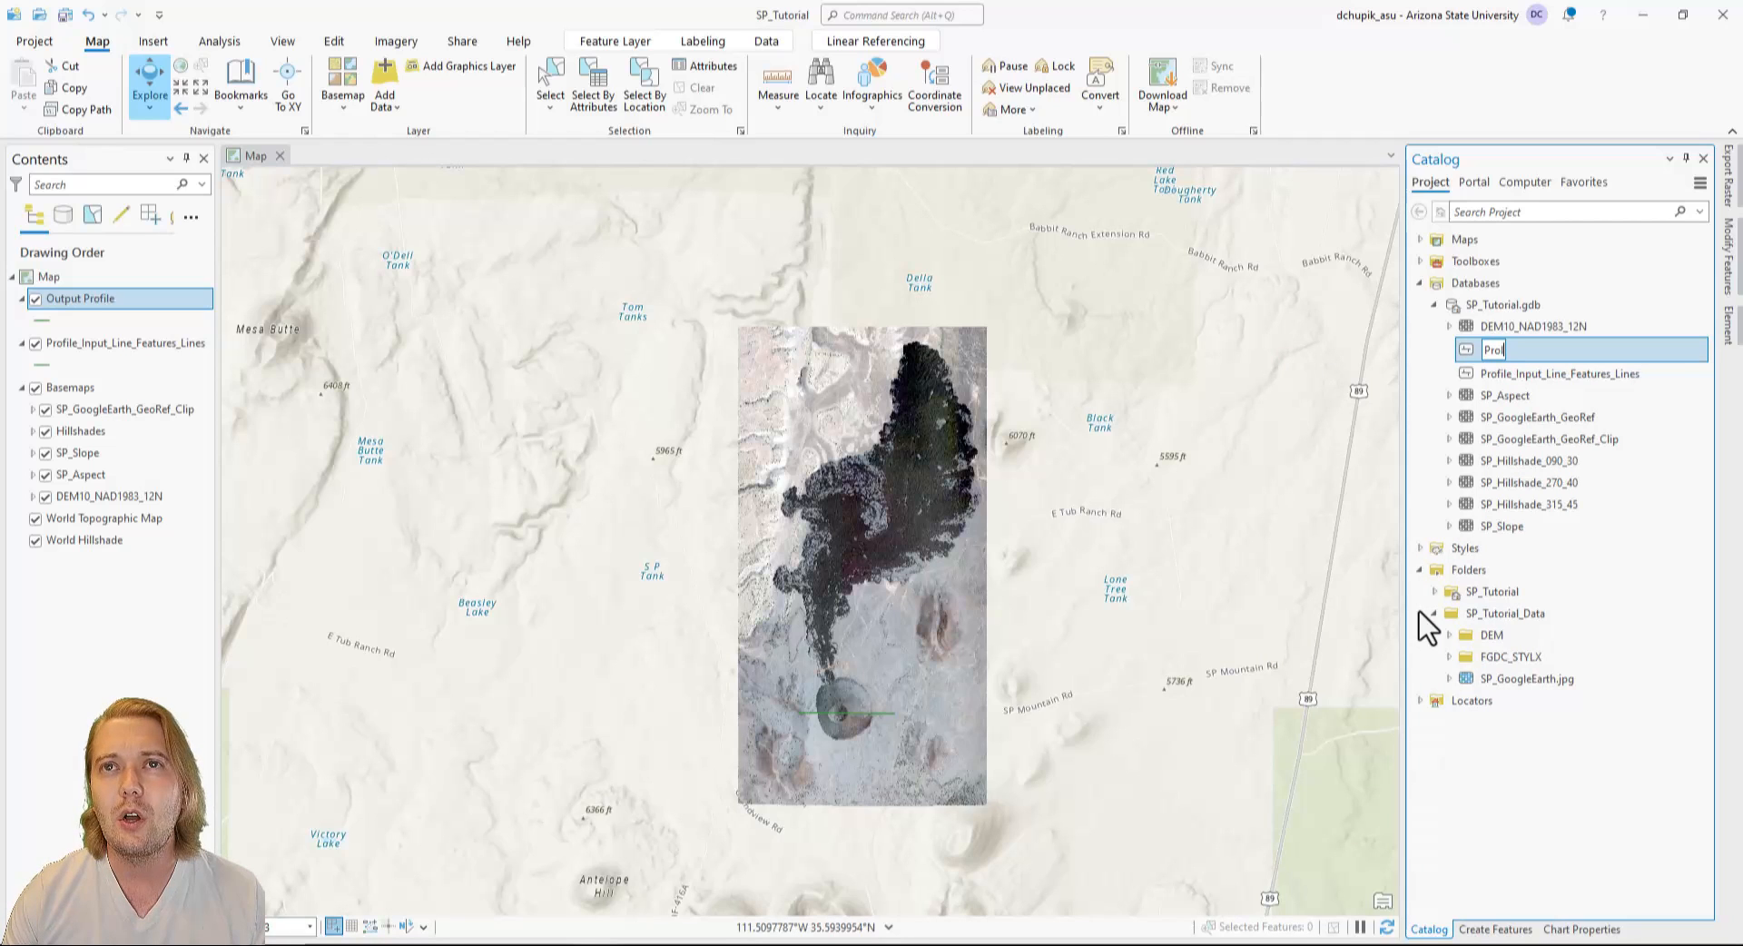
type("A")
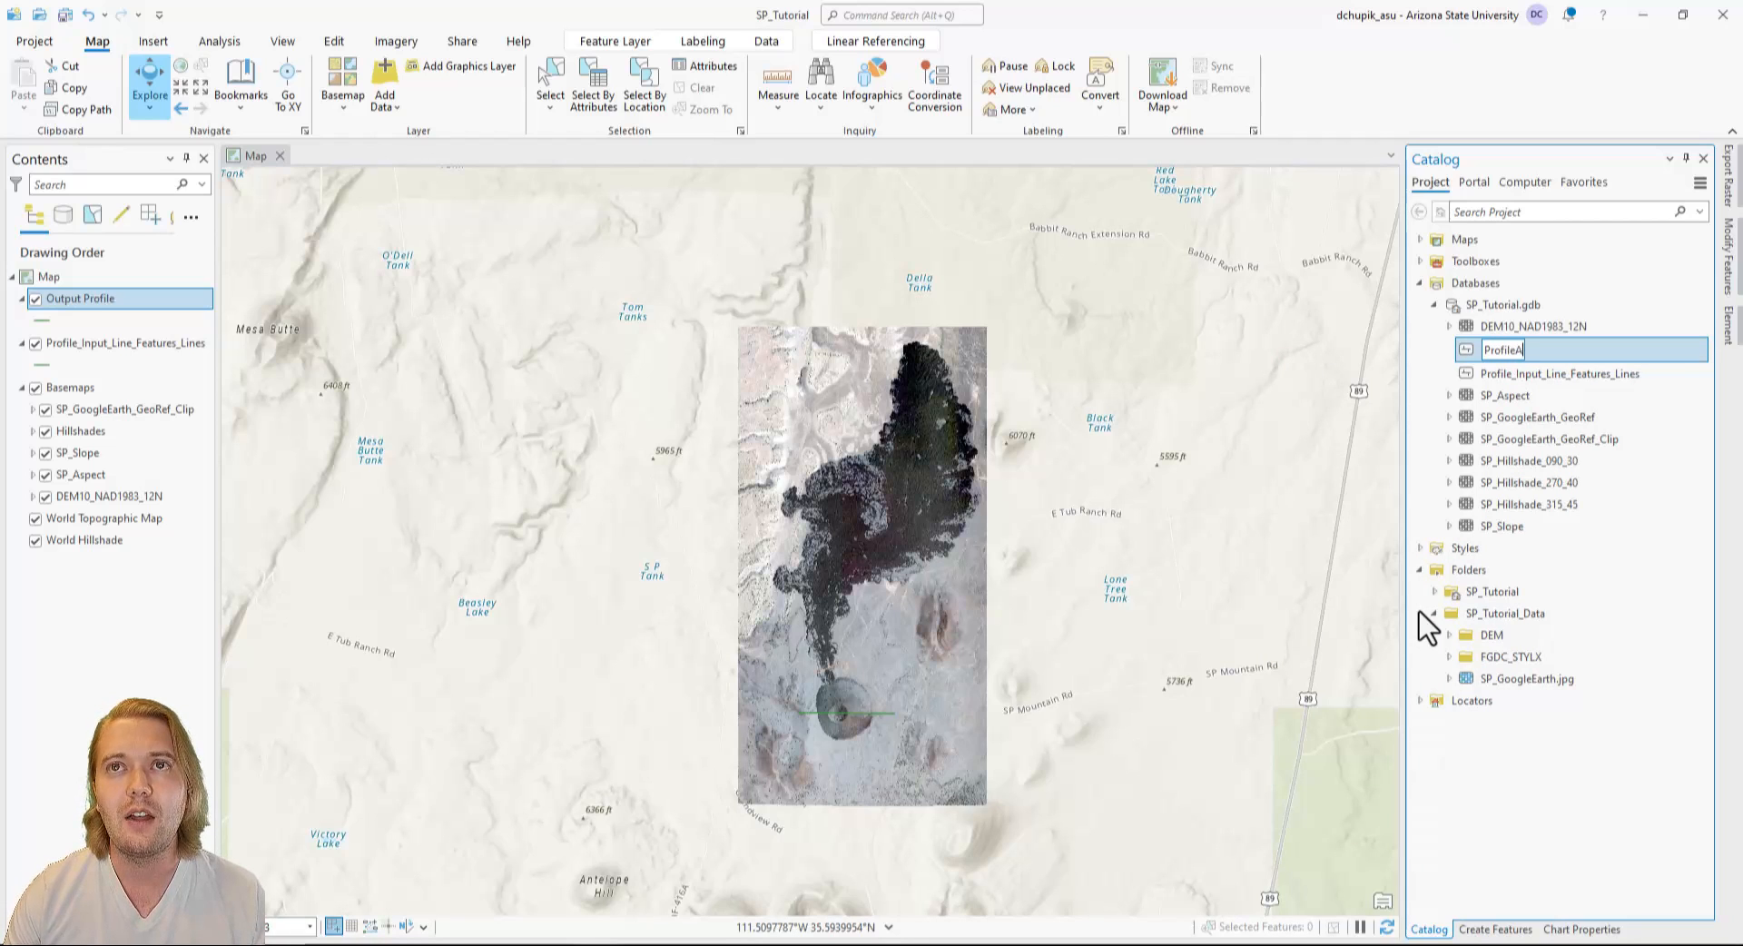
left_click(1618, 770)
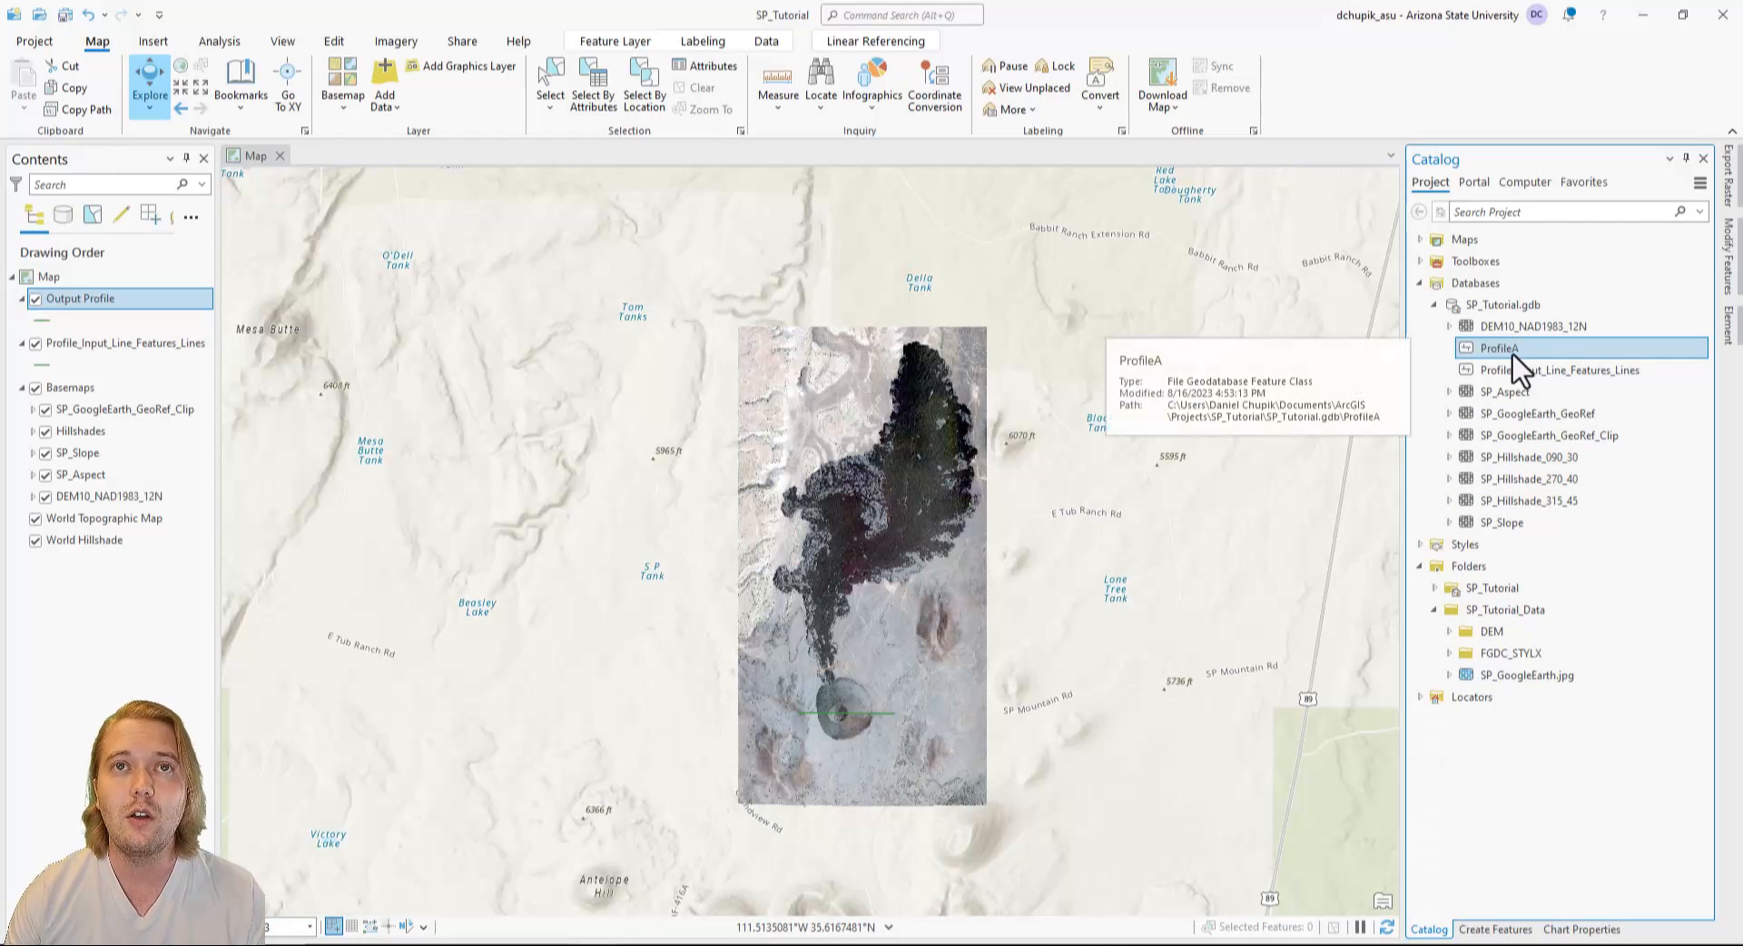
Remove the Profile_Input_Line_Features_Lines and Output Profile layers from the map.
right_click(142, 350)
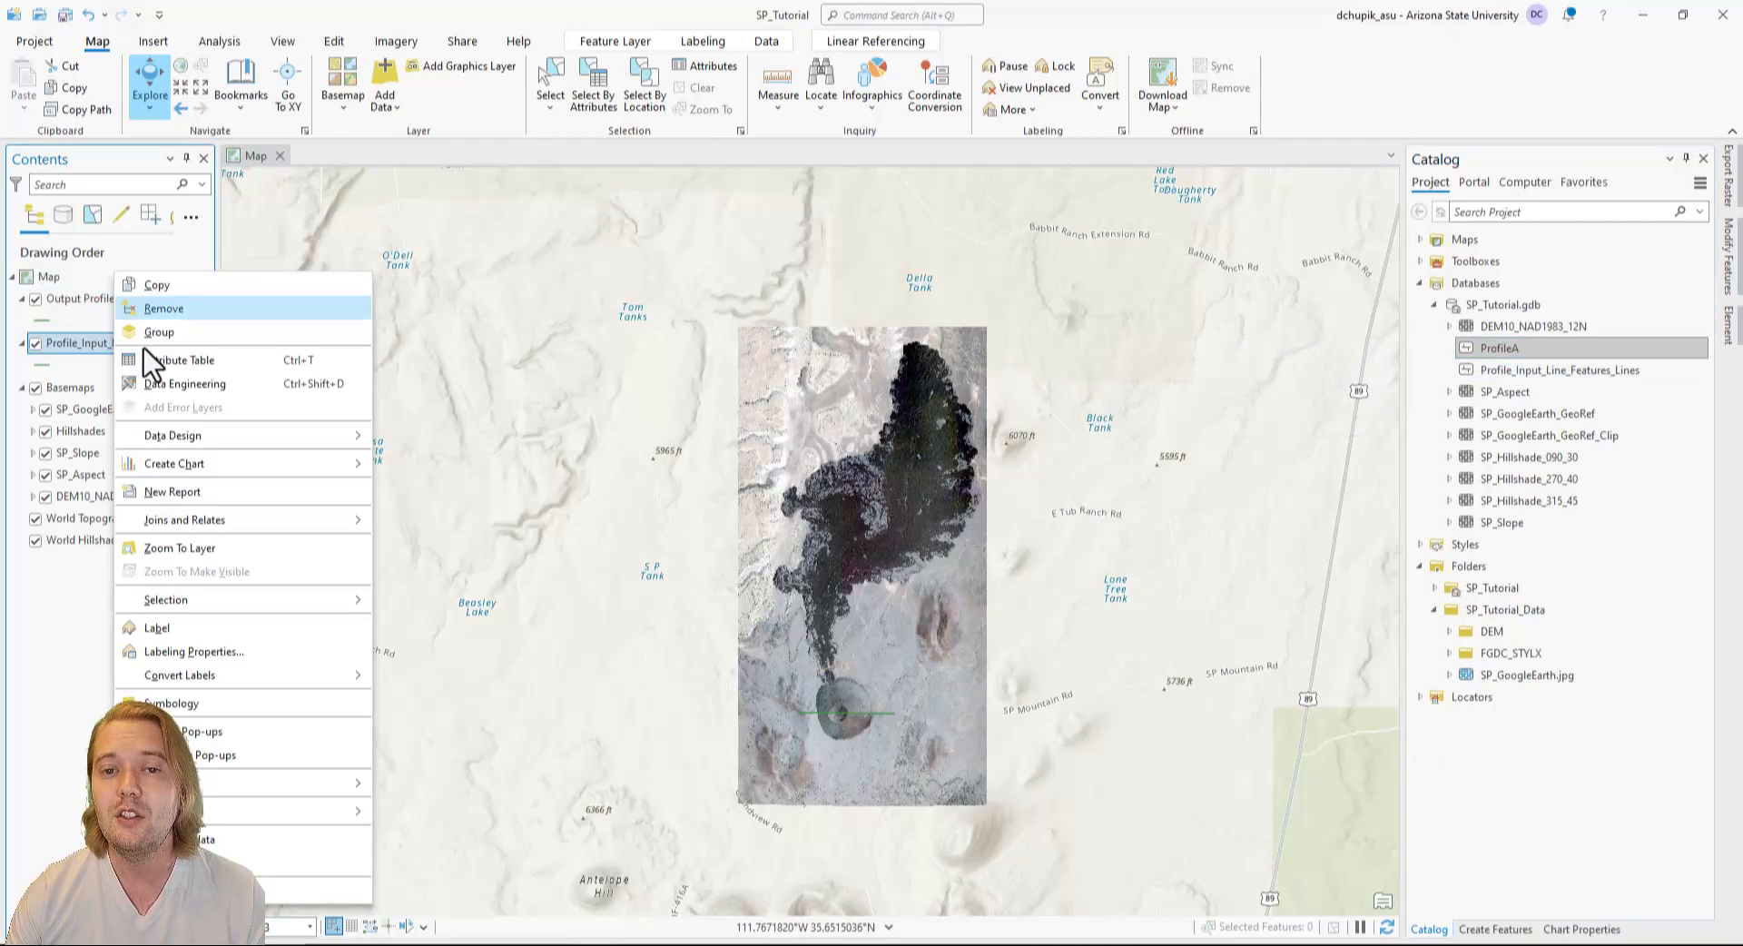
left_click(182, 307)
right_click(121, 301)
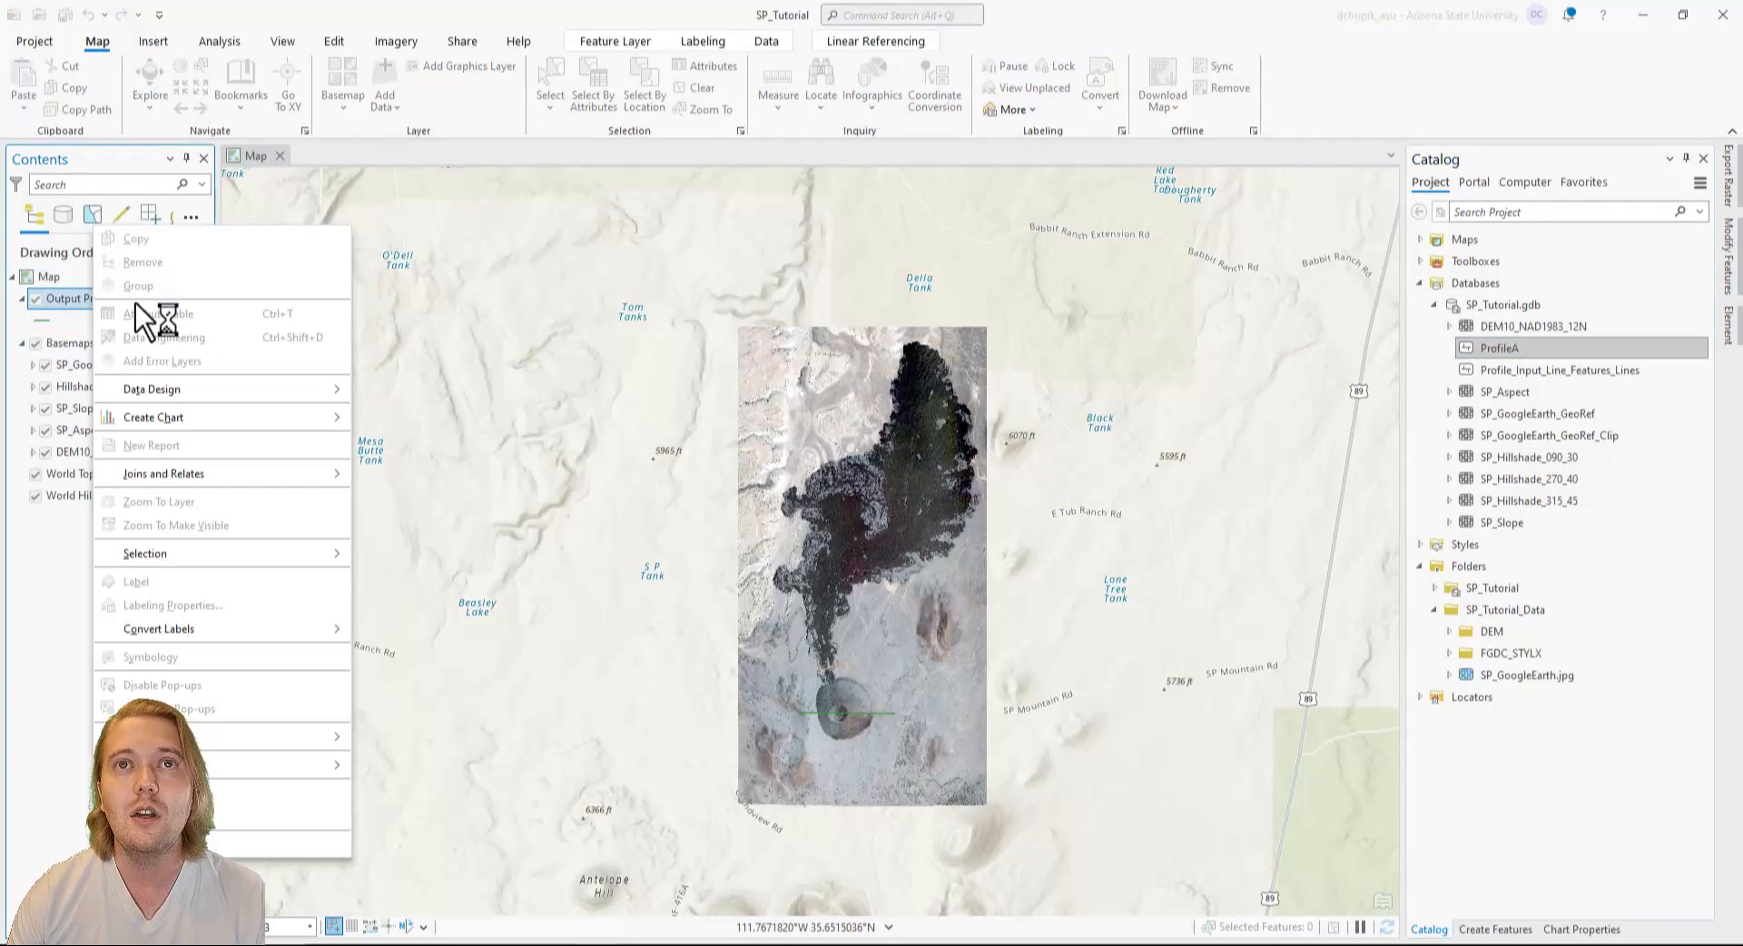
left_click(41, 265)
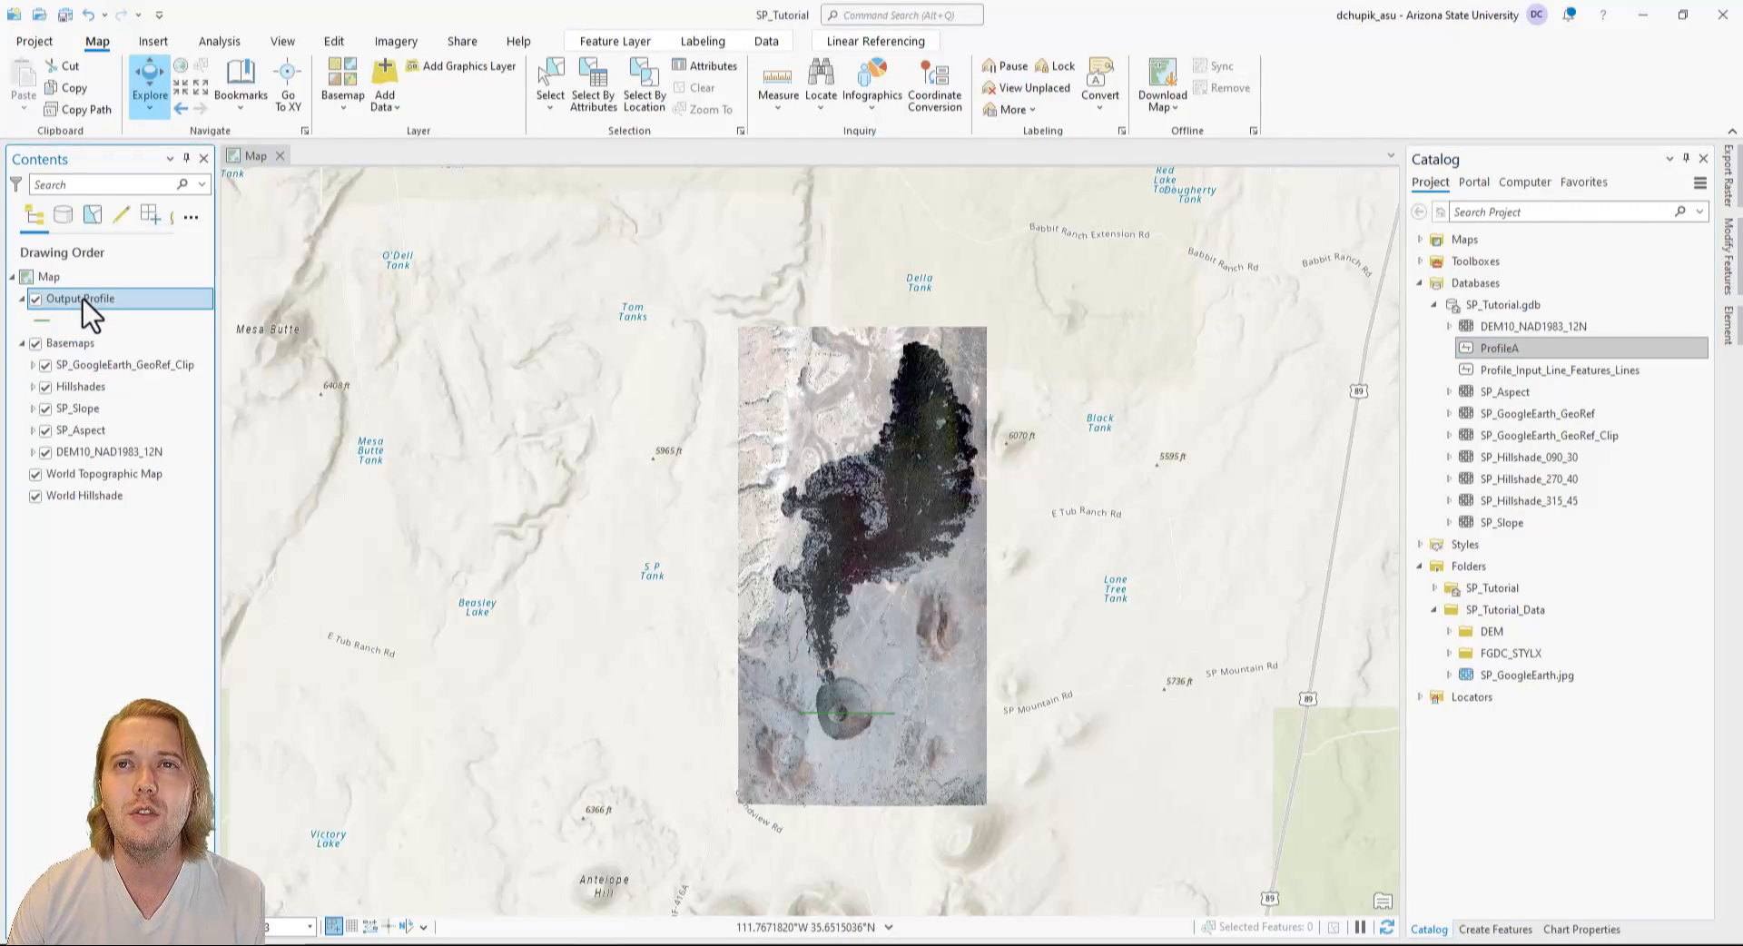
right_click(84, 301)
left_click(149, 260)
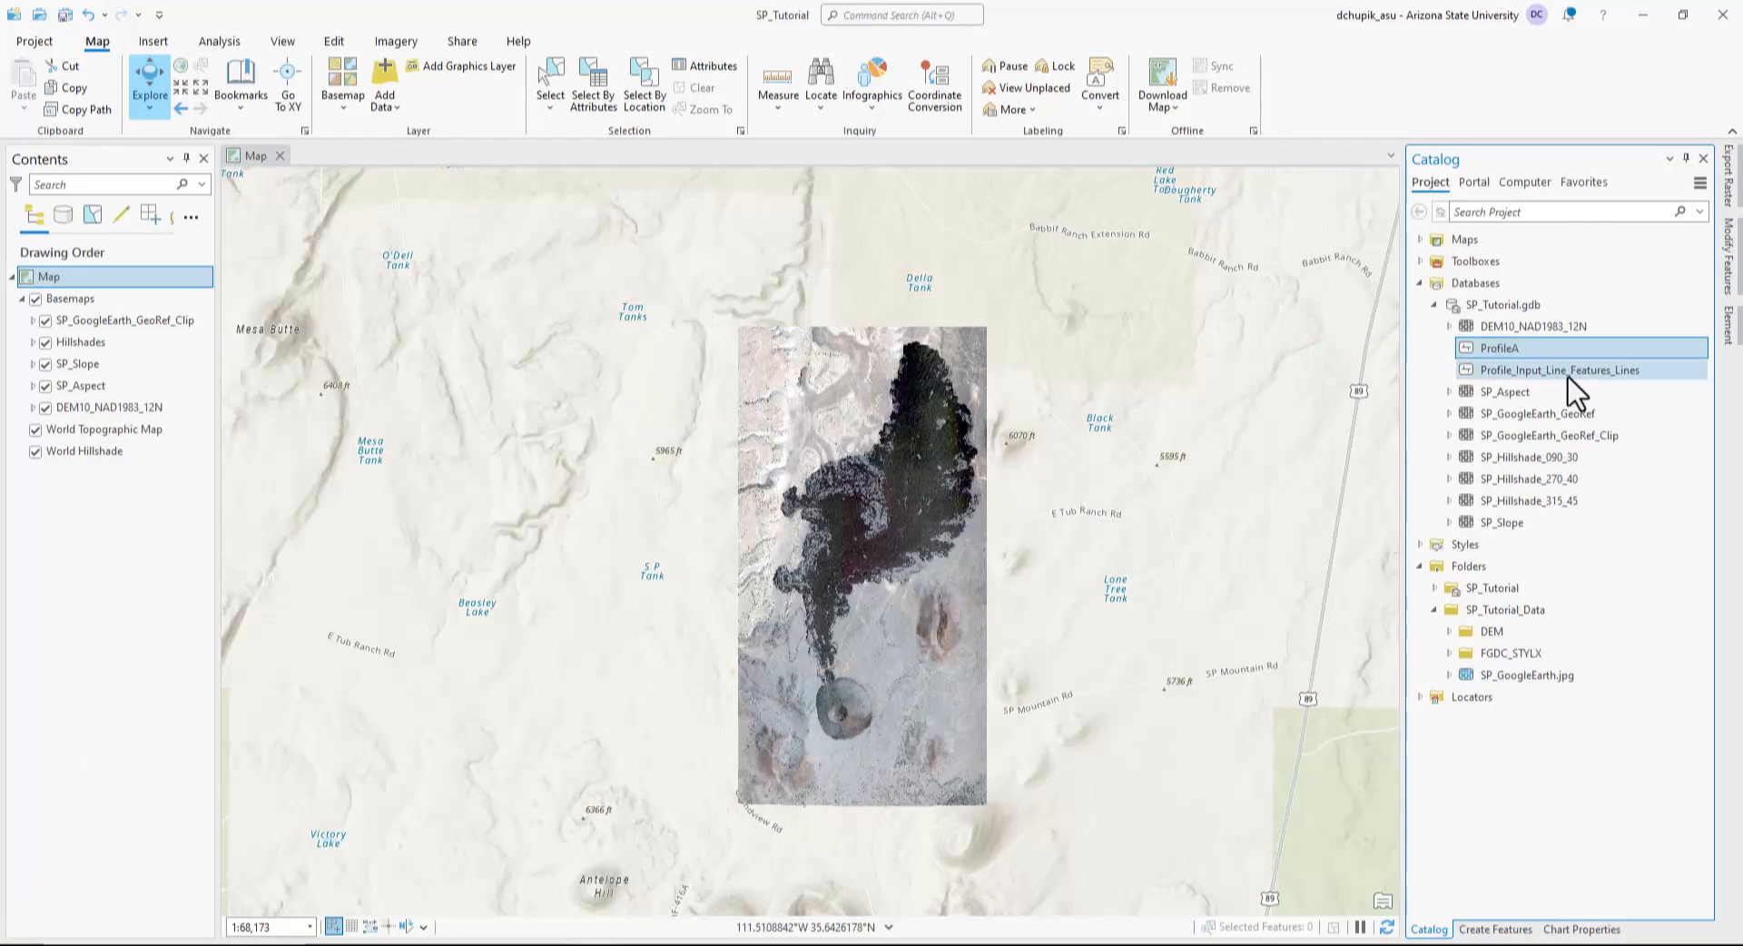
Add the ProfileA feature class from SP_Tutorial.gdb to the current map.
right_click(1554, 353)
left_click(1453, 373)
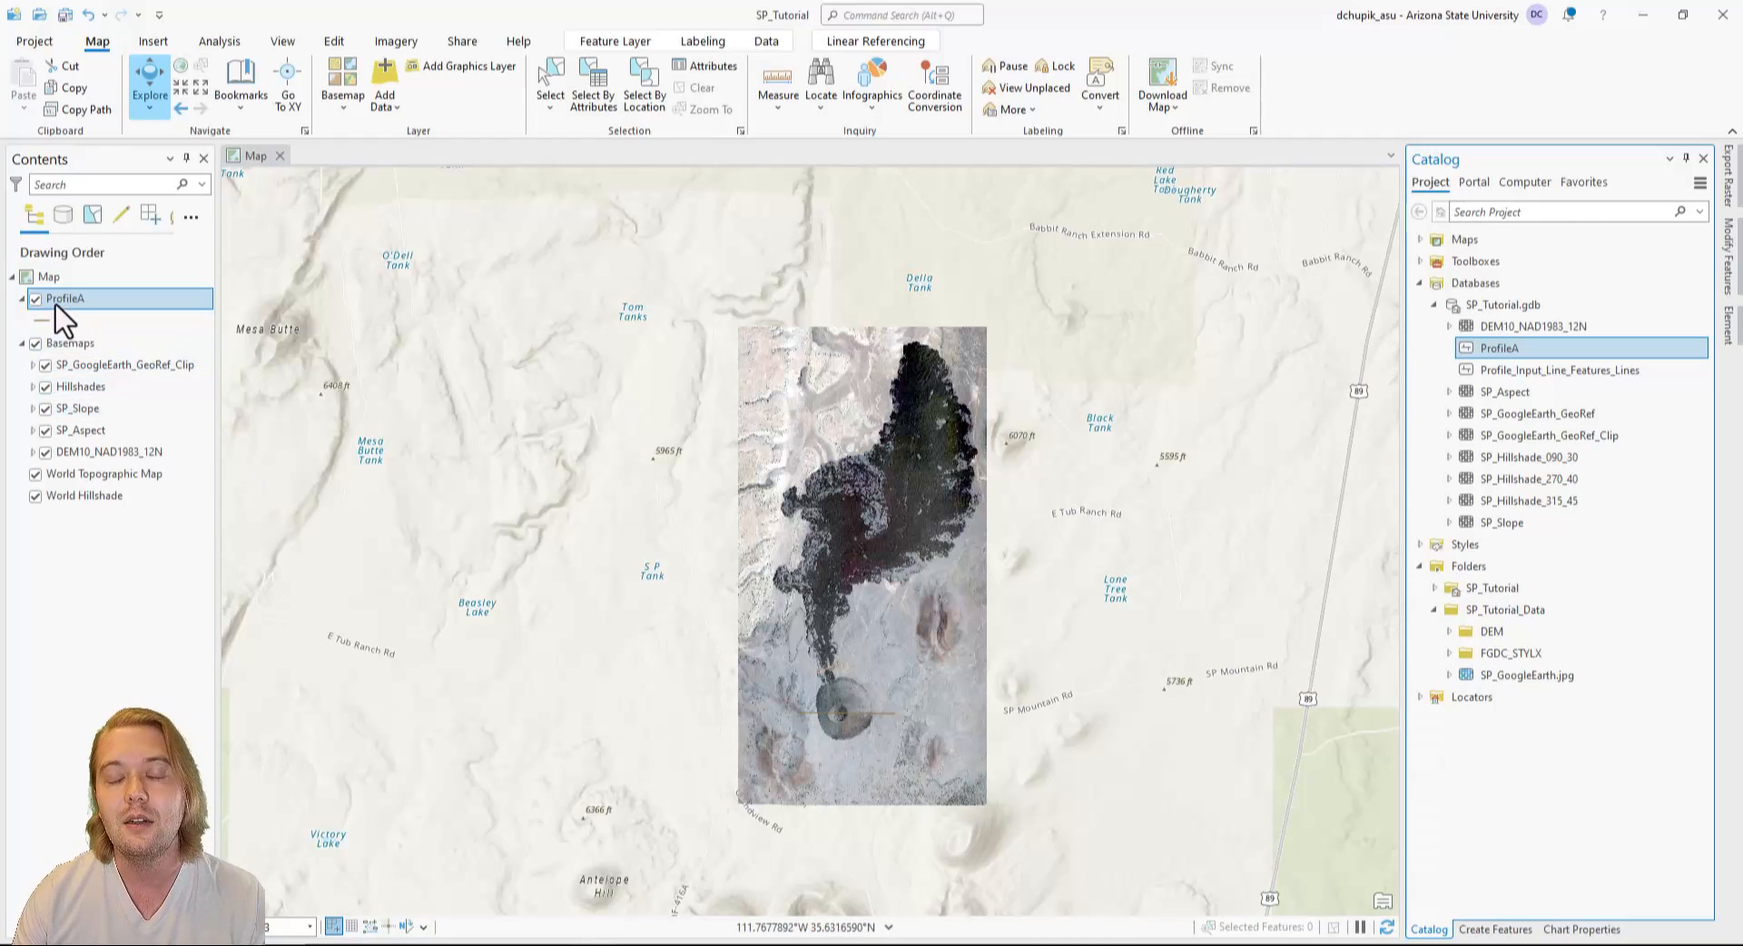
Create a profile graph chart from the ProfileA layer.
right_click(122, 307)
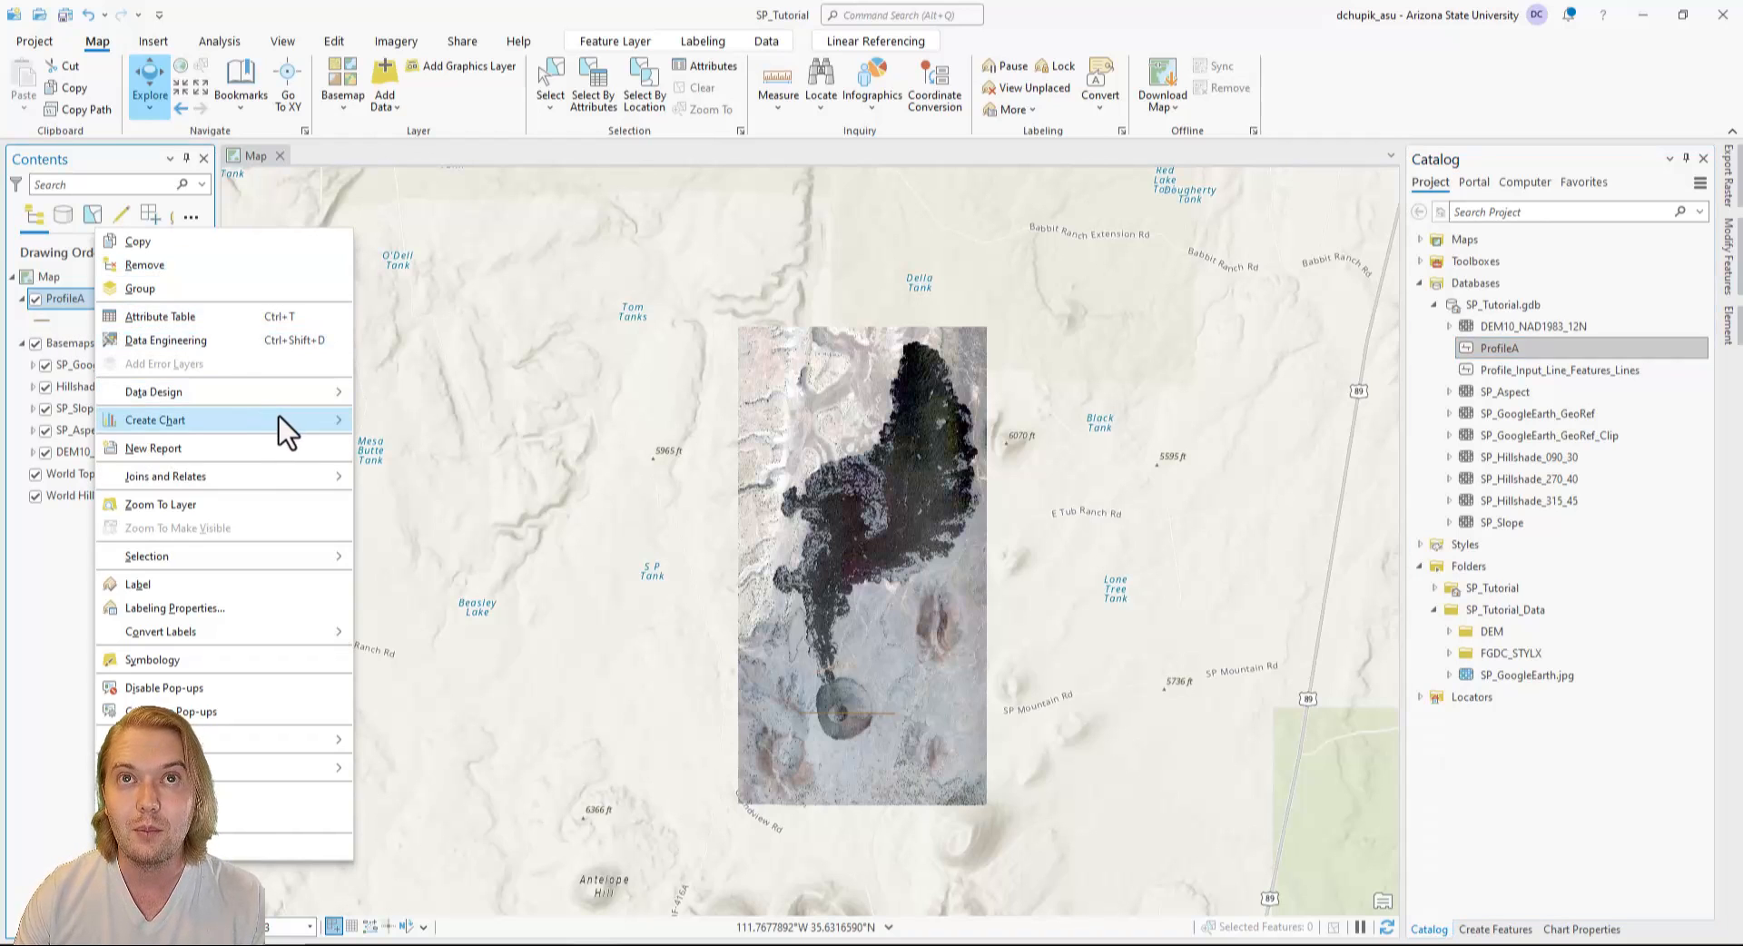
mouse_move(282, 418)
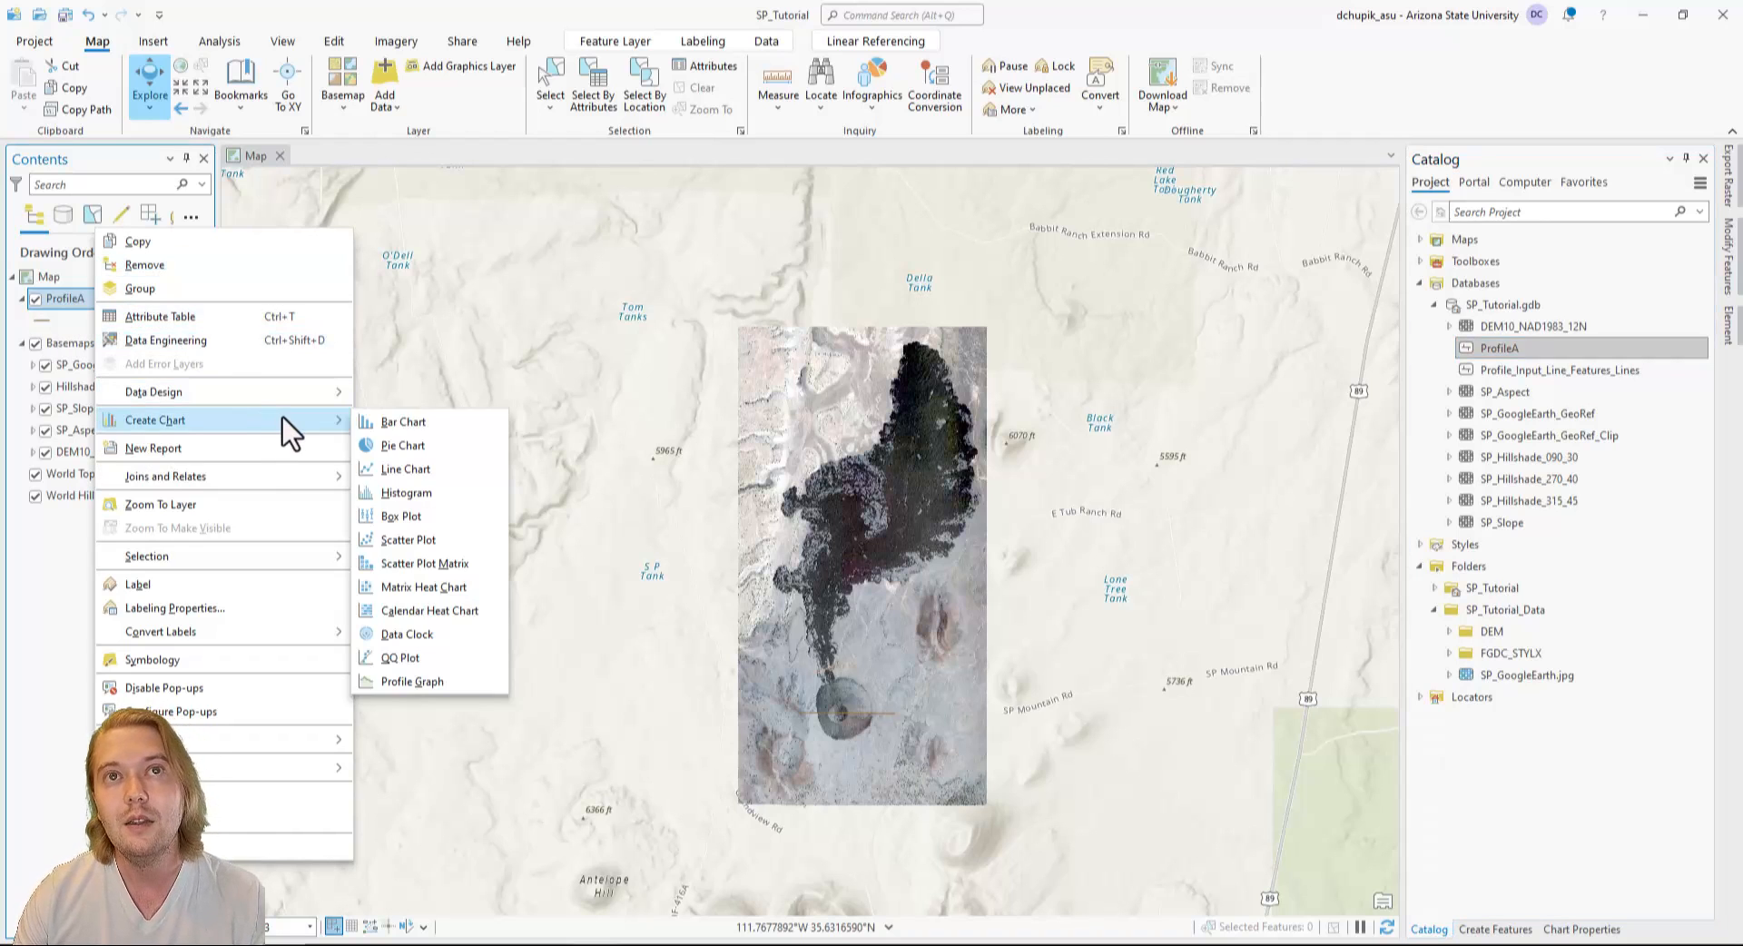
left_click(465, 682)
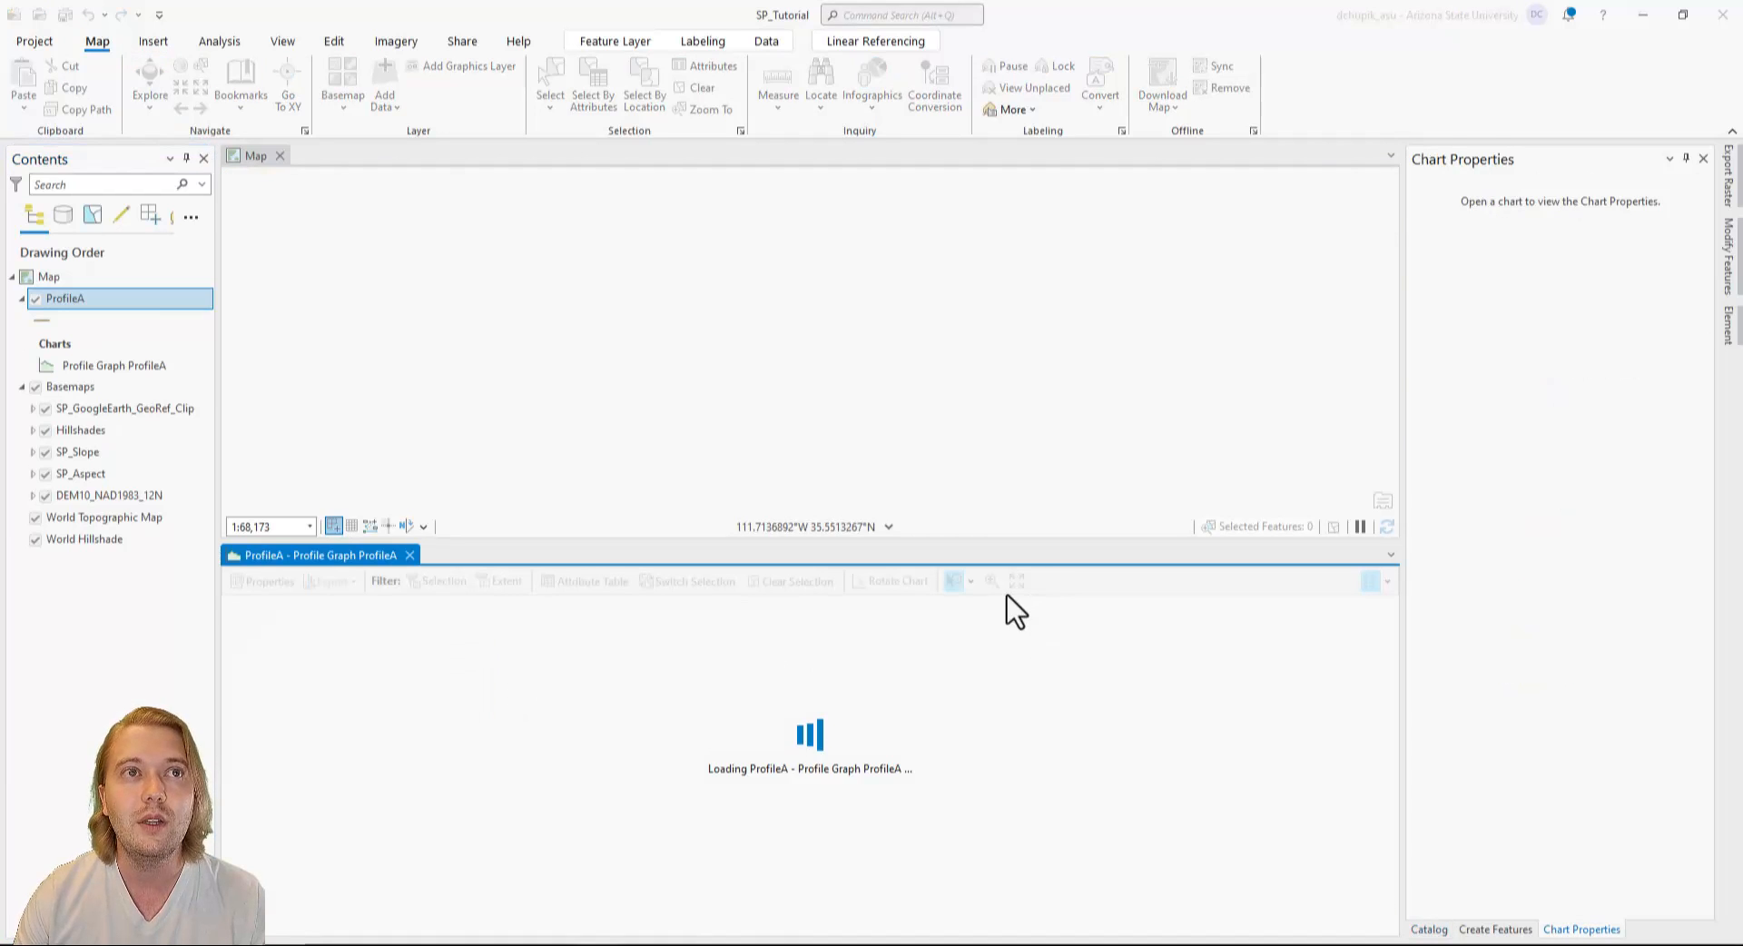
scroll(1000, 430, "down", 2)
left_click_drag(1022, 421, 872, 377)
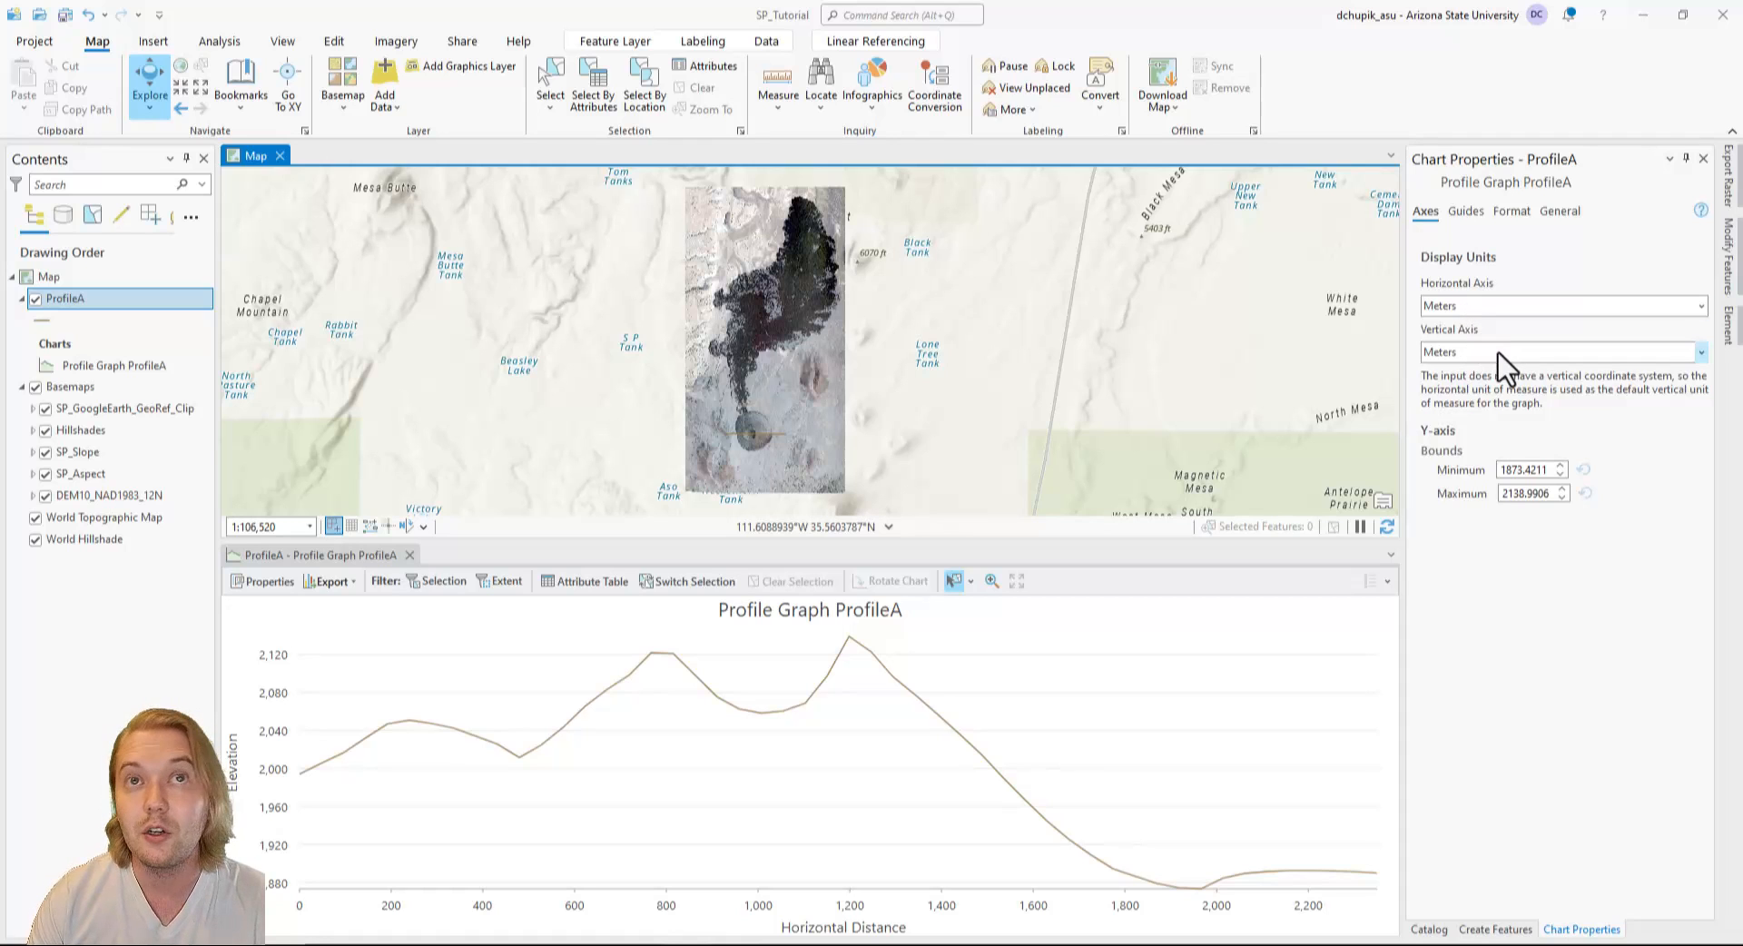
left_click(1467, 212)
left_click(1512, 216)
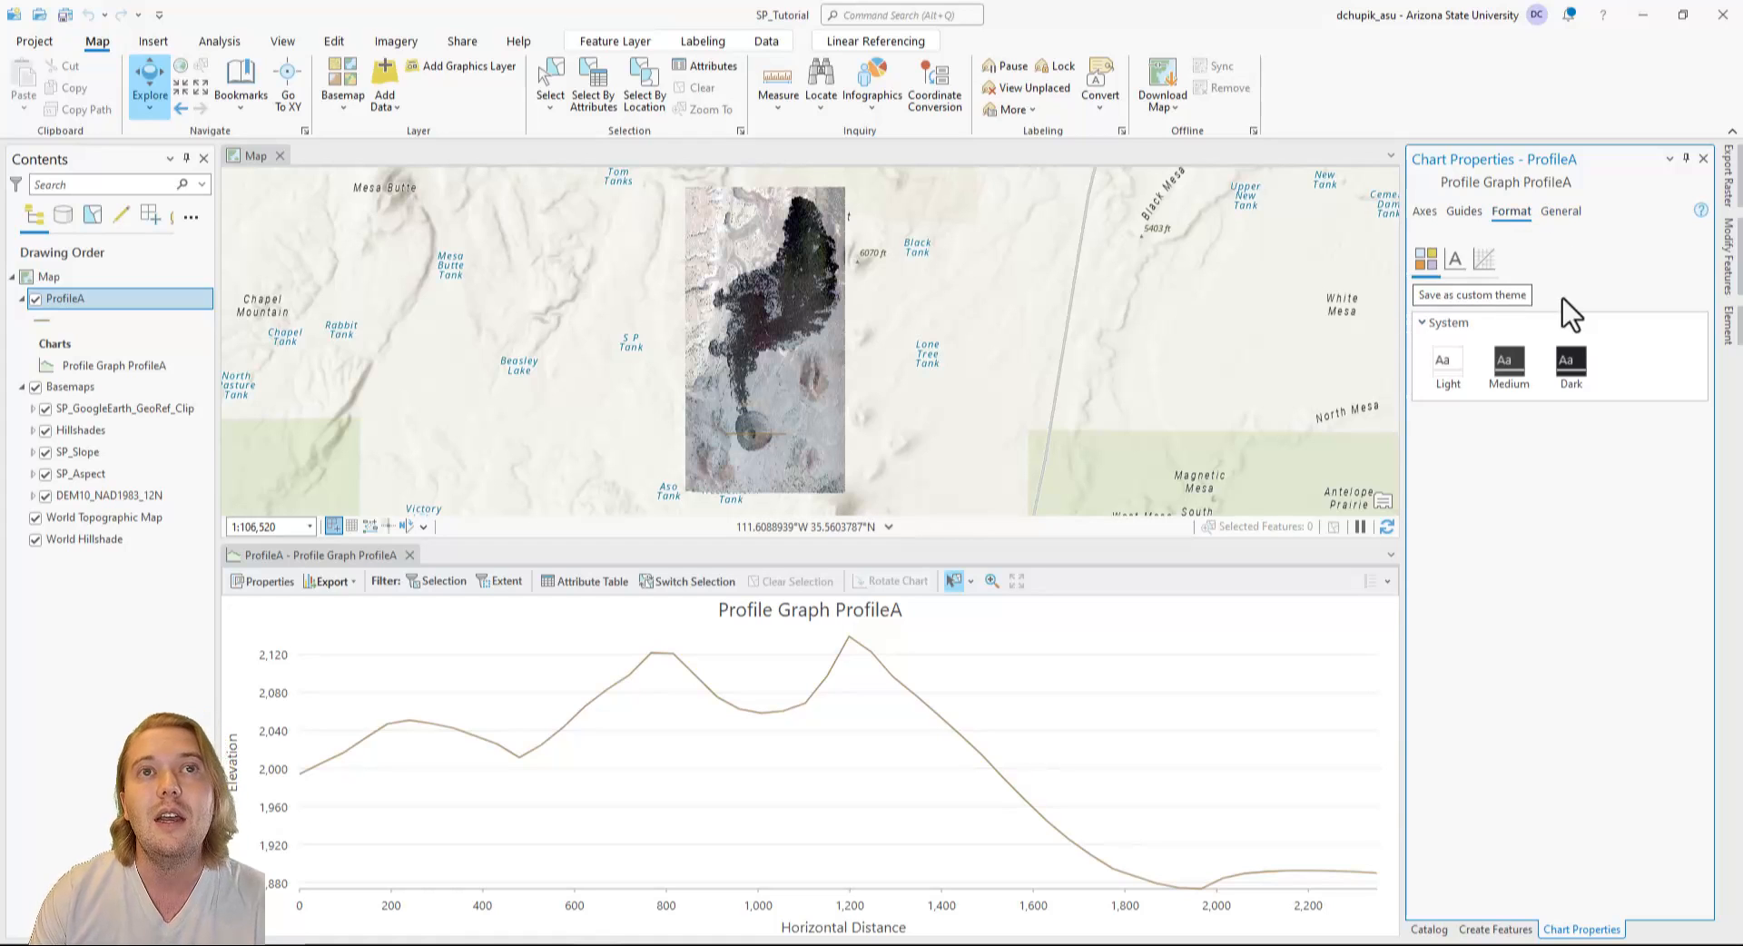
left_click(1519, 374)
left_click(1451, 368)
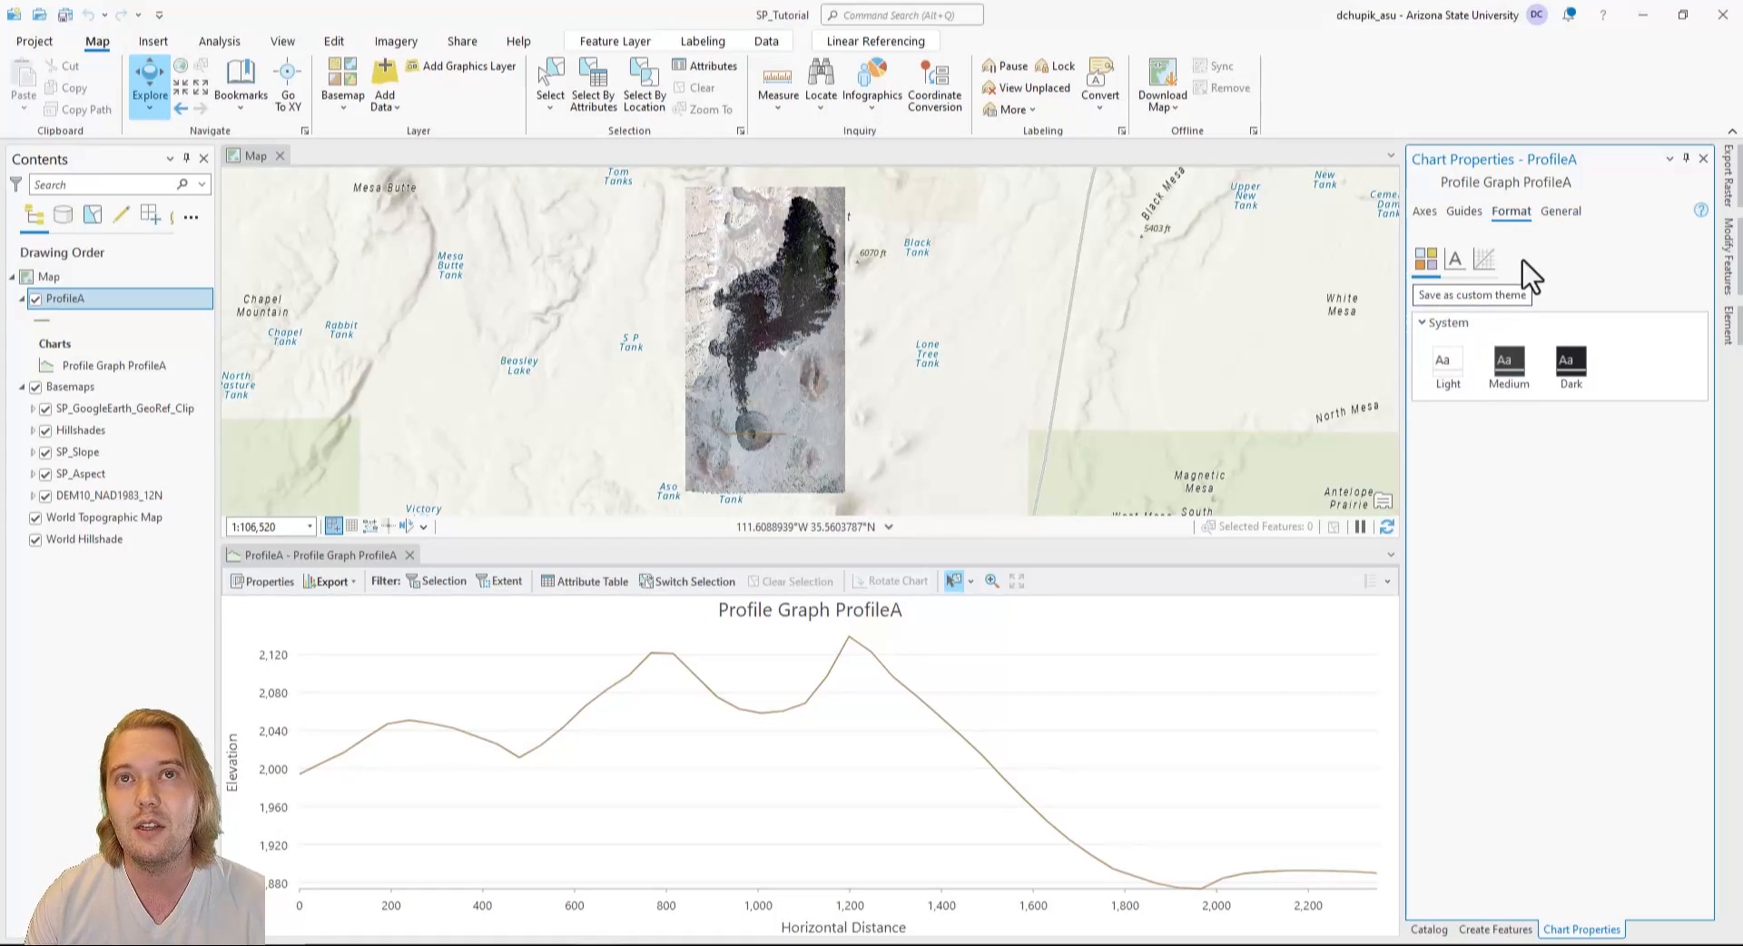
Change the profile graph's chart title to Profile A.
left_click(1557, 216)
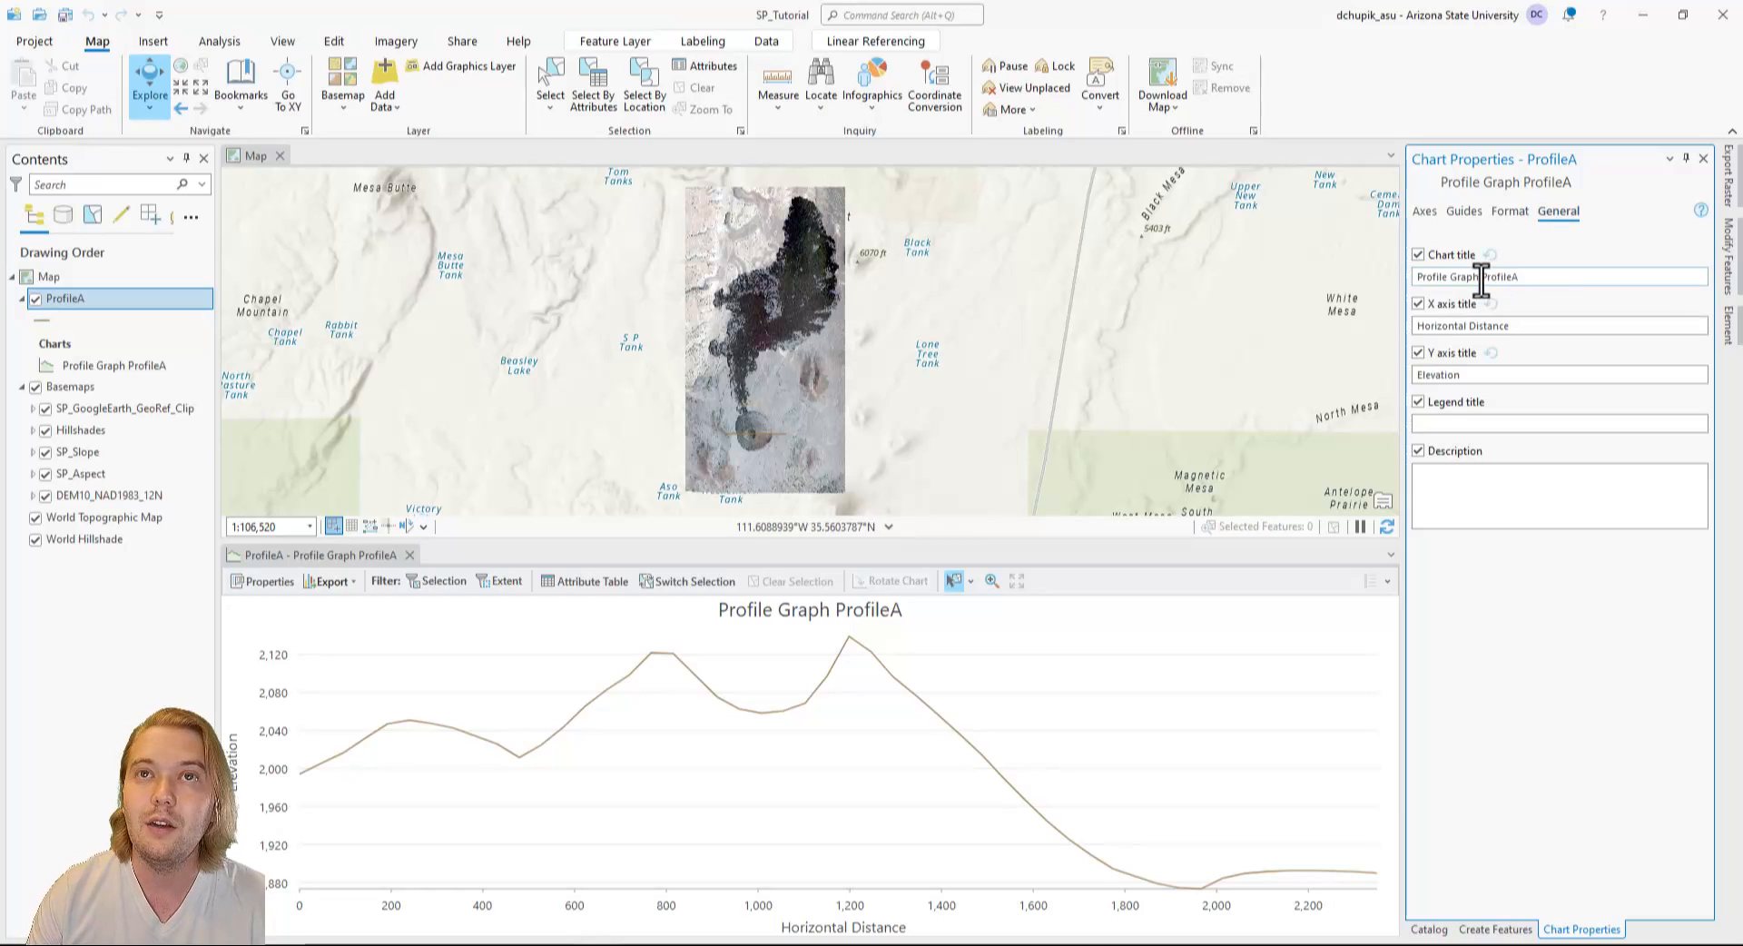
left_click_drag(1481, 280, 1414, 281)
key("BackSpace")
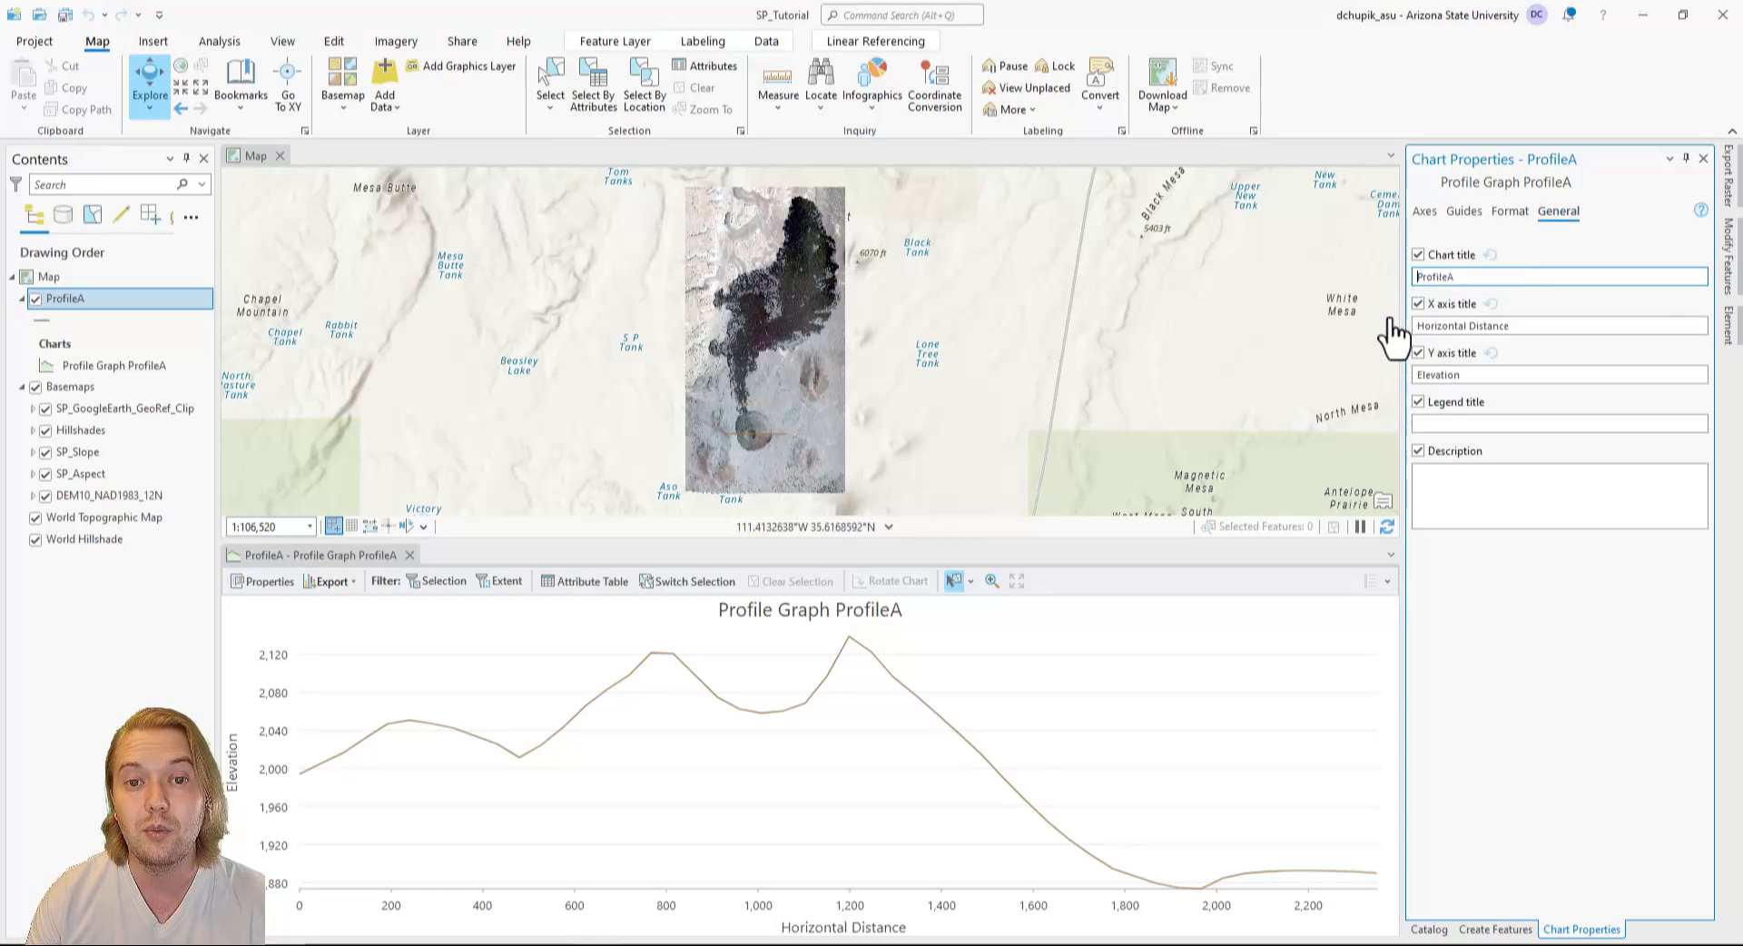
left_click(1452, 277)
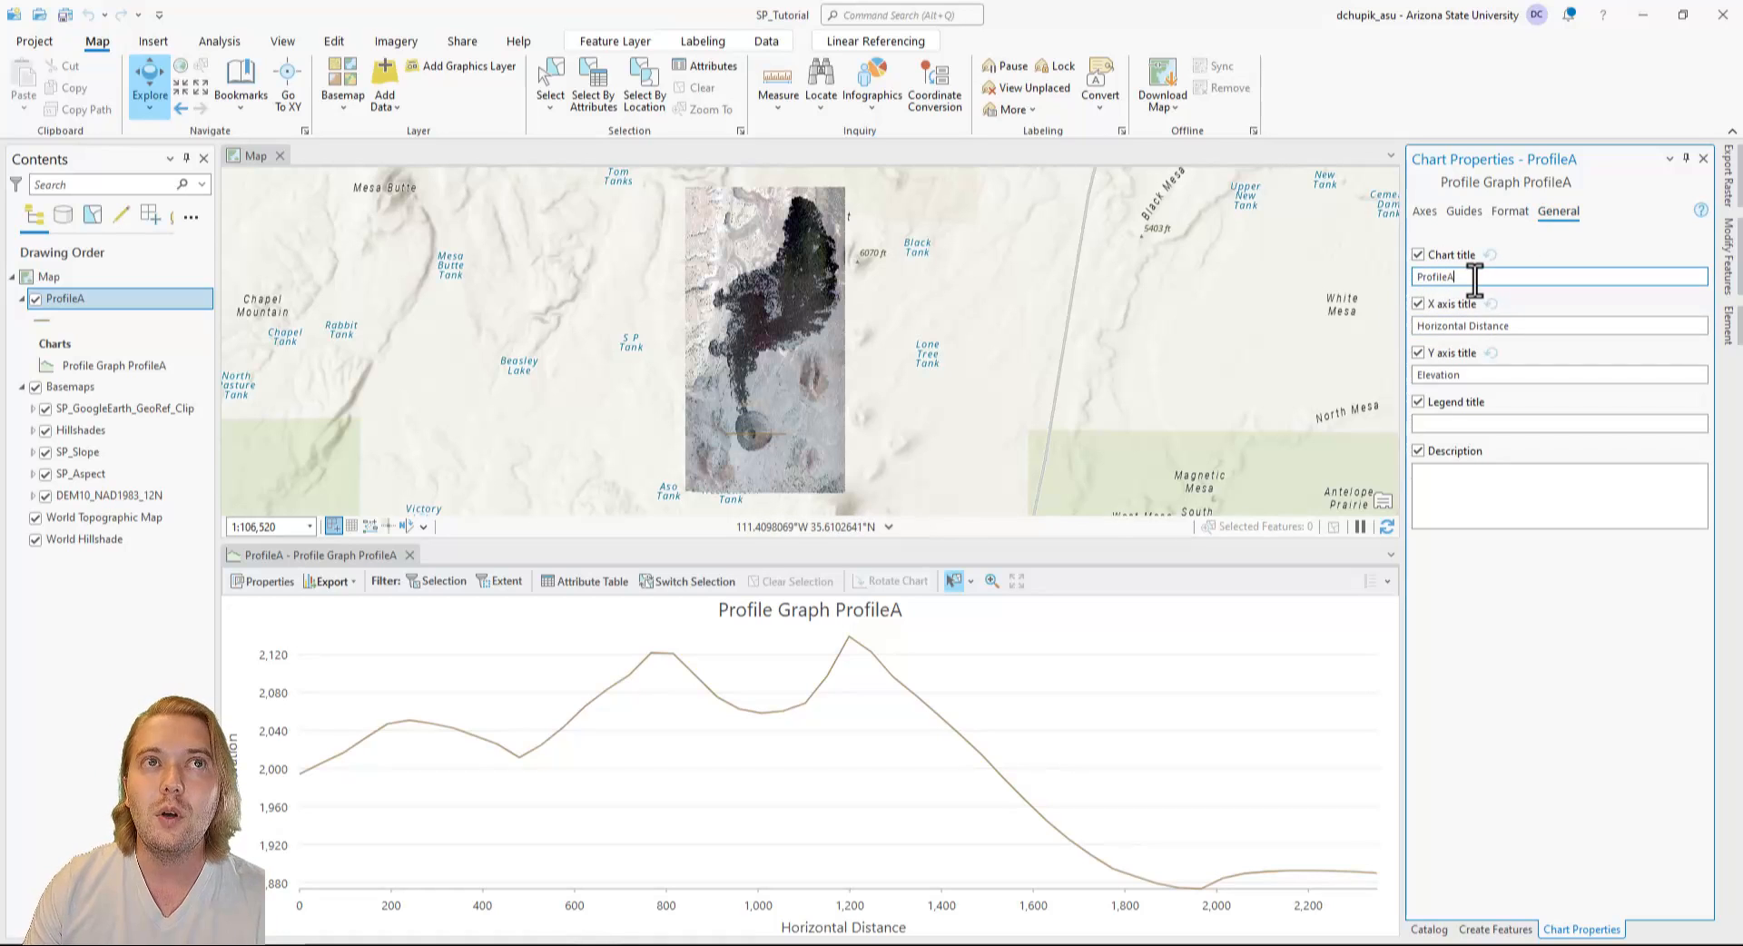
key("BackSpace")
type("A")
key("Return")
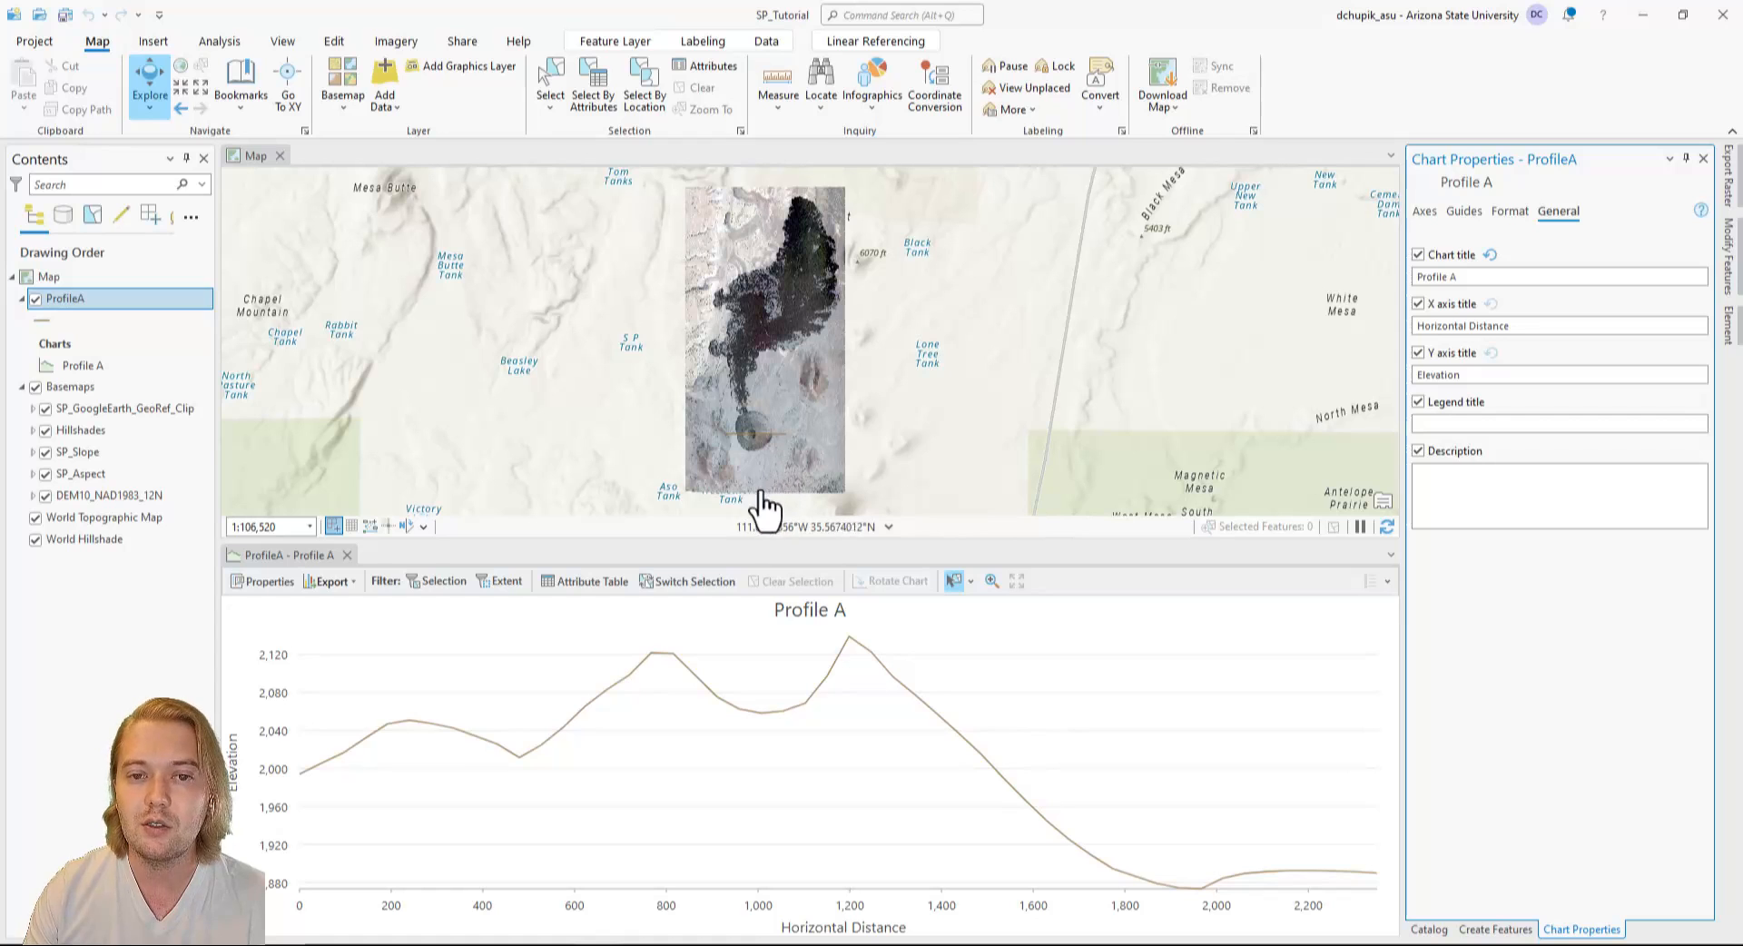
Check the file formats offered for exporting the Profile A chart as a graphic, cancel the export and close the chart.
left_click(349, 591)
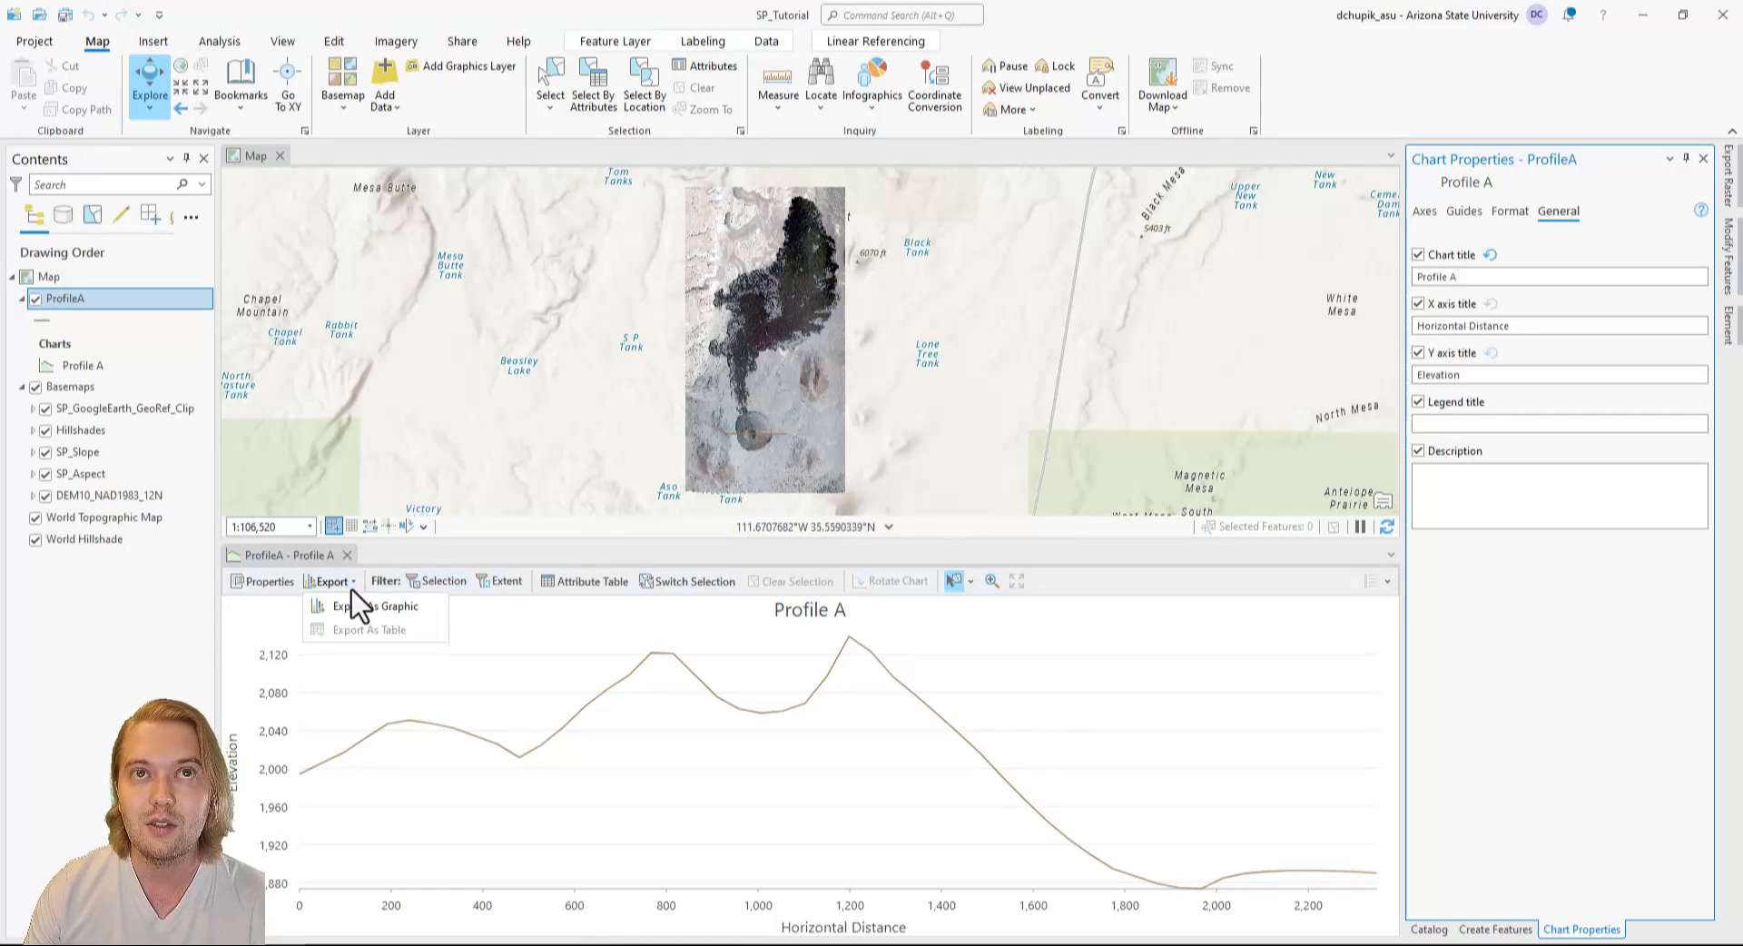
left_click(383, 601)
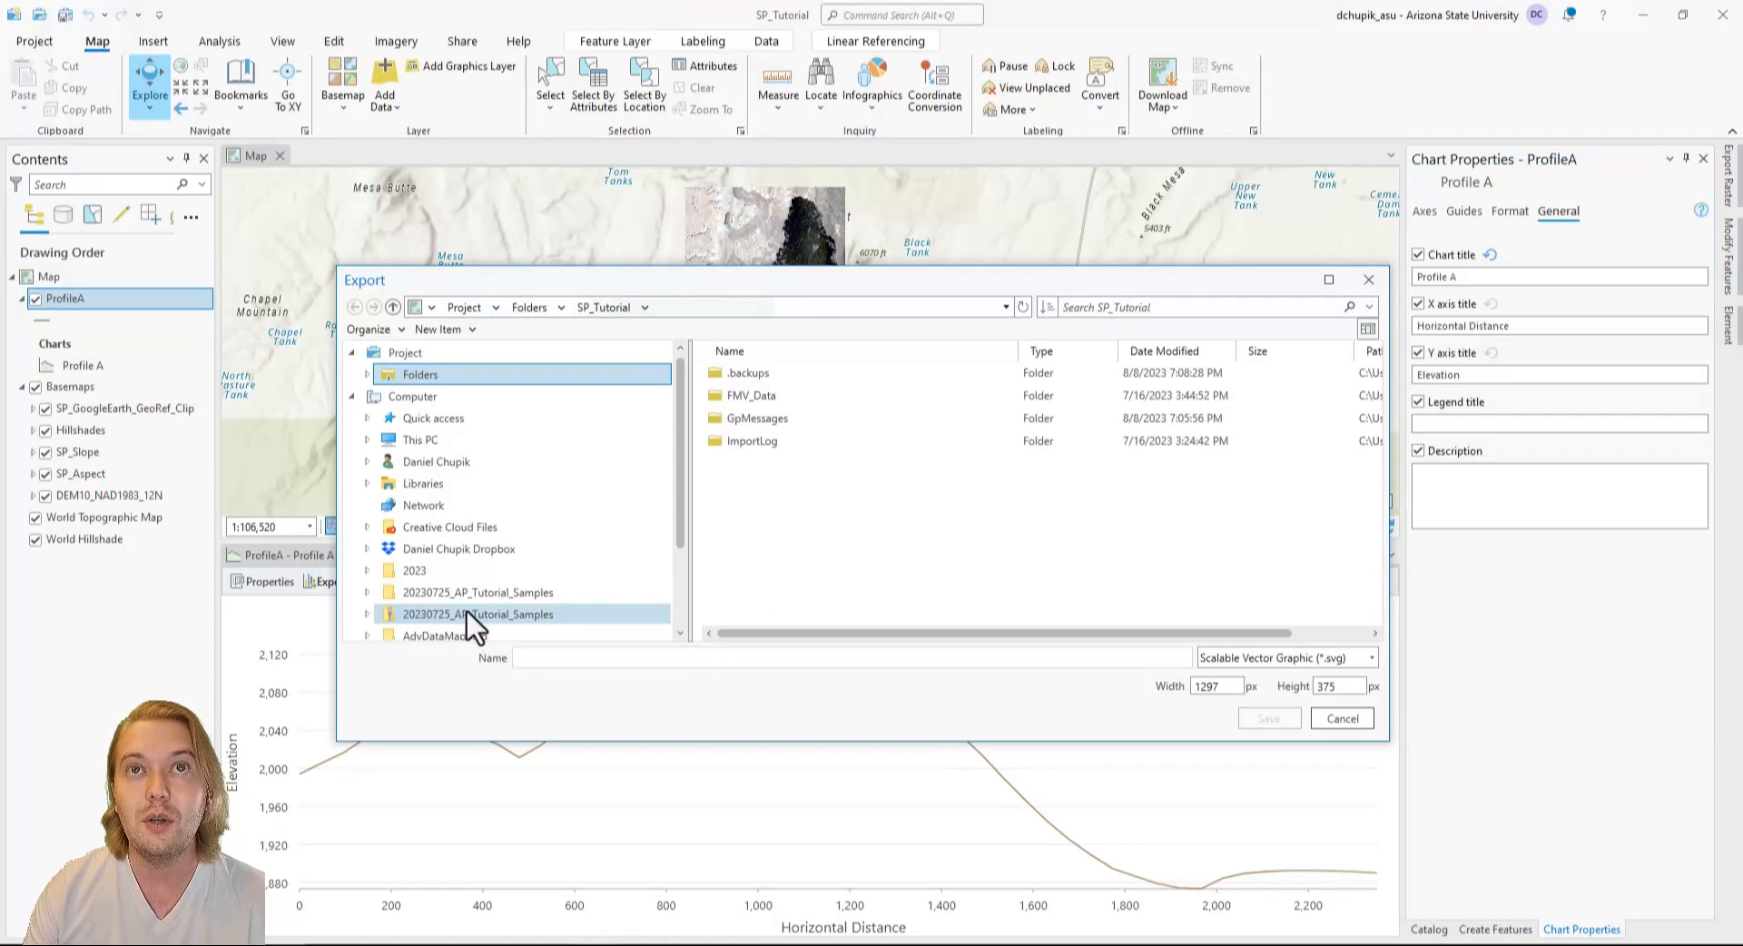
left_click(1371, 663)
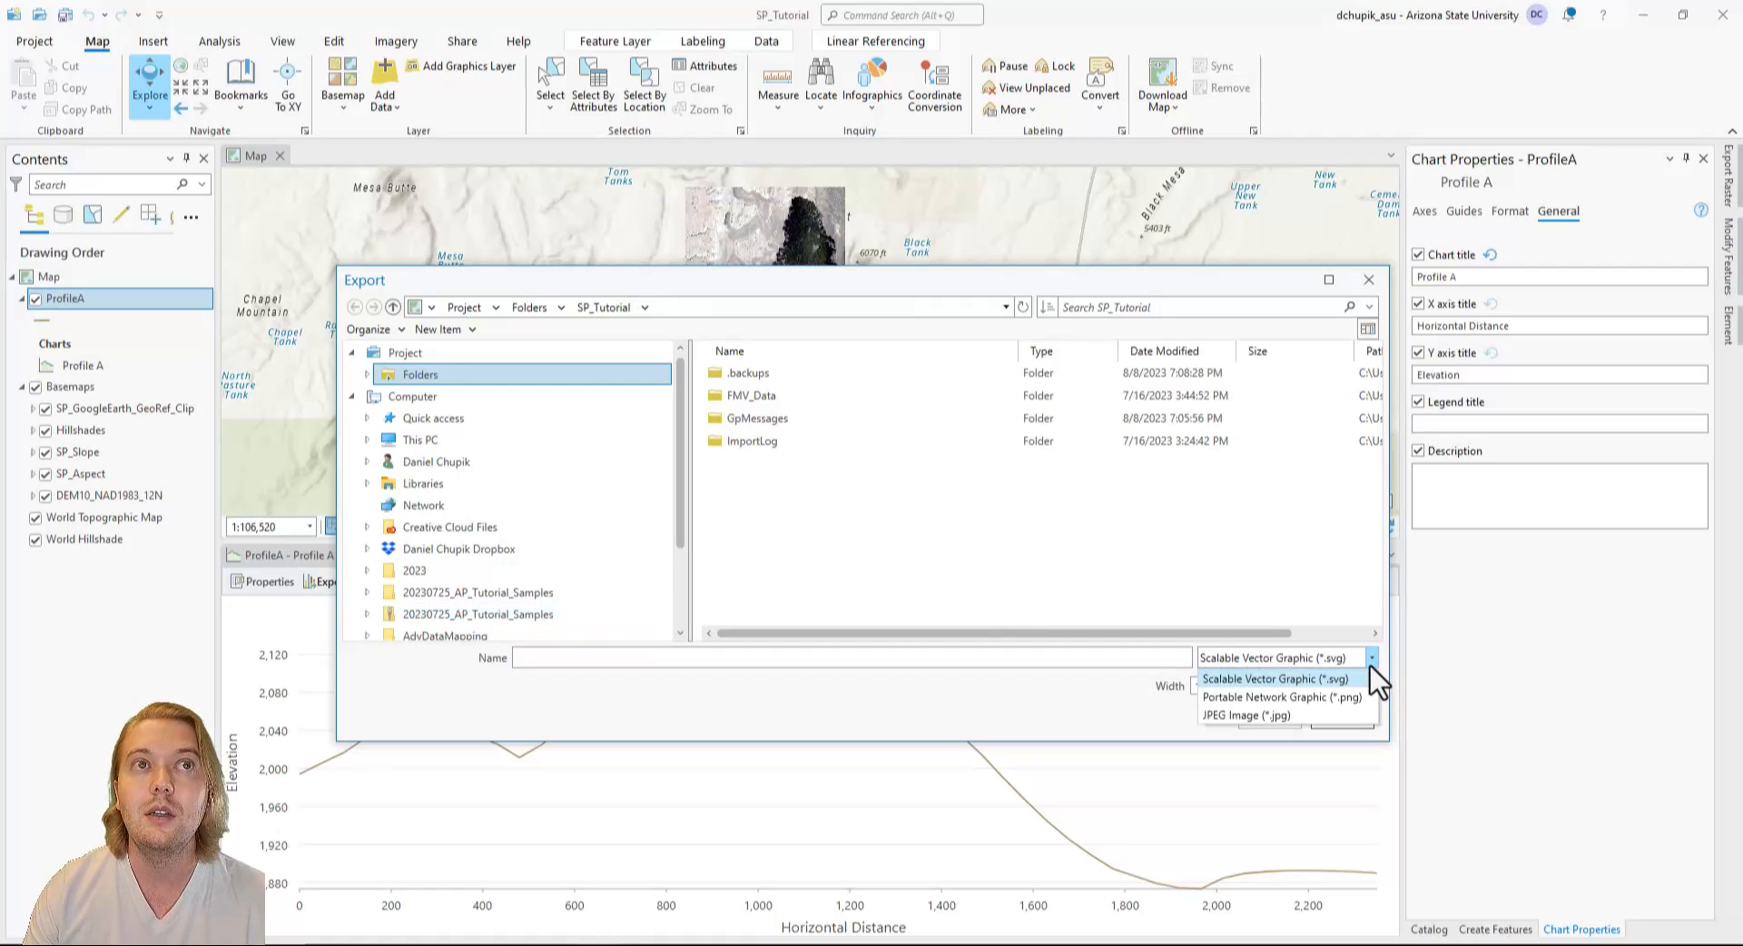
left_click(1367, 668)
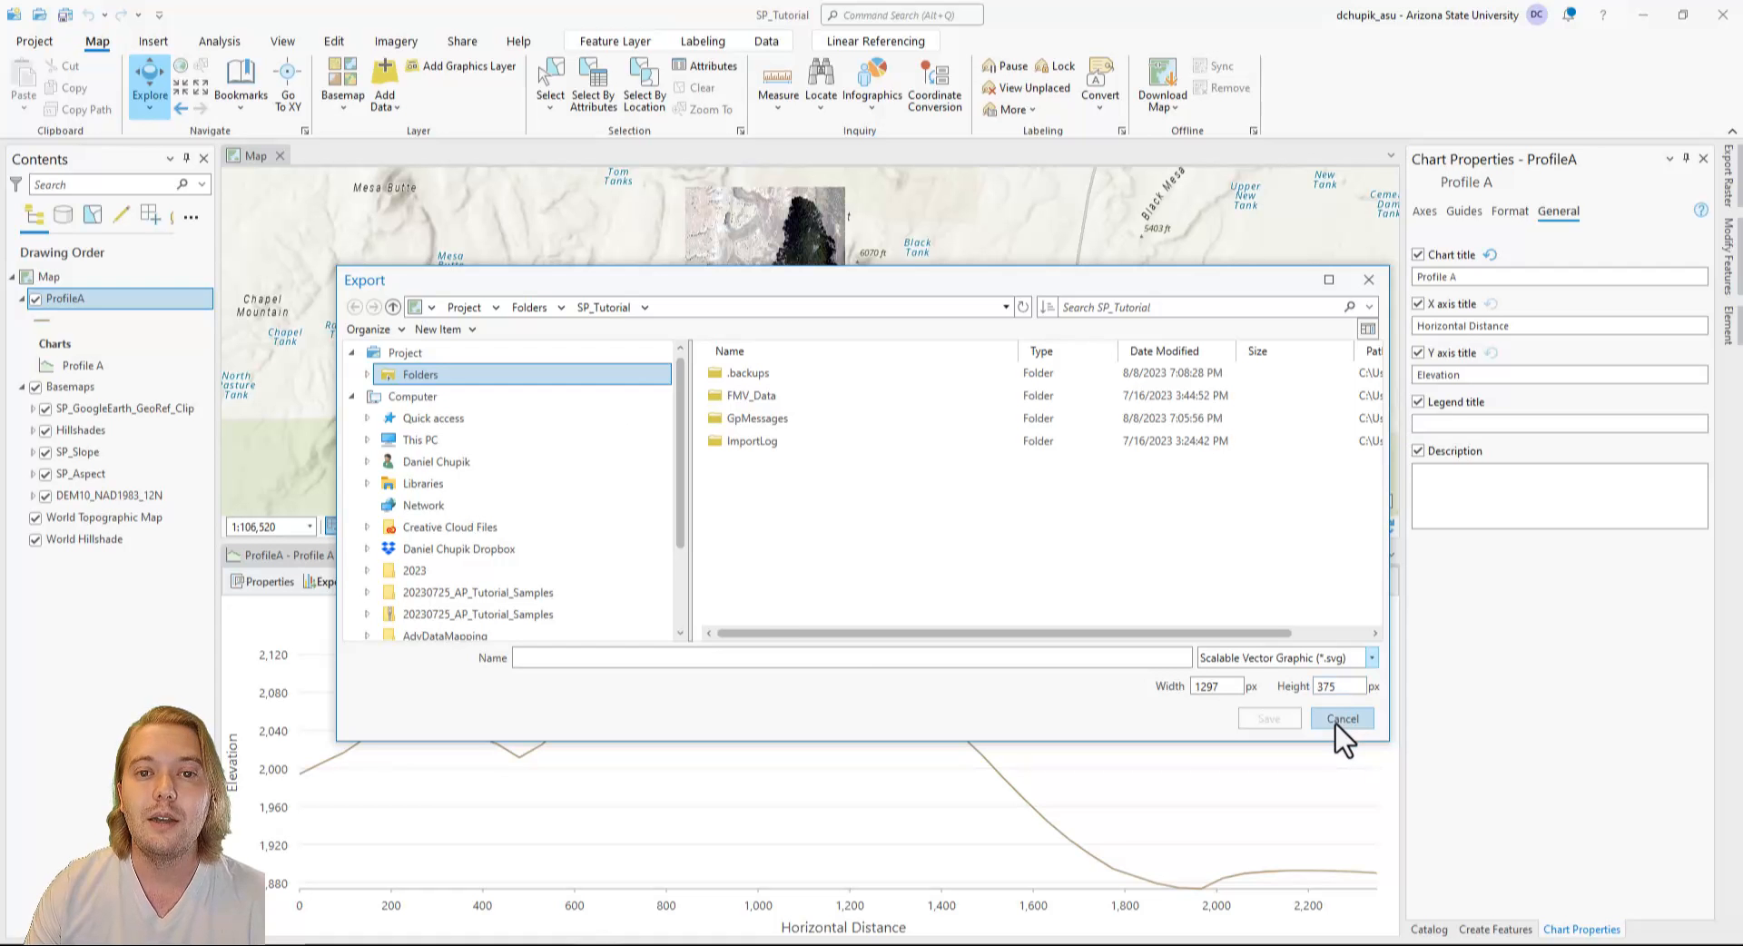
left_click(1339, 719)
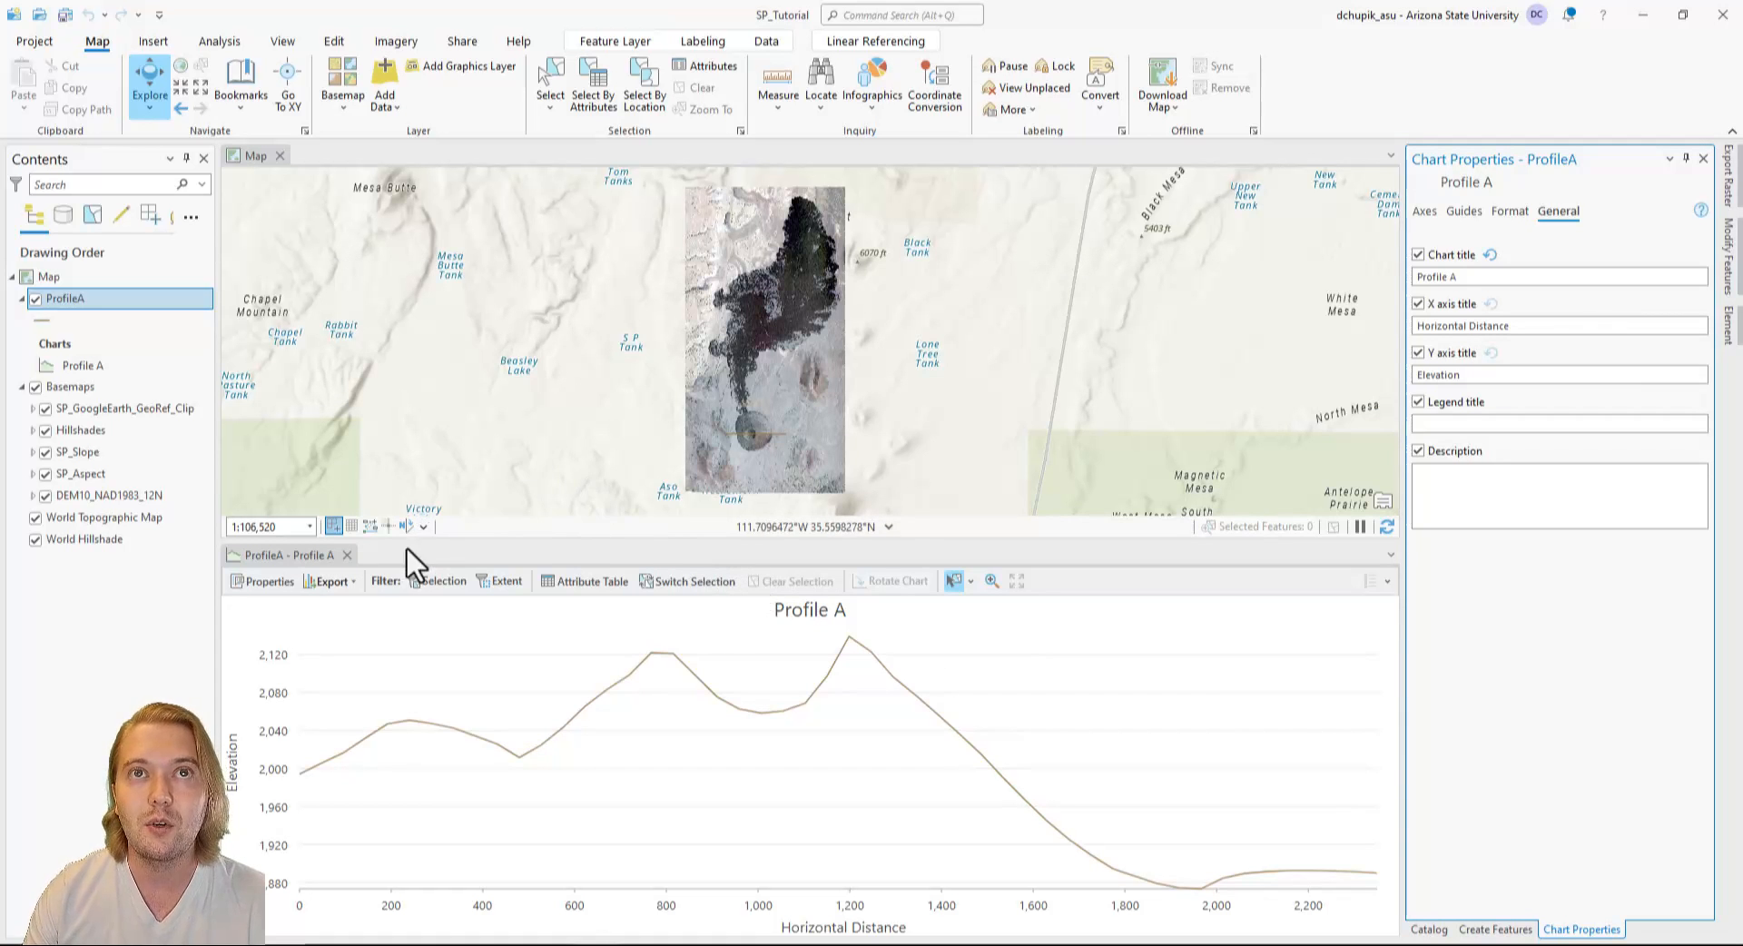
left_click(353, 556)
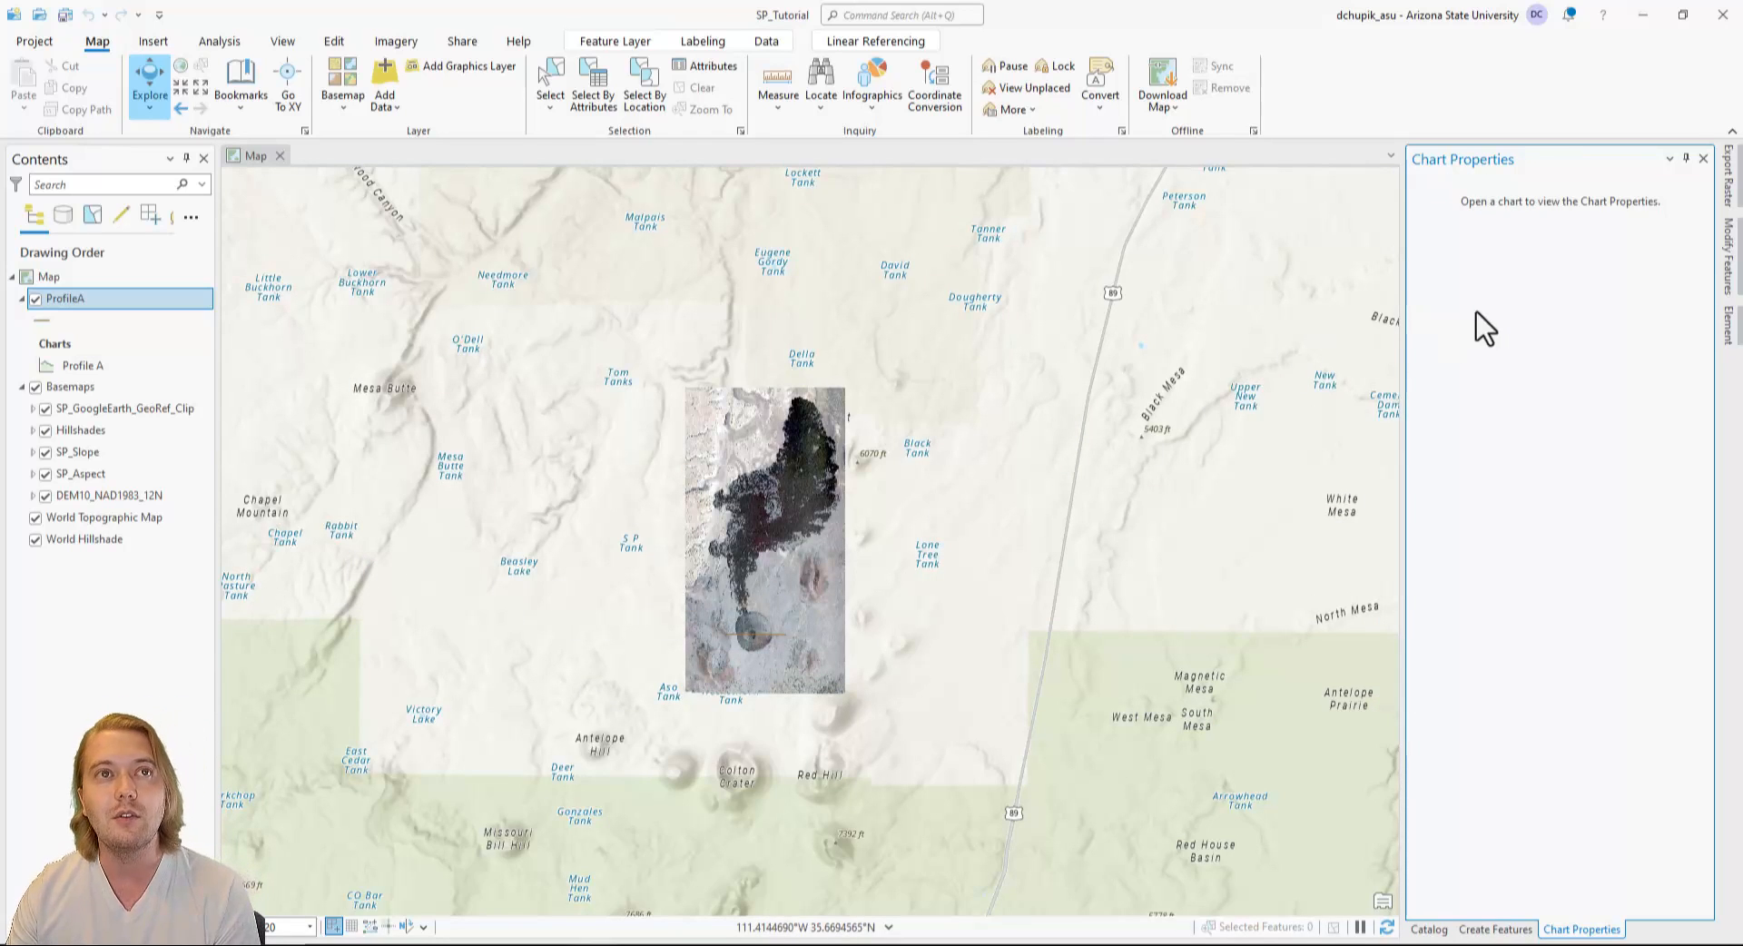
Open the Profile tool and draw a straight west-to-east input line across the northern part of the lava flow.
left_click(939, 15)
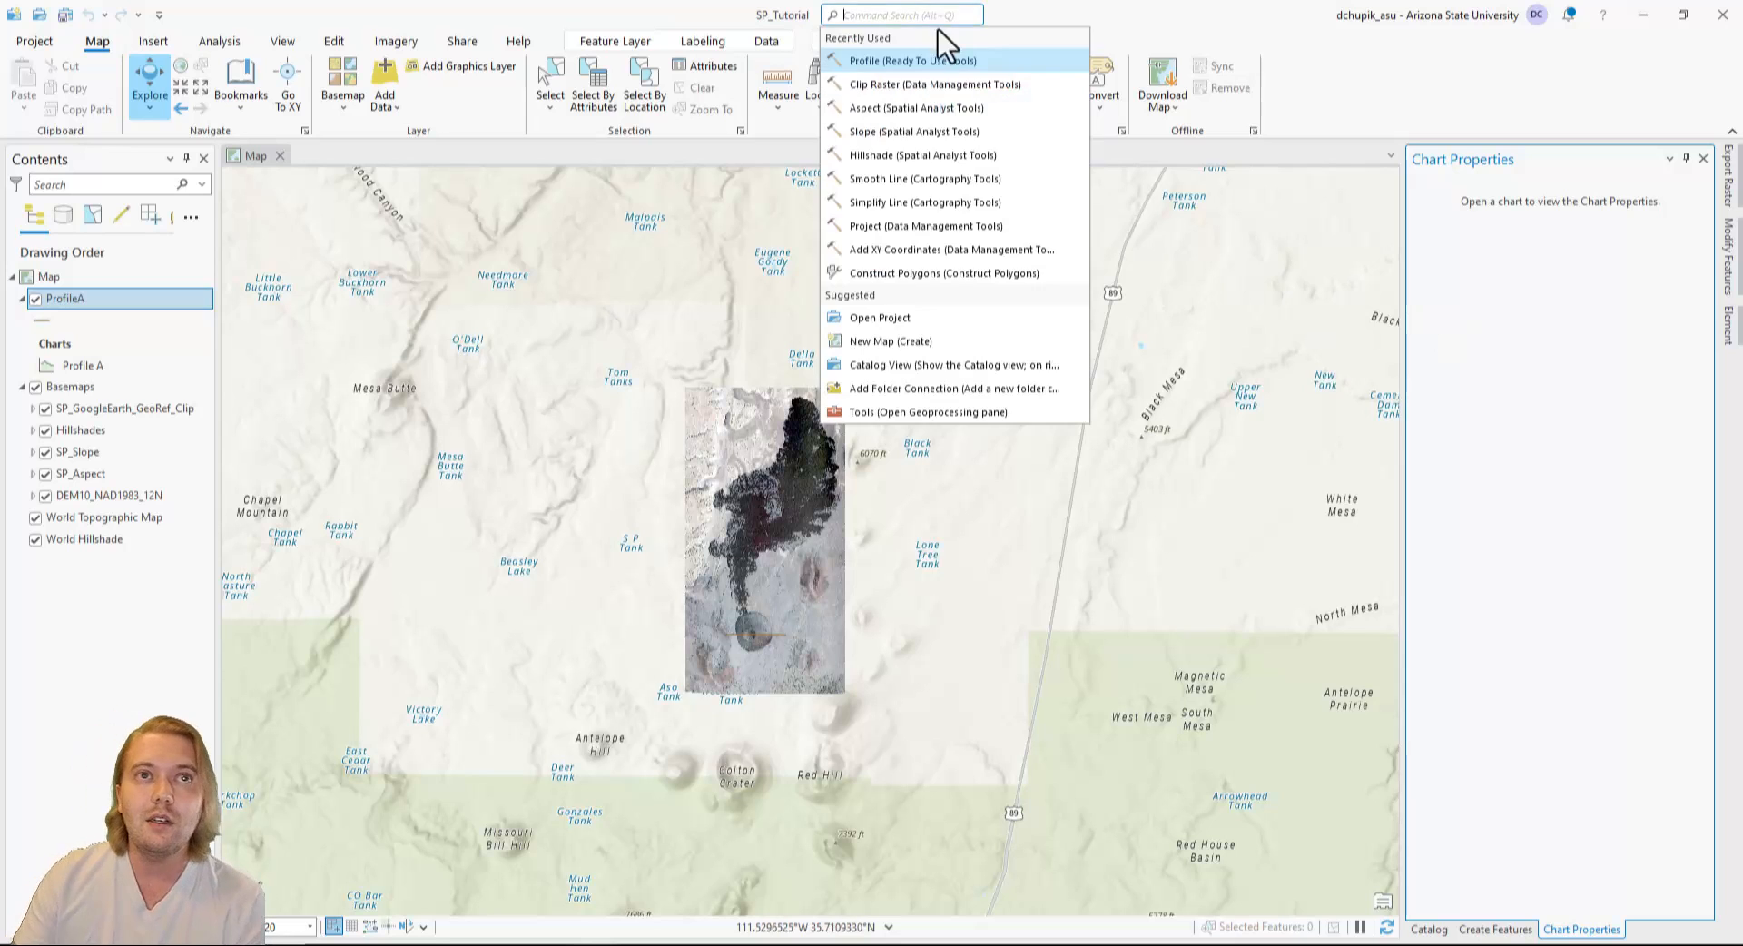
left_click(934, 61)
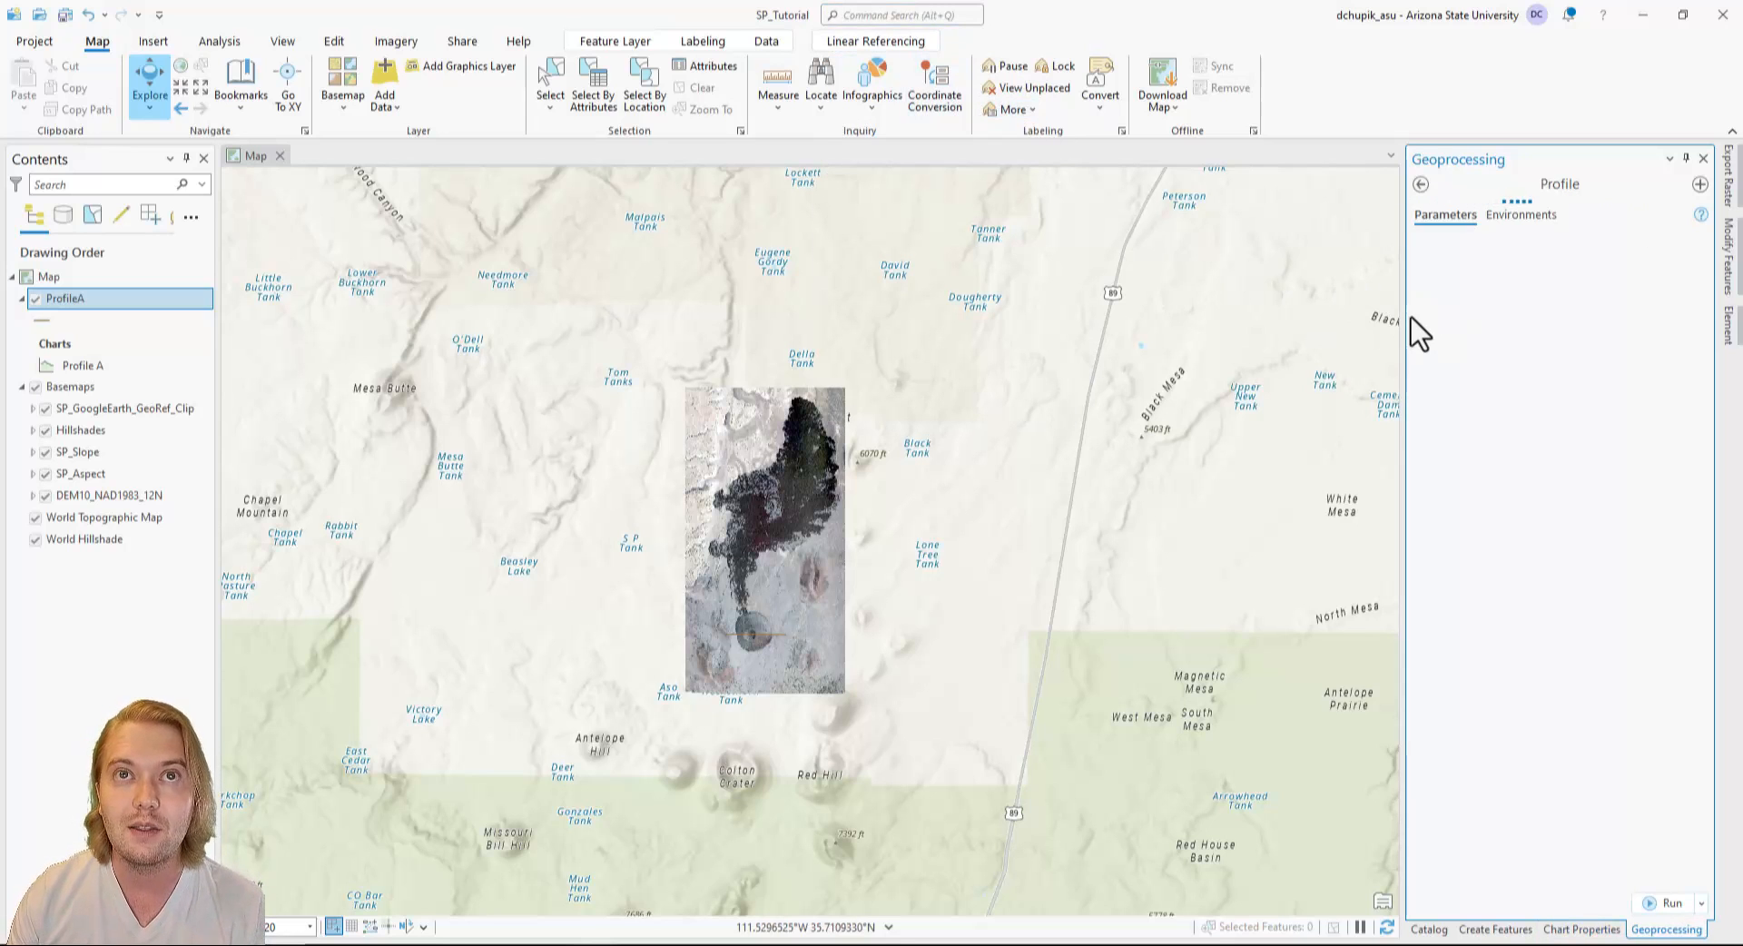
left_click(1682, 261)
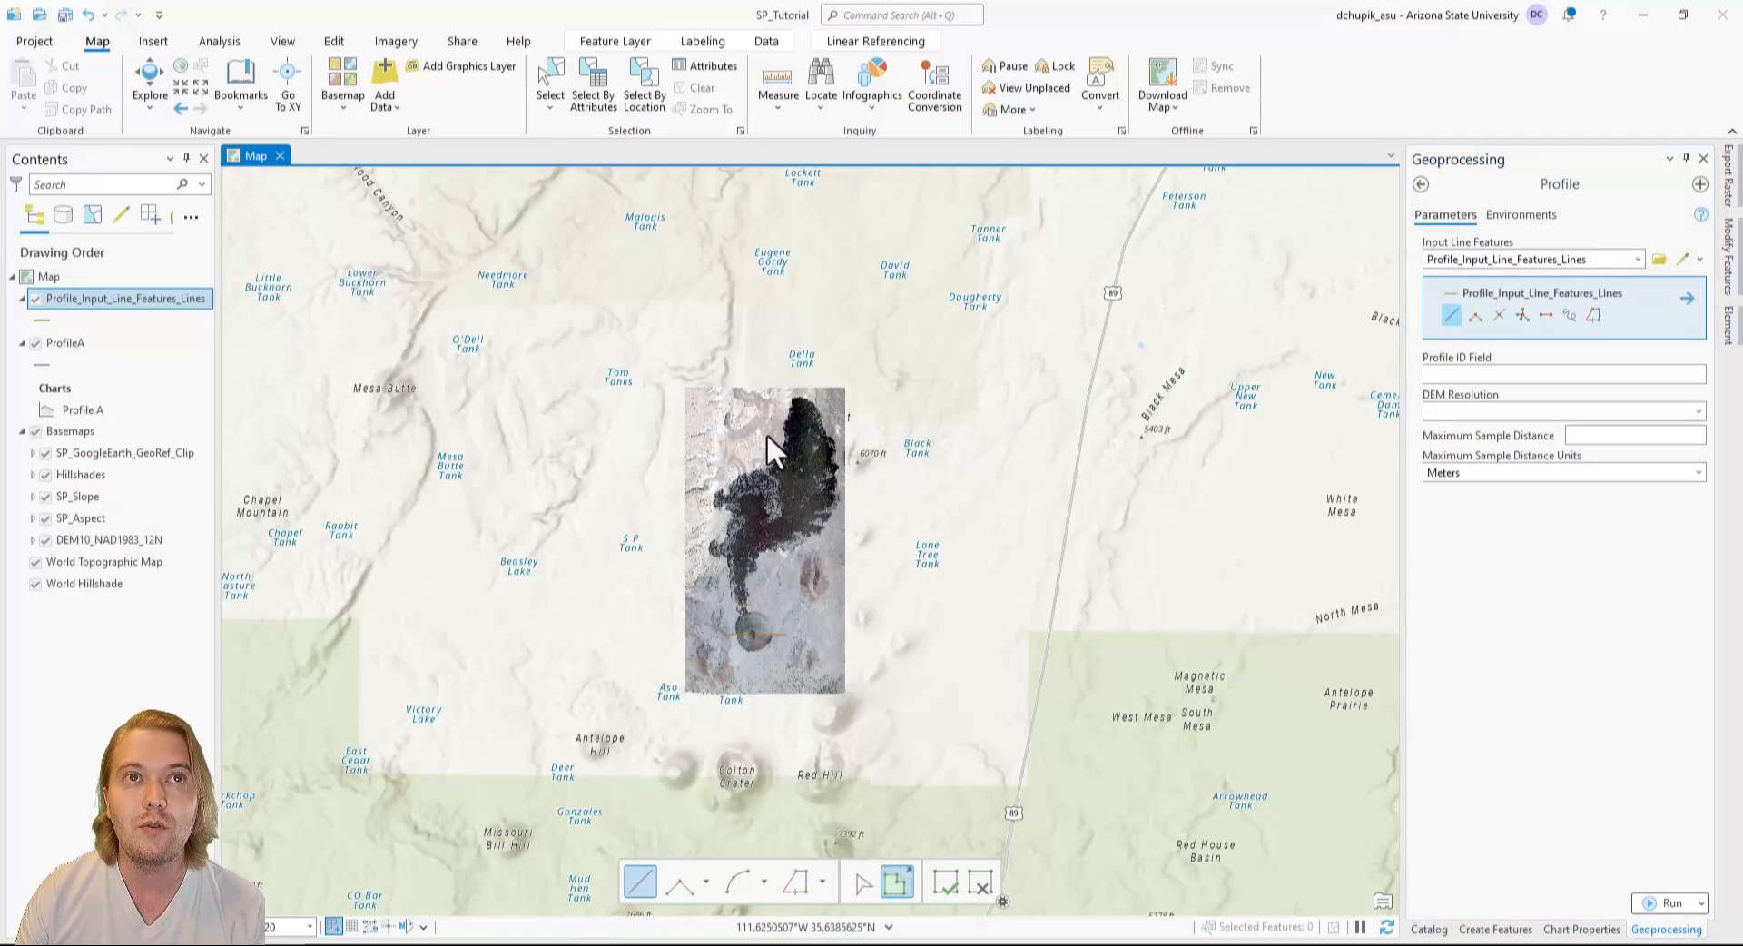
scroll(784, 442, "up", 3)
scroll(784, 442, "up", 2)
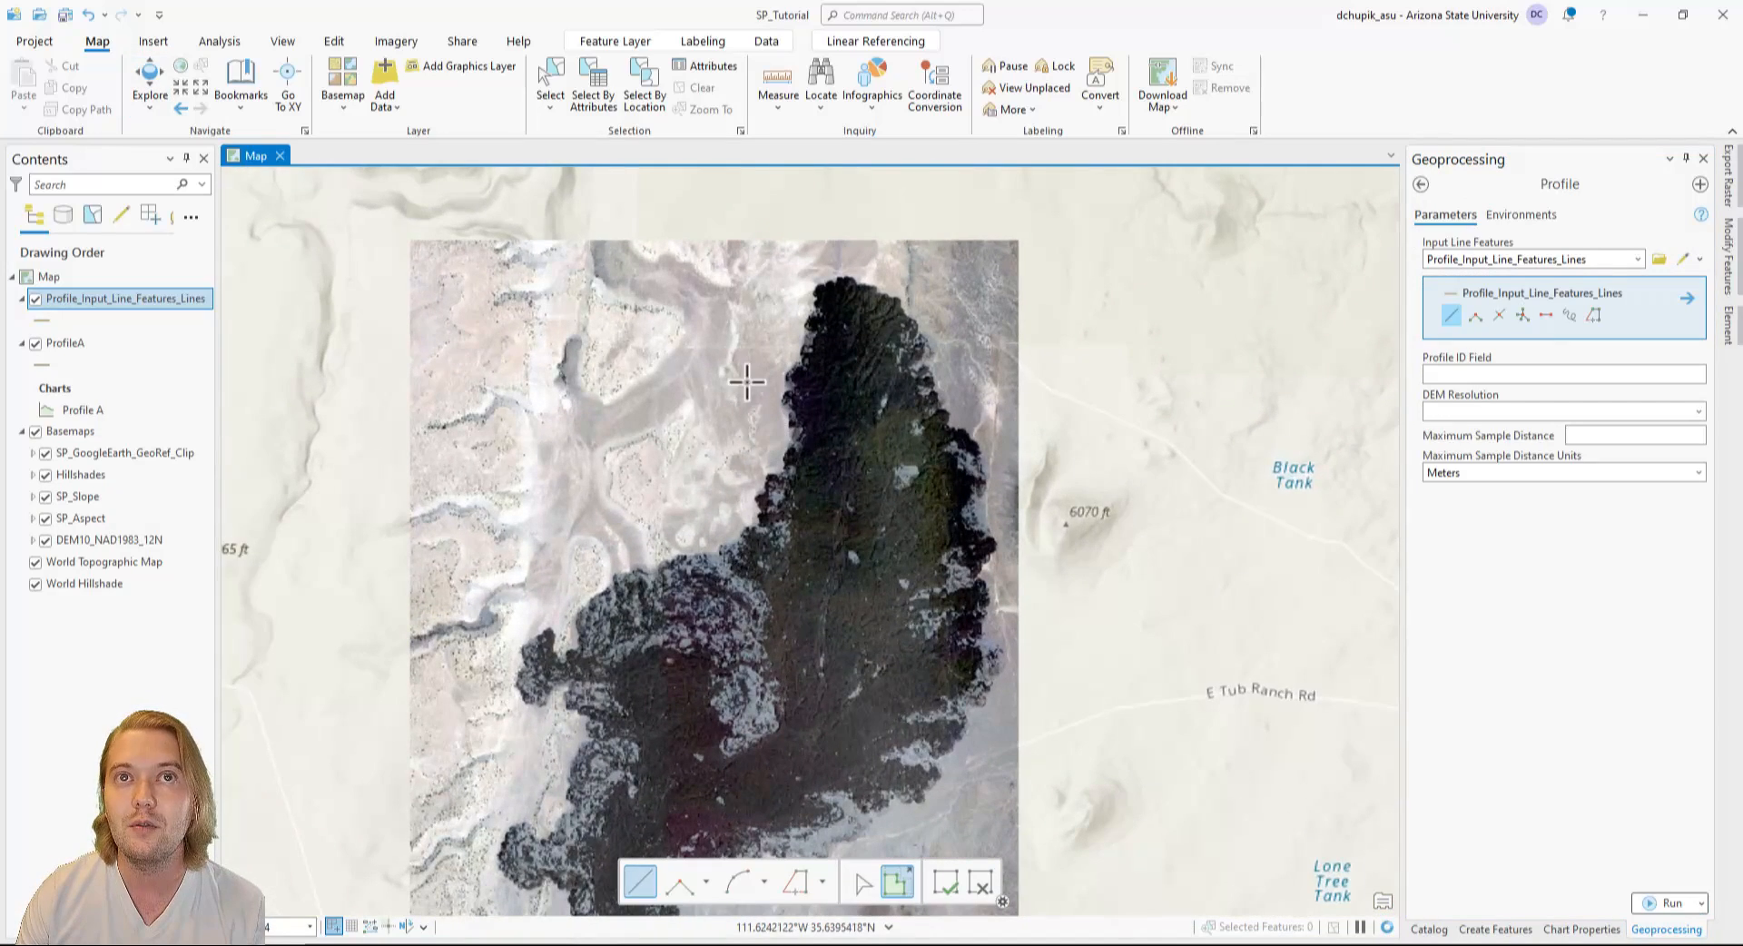
left_click(758, 374)
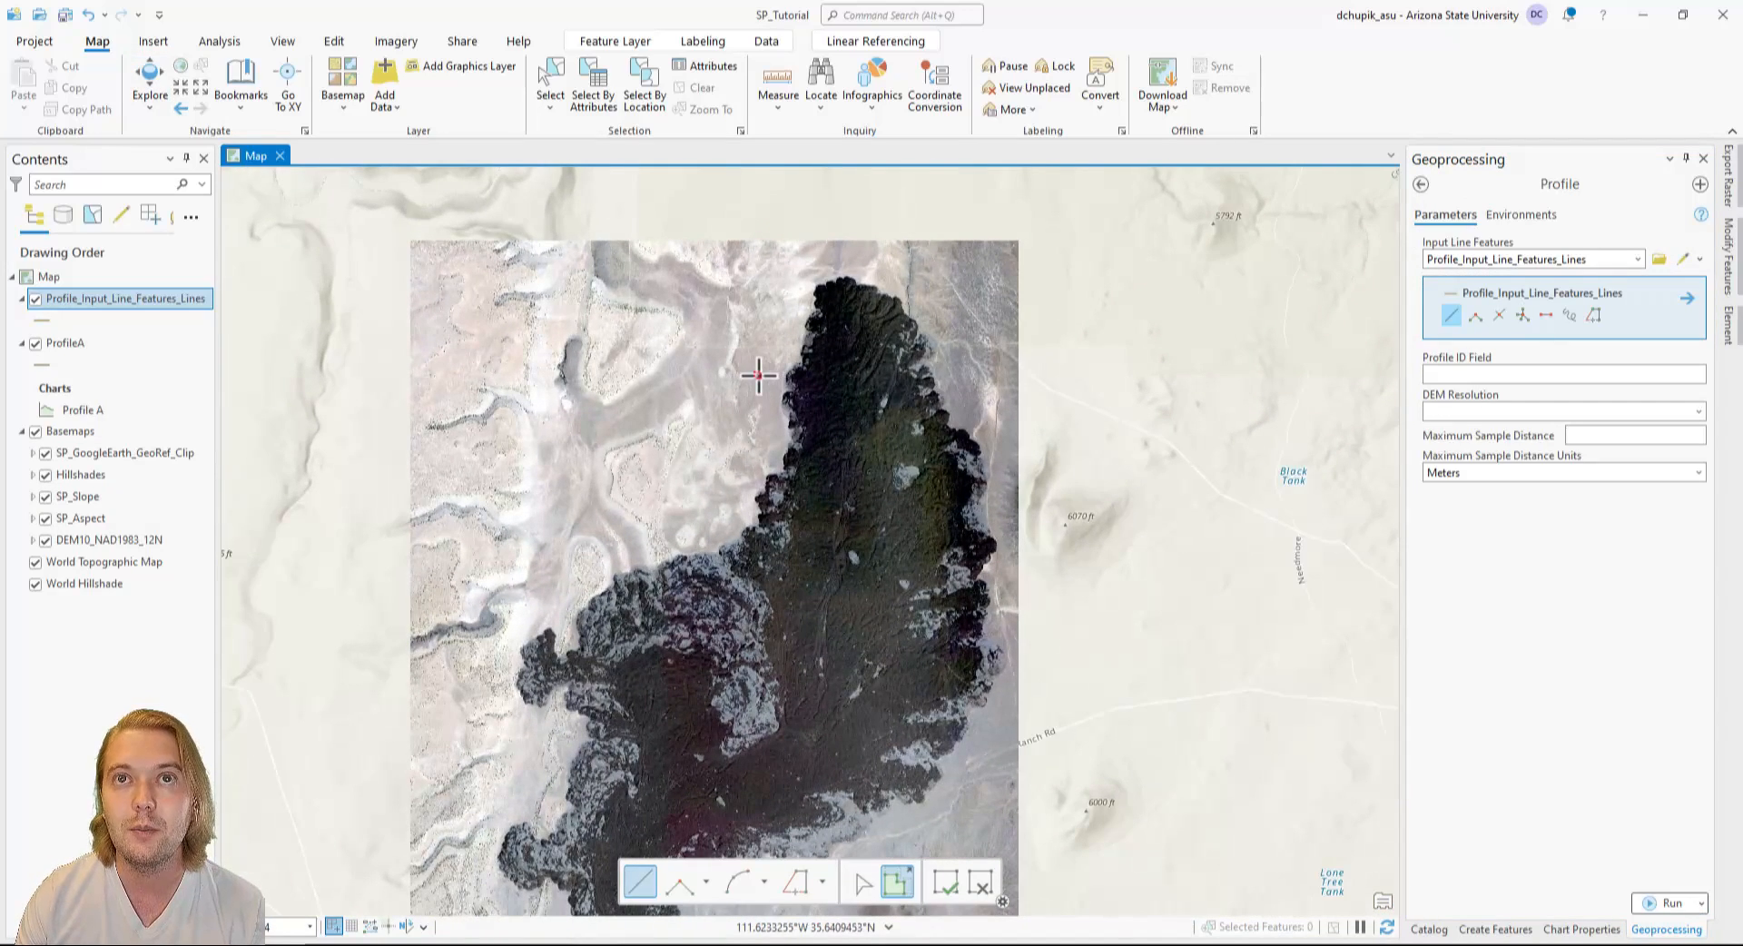
double_click(965, 373)
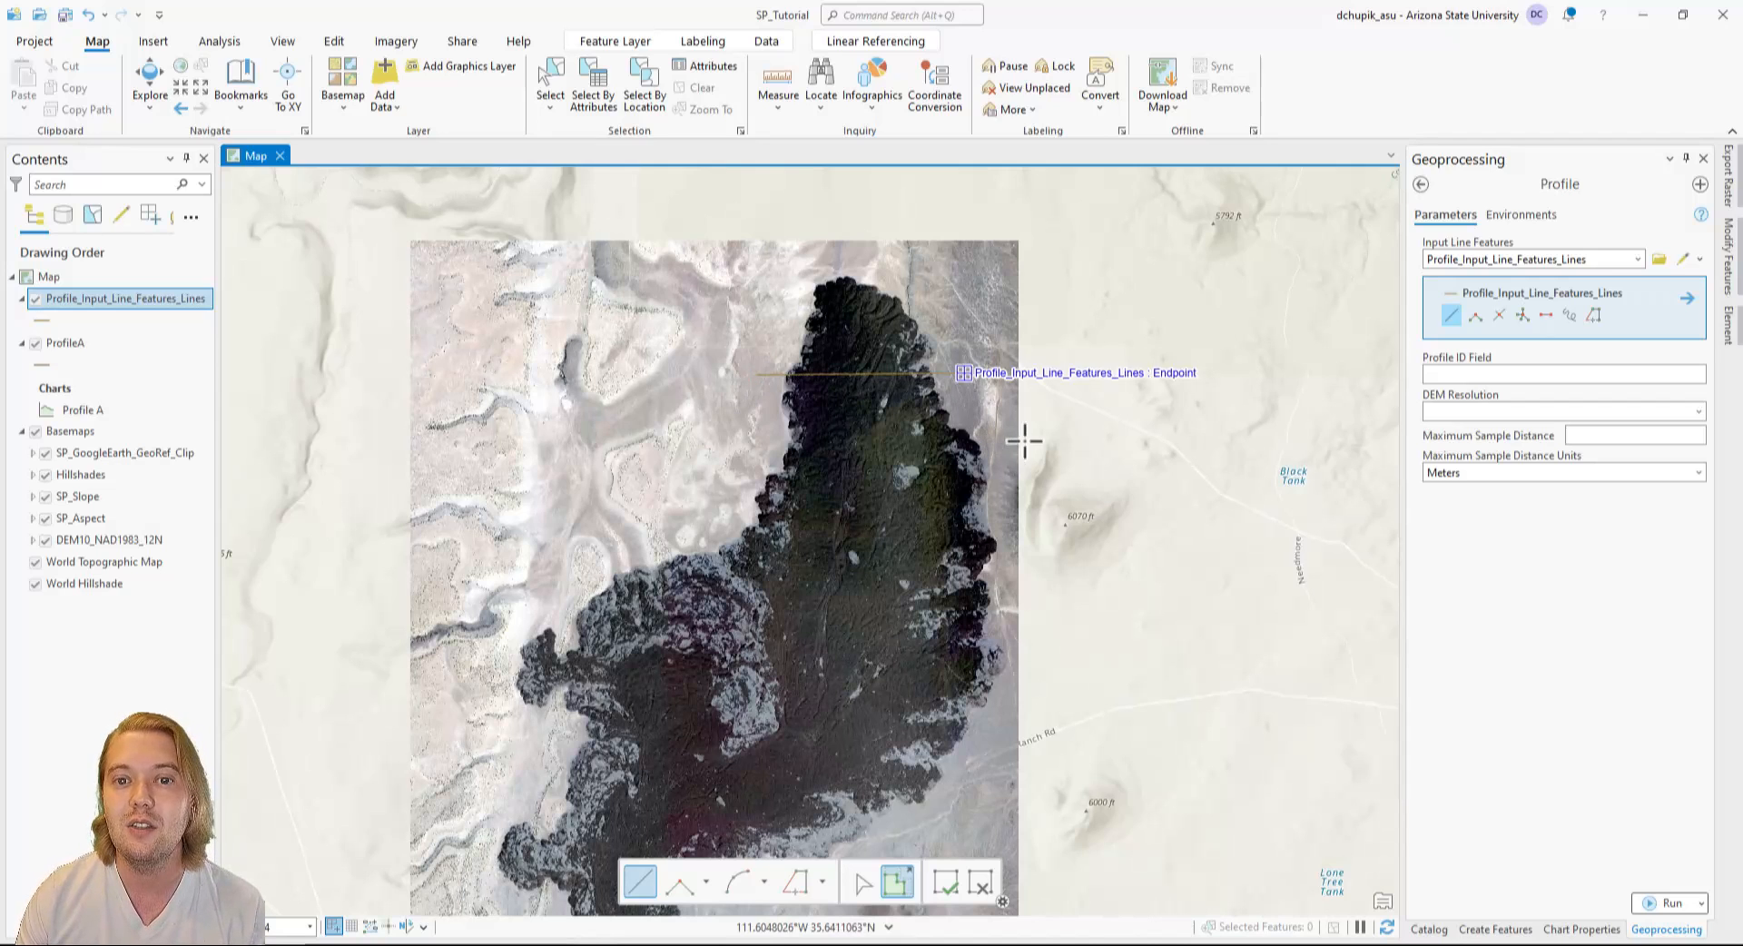
Run the Profile tool on the lava flow line with the DEM resolution set to Finest.
left_click(1698, 412)
left_click(1674, 430)
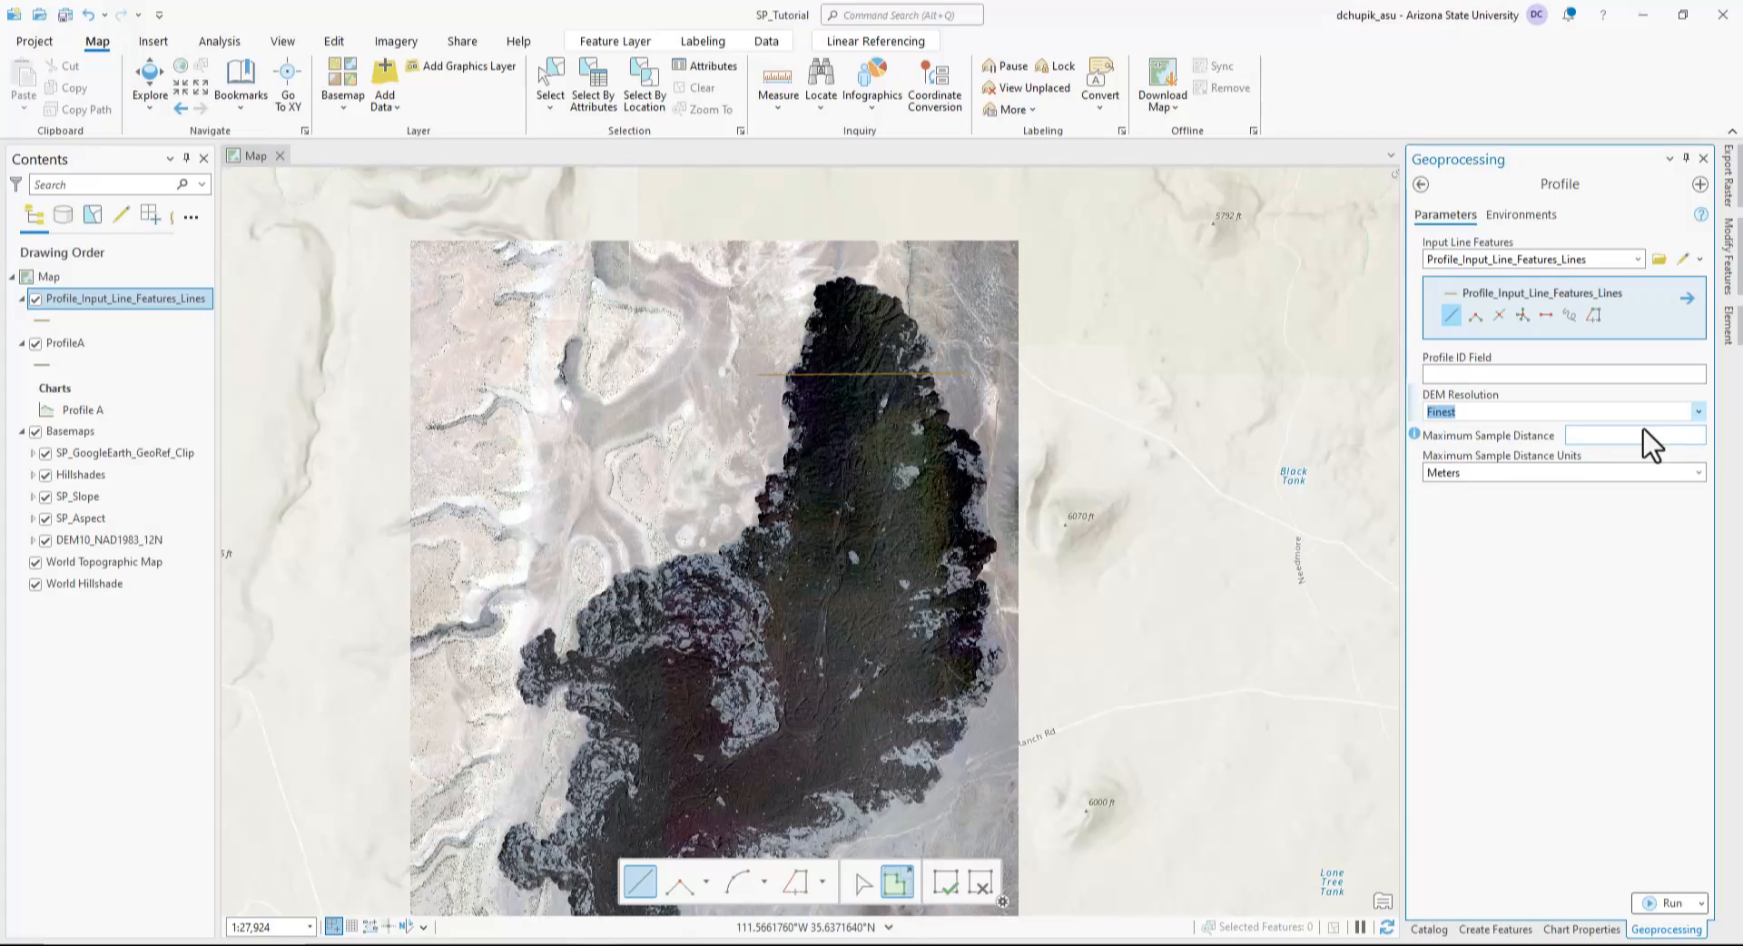
left_click(1648, 903)
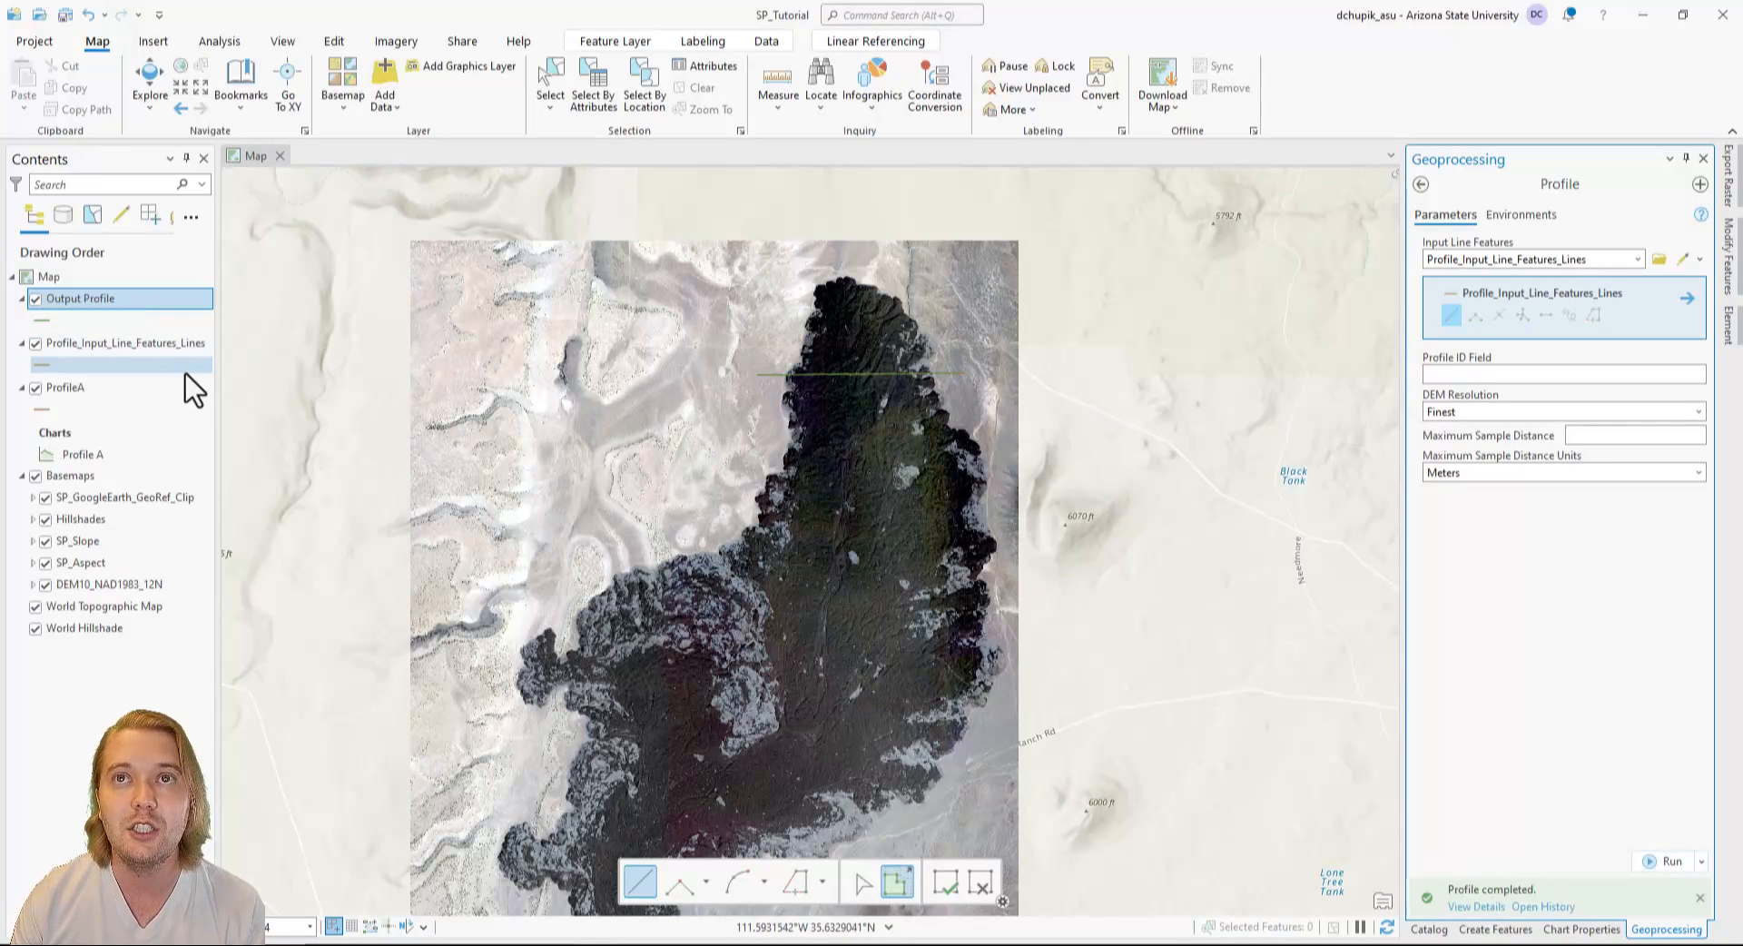
Permanently delete the Profile_Input_Line_Features_Lines feature class from SP_Tutorial.gdb.
left_click(1429, 928)
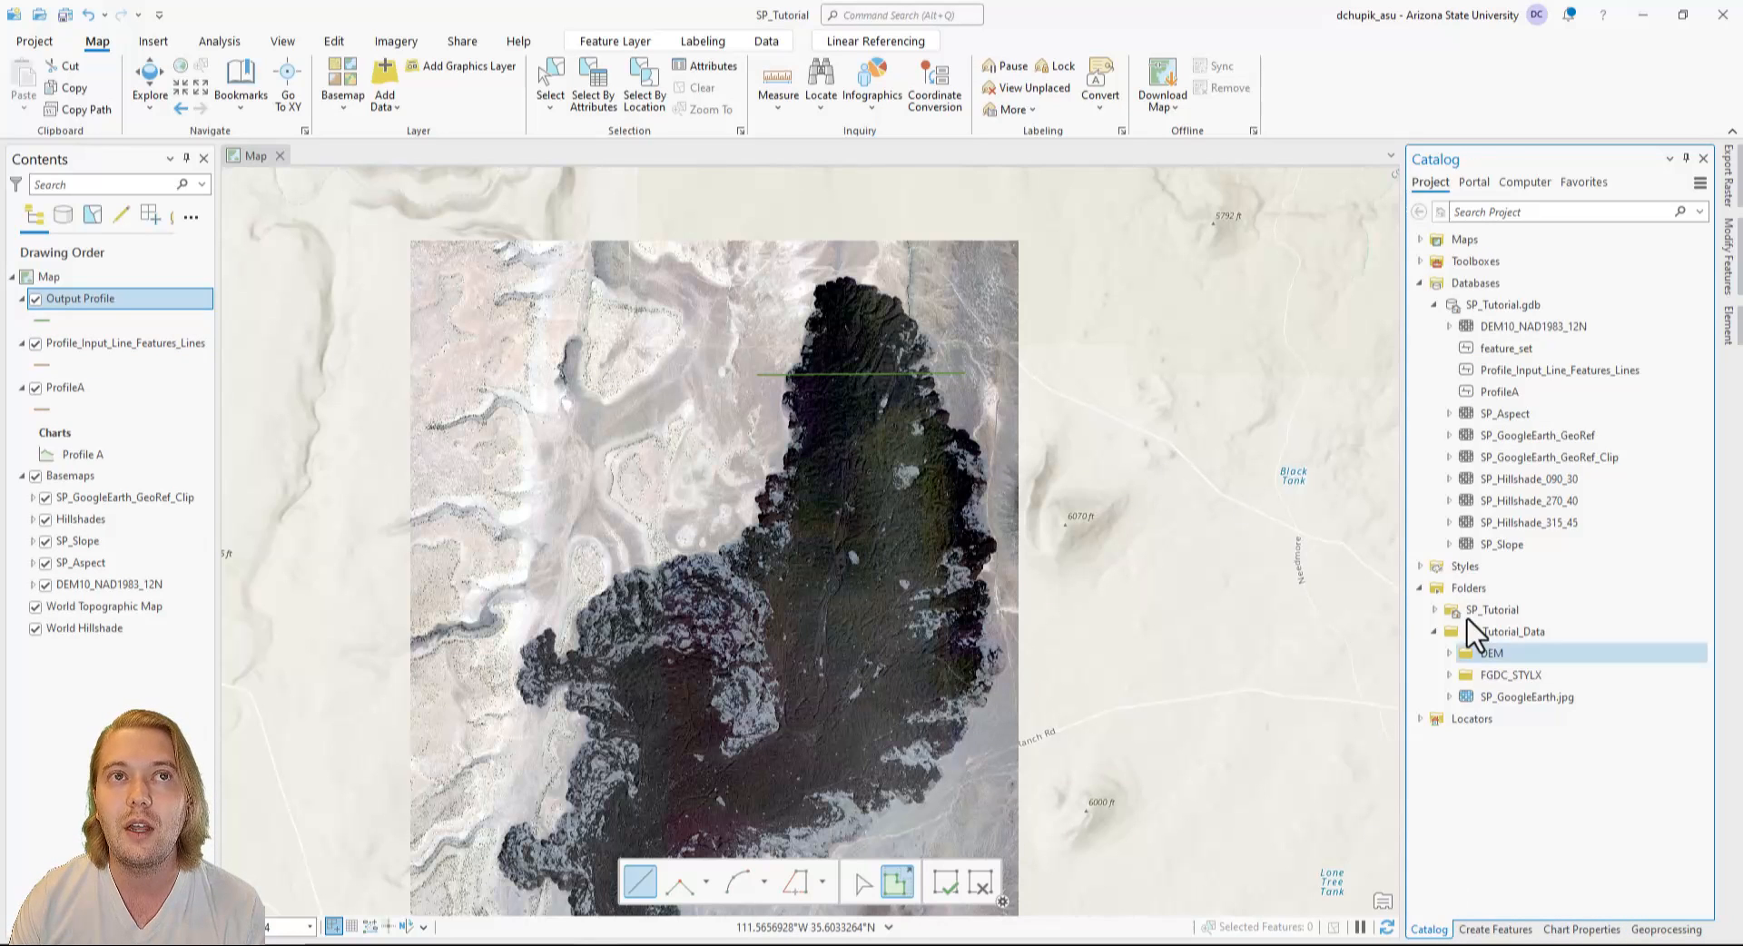
left_click(1534, 378)
right_click(1535, 378)
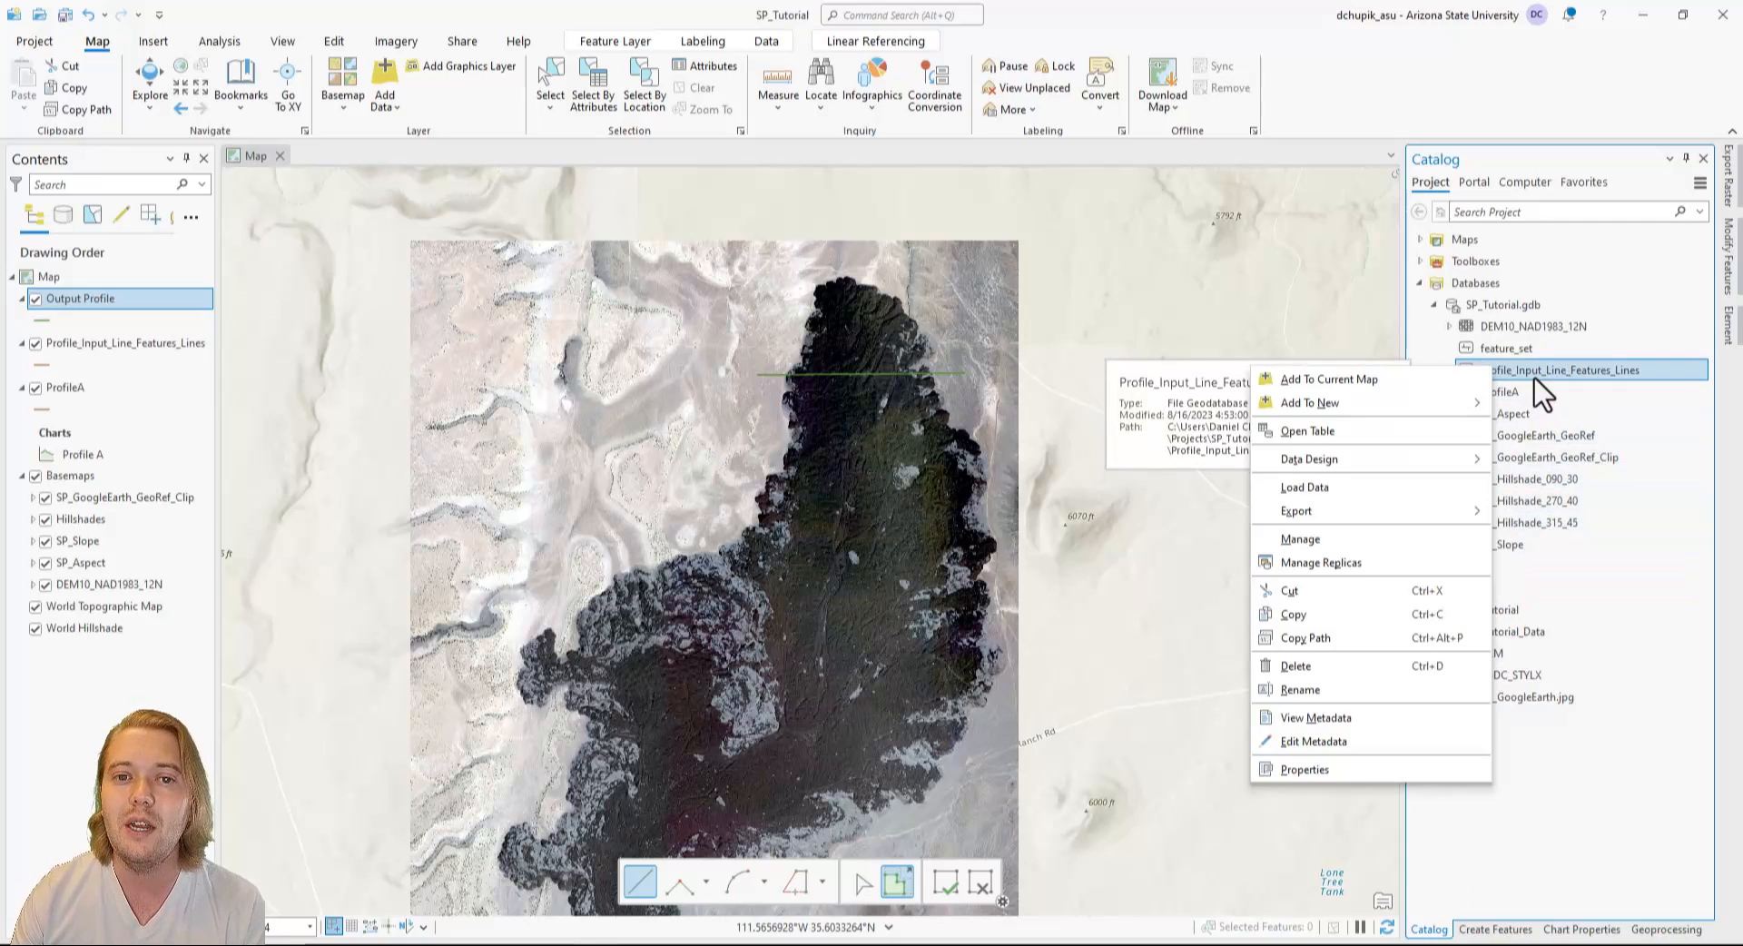
left_click(1322, 667)
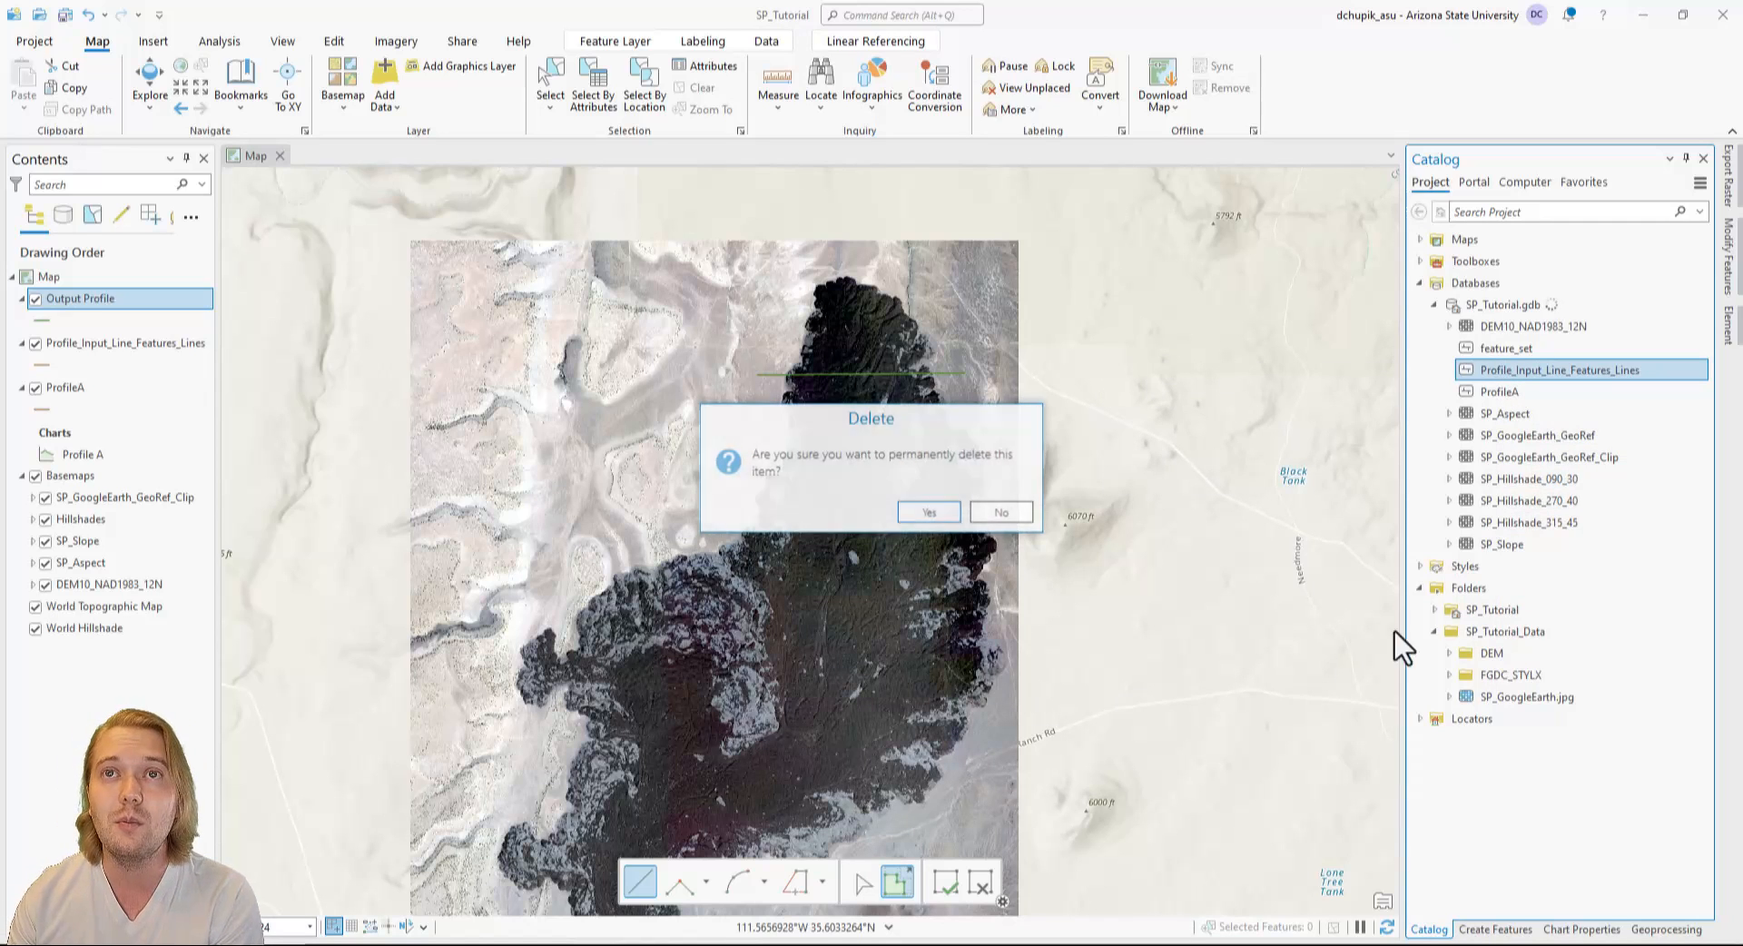
left_click(928, 512)
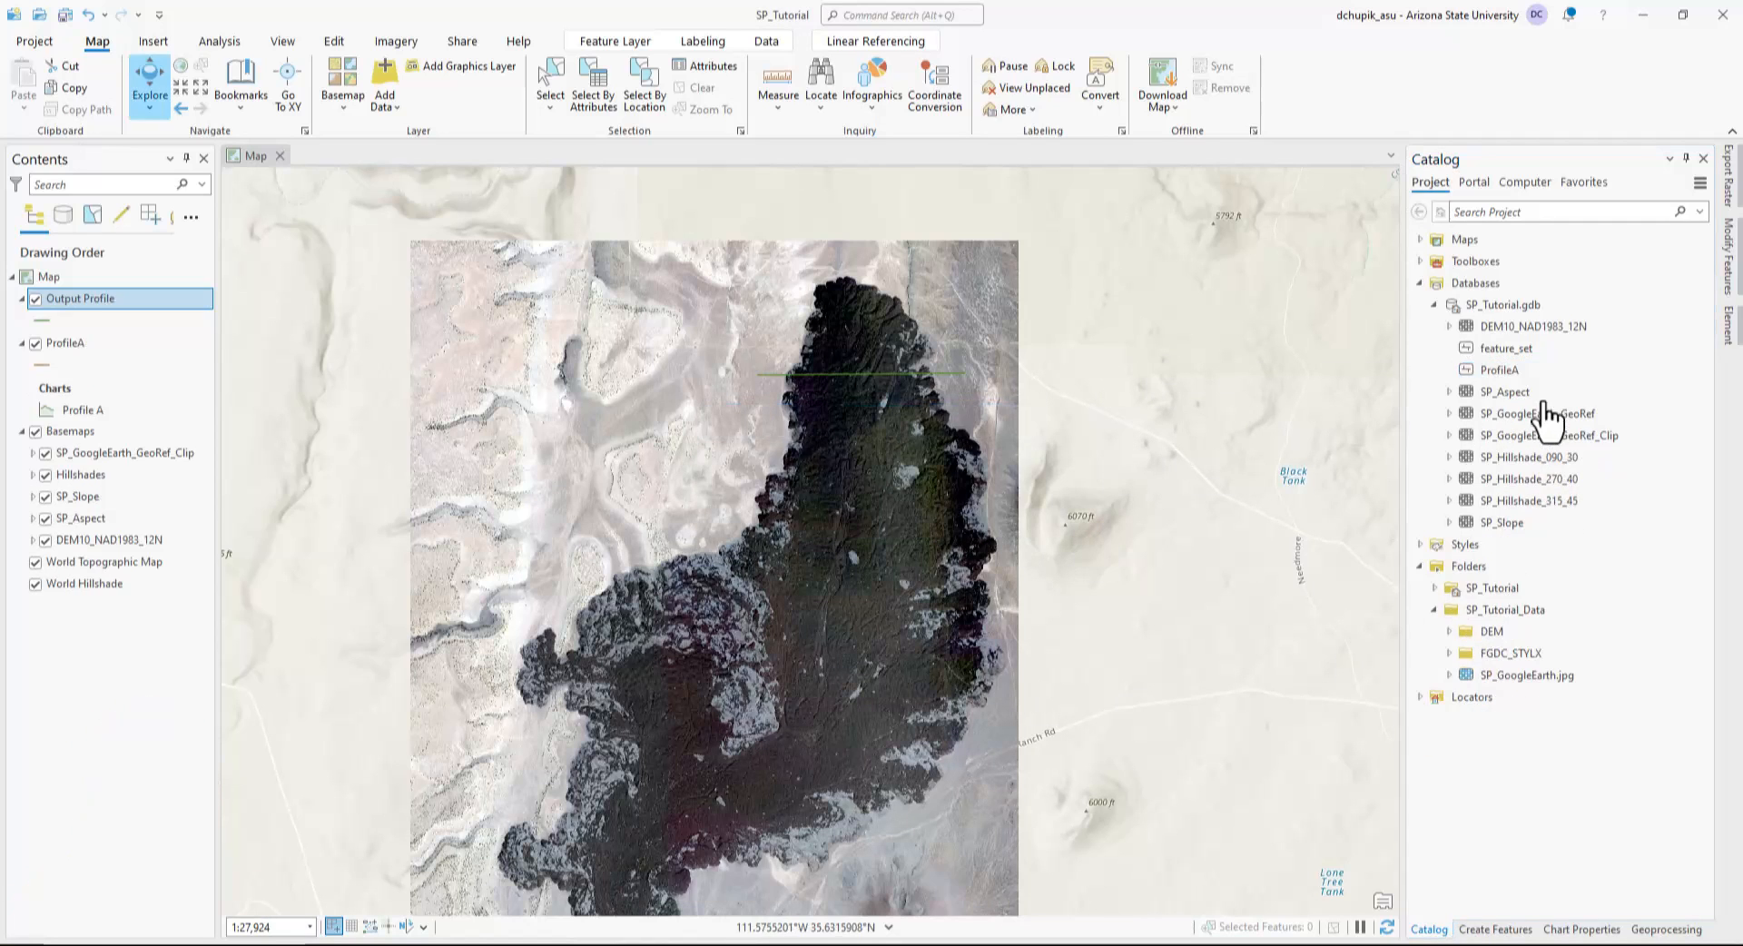
Rename the new feature_set feature class in SP_Tutorial.gdb as ProfileB.
right_click(1538, 356)
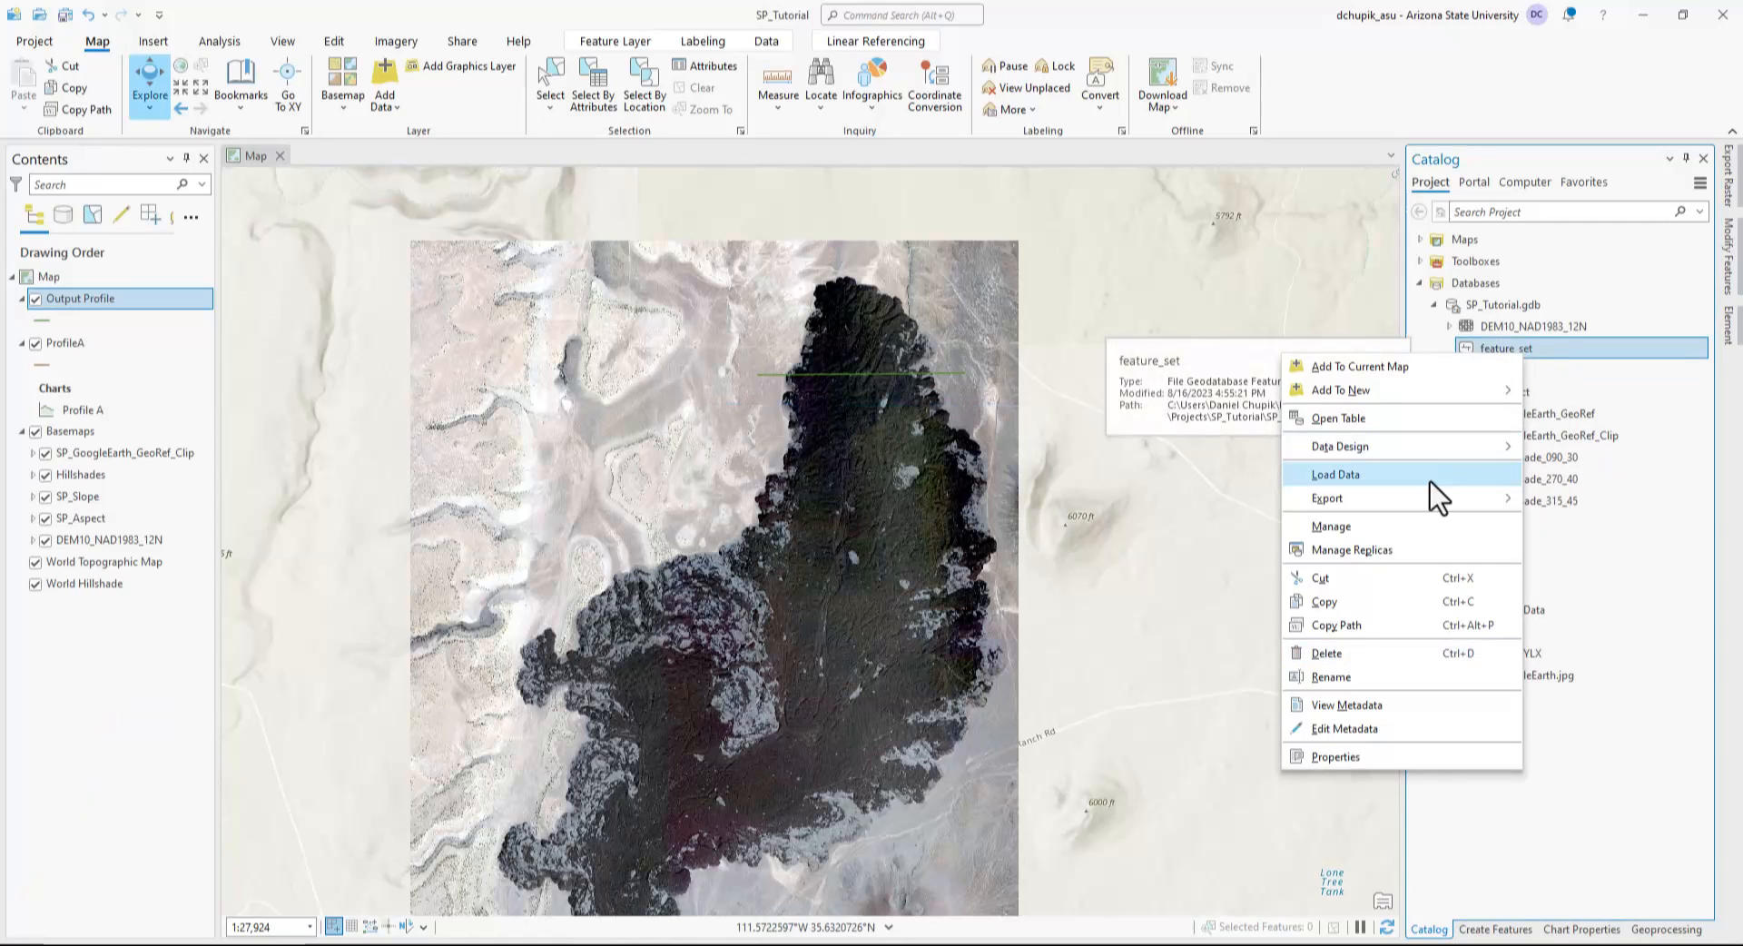
left_click(1369, 675)
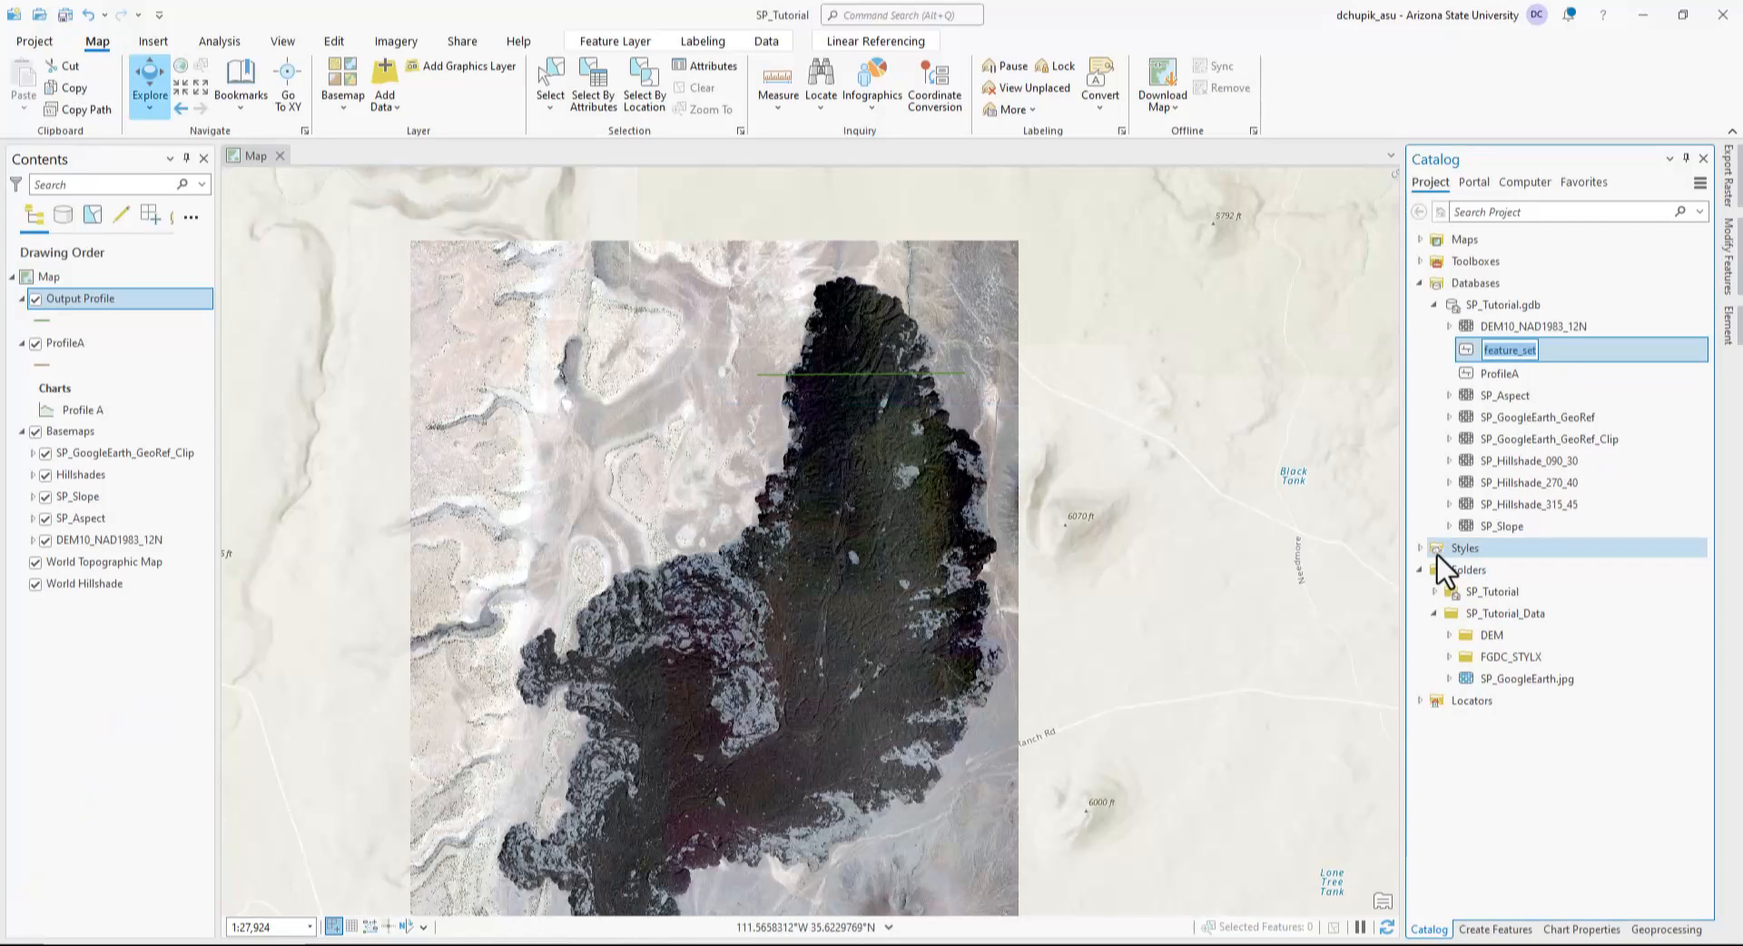
type("ProfileB")
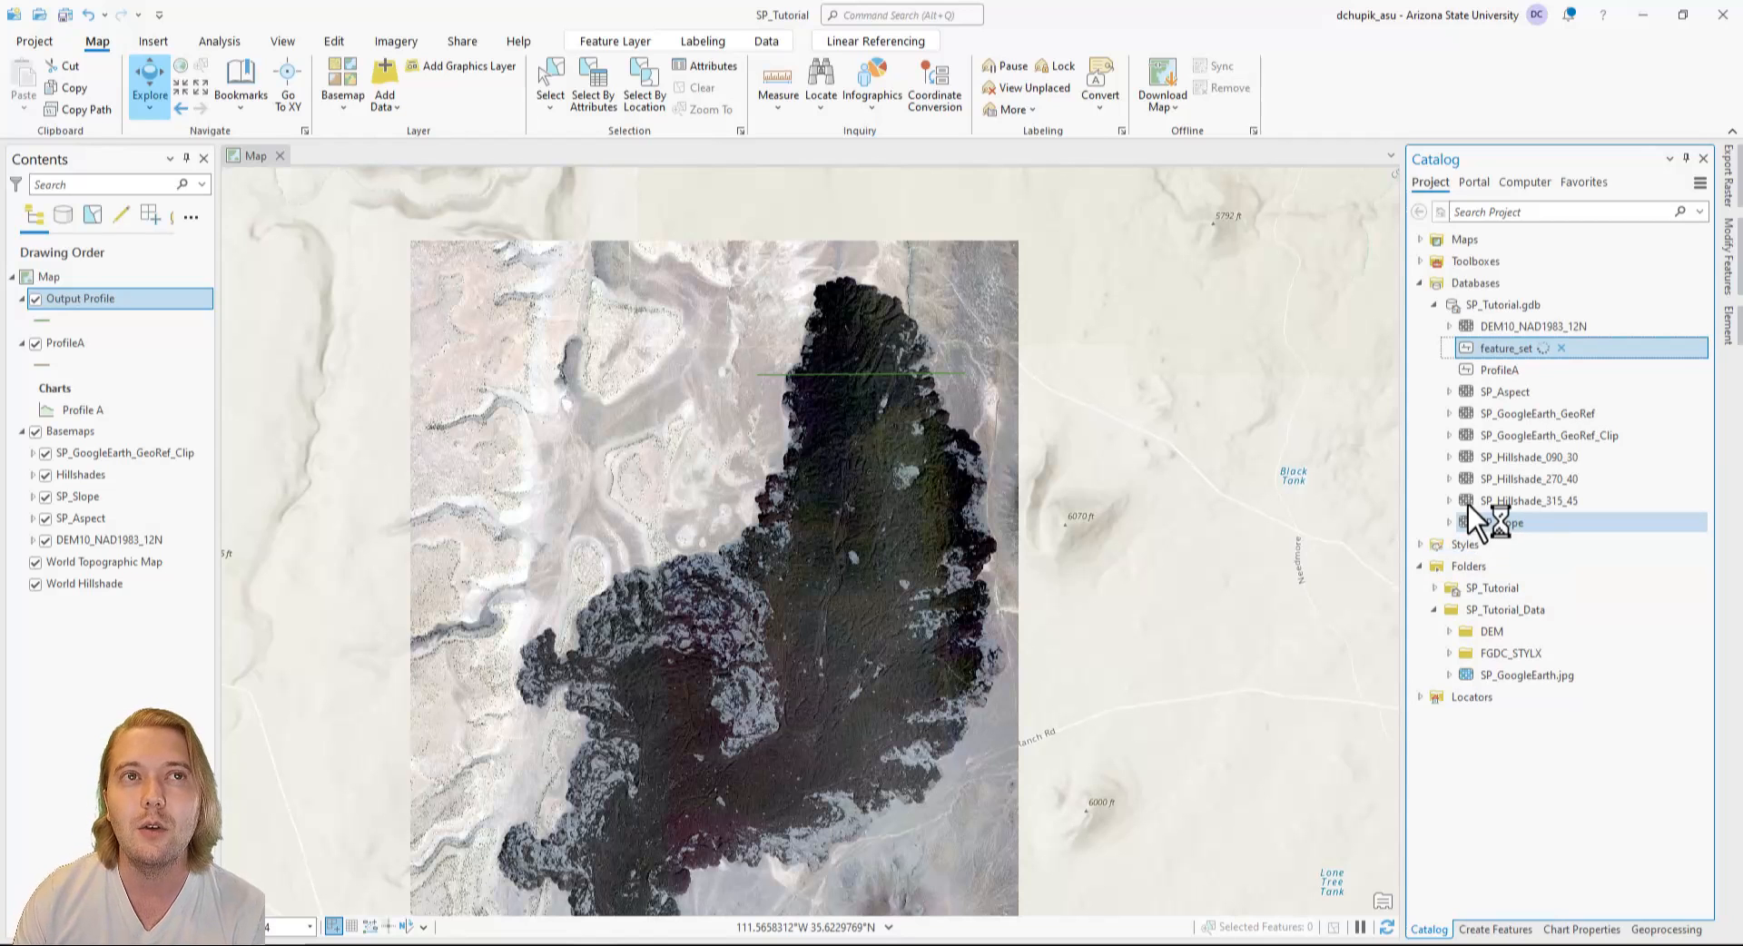
key("Return")
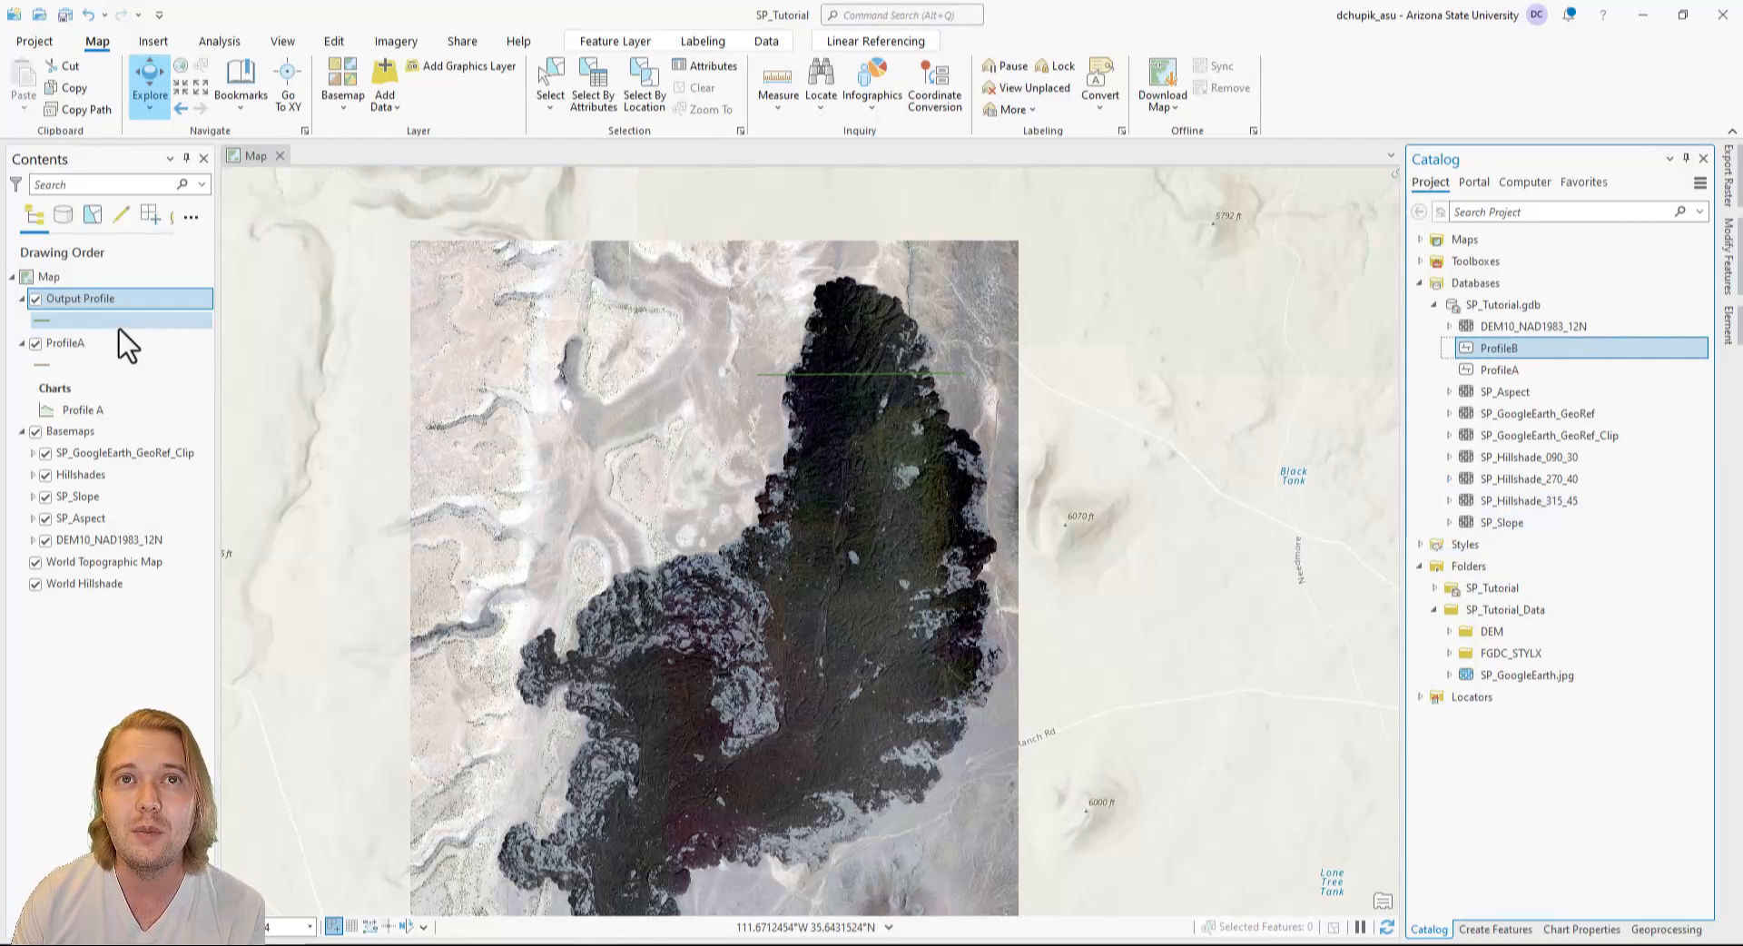
Remove the Output Profile layer from the map and add the ProfileB feature class to the current map.
right_click(103, 303)
left_click(160, 334)
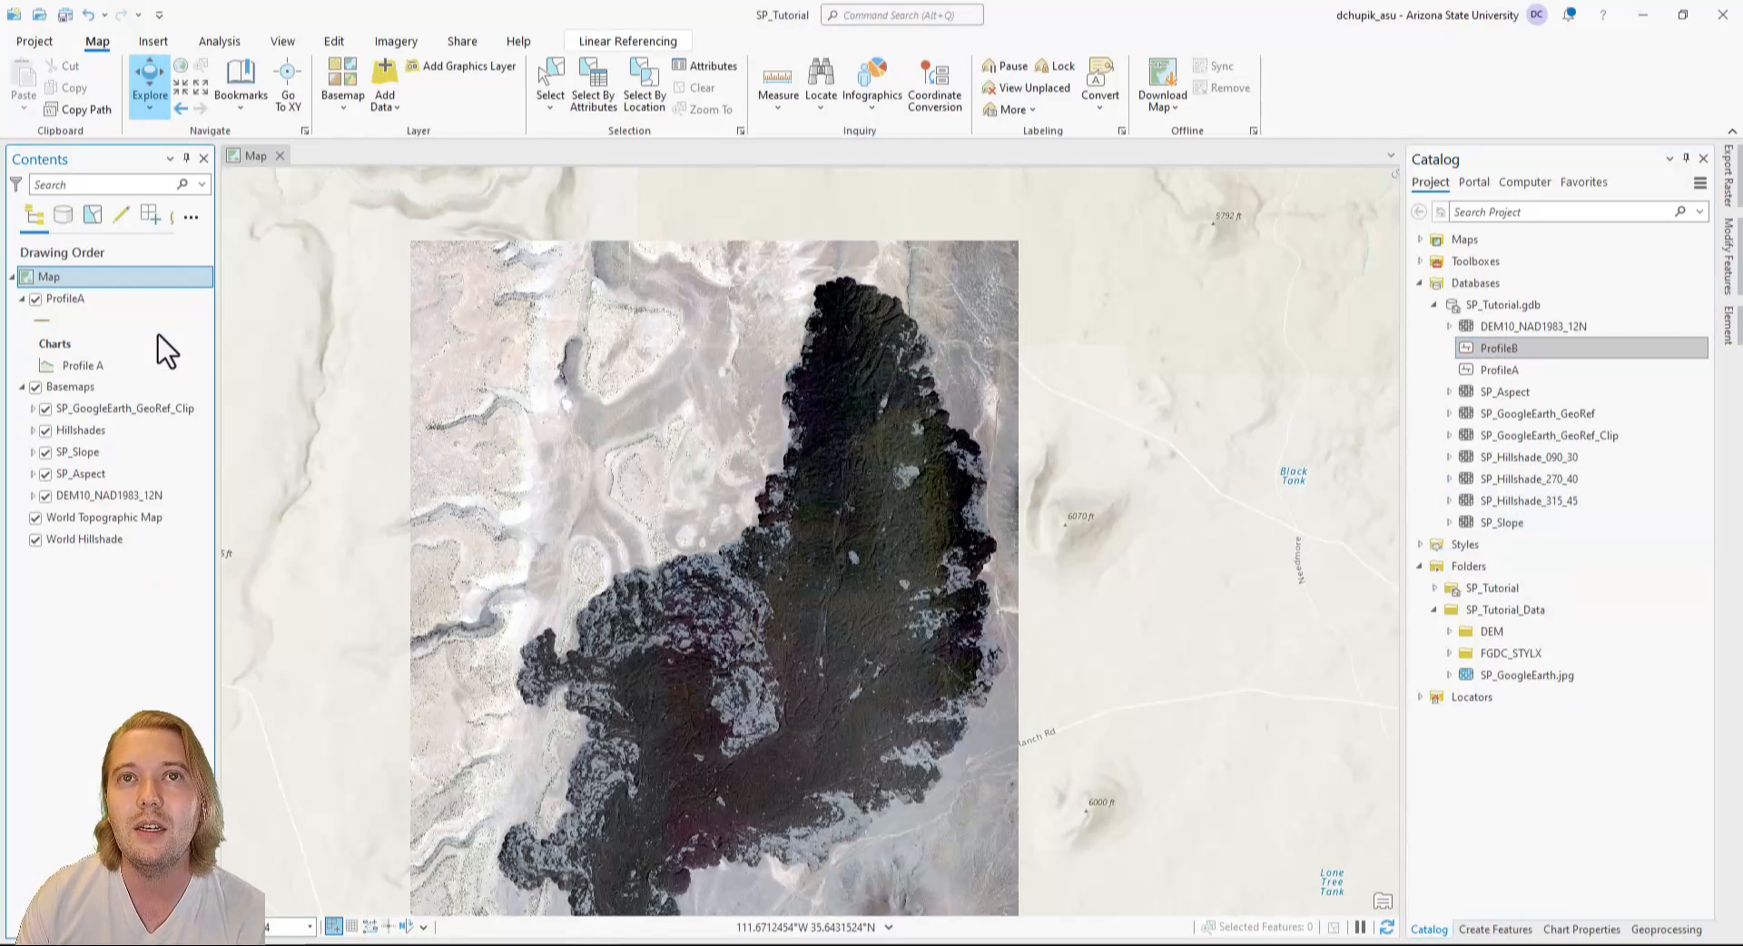
right_click(1538, 351)
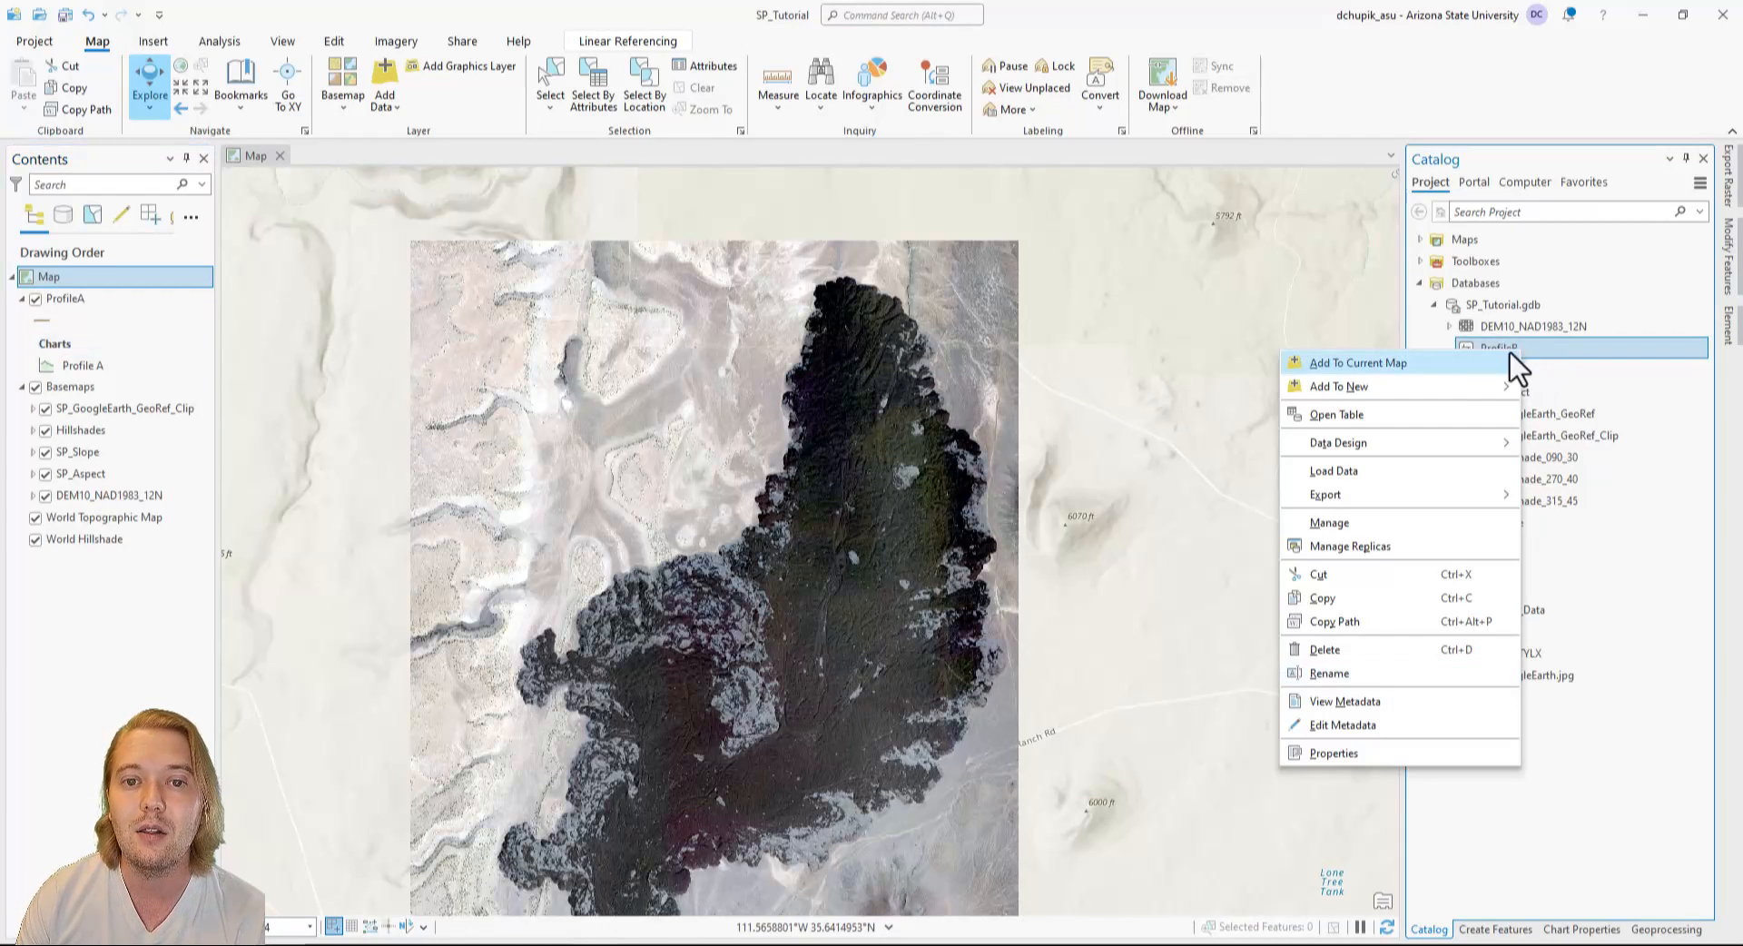
left_click(1489, 361)
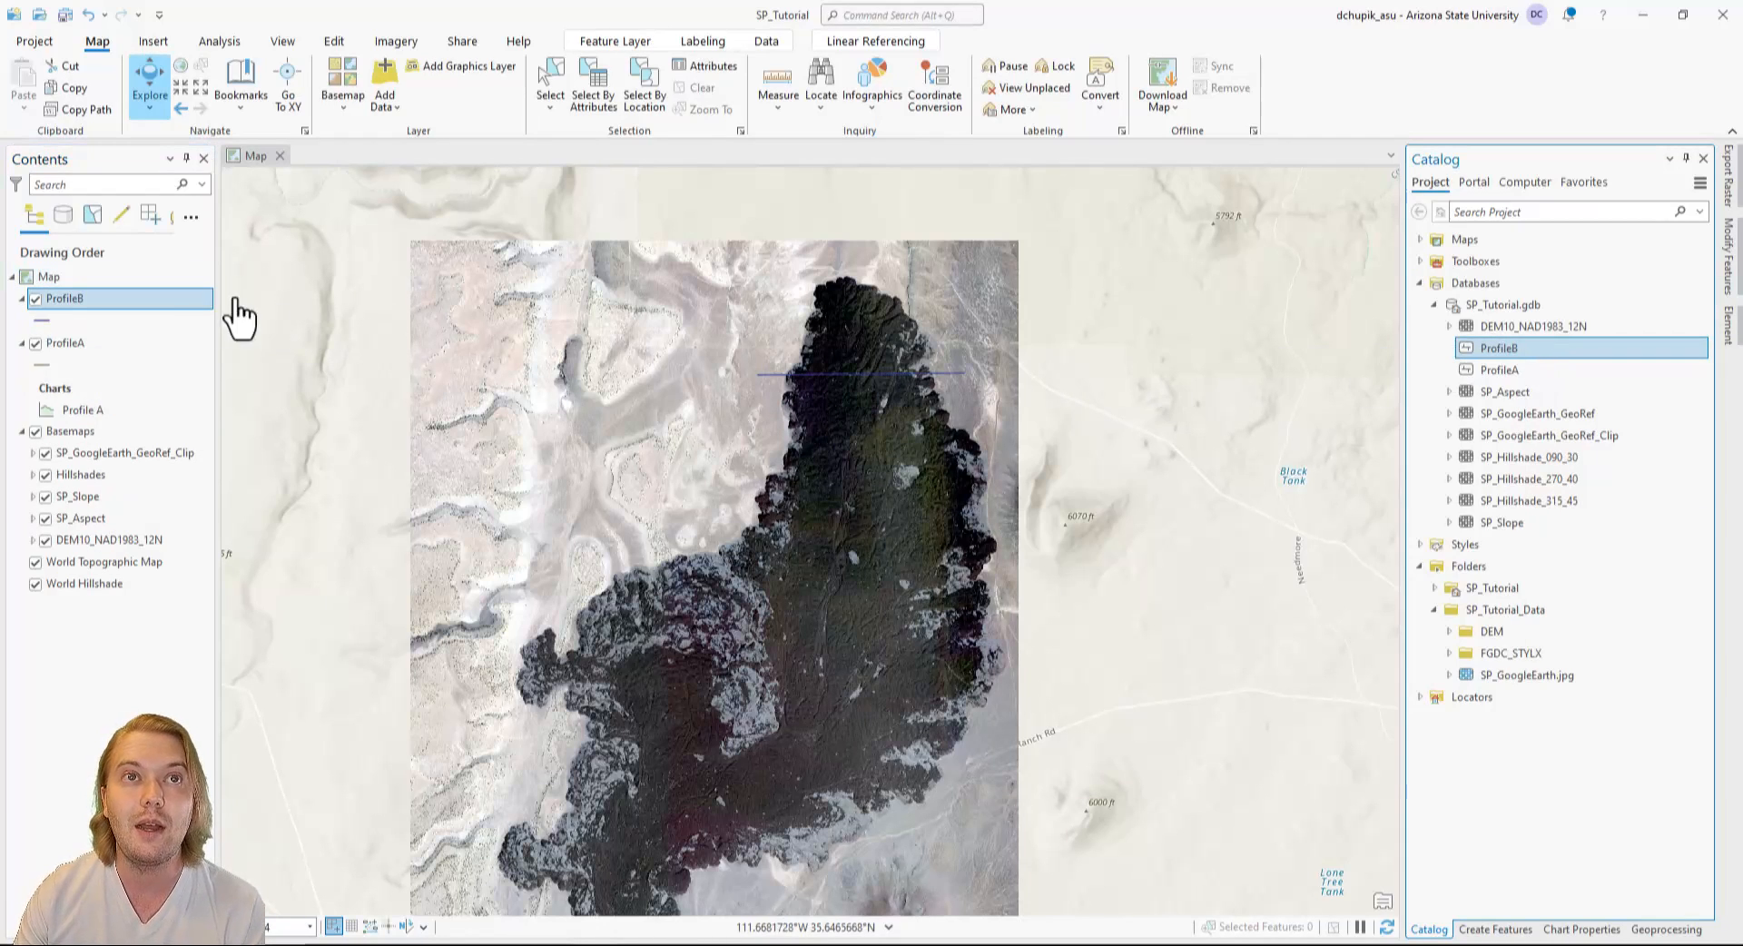
Create a Profile Graph chart from the ProfileB layer.
right_click(94, 307)
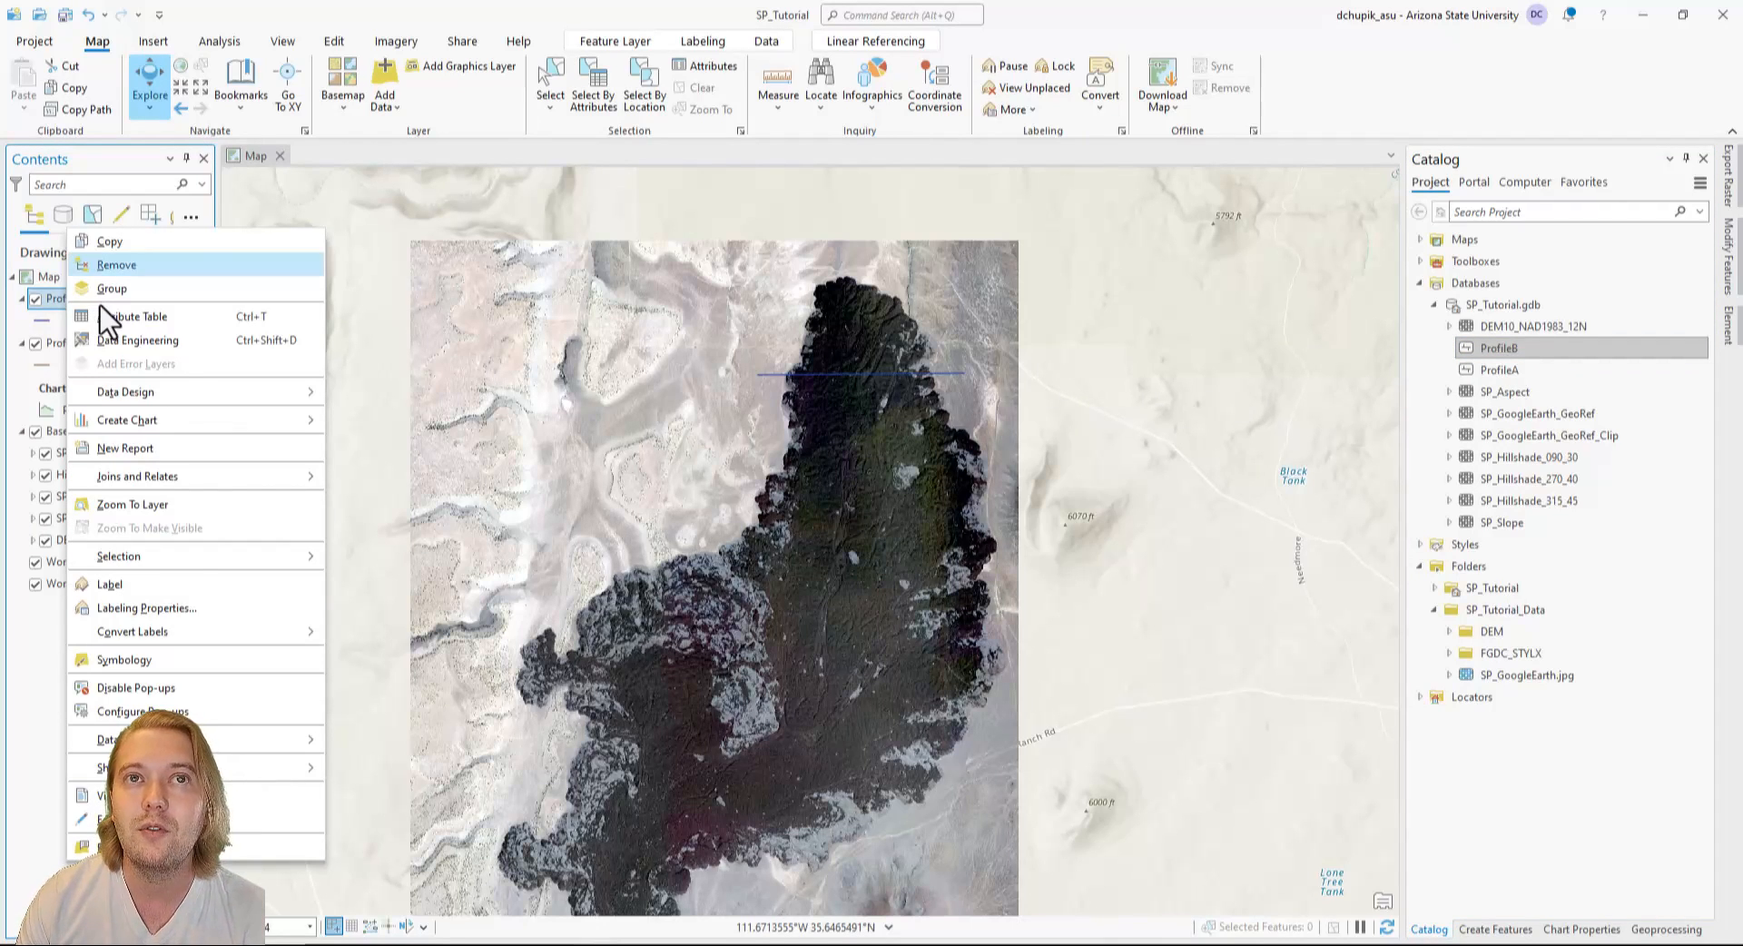
mouse_move(241, 418)
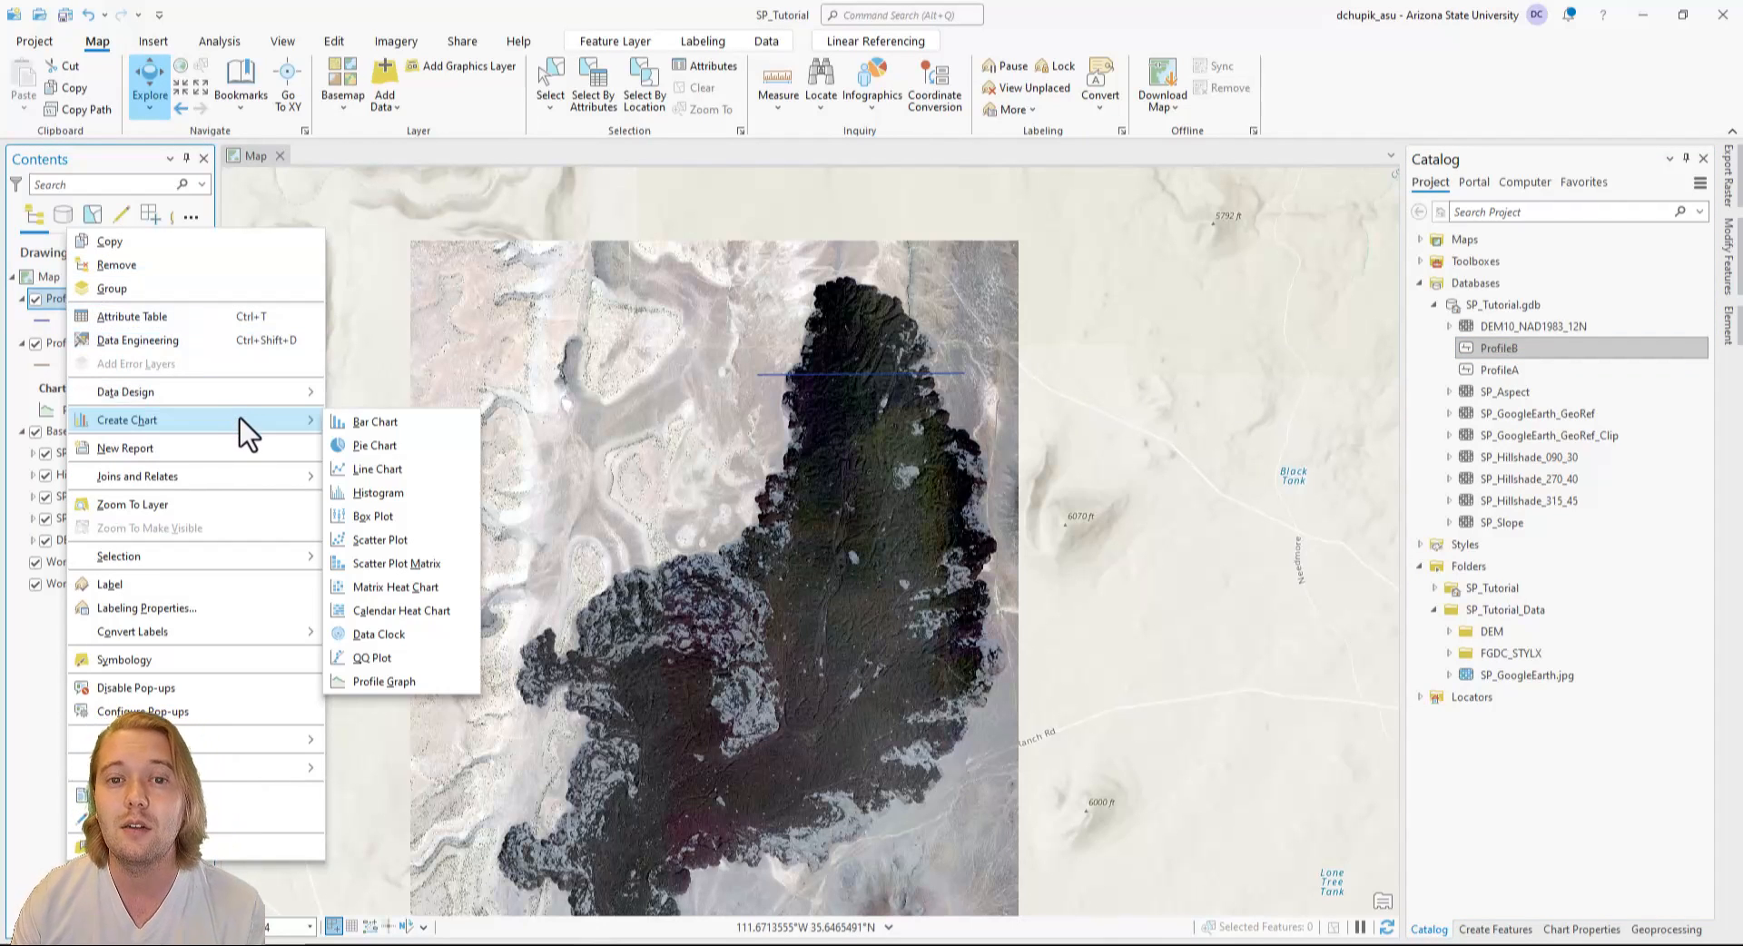
left_click(443, 676)
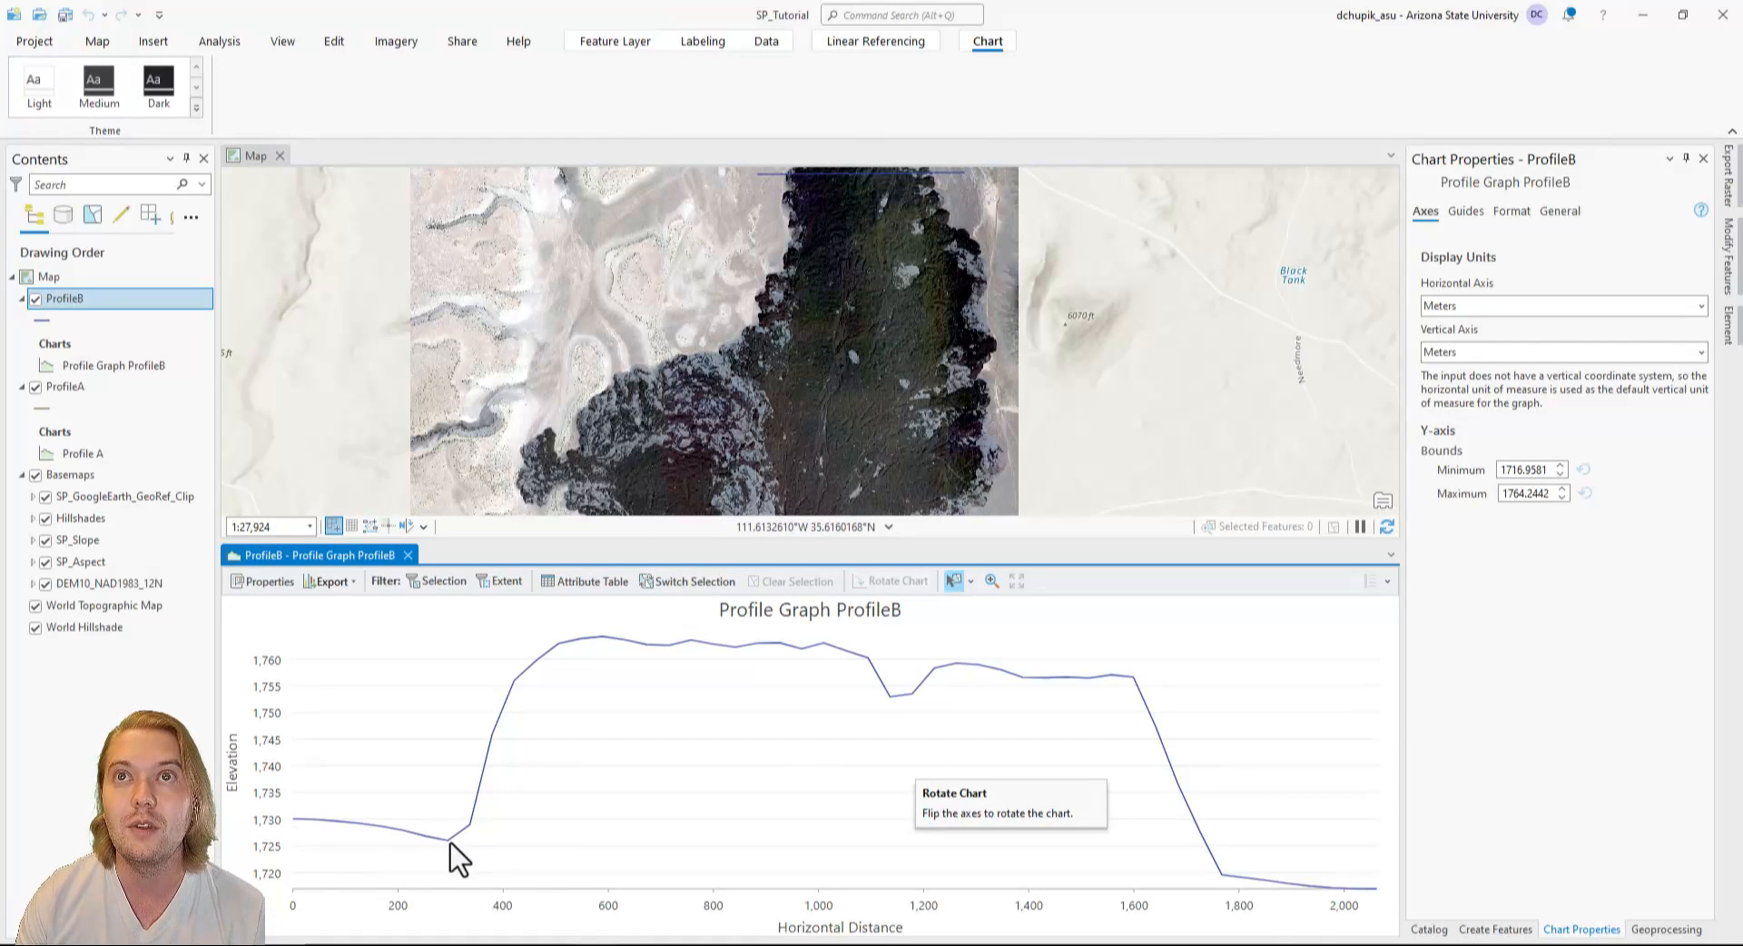
mouse_move(445, 843)
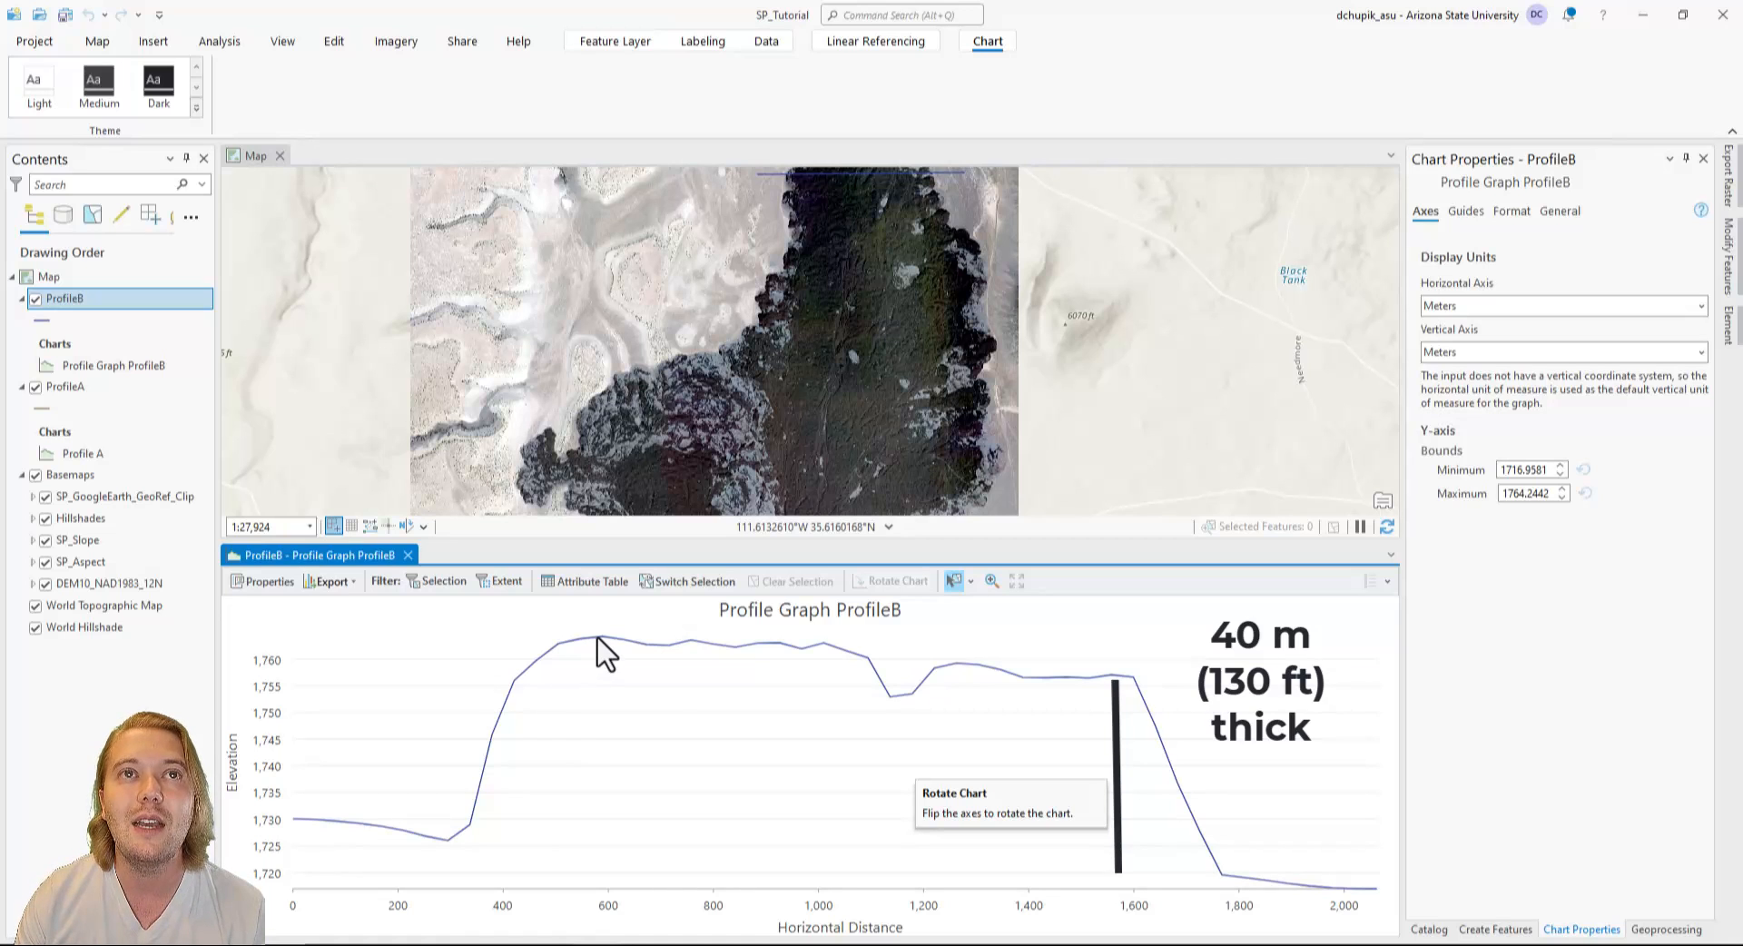
mouse_move(597, 639)
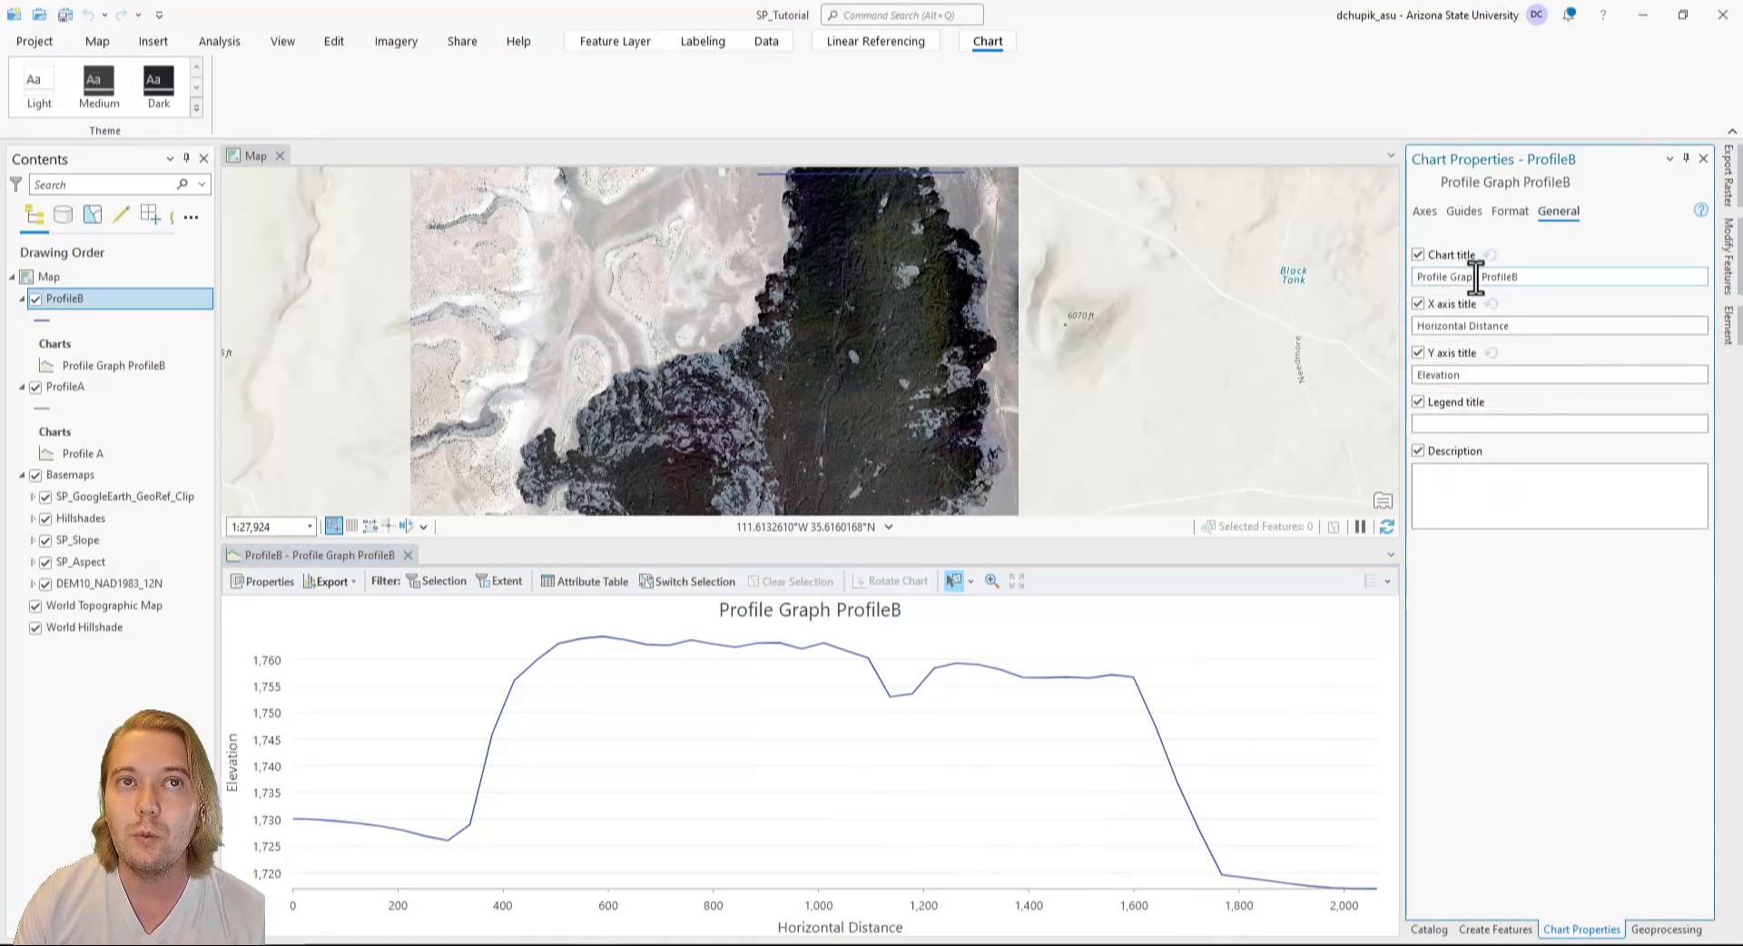
Change the title of the ProfileB chart to Profile B.
left_click_drag(1479, 277, 1392, 280)
key("BackSpace")
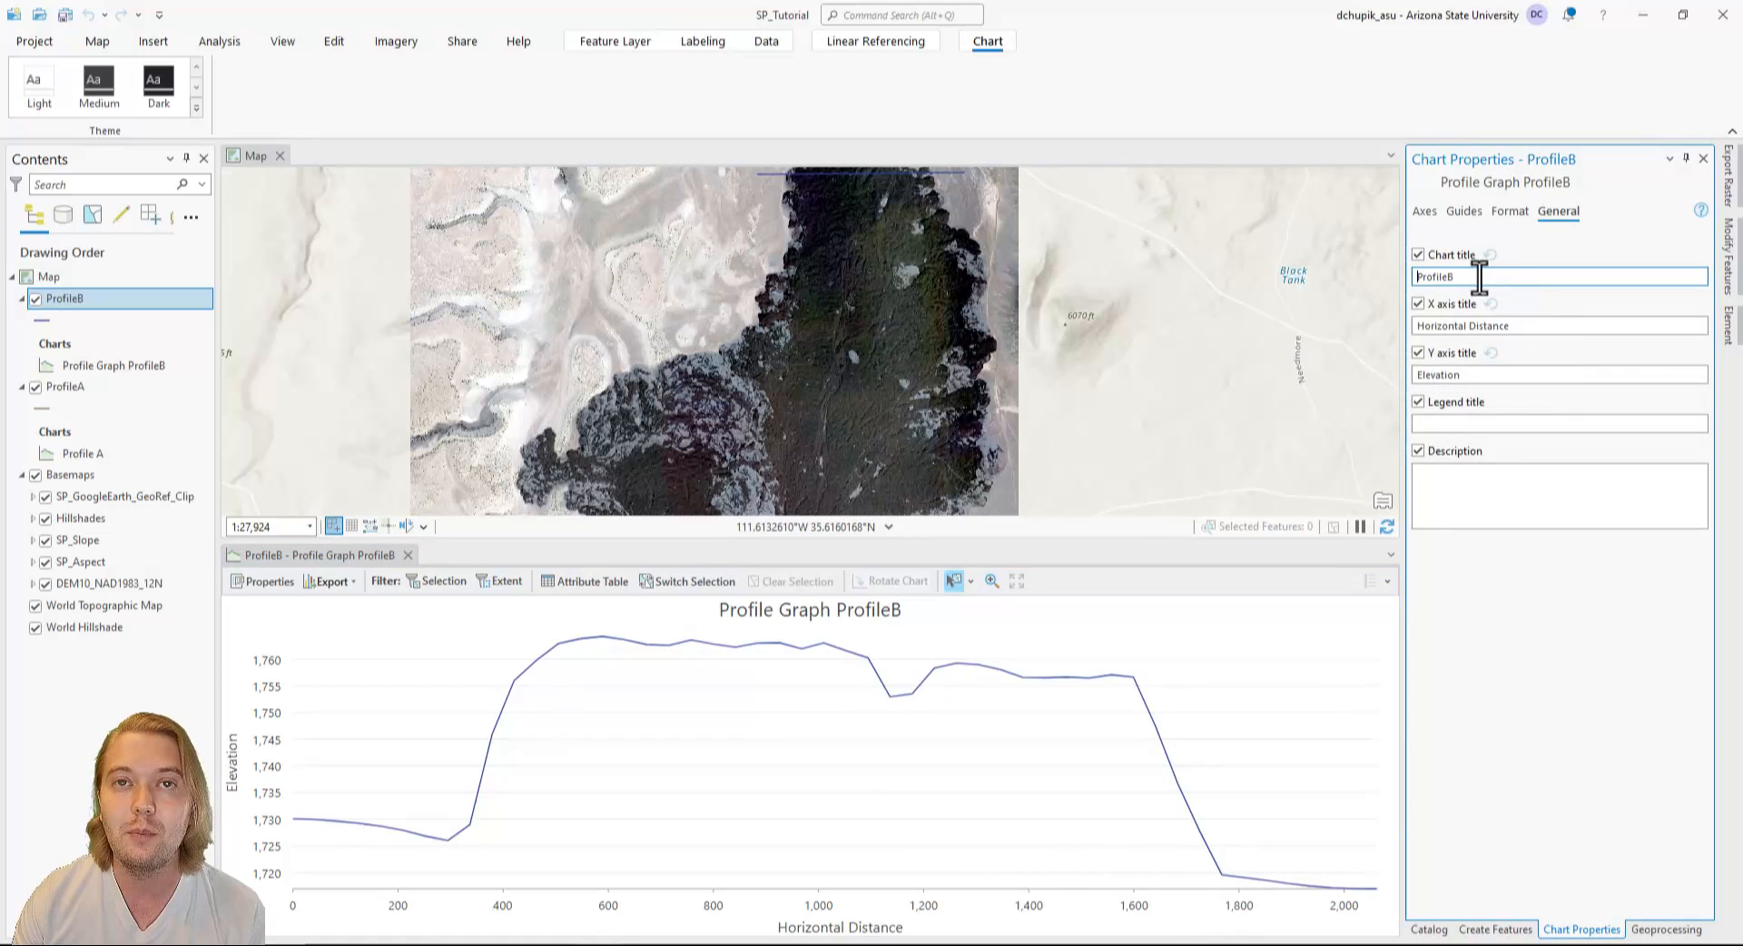
key("Return")
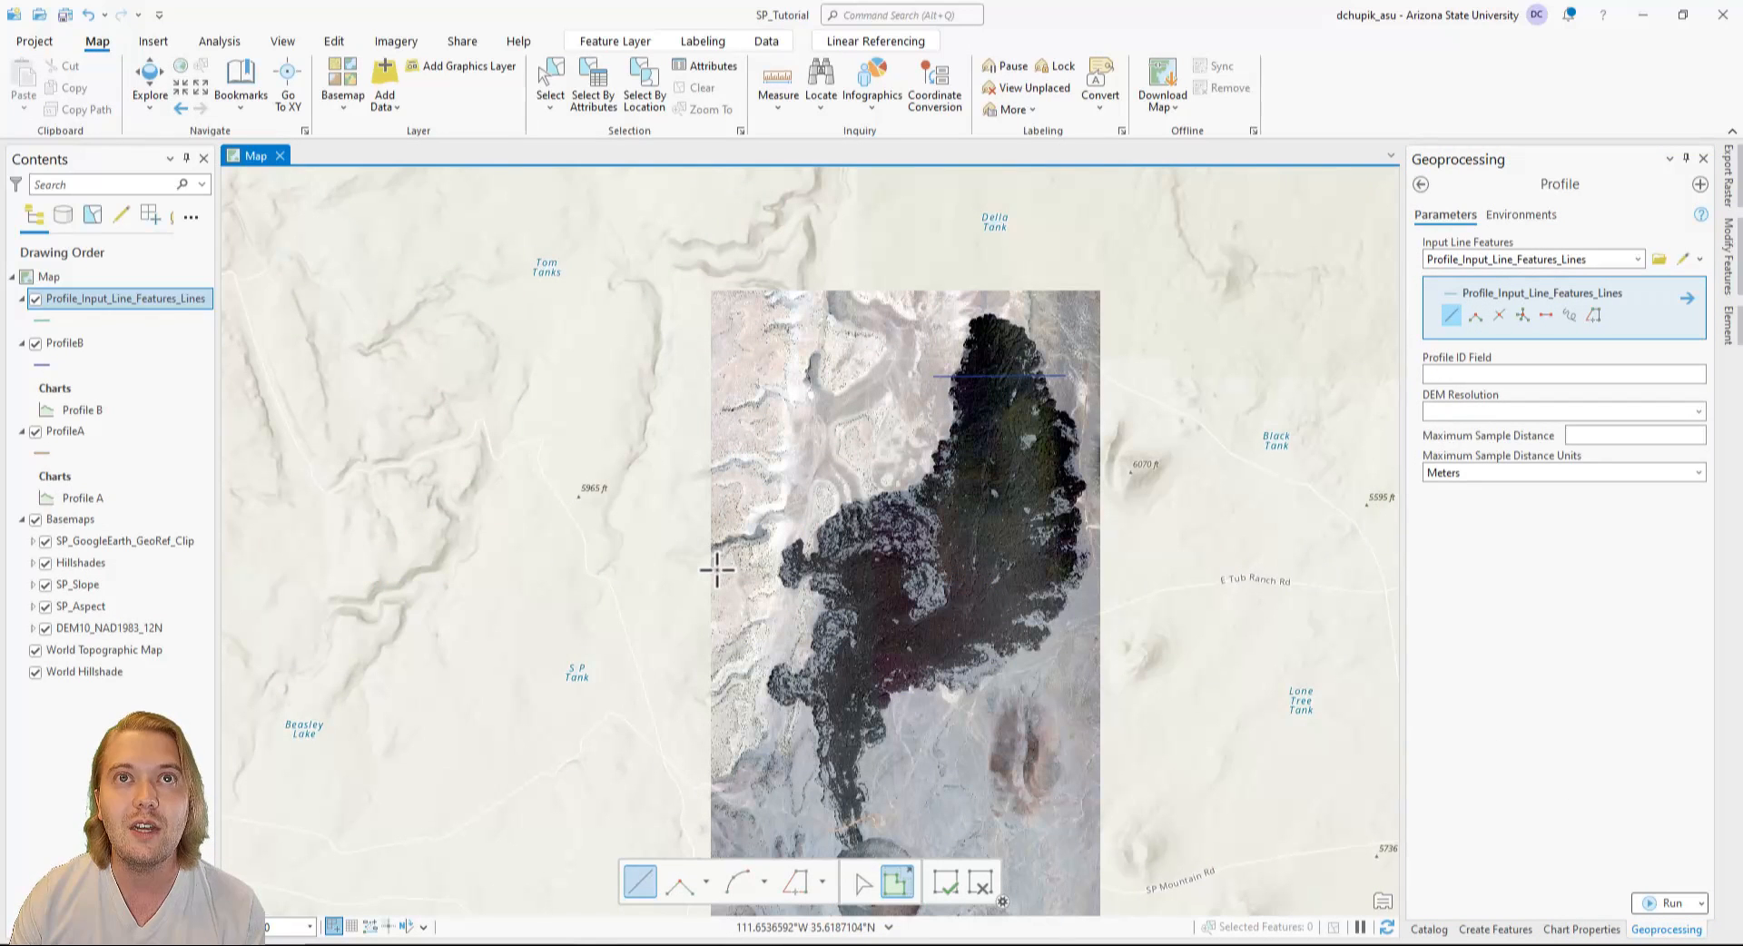
Draw a west-east line across the full imagery width over the lava flow and run the Profile tool with DEM resolution Finest.
left_click(719, 433)
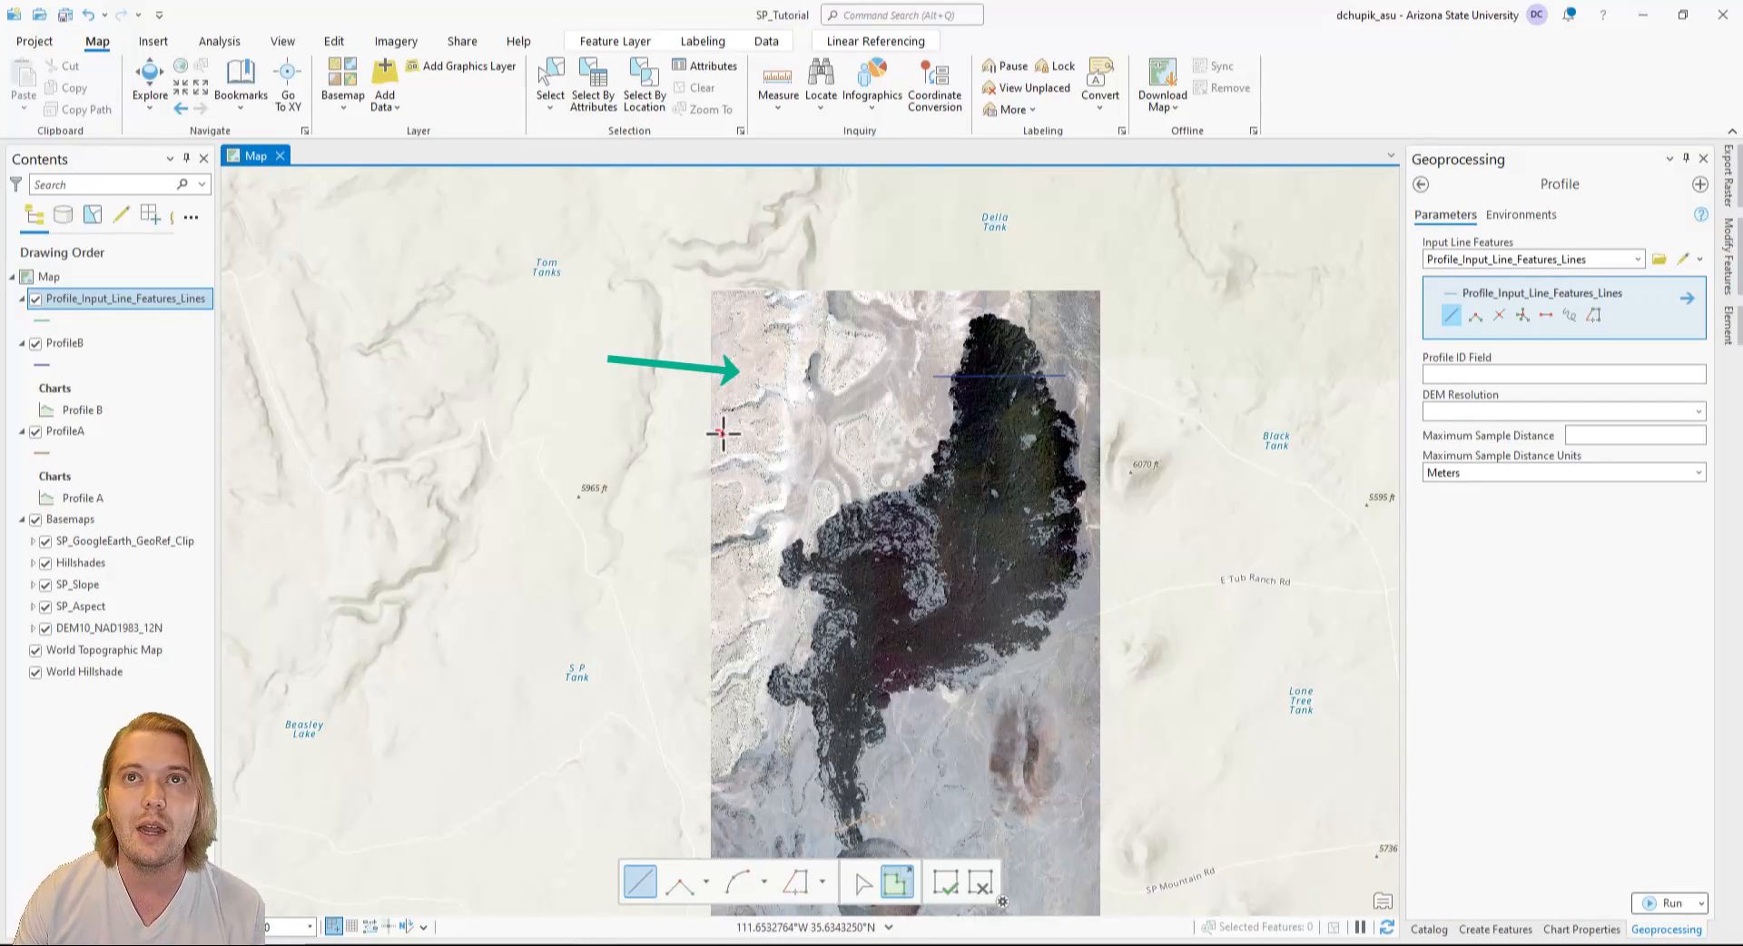
double_click(1093, 445)
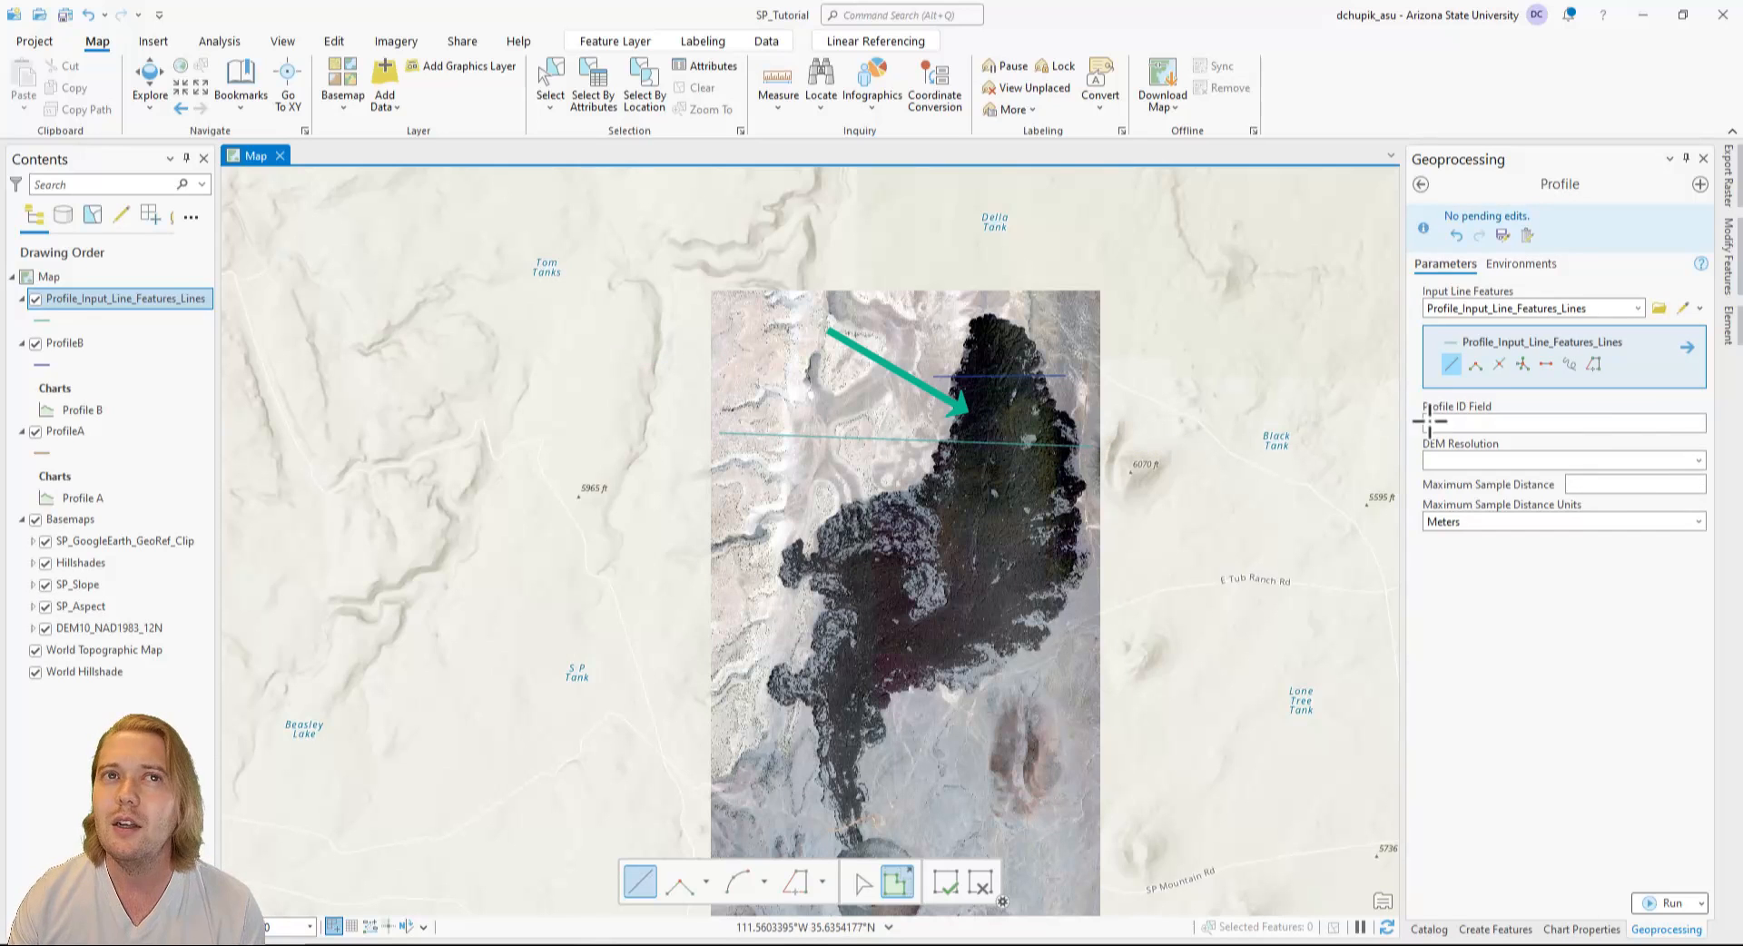
left_click(1699, 461)
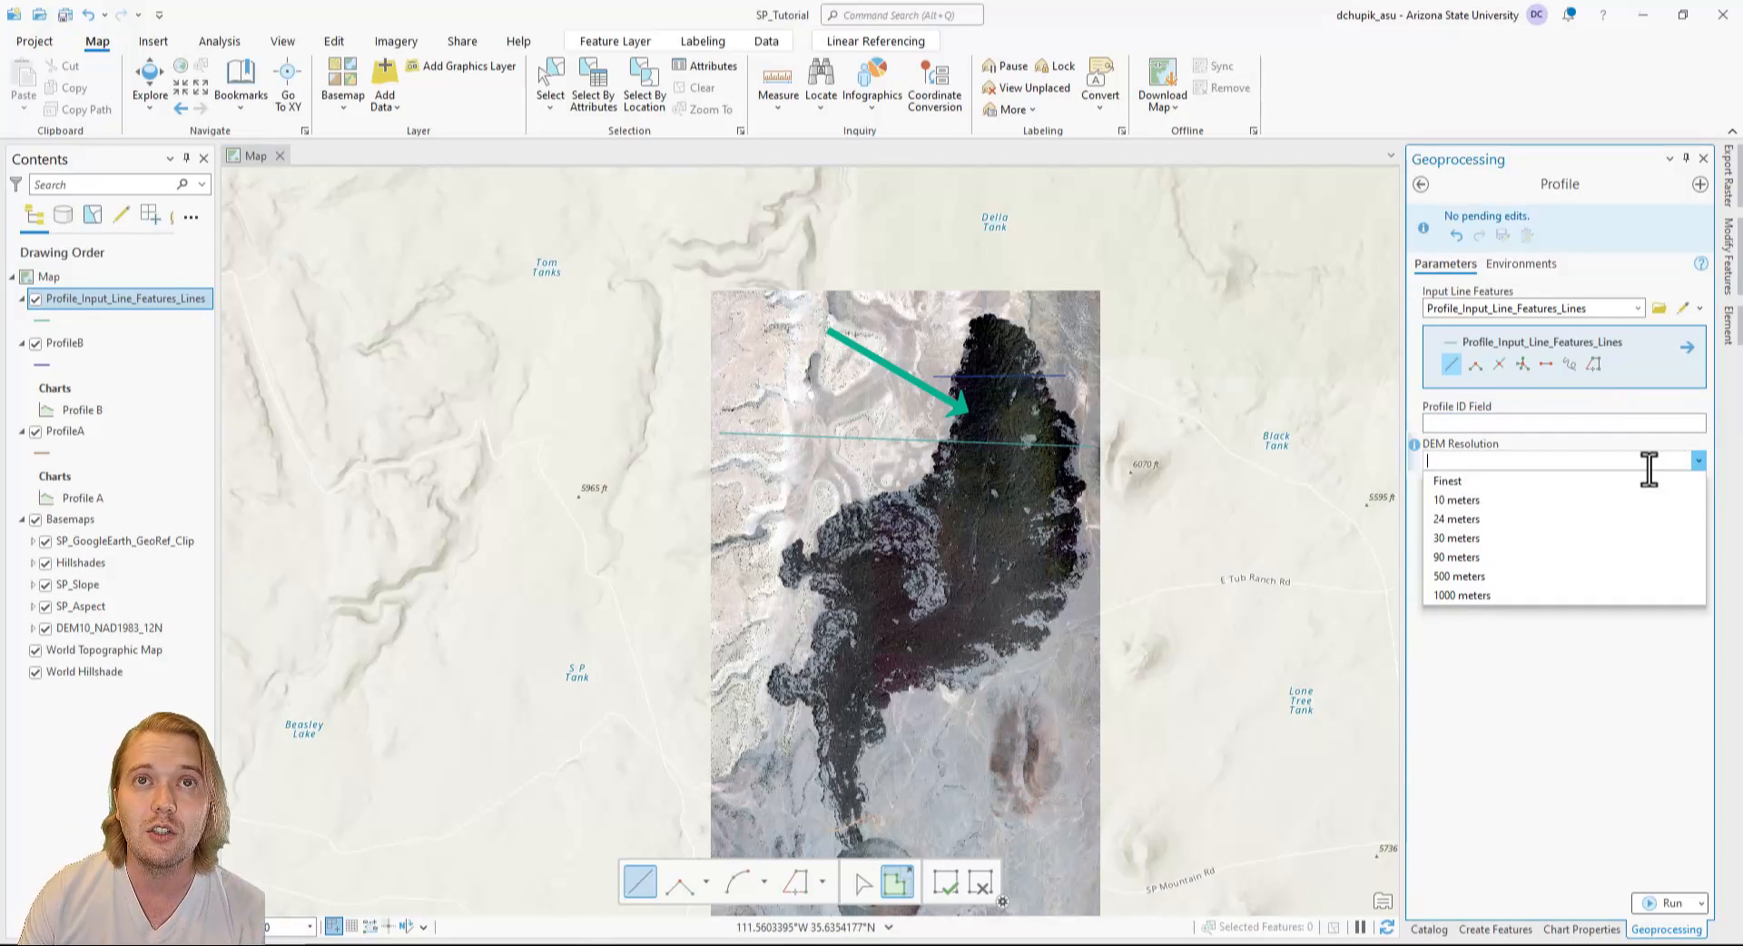
left_click(1609, 483)
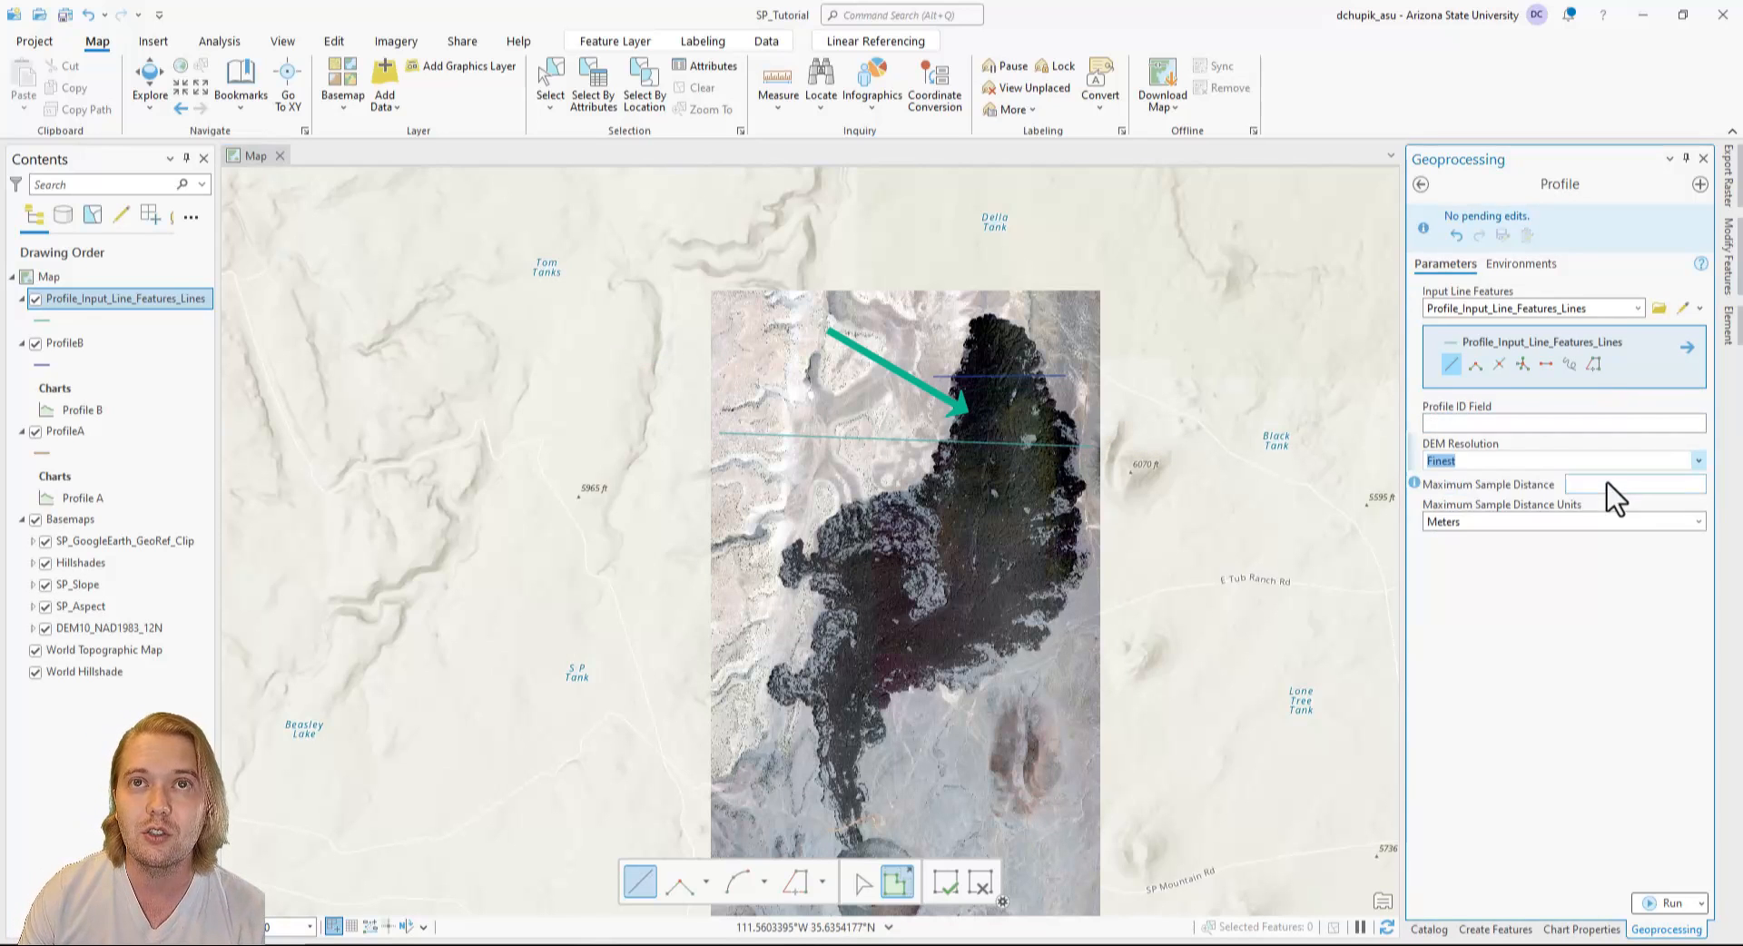
left_click(1667, 902)
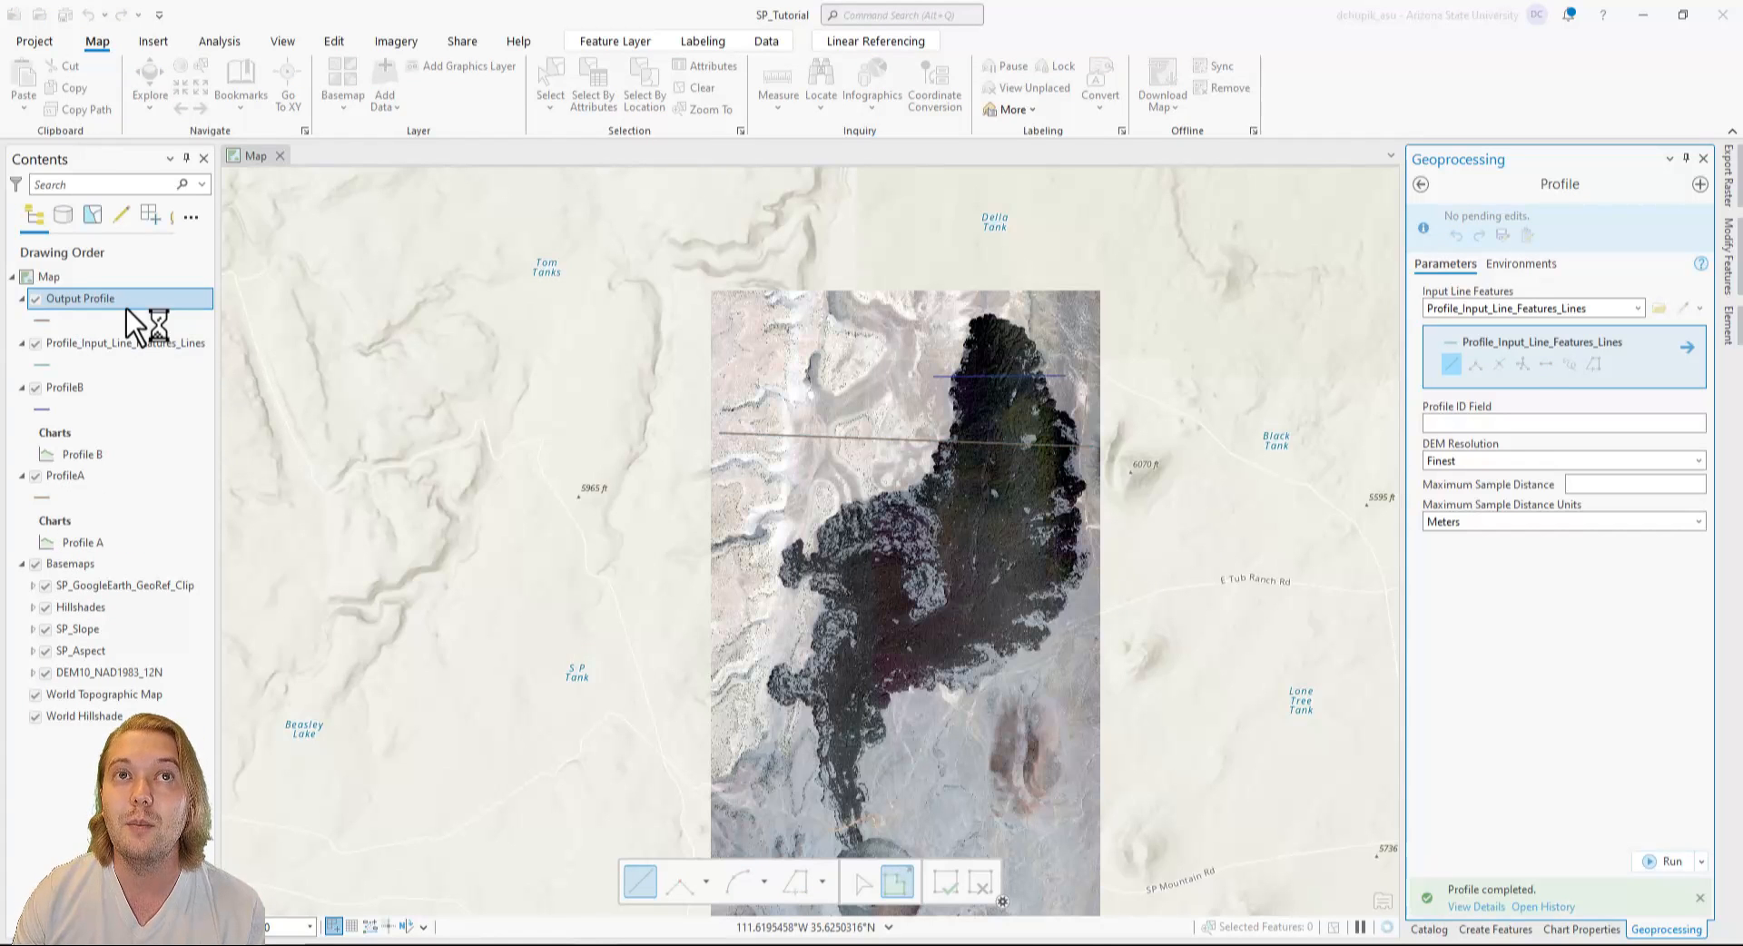
Permanently delete the newly created Profile_Input_Line_Features_Lines feature class from SP_Tutorial.gdb.
left_click(1429, 929)
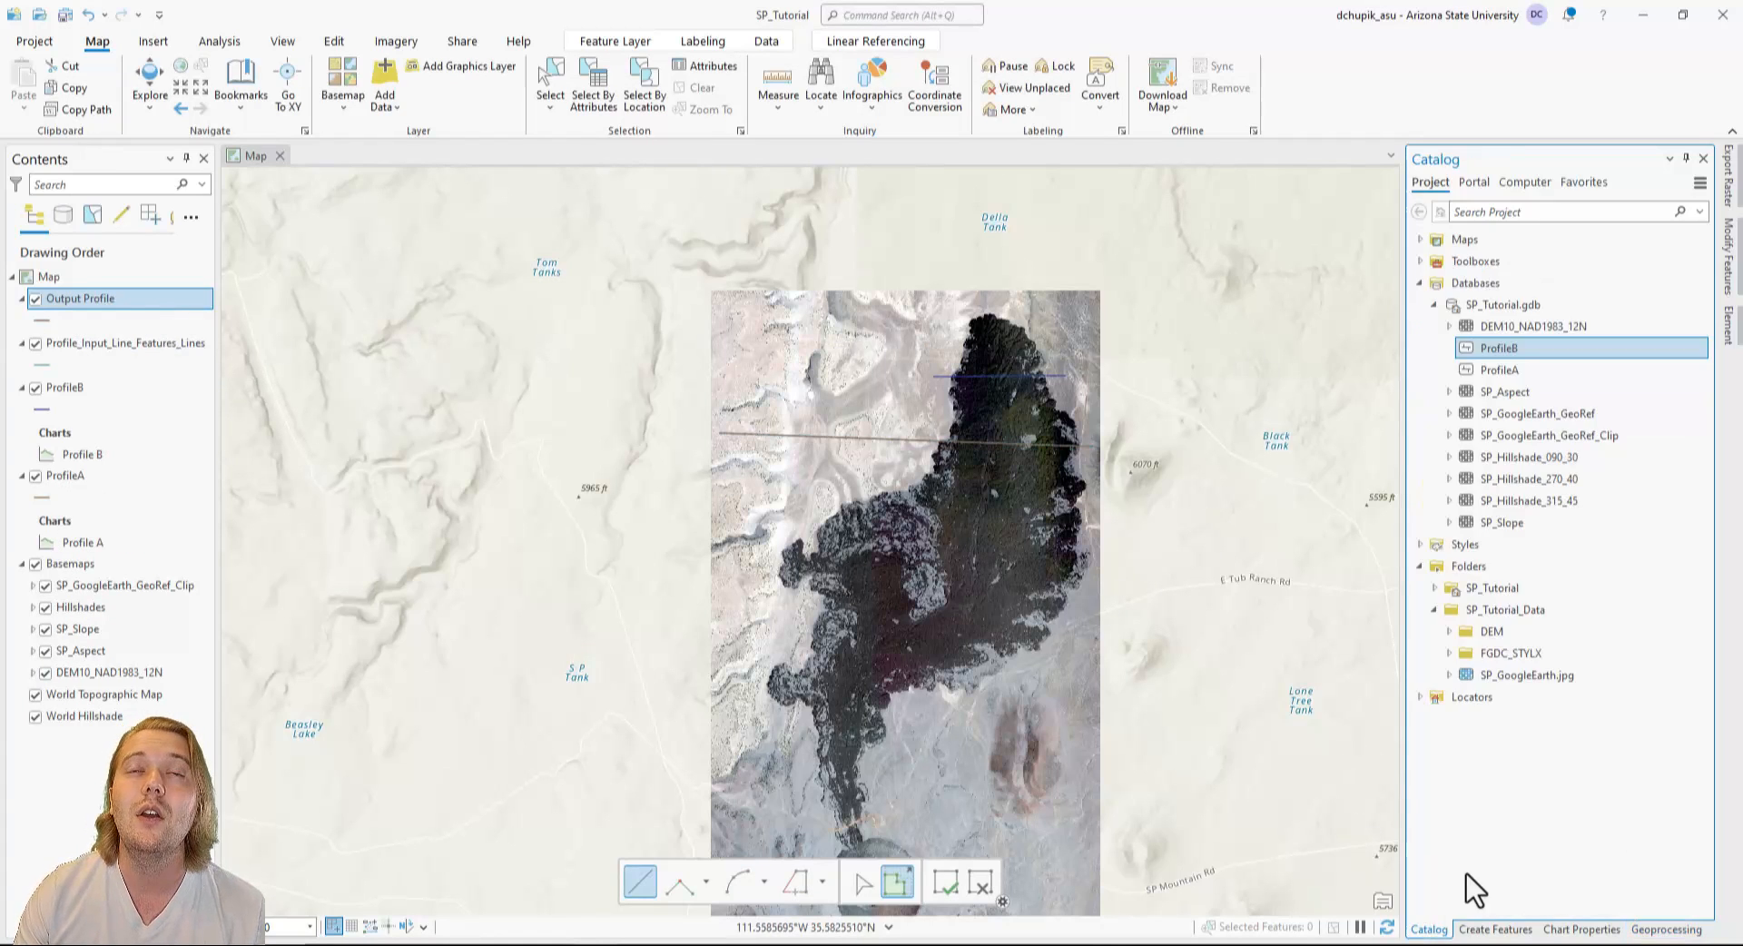
left_click(1533, 374)
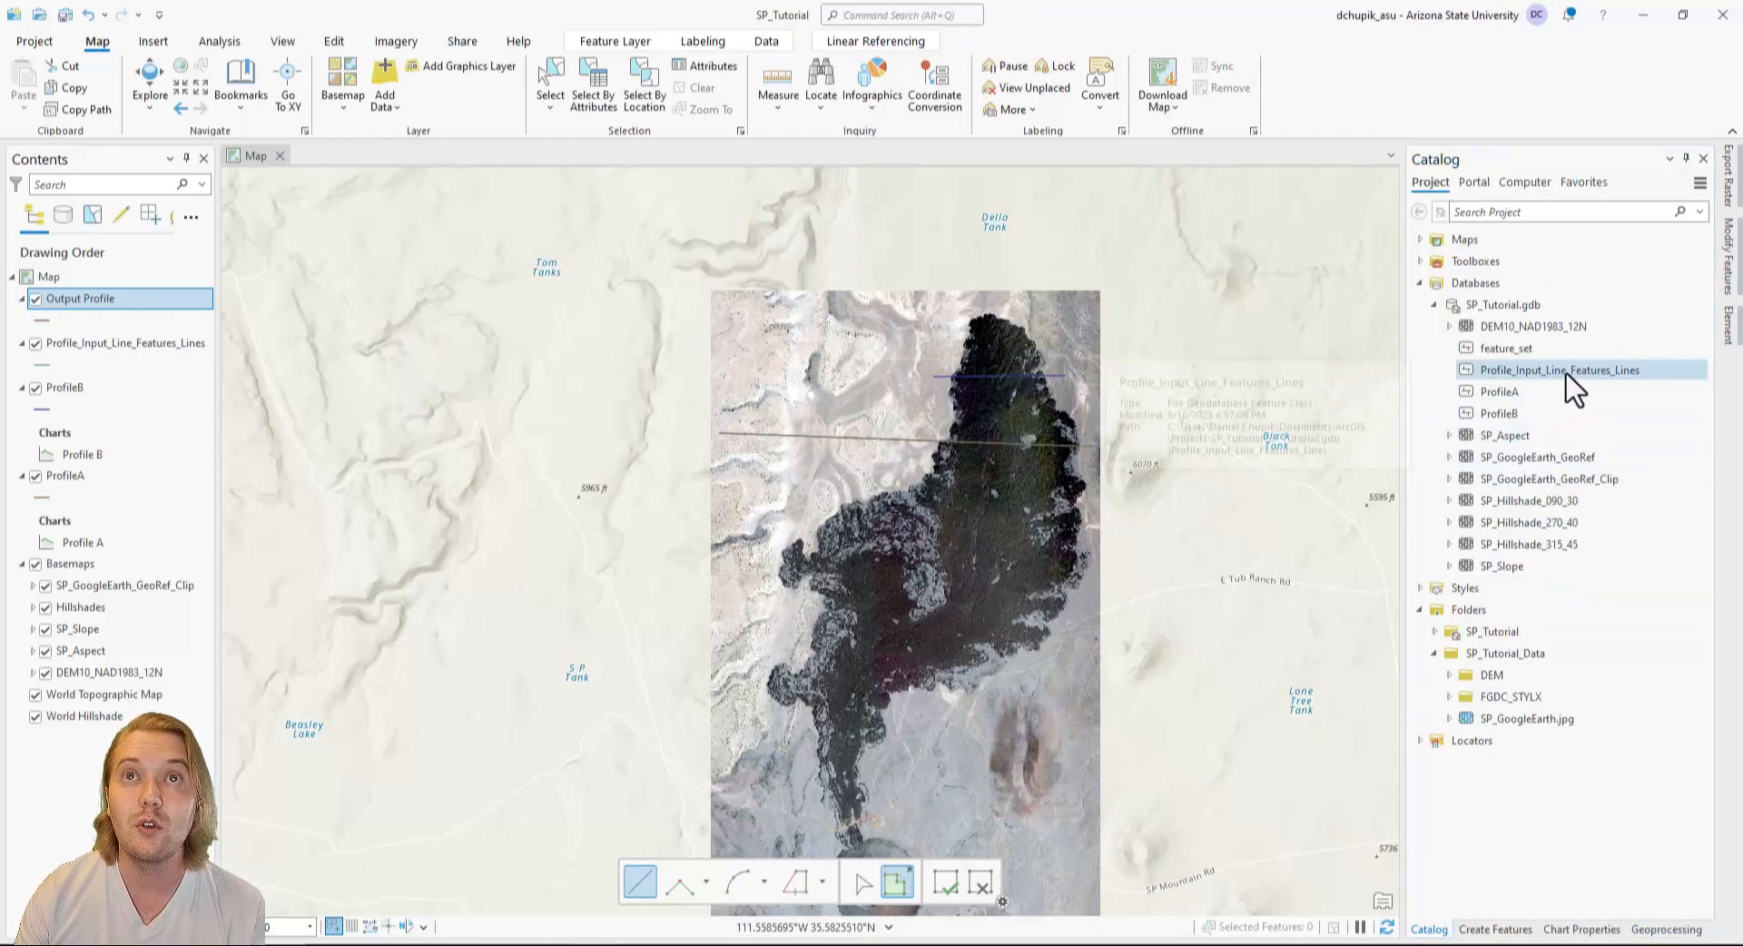
right_click(1565, 374)
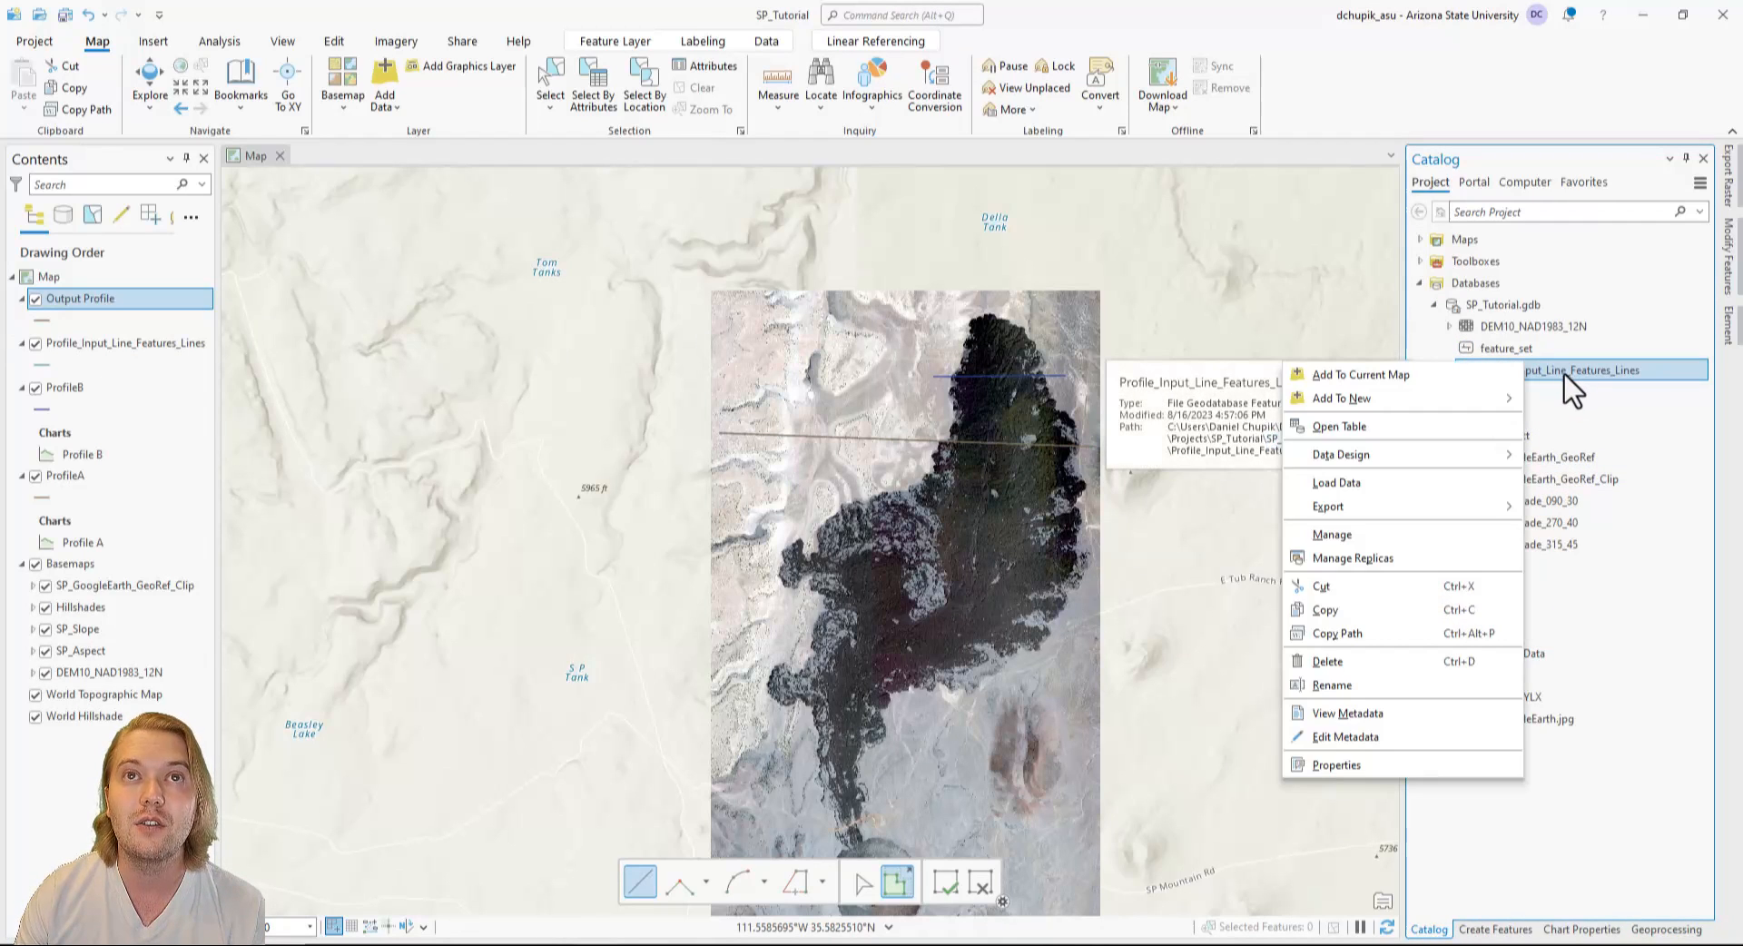
left_click(1400, 666)
left_click(933, 512)
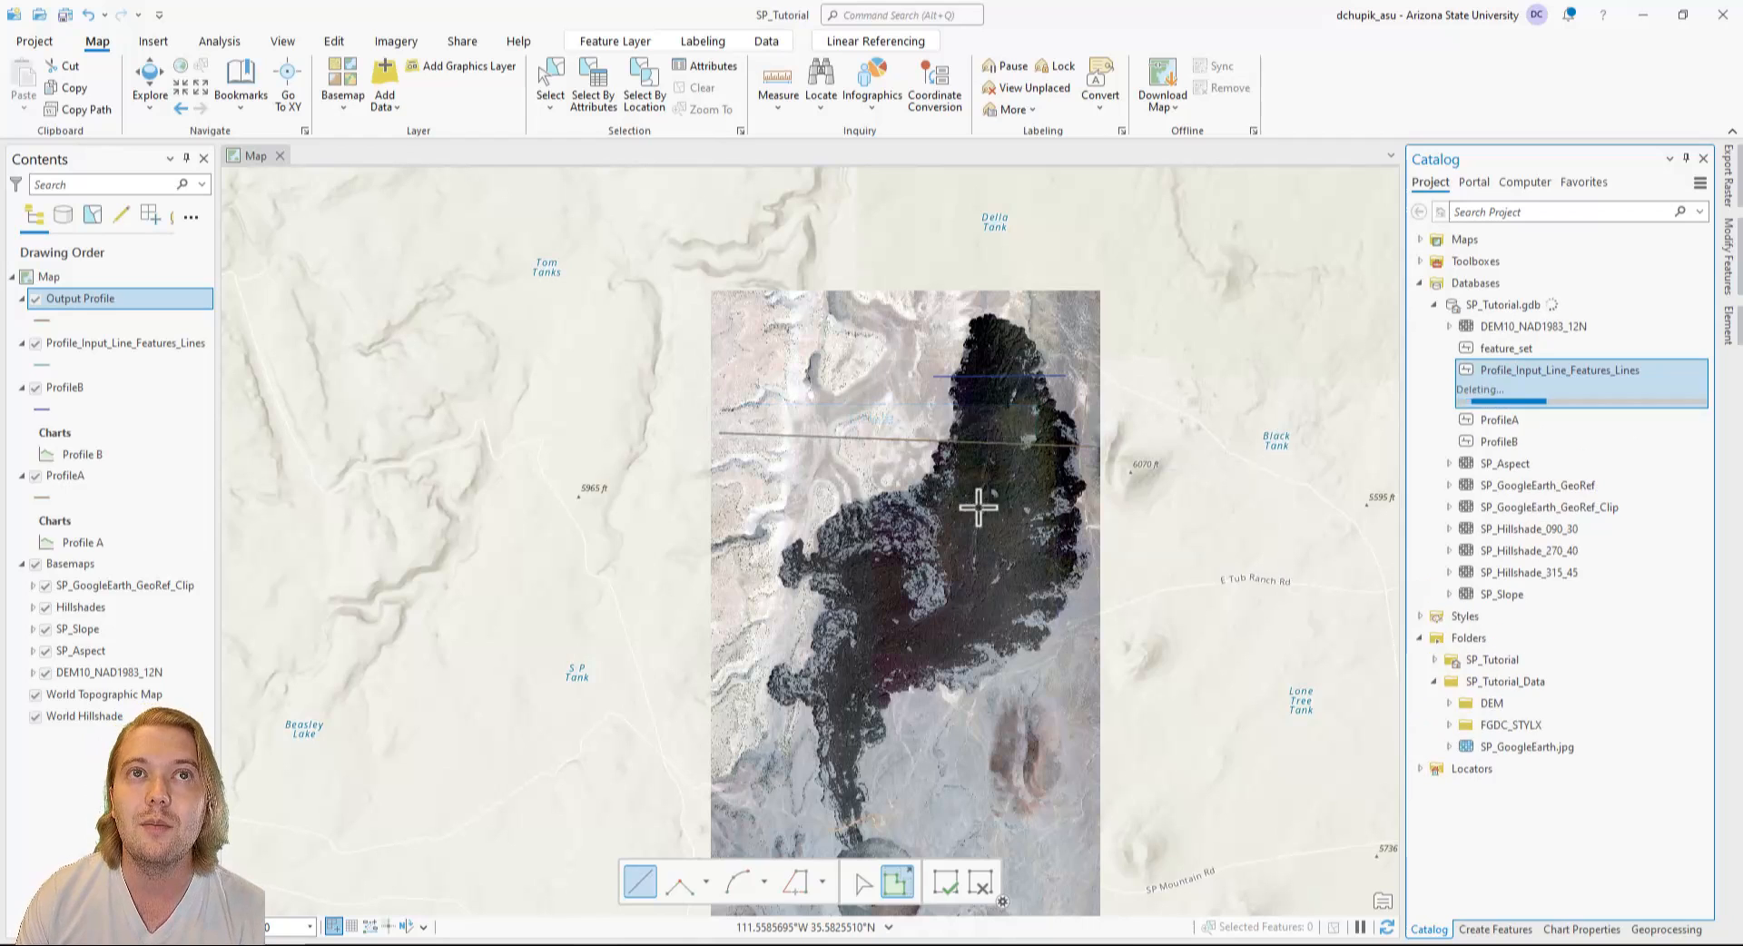
Rename the feature_set feature class in SP_Tutorial.gdb as ProfileC.
right_click(1563, 350)
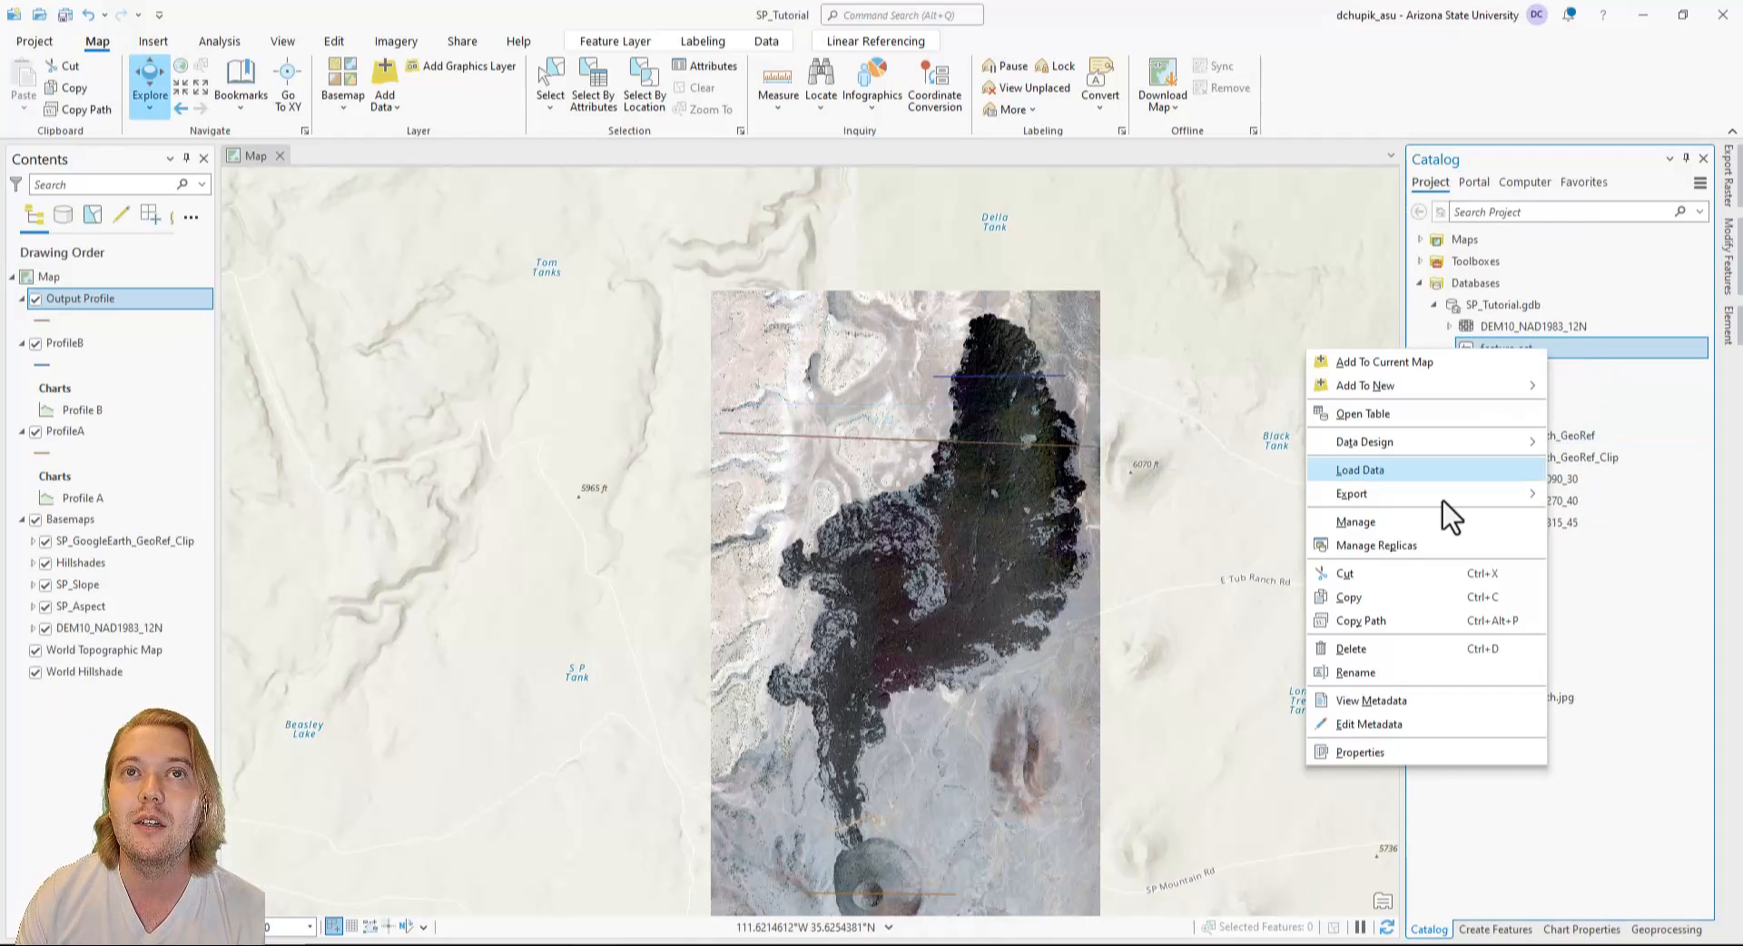
left_click(1361, 672)
type("P")
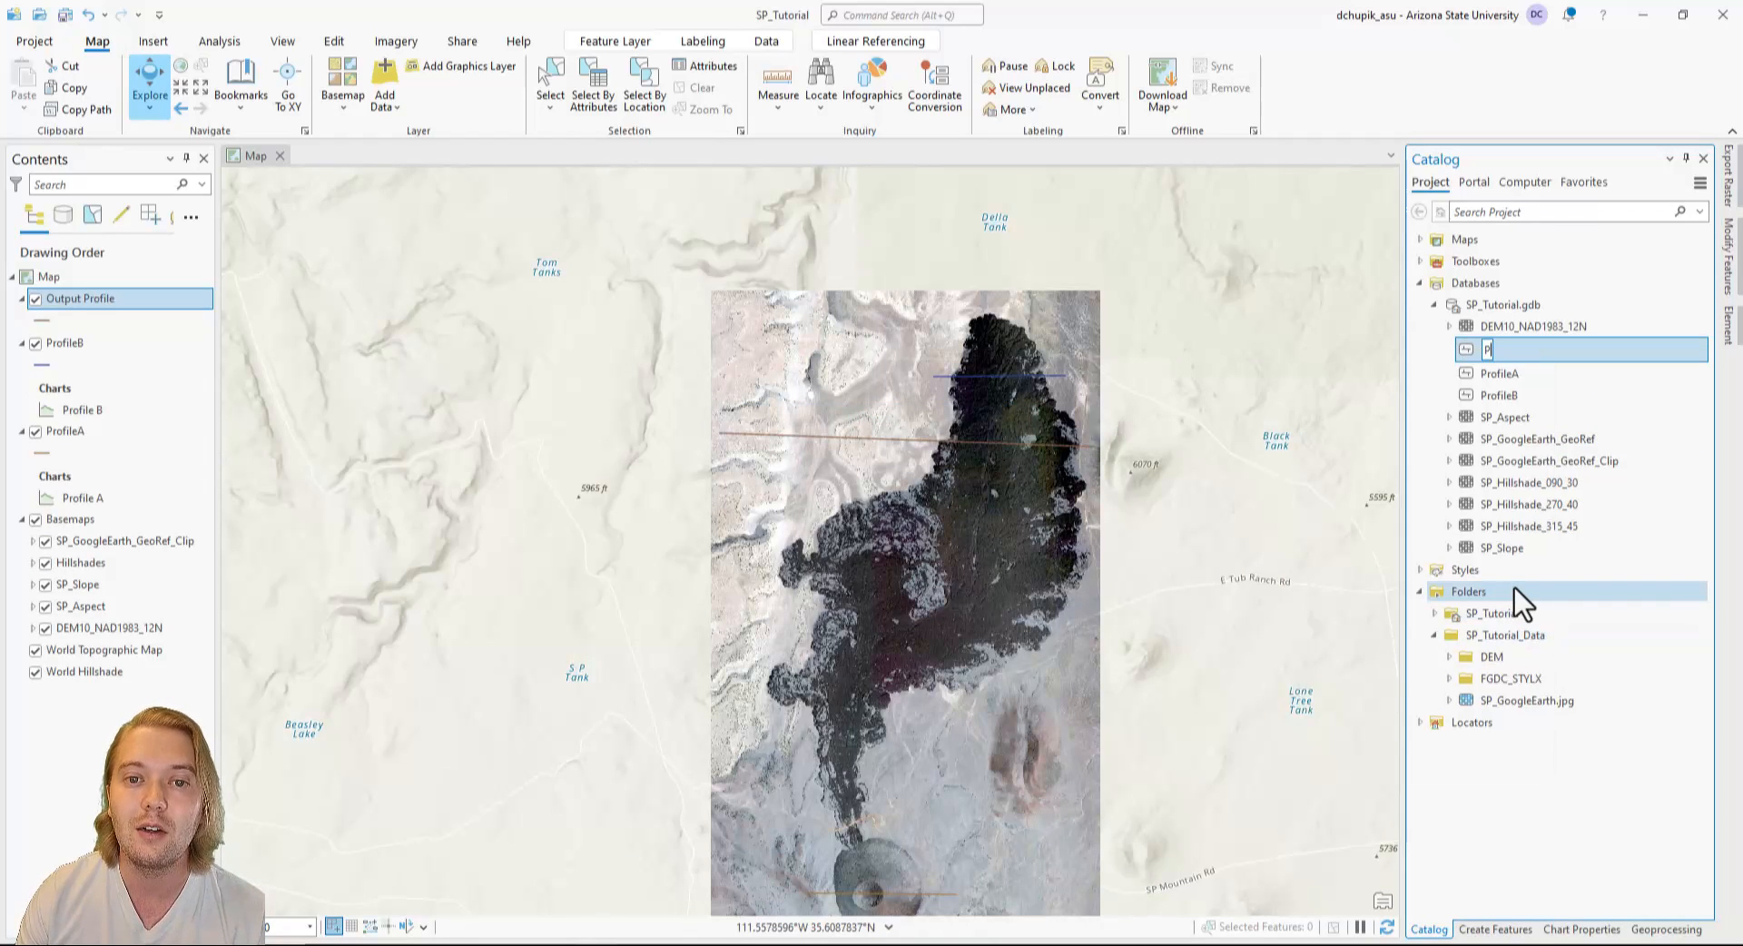
type("rofileC")
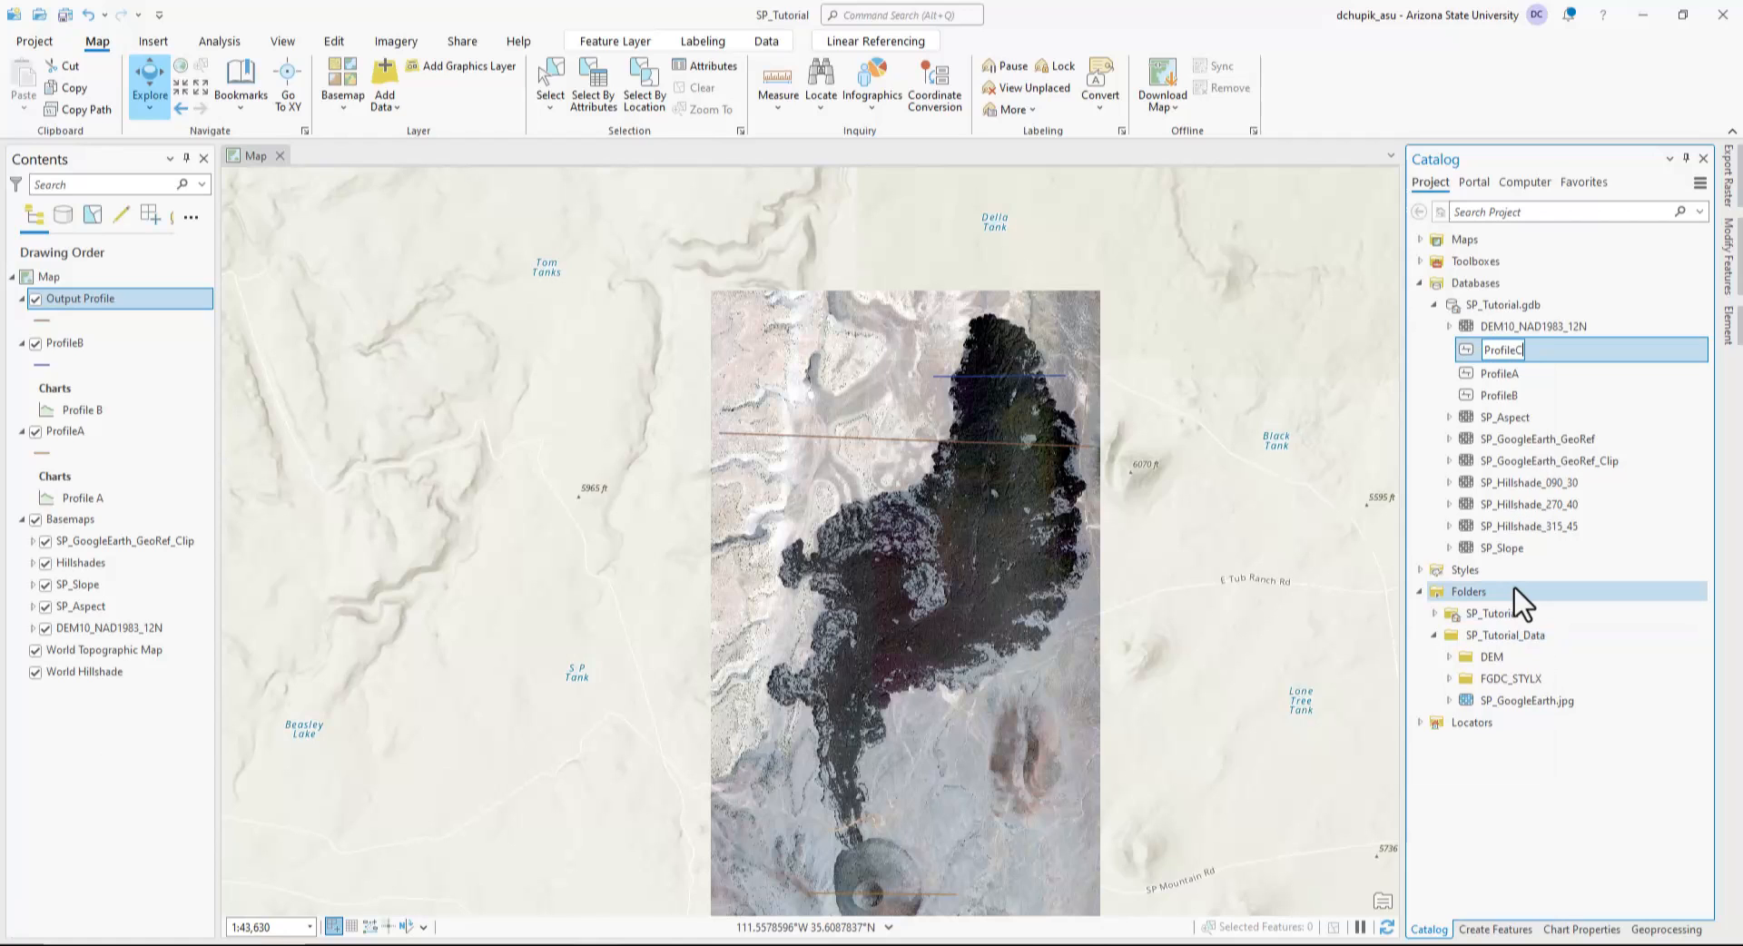
key("Return")
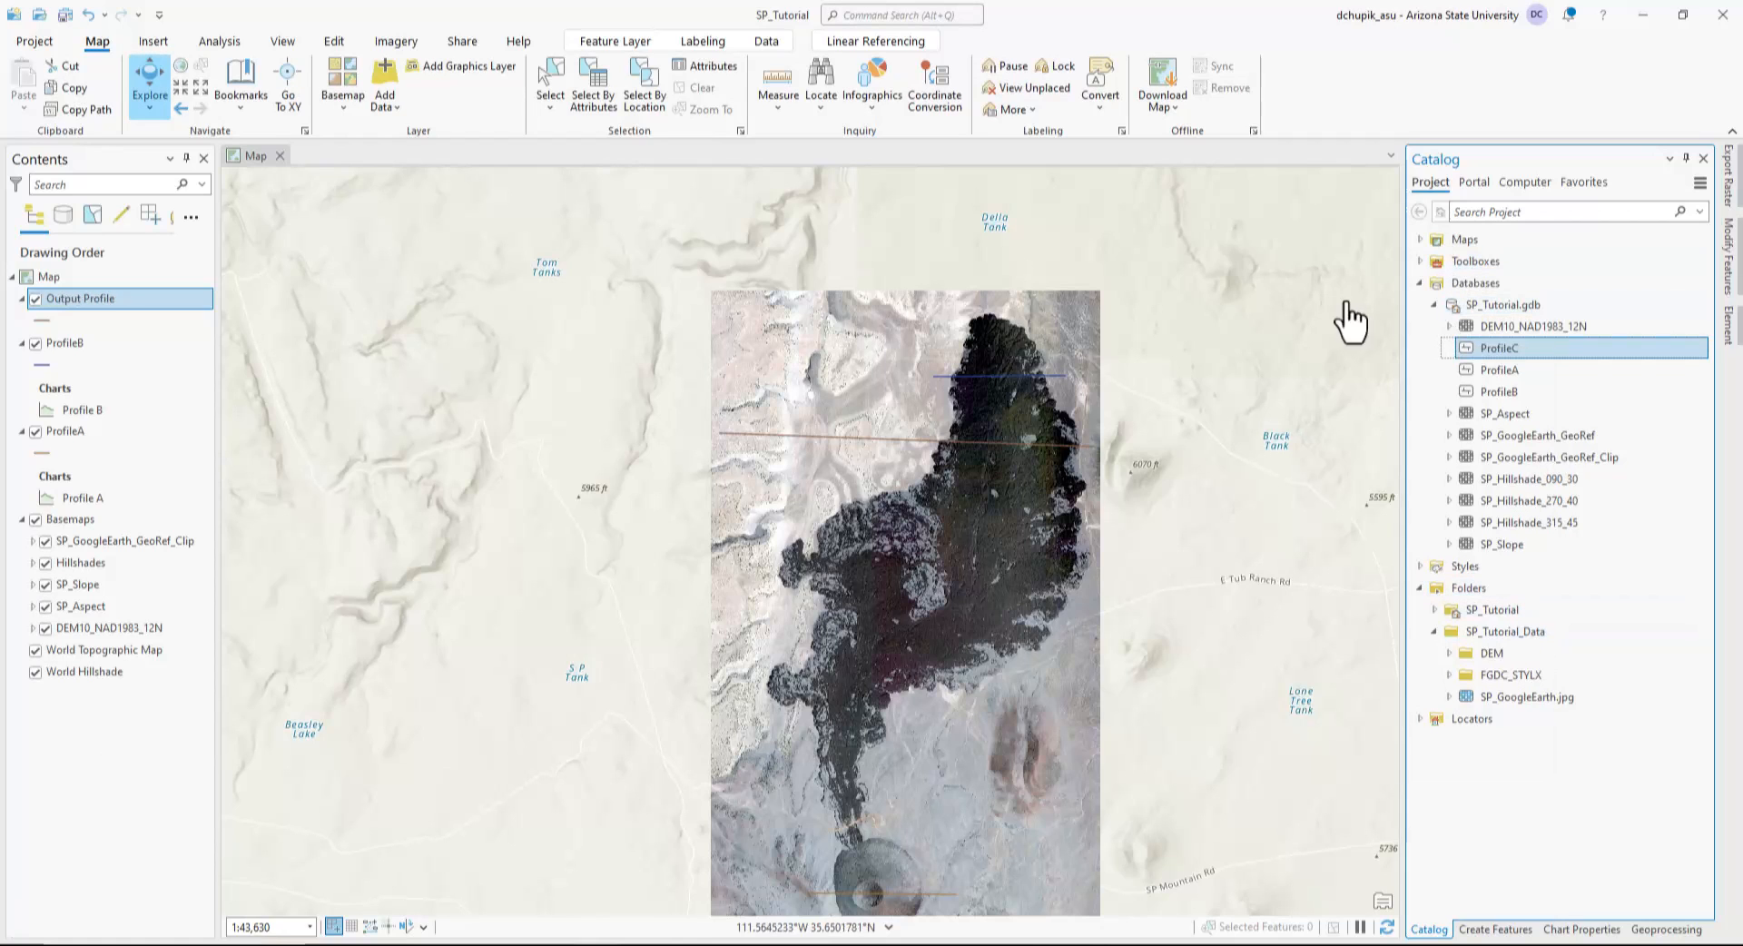
Replace the Output Profile layer in the map with the ProfileC feature class from SP_Tutorial.gdb.
right_click(109, 303)
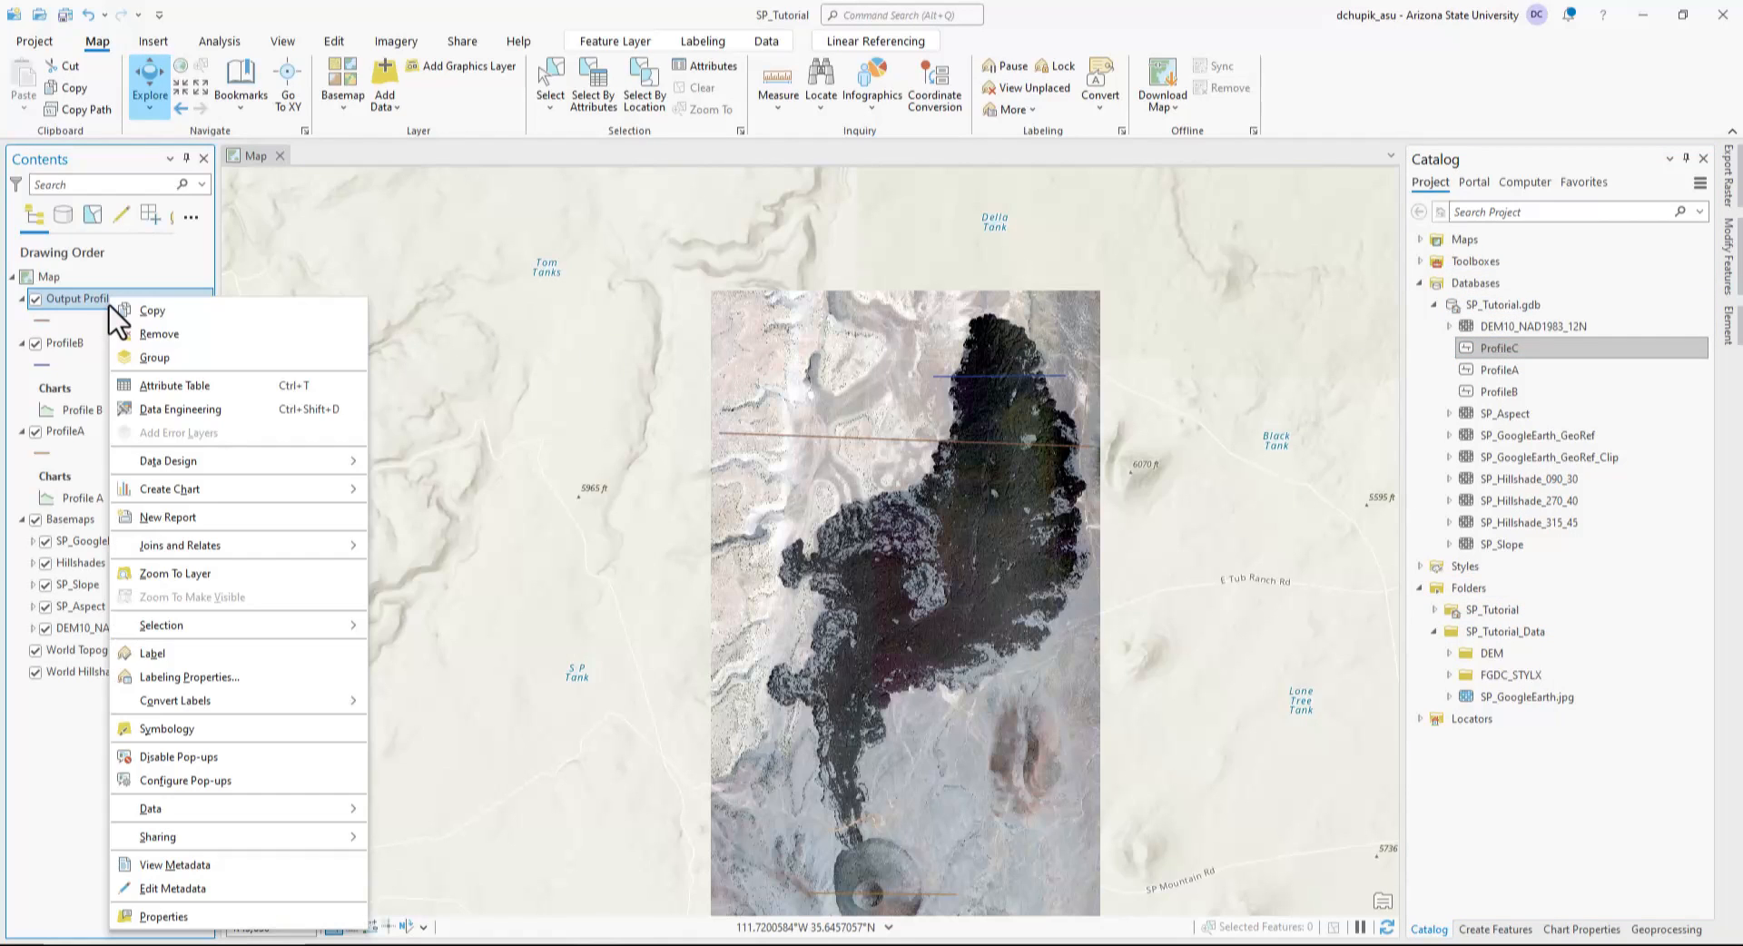
left_click(159, 333)
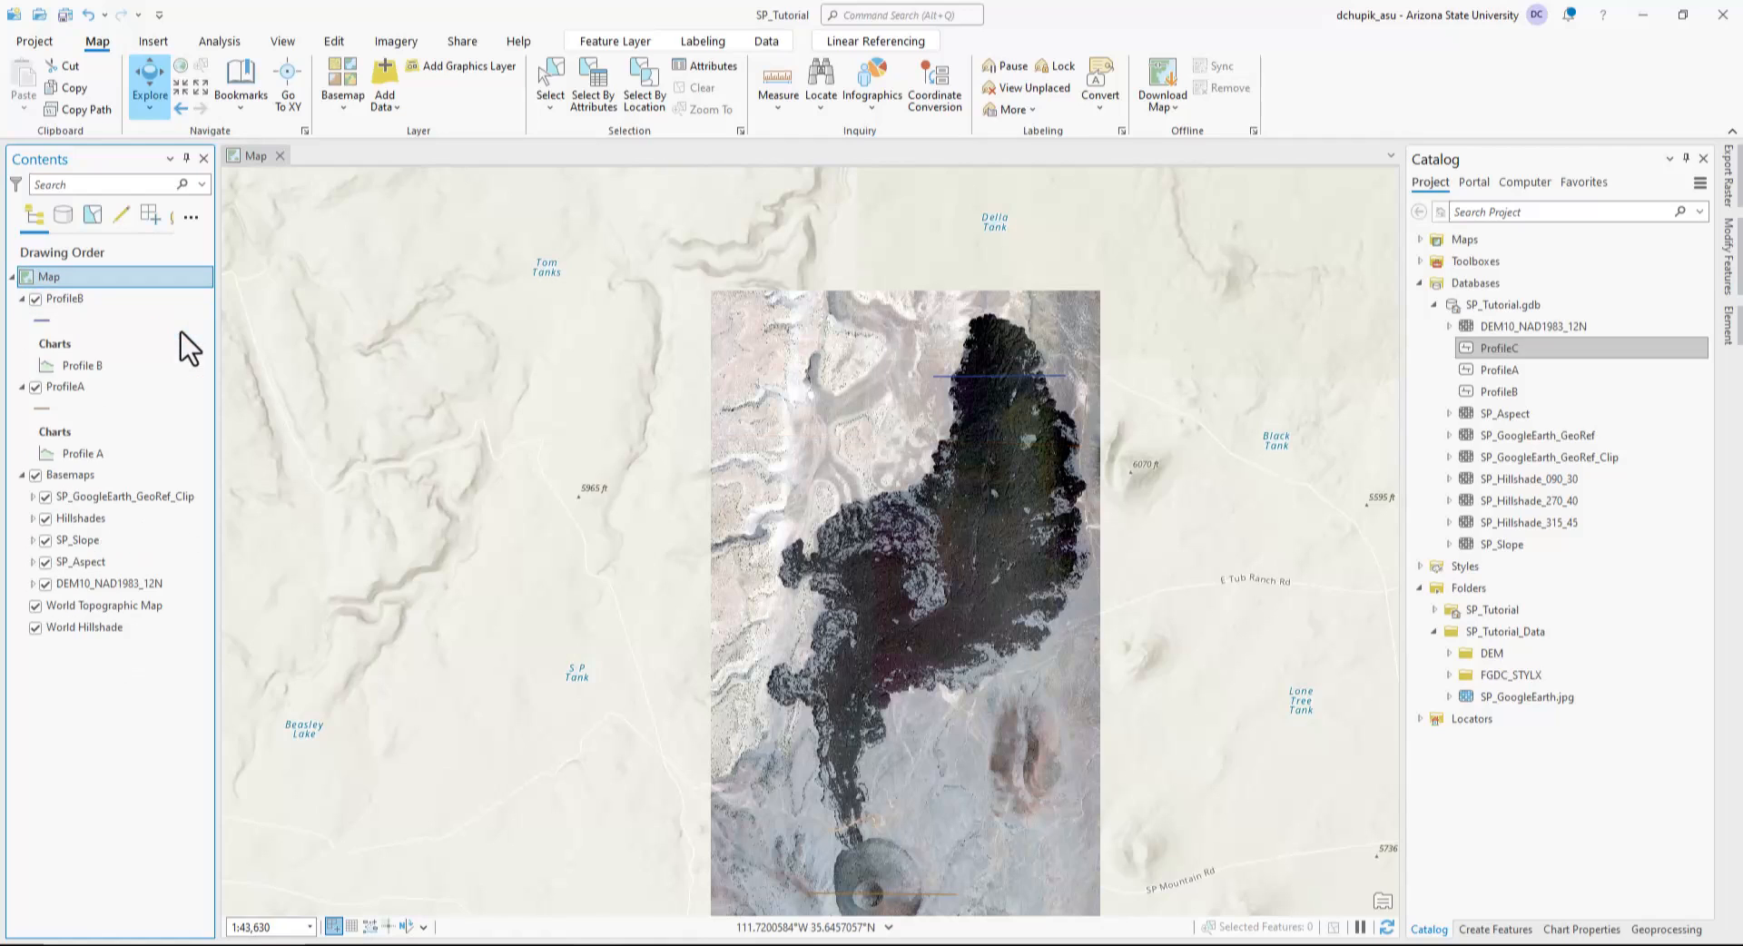
right_click(1550, 354)
left_click(1499, 364)
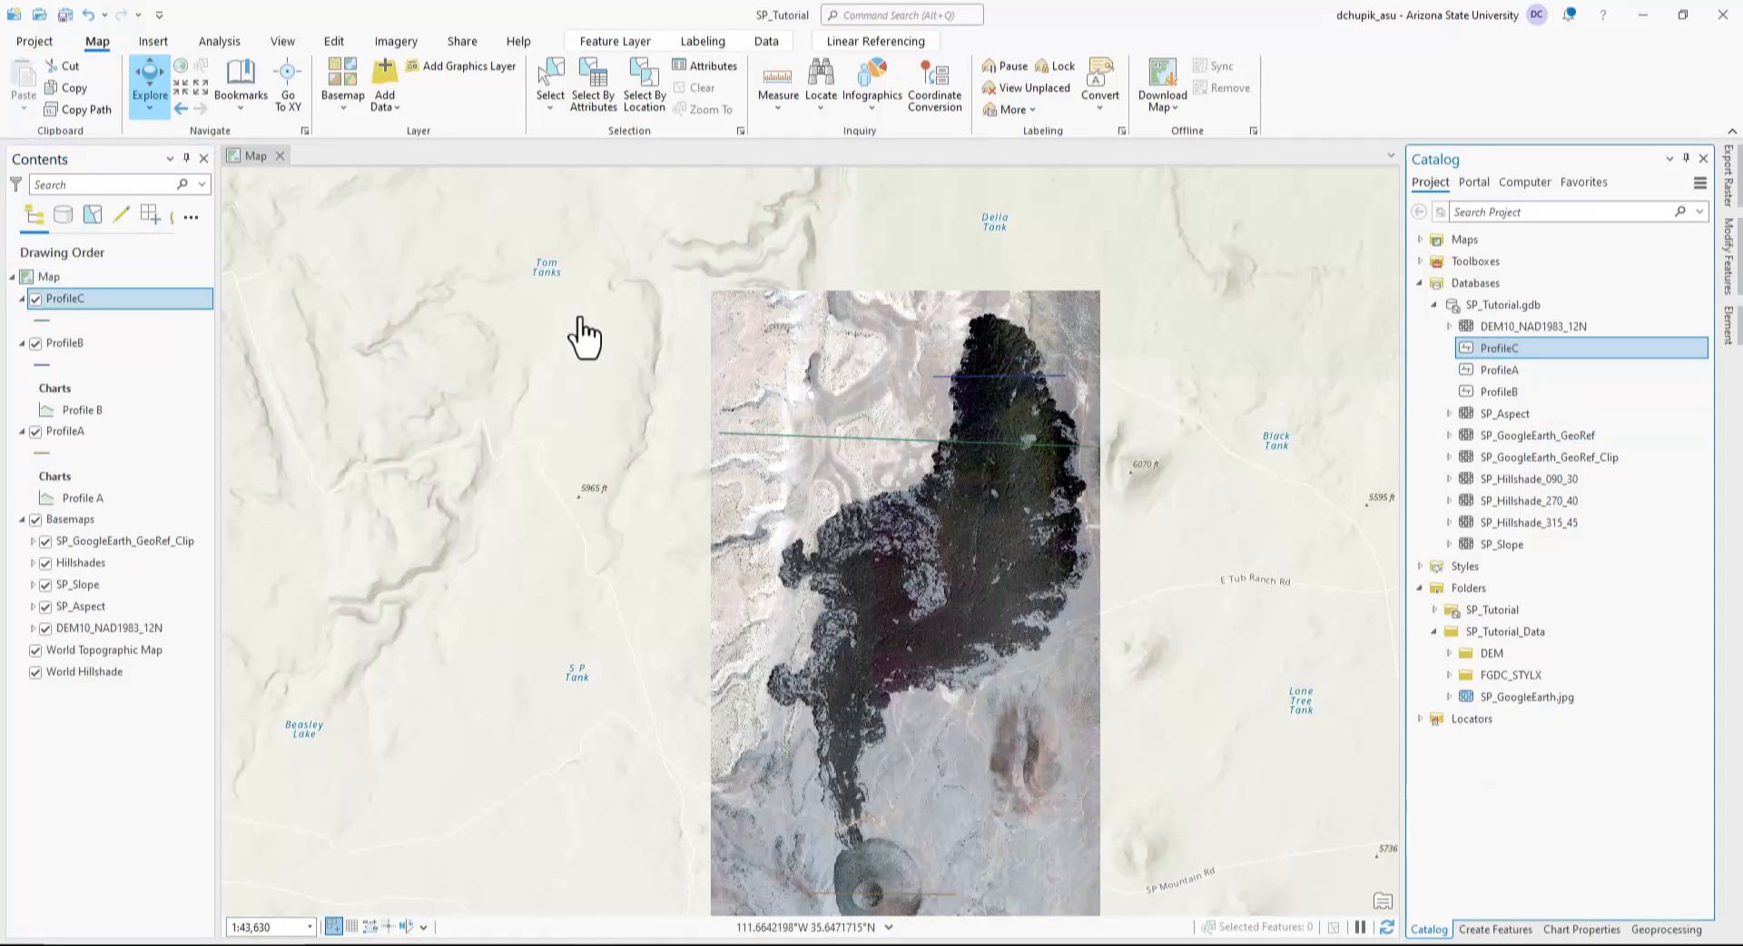
Create a Profile Graph chart from the ProfileC layer.
right_click(112, 304)
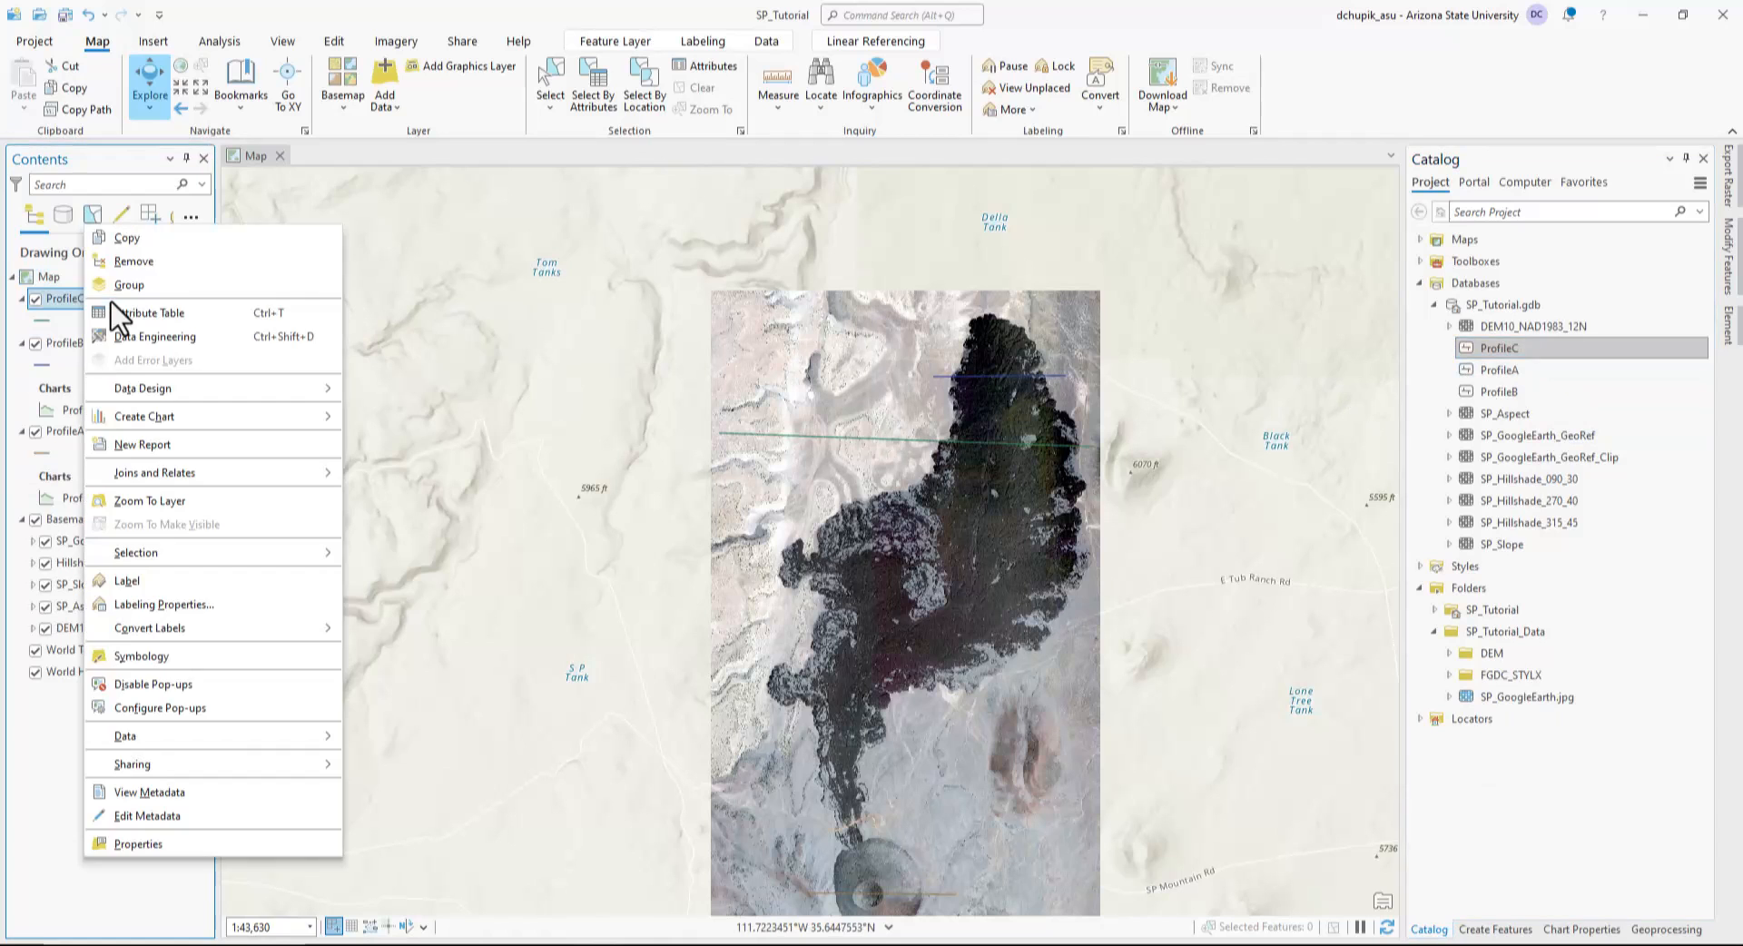
mouse_move(237, 414)
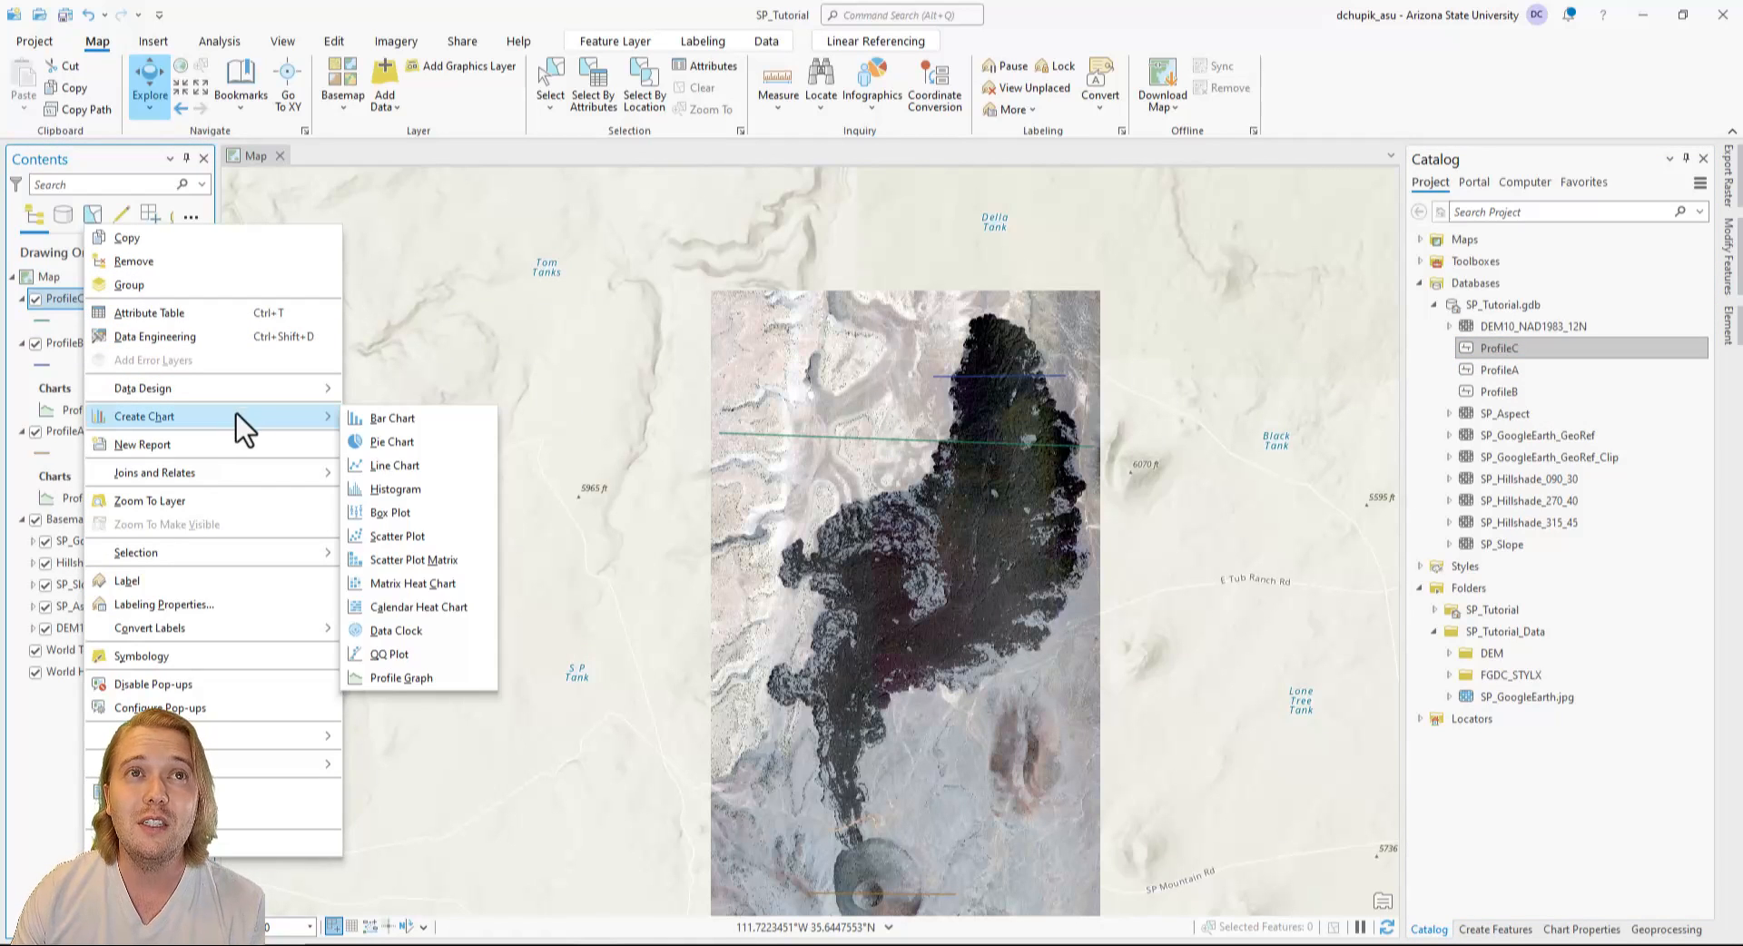
left_click(467, 673)
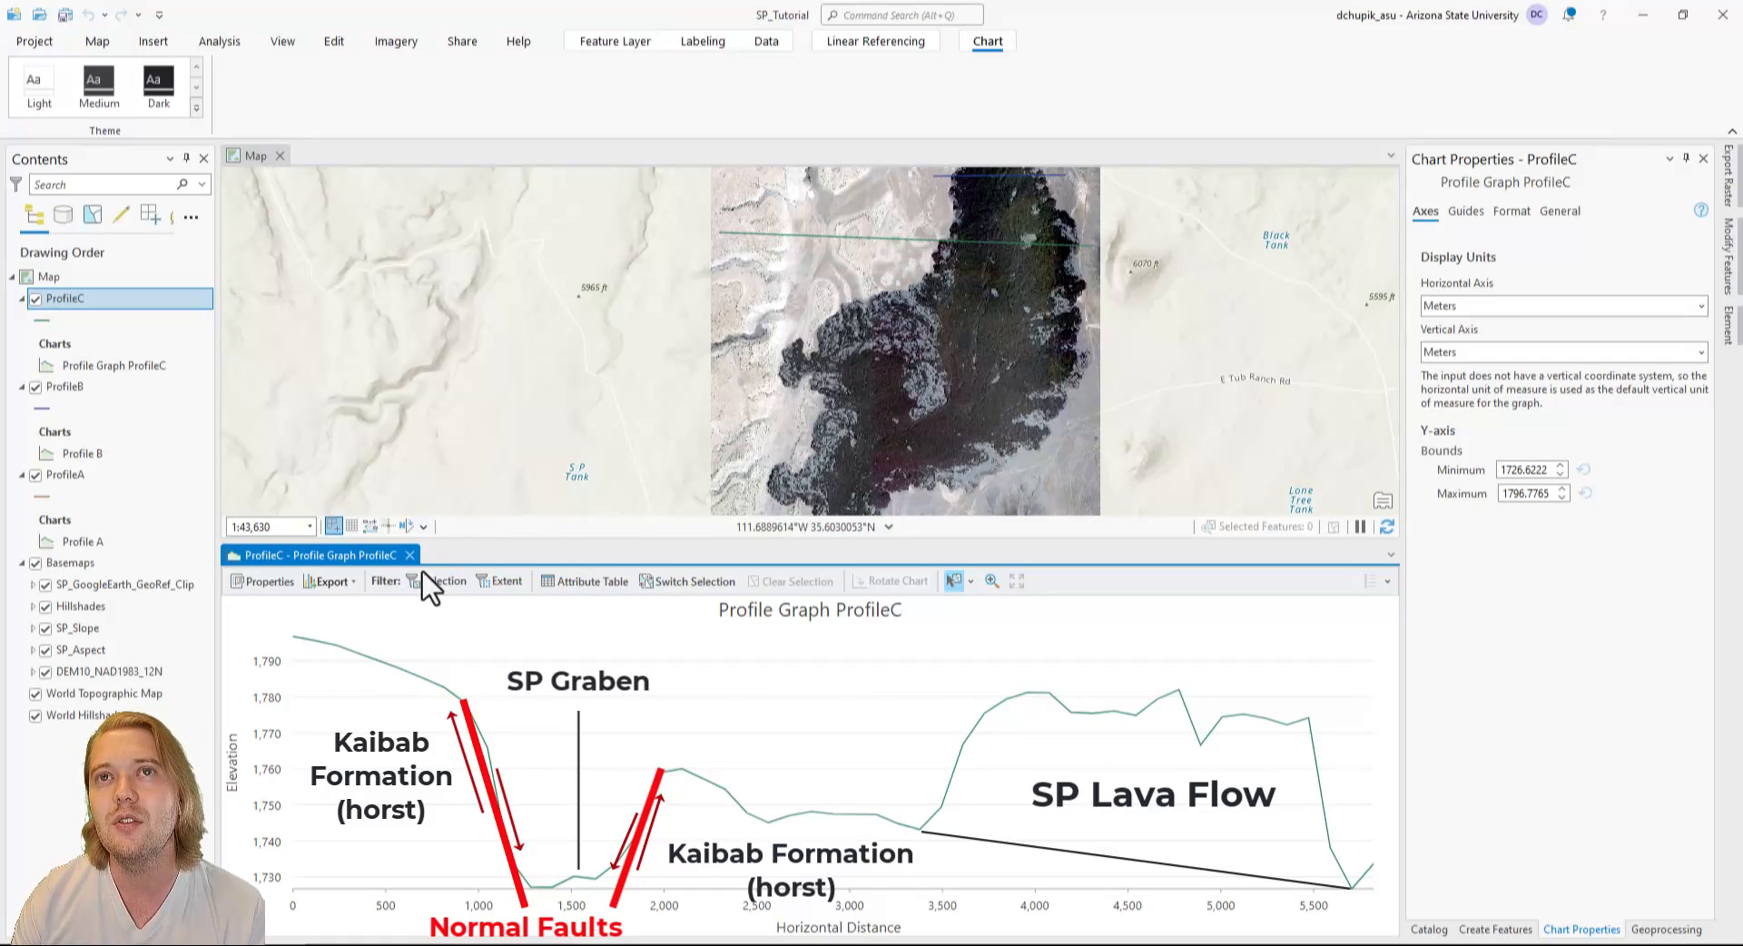
mouse_move(368, 659)
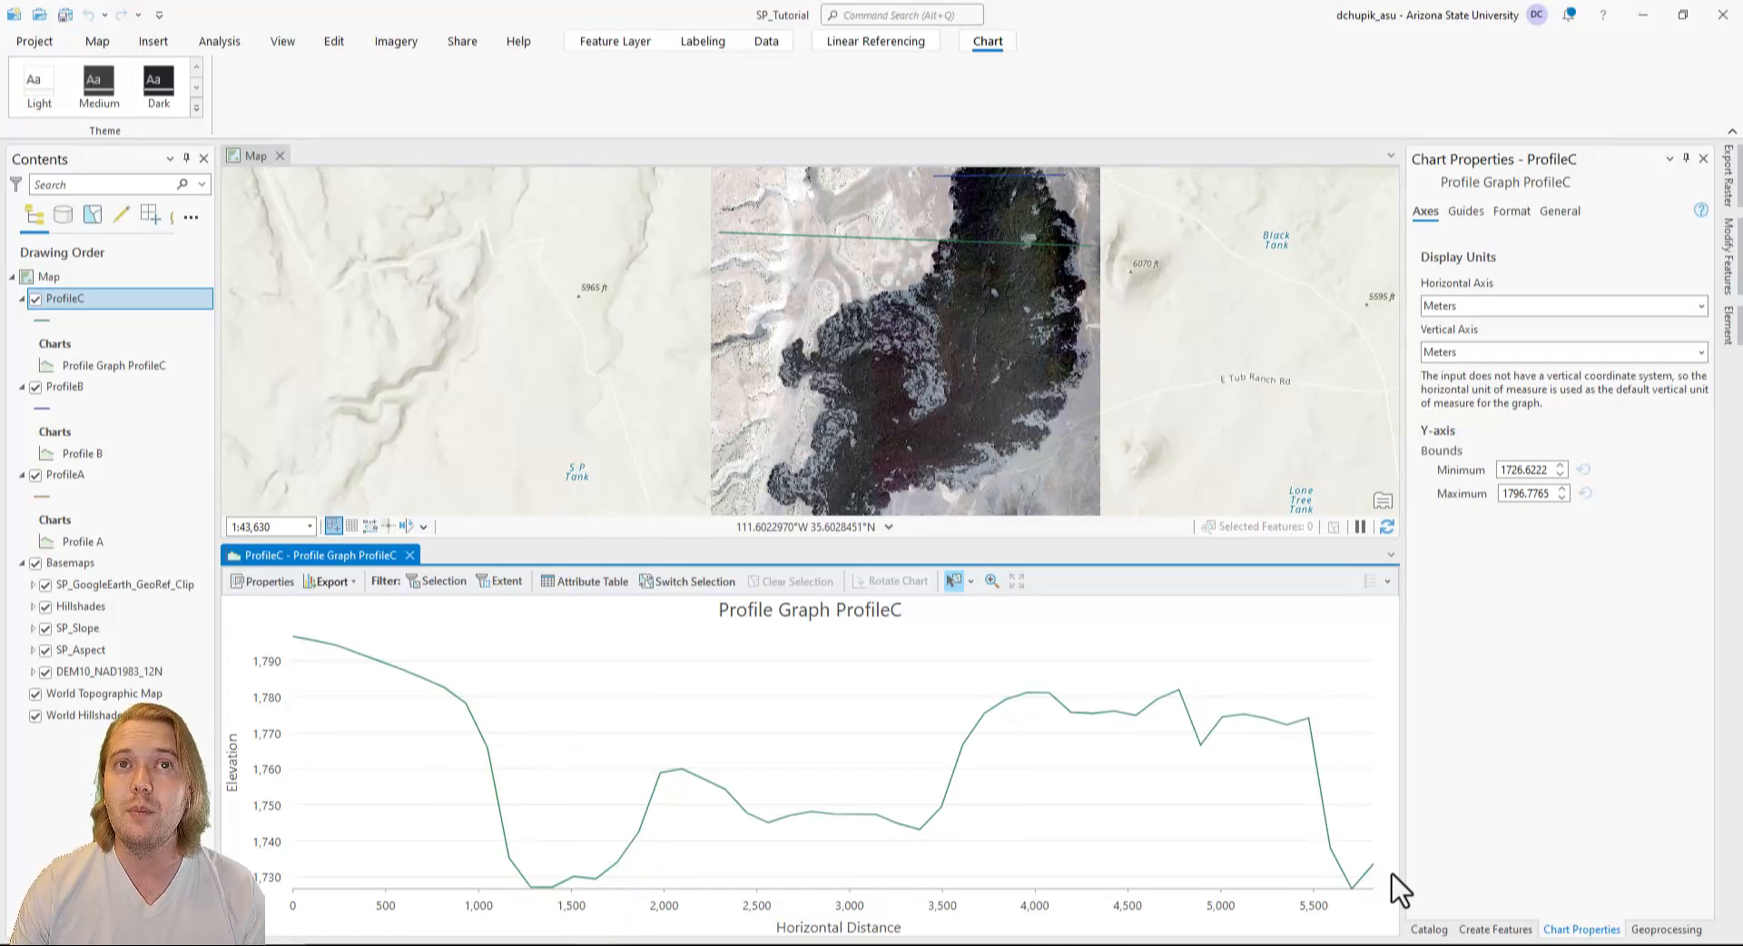
Change the title of the ProfileC chart to Profile C and close the chart view.
left_click(1554, 212)
left_click_drag(1482, 282, 1363, 281)
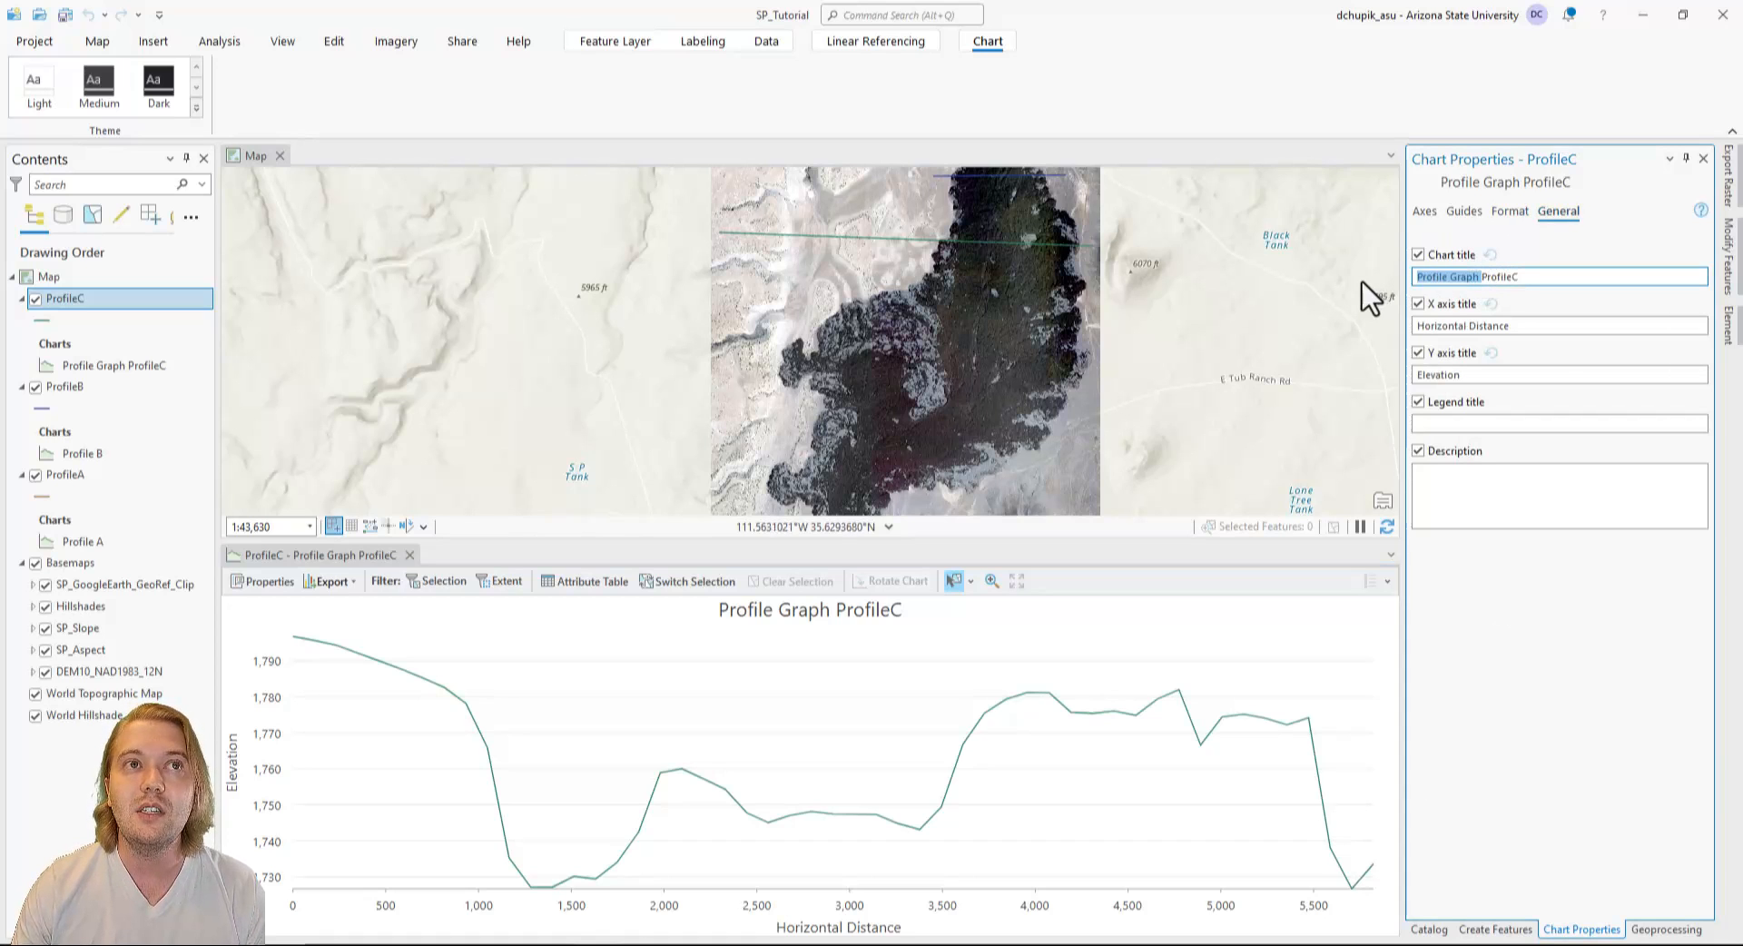
left_click(1448, 277)
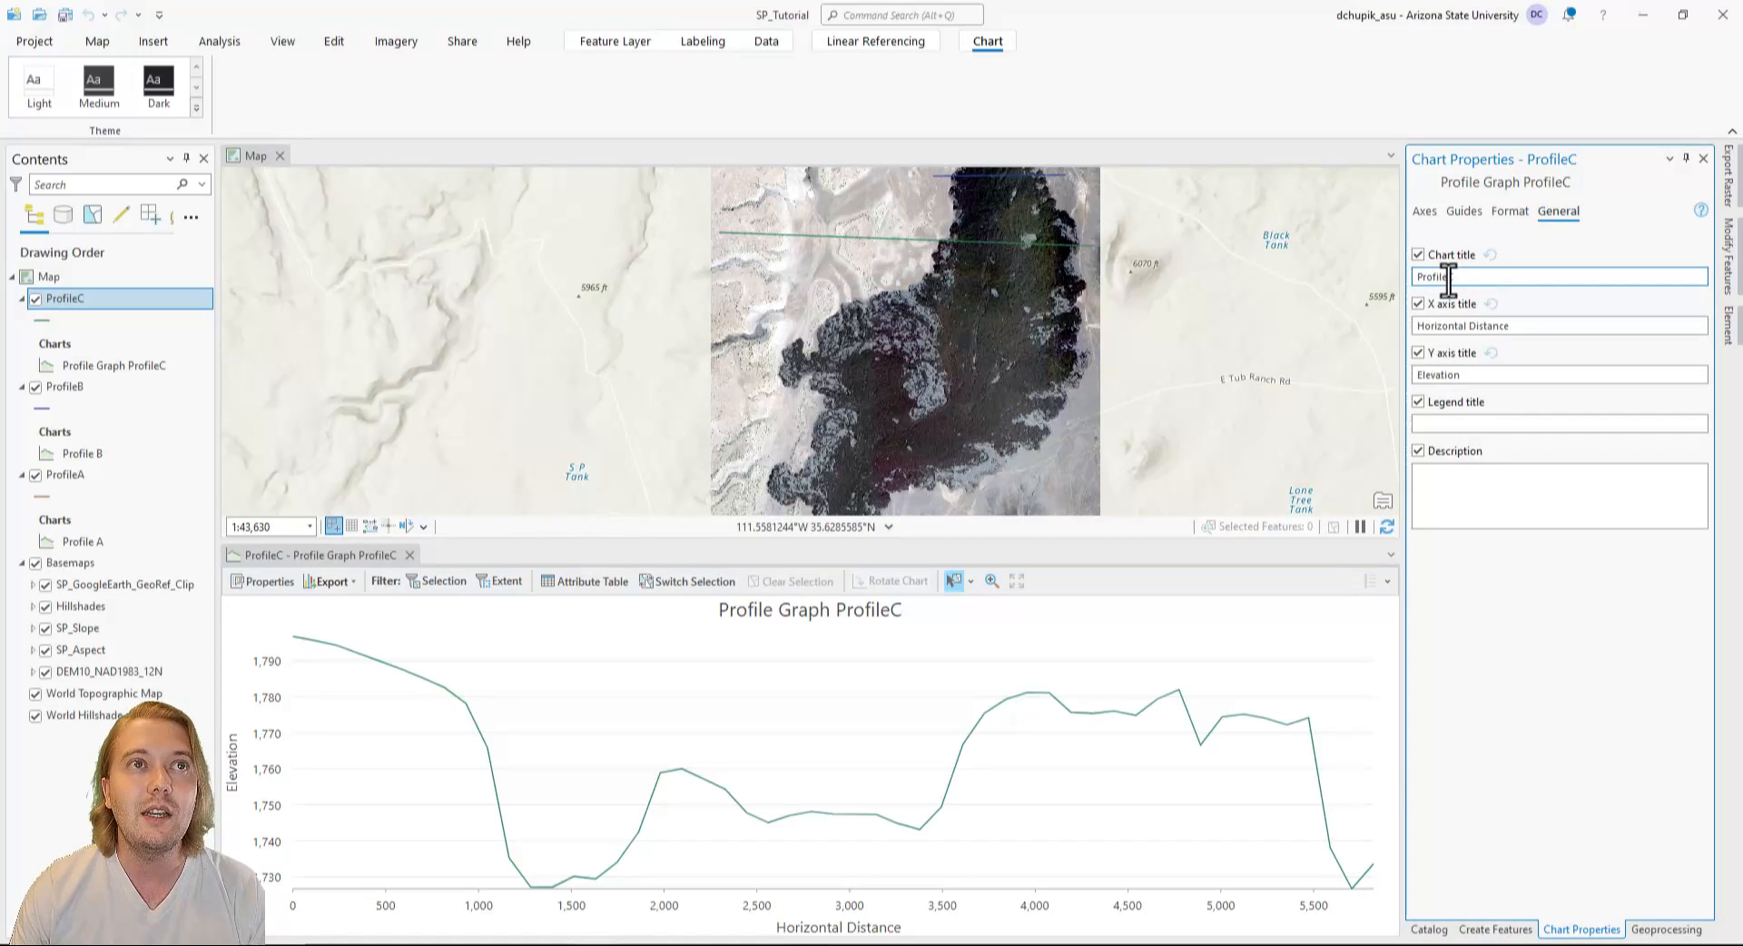
left_click(1503, 630)
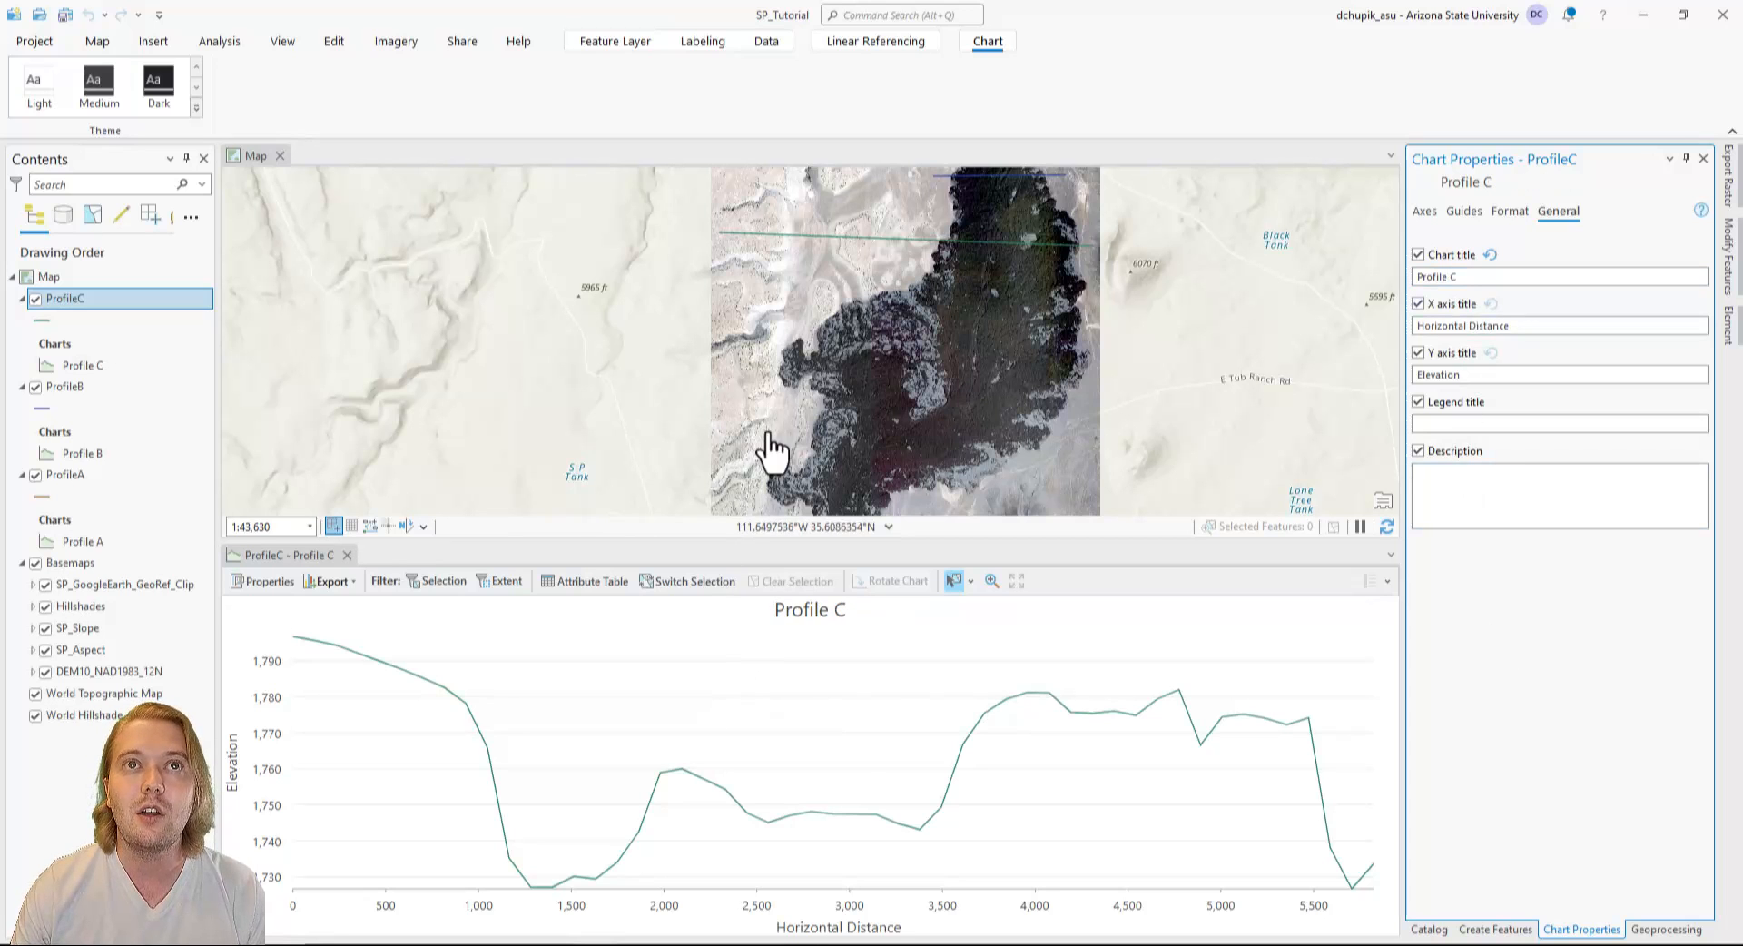
scroll(770, 447, "down", 2)
left_click(347, 556)
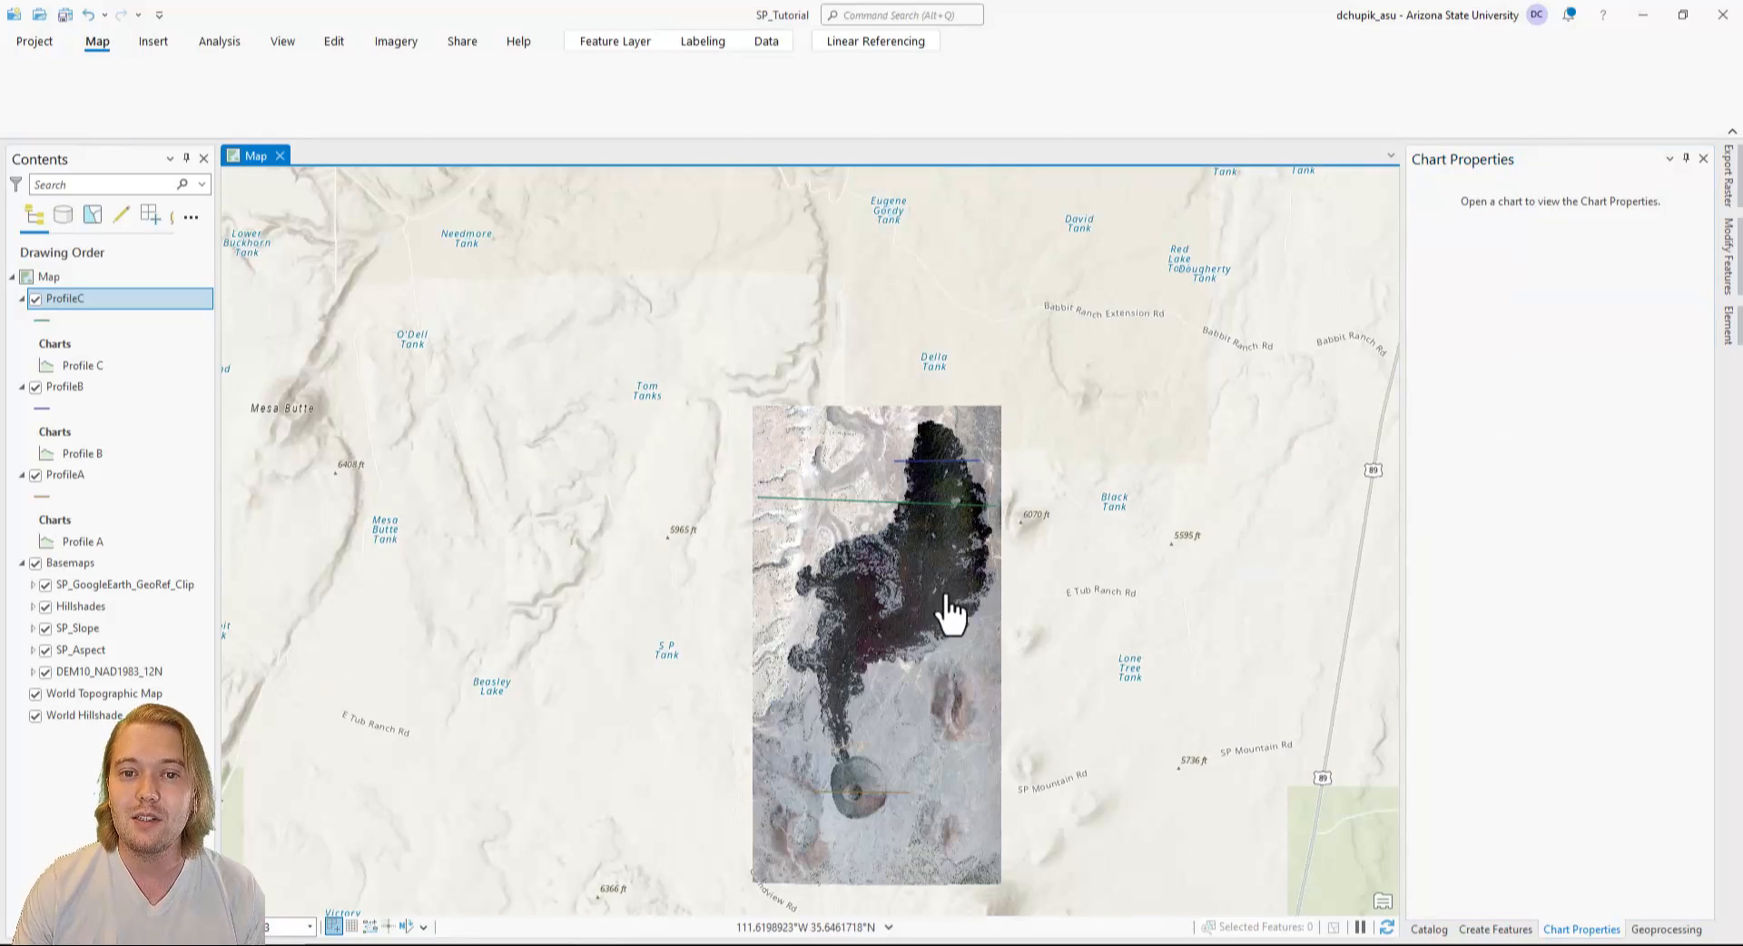
Add a new group layer to the map and name it Profiles.
left_click(19, 301)
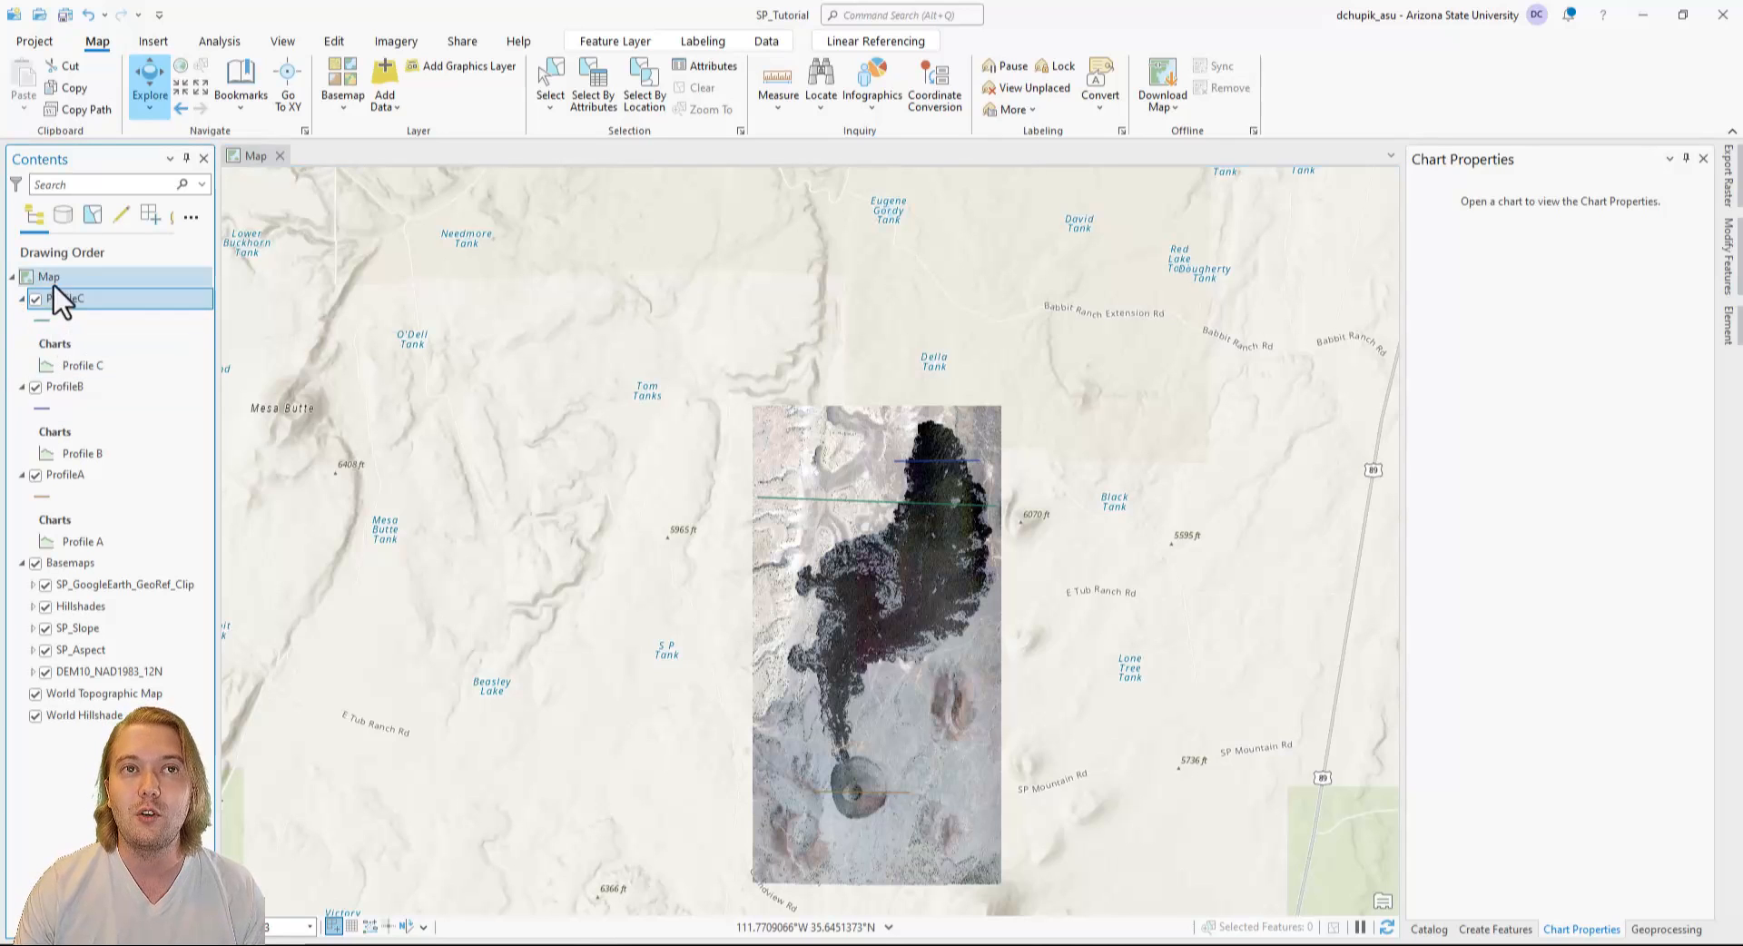
right_click(50, 277)
left_click(118, 286)
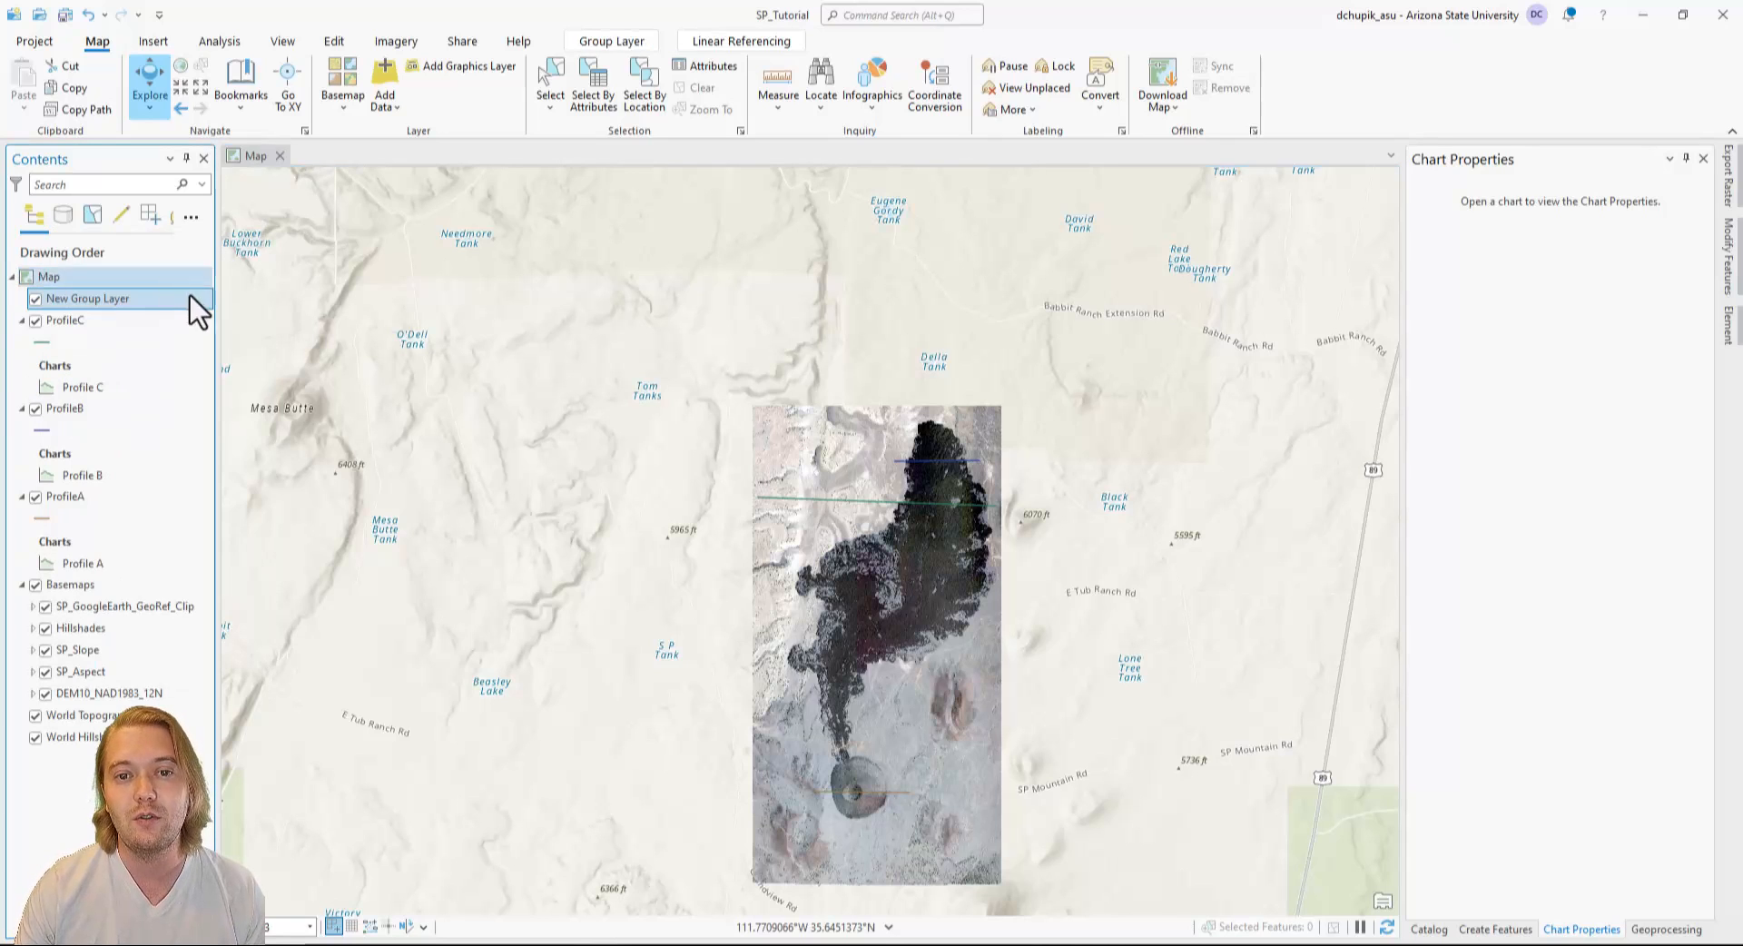
double_click(95, 302)
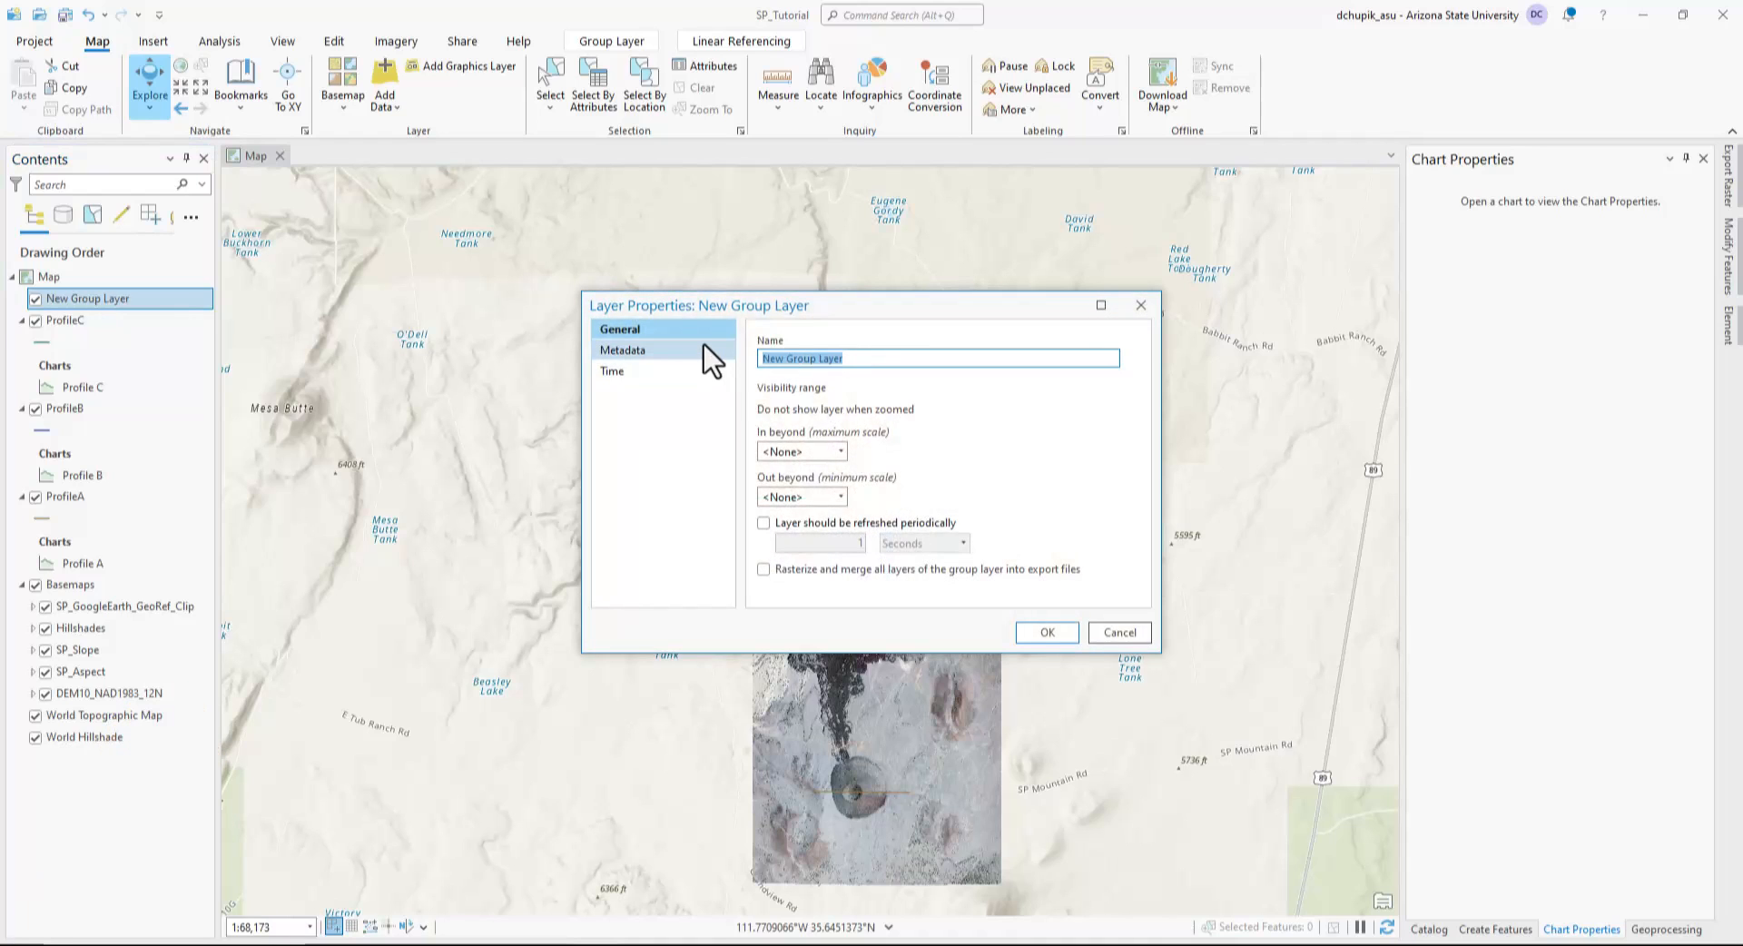
type("Profiles")
left_click(1047, 633)
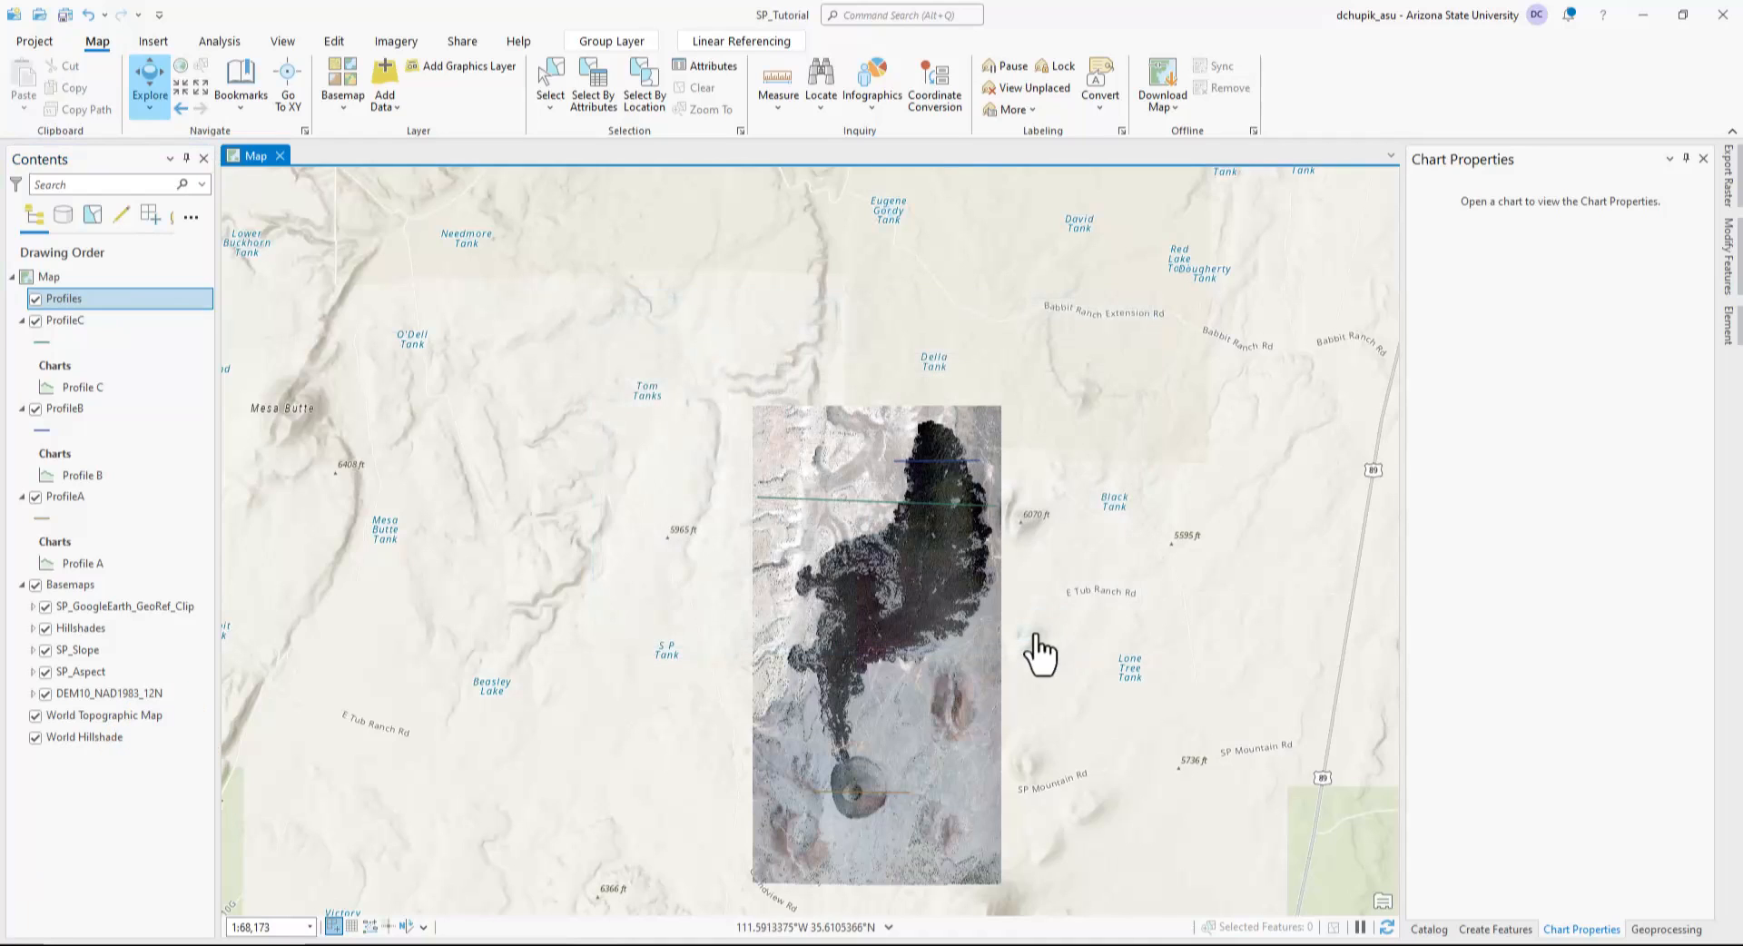
Move the ProfileA, ProfileB and ProfileC layers with their charts into the Profiles group layer.
left_click_drag(85, 494, 62, 308)
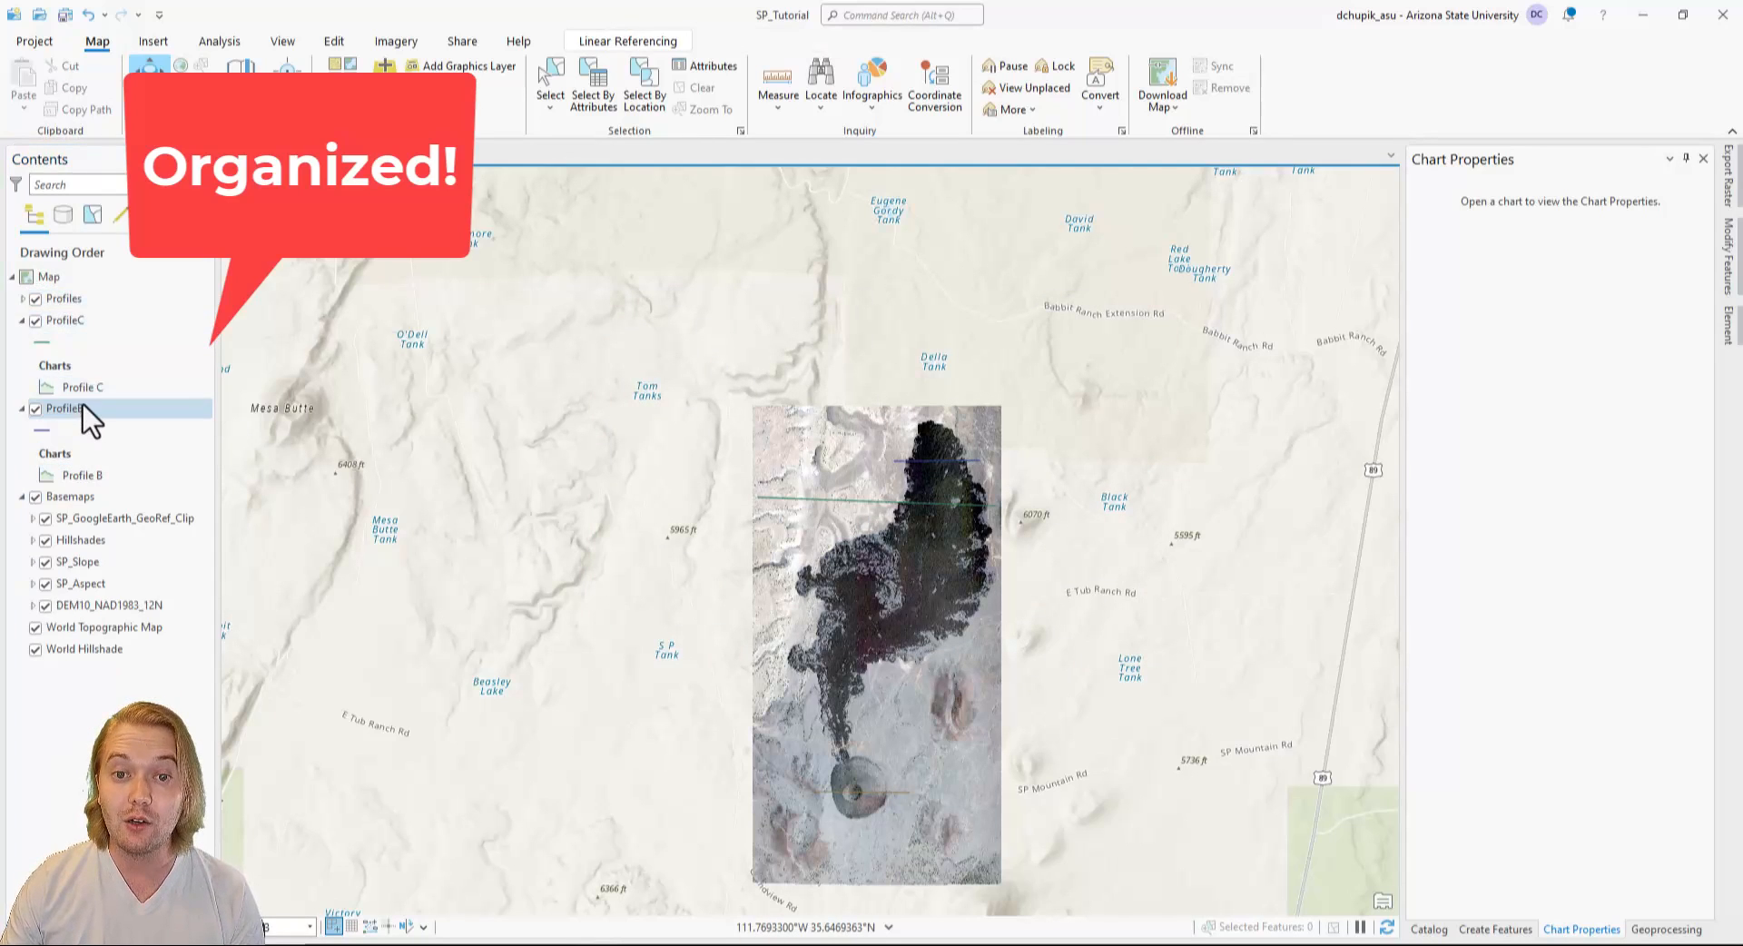
left_click_drag(84, 405, 74, 303)
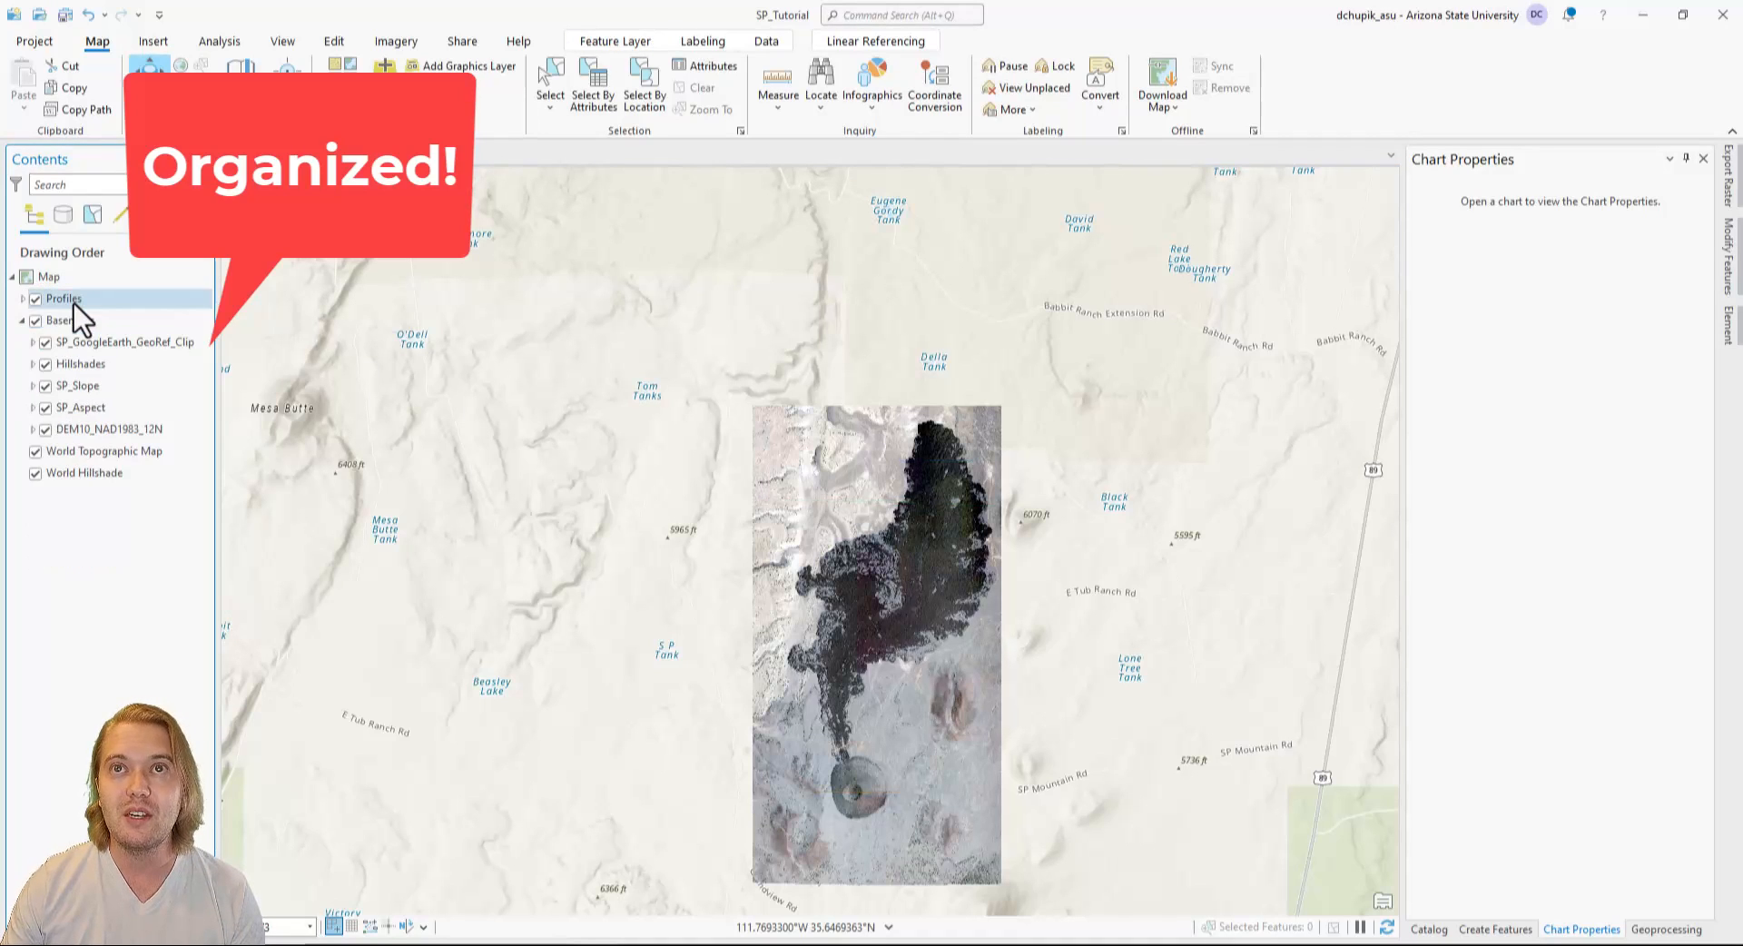
Hide the Profiles group and the SP_GoogleEarth_GeoRef_Clip layer in the map.
left_click(38, 304)
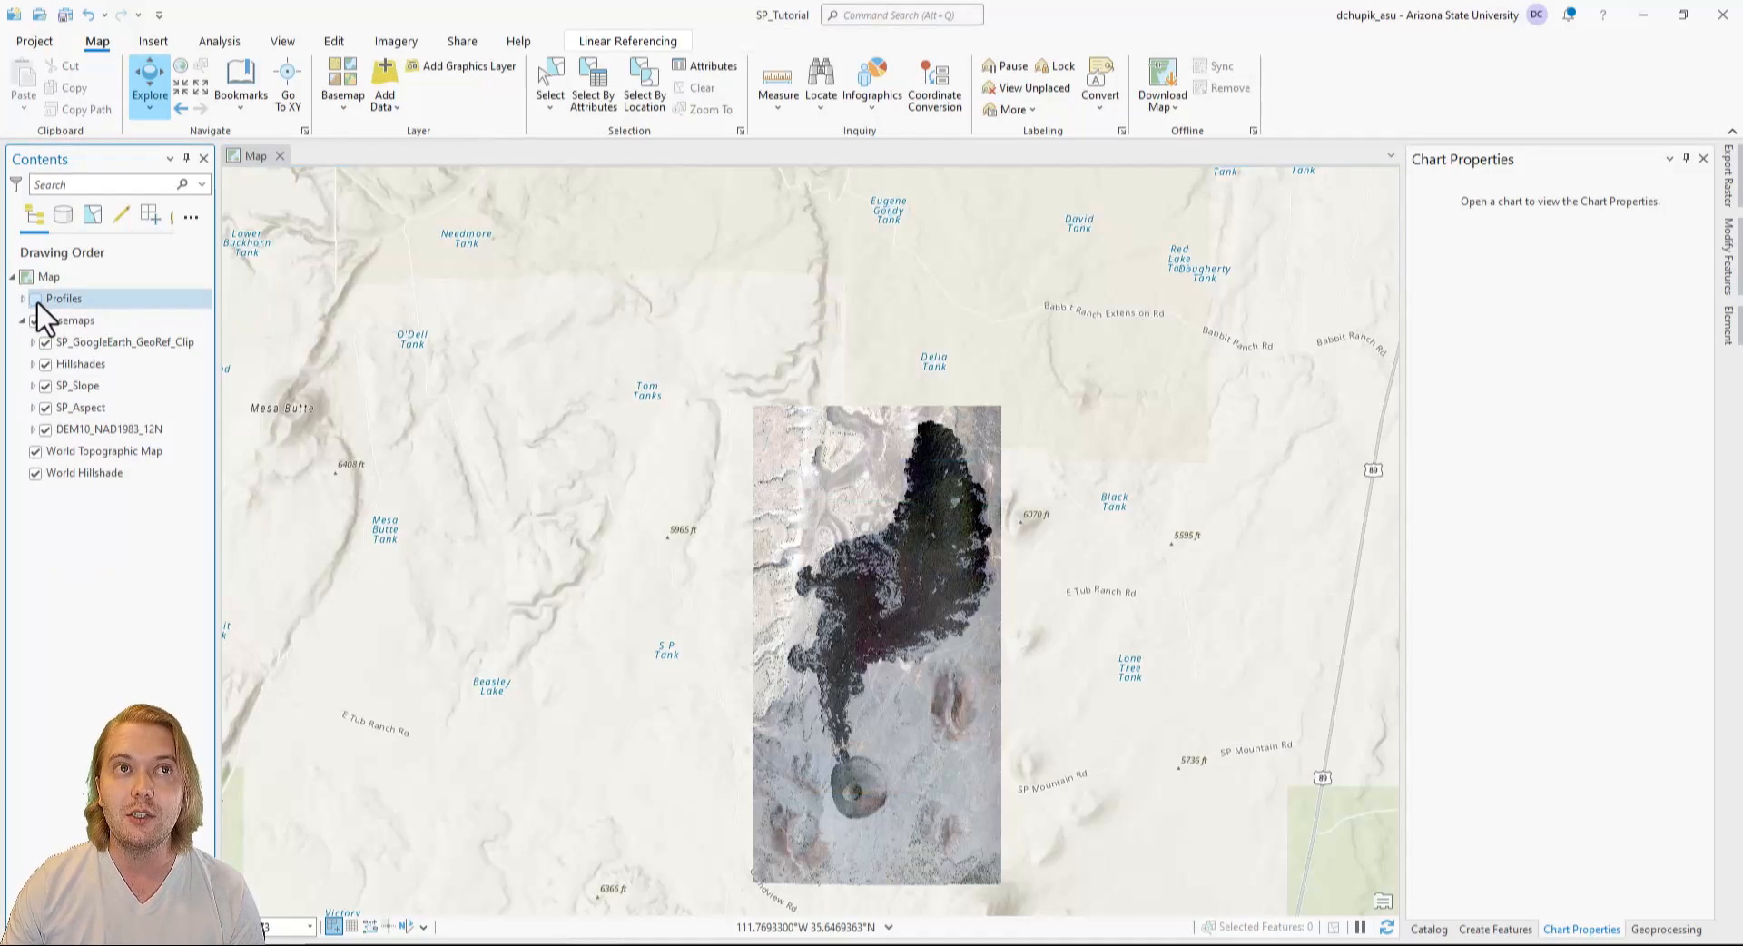
left_click(38, 302)
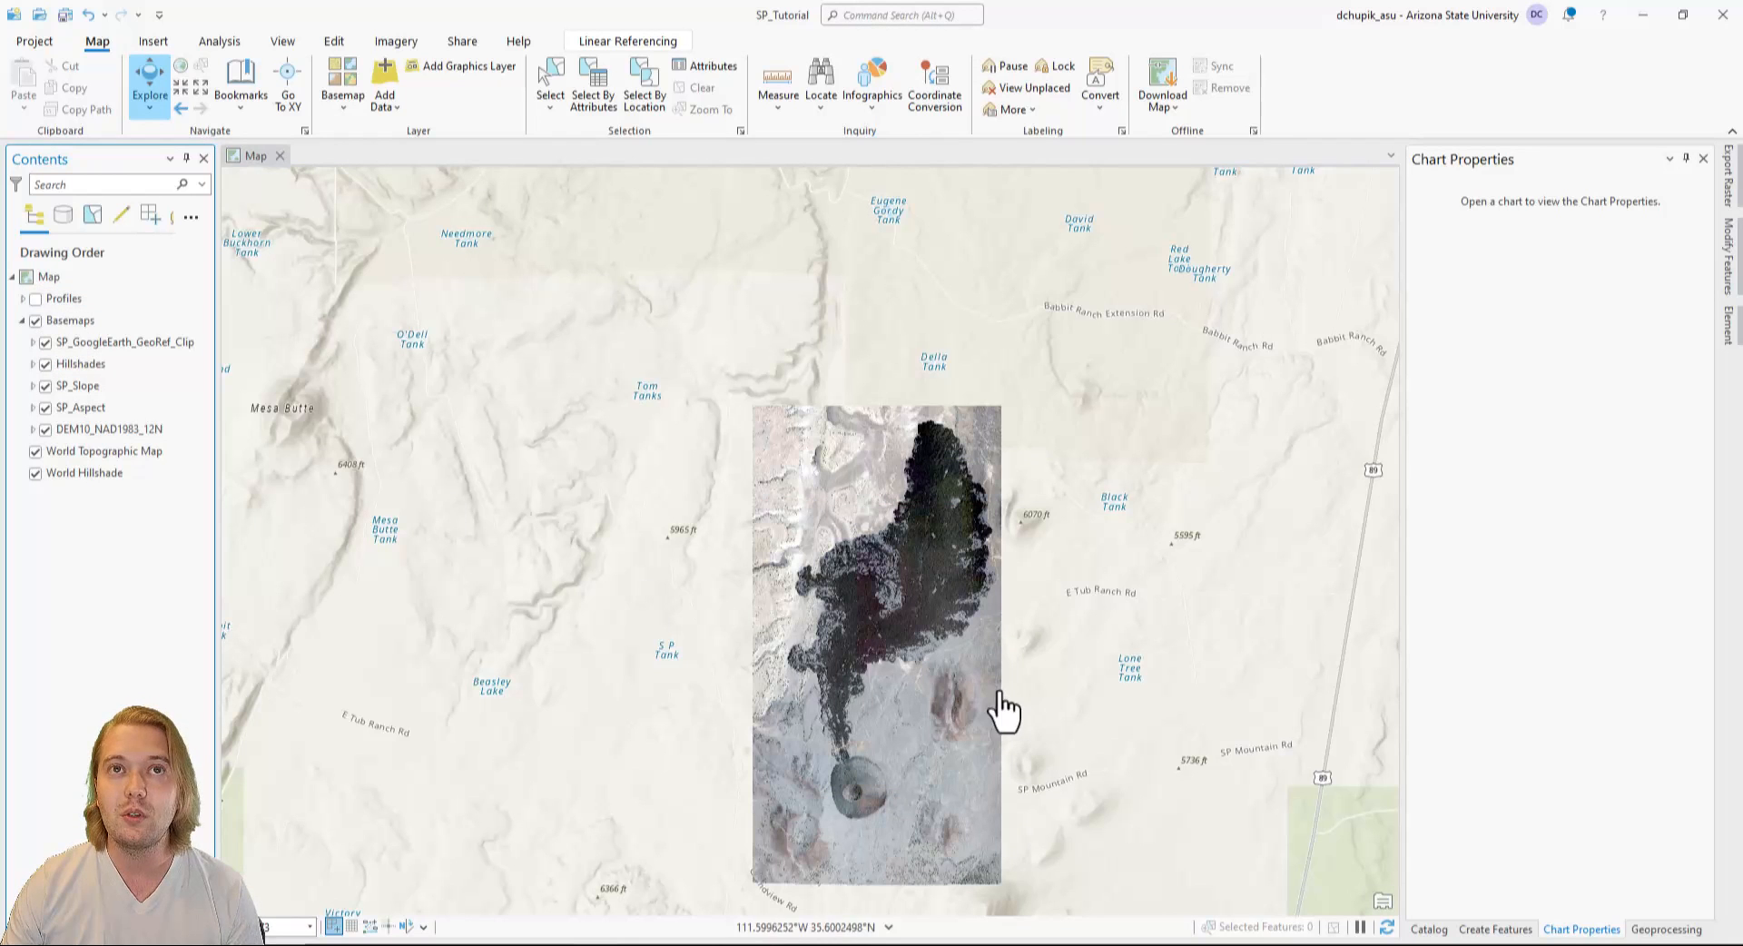
left_click_drag(1003, 712, 895, 626)
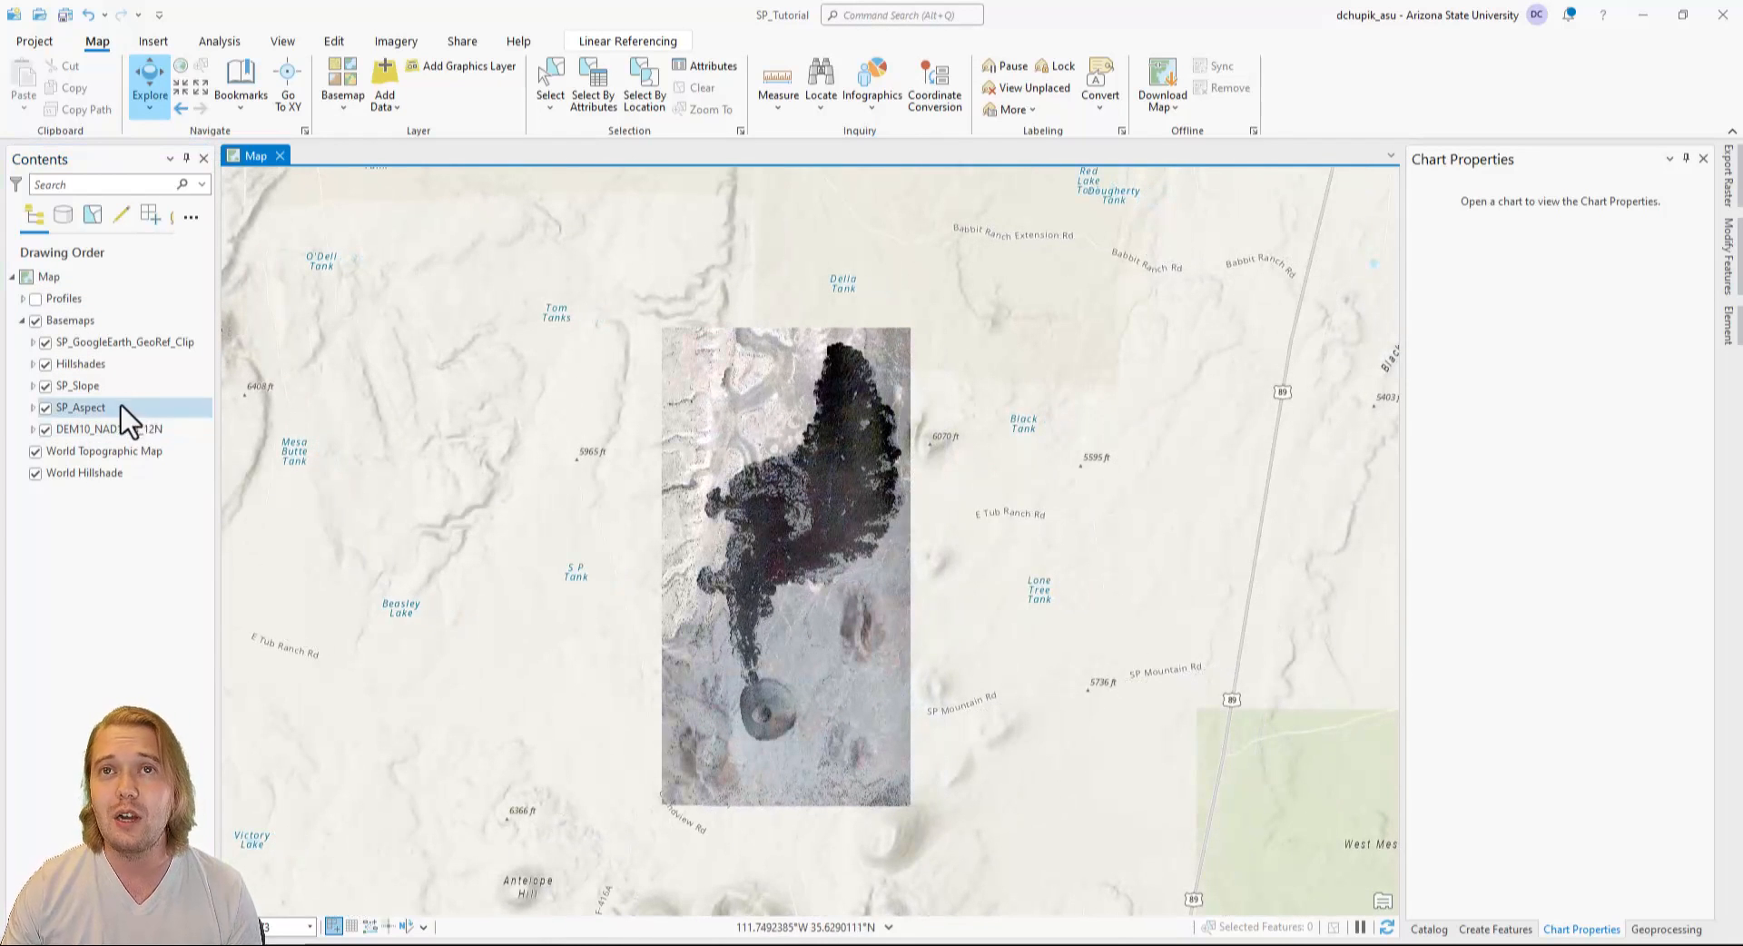
left_click(46, 343)
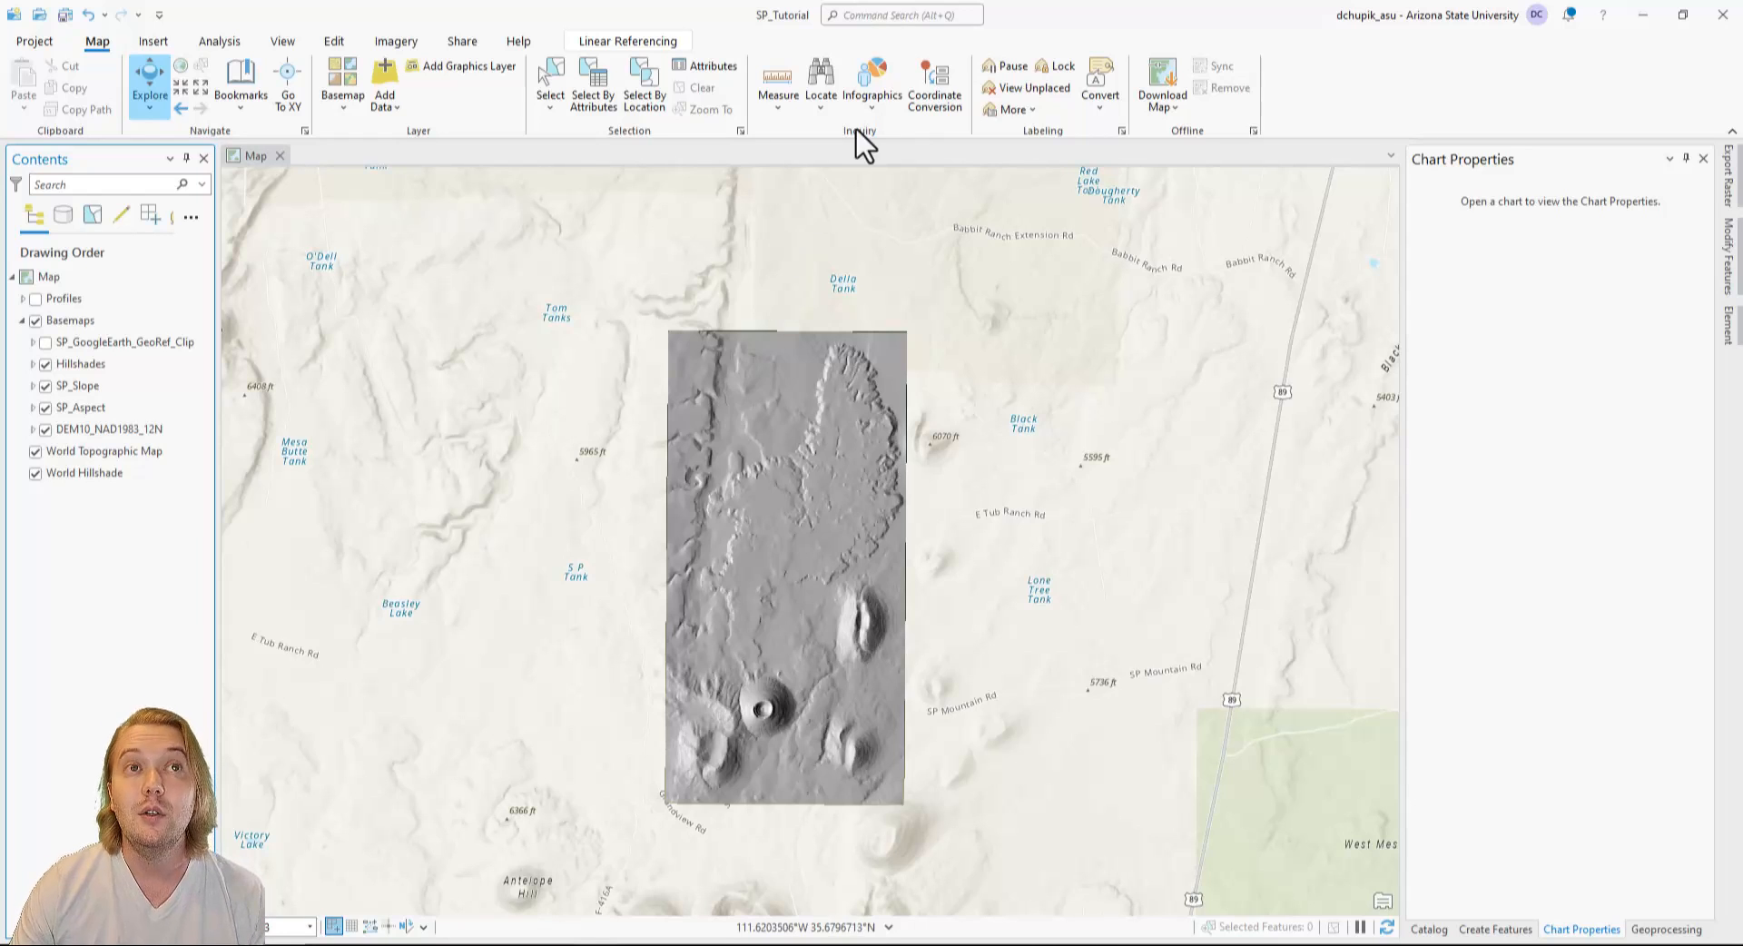
Find and open the Contour (Spatial Analyst Tools) tool and set its input raster to DEM10_NAD1983_12N.
left_click(923, 16)
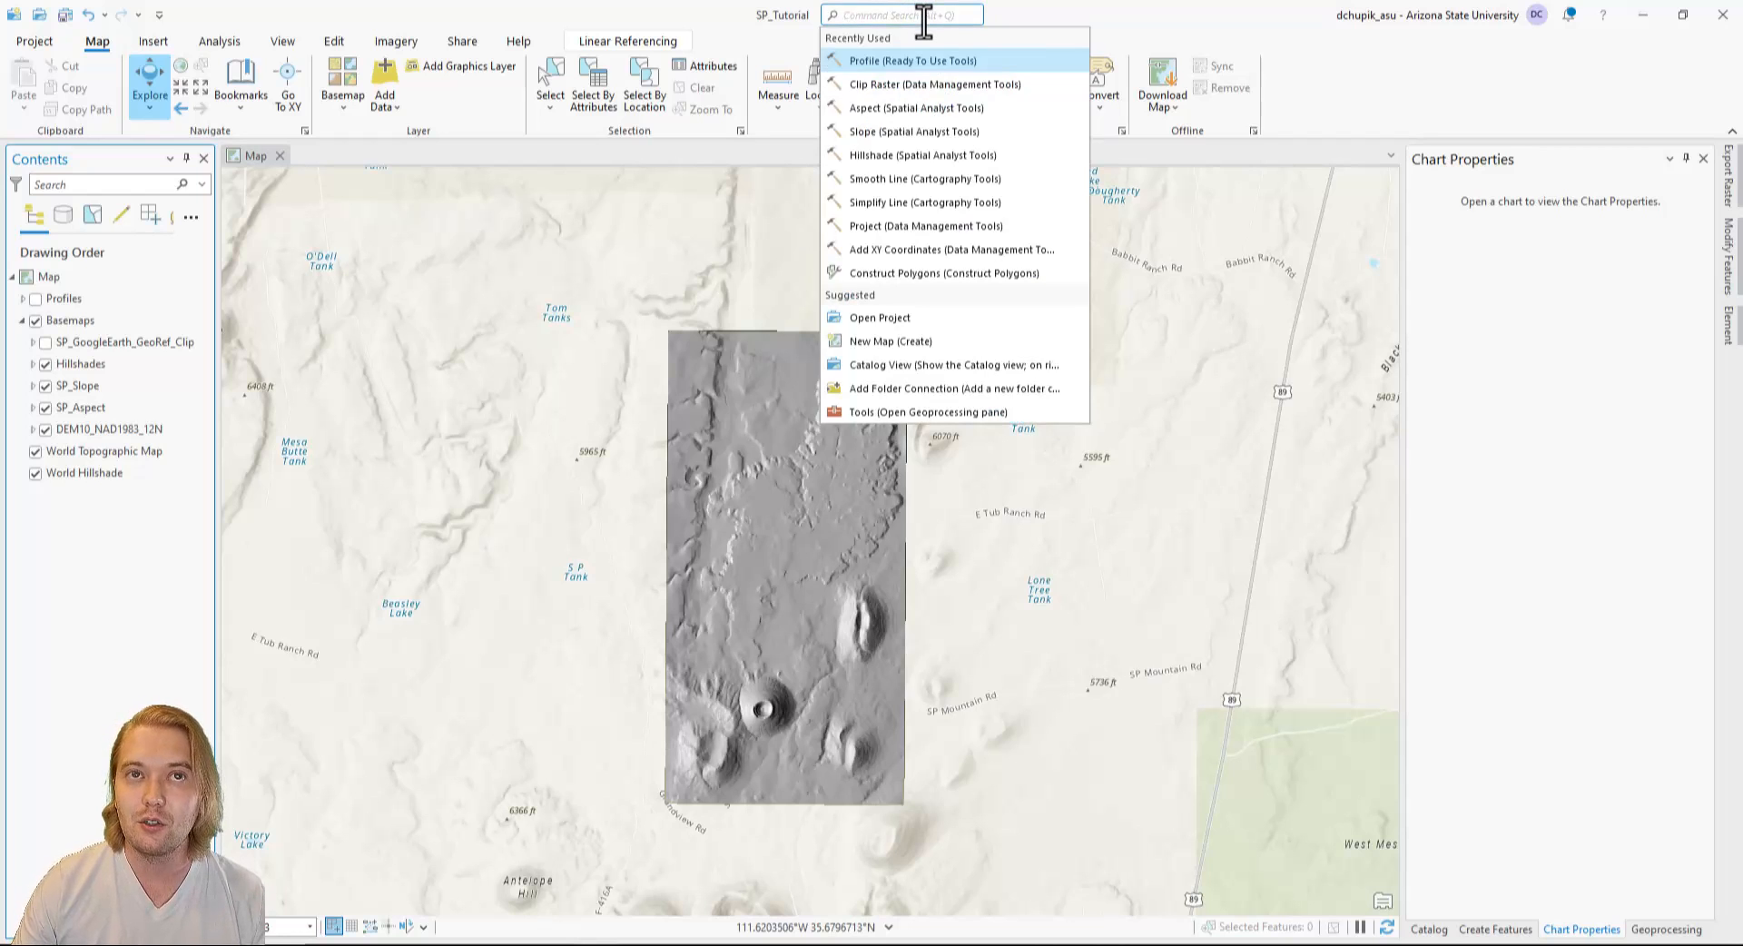
type("contour")
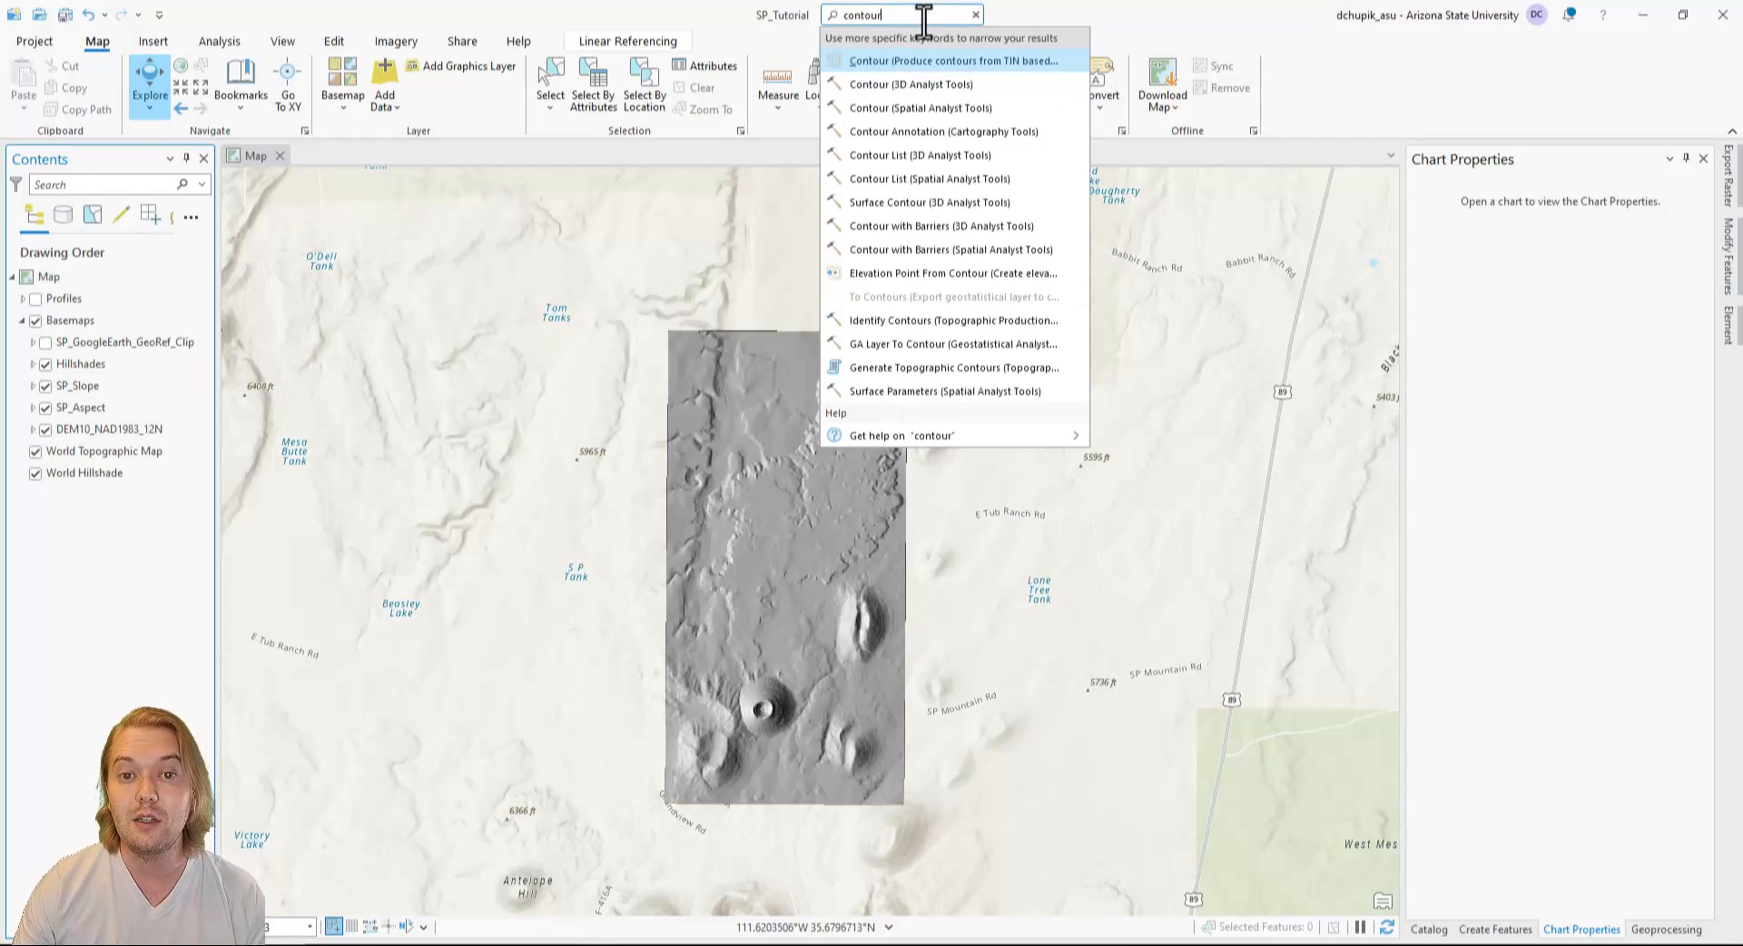
left_click(1022, 110)
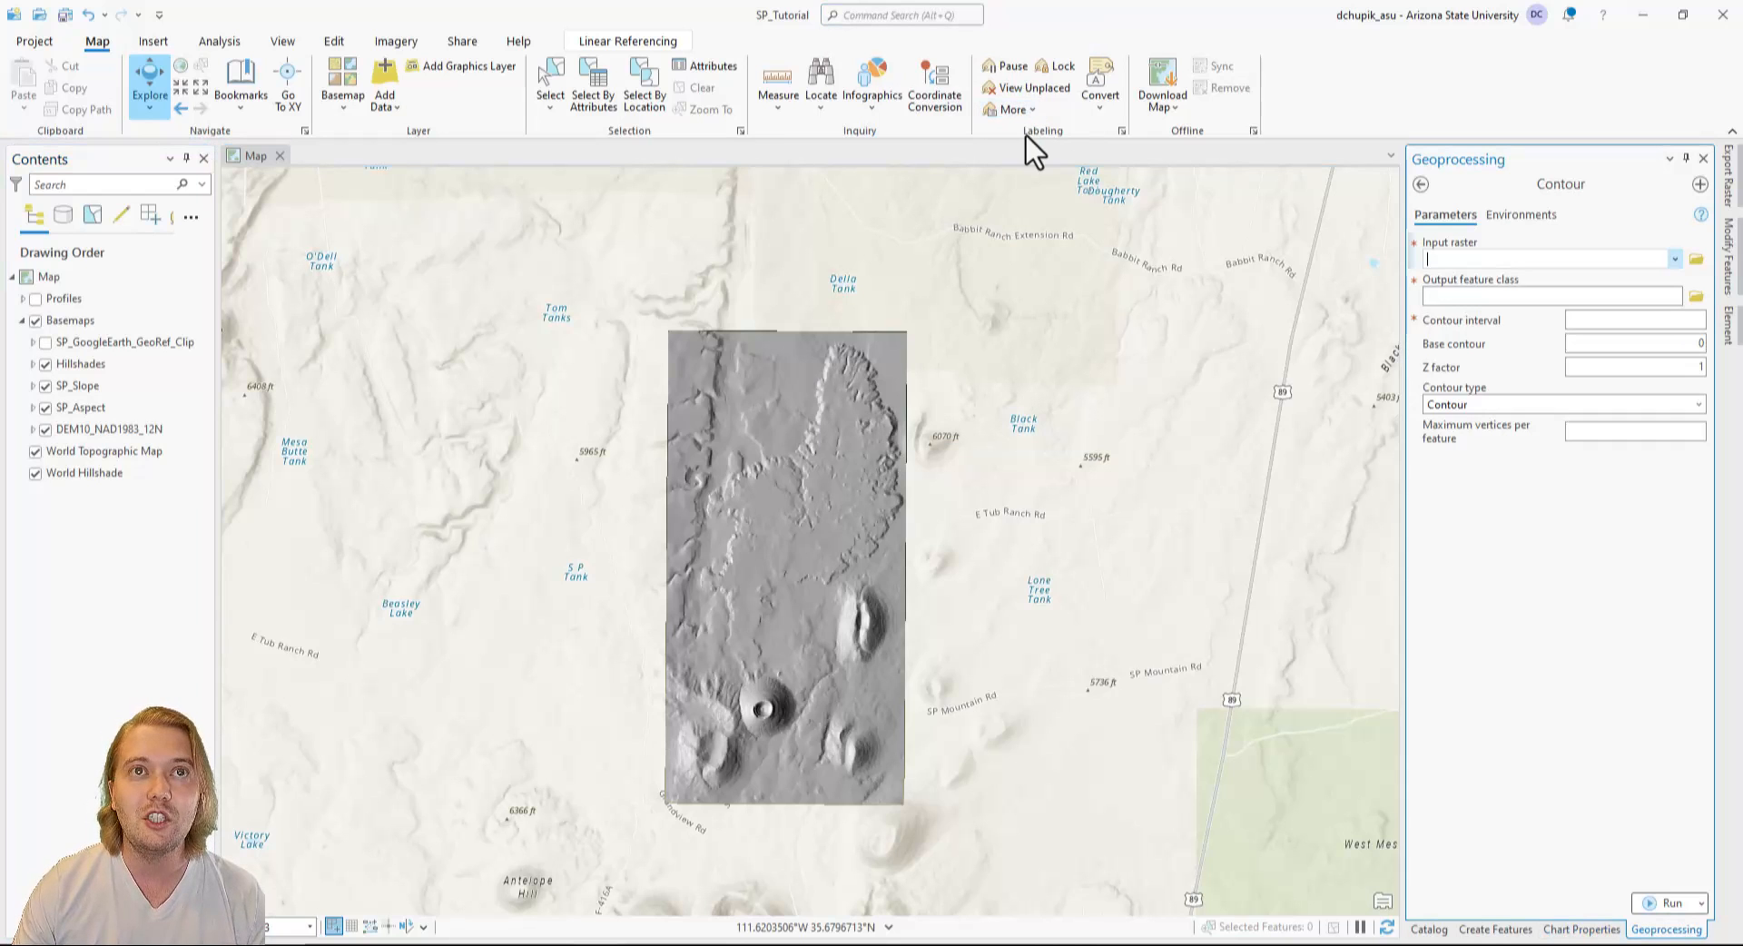
left_click(1675, 259)
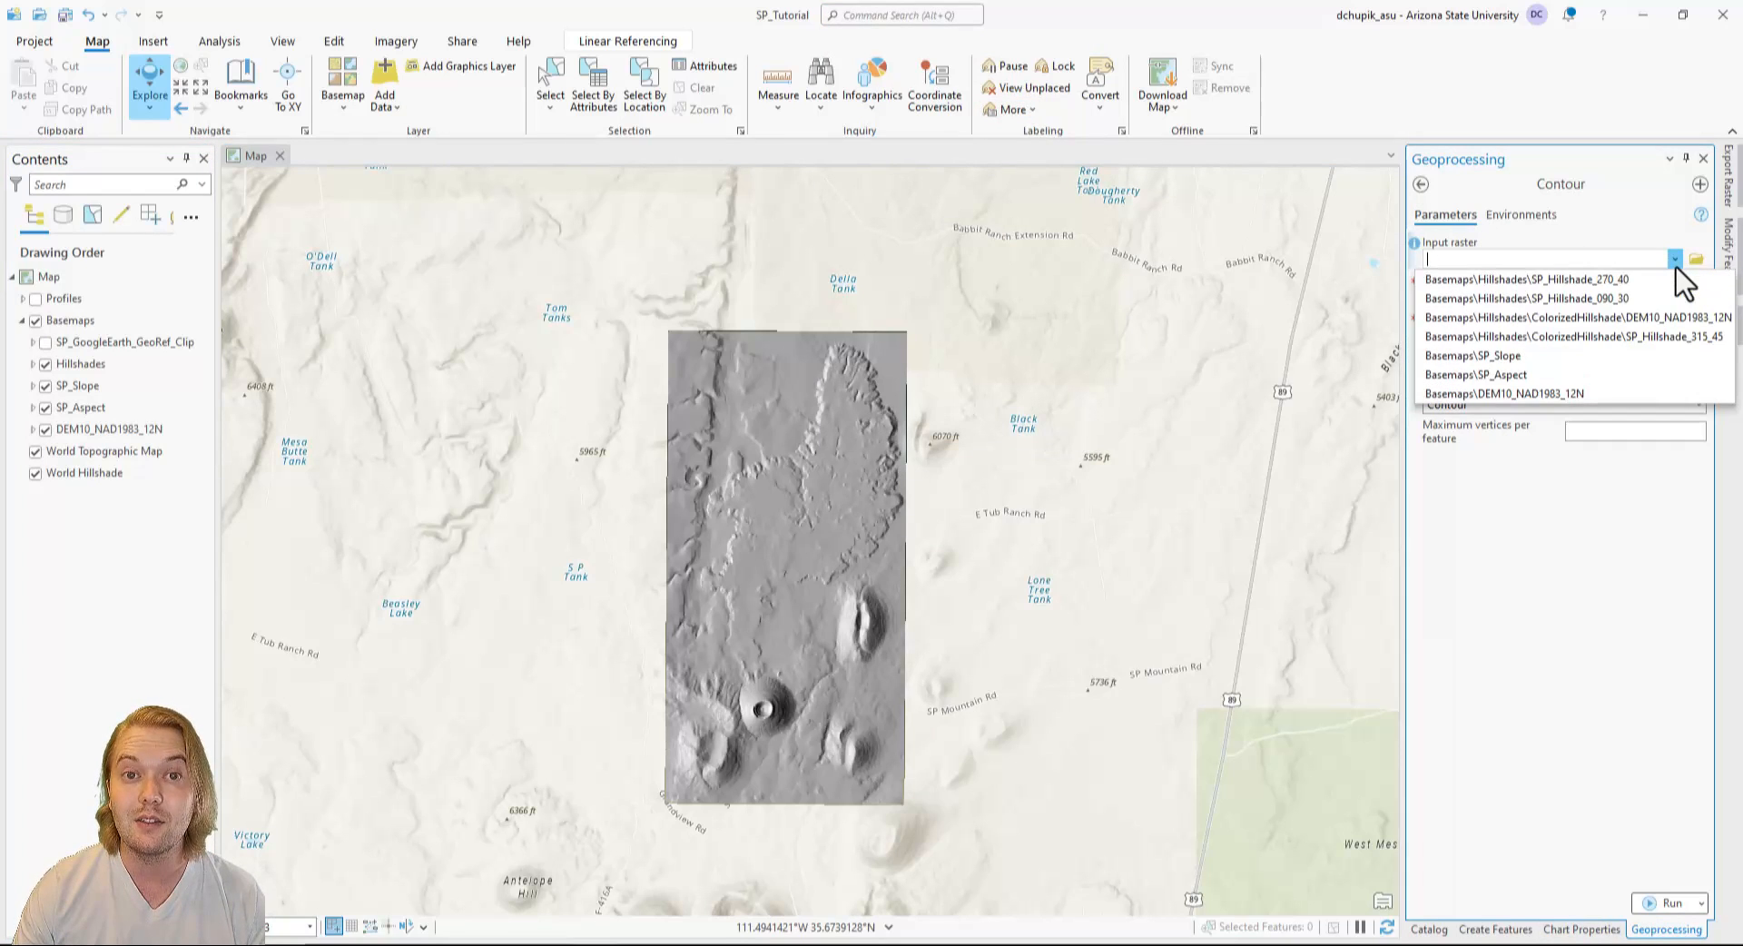
left_click(1609, 393)
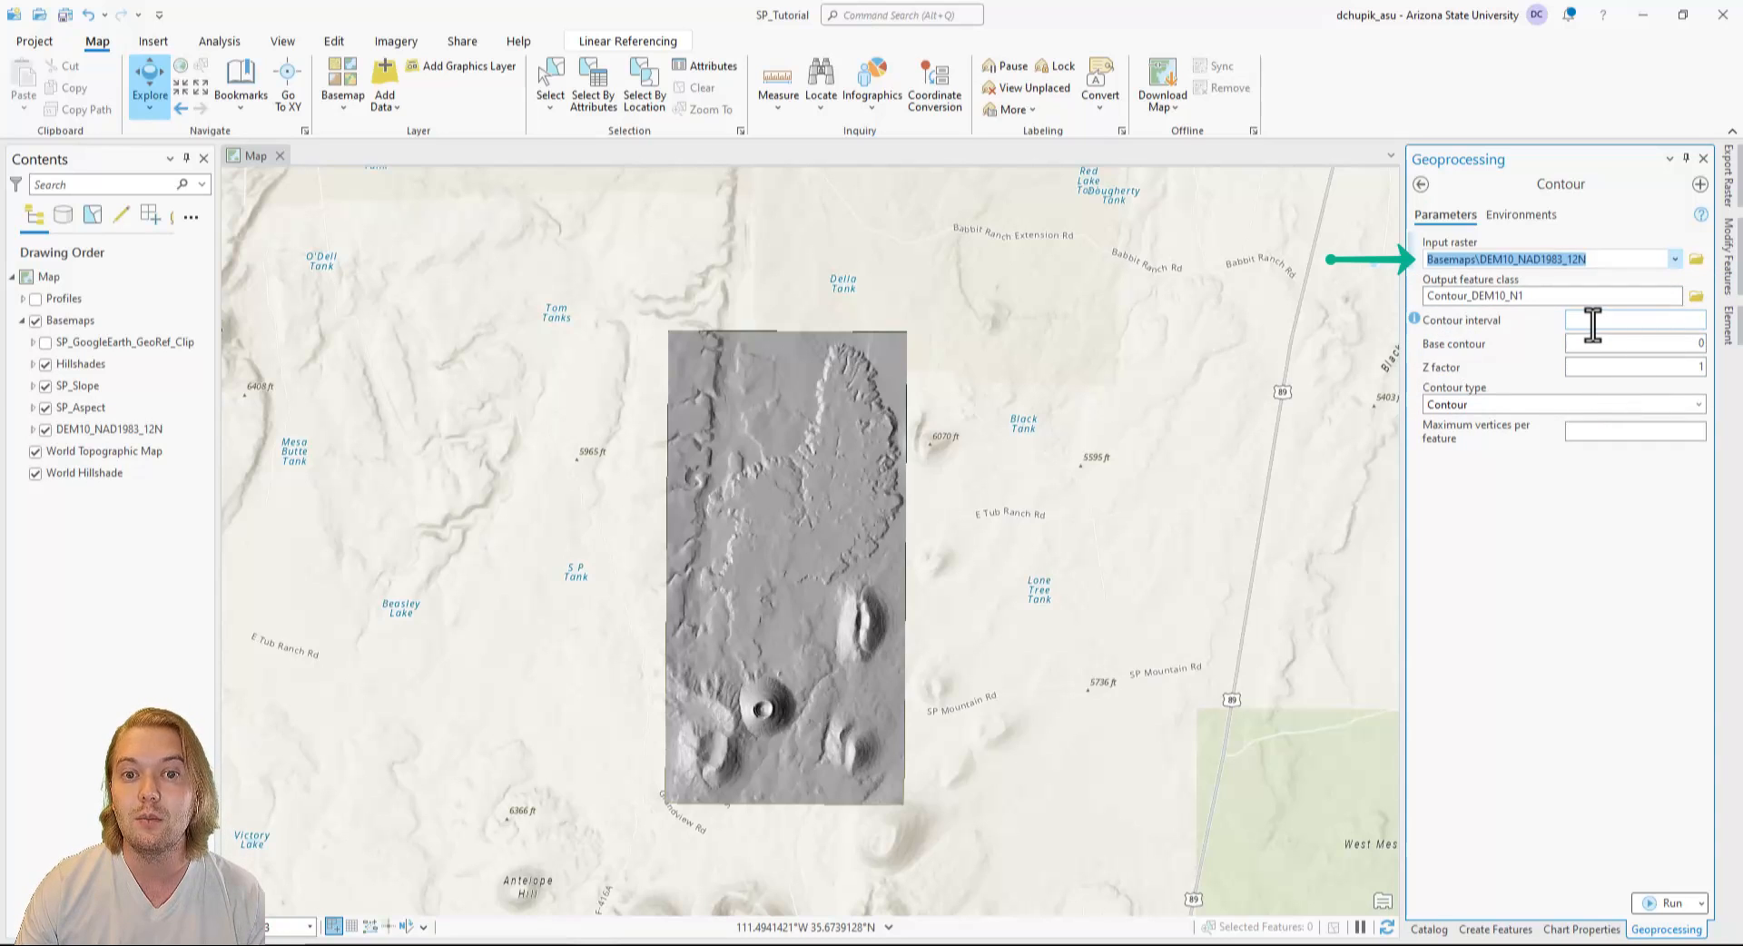
Generate contours with a contour interval of 10 and the output feature class named SP_Contour_10m in SP_Tutorial.gdb.
left_click(1639, 319)
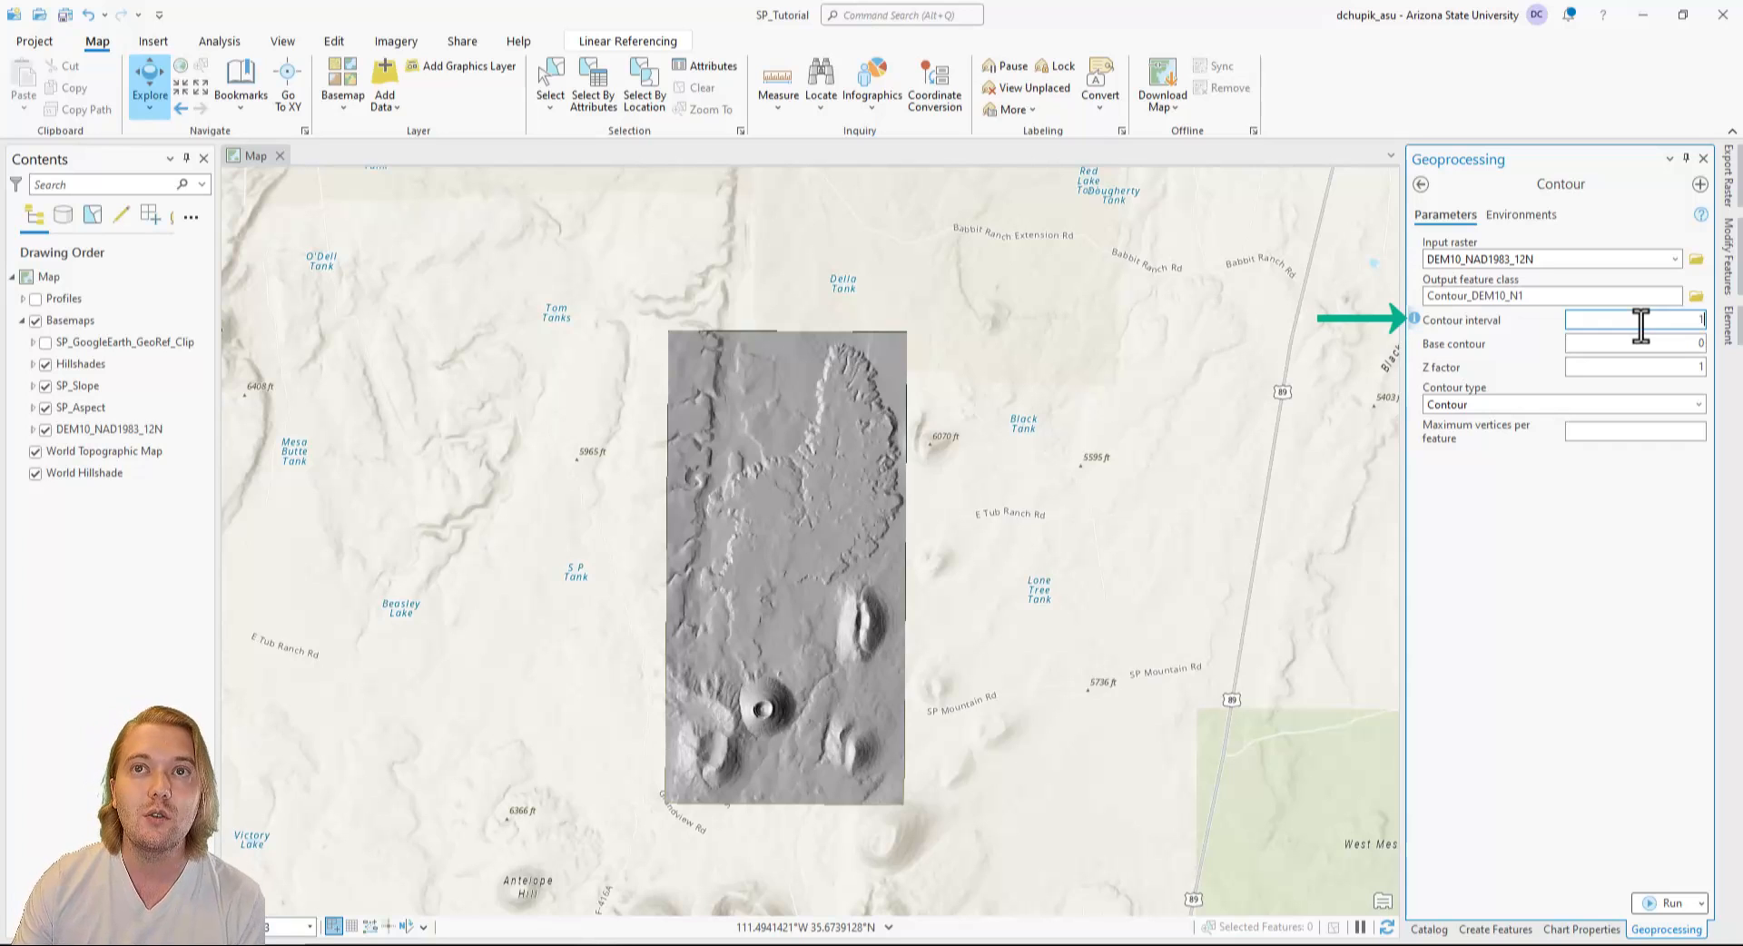
type("10")
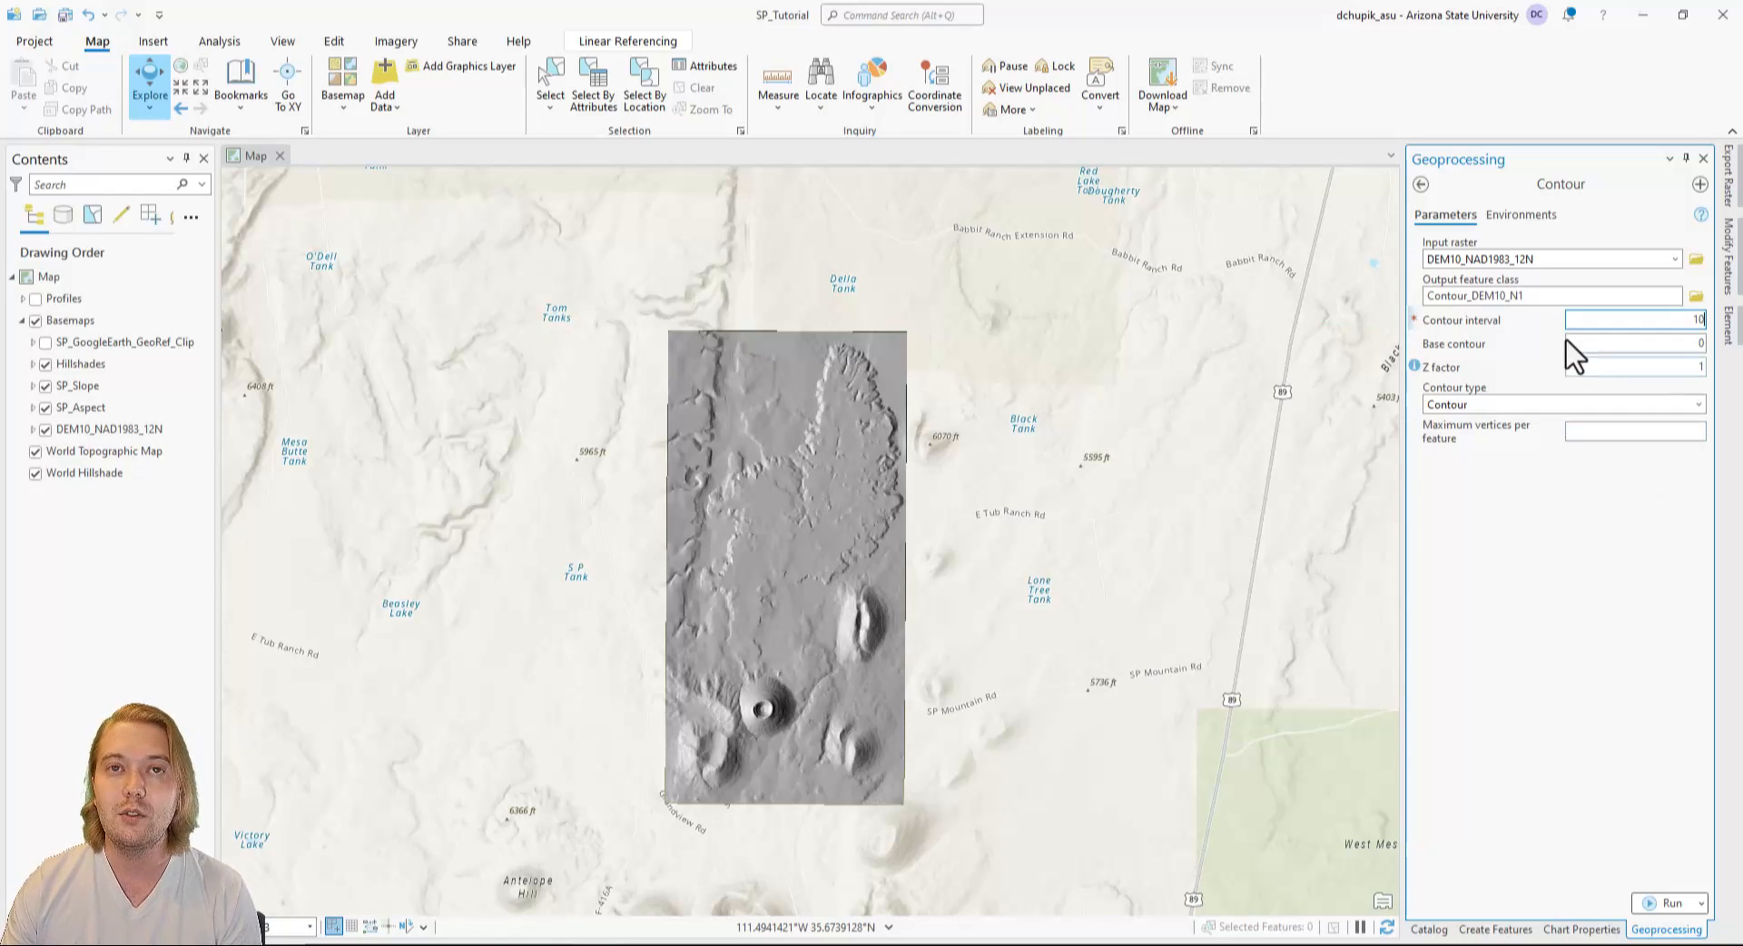
left_click(1561, 292)
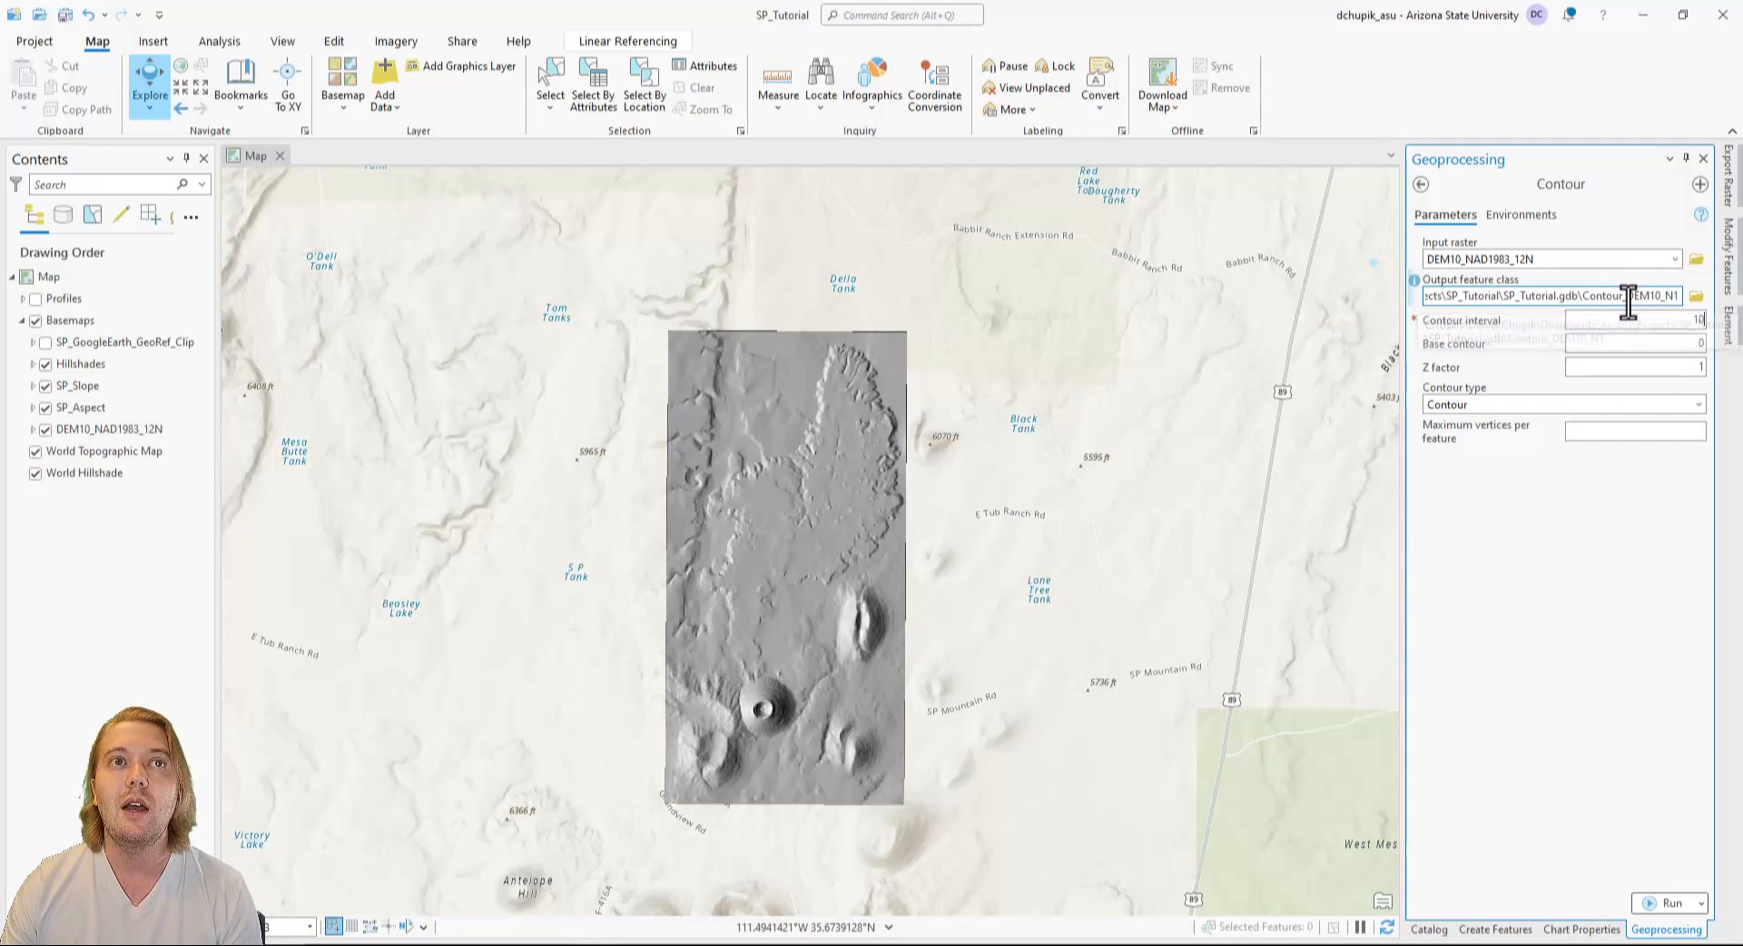
left_click_drag(1627, 300, 1644, 300)
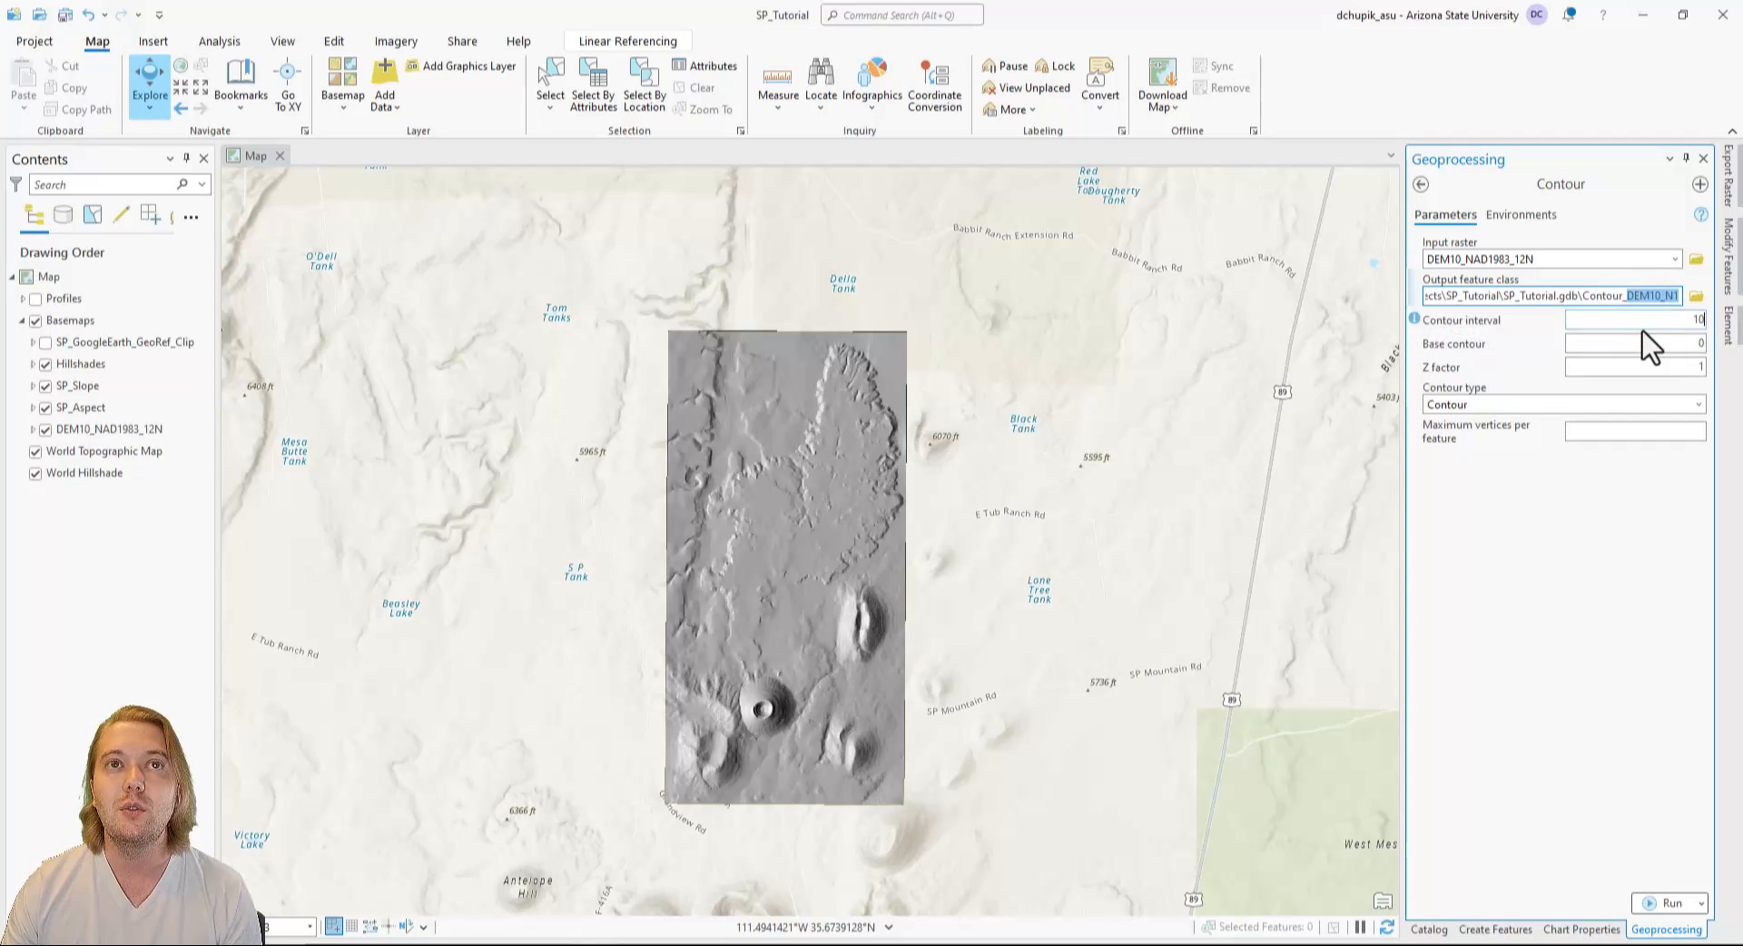
left_click(1639, 323)
type("10")
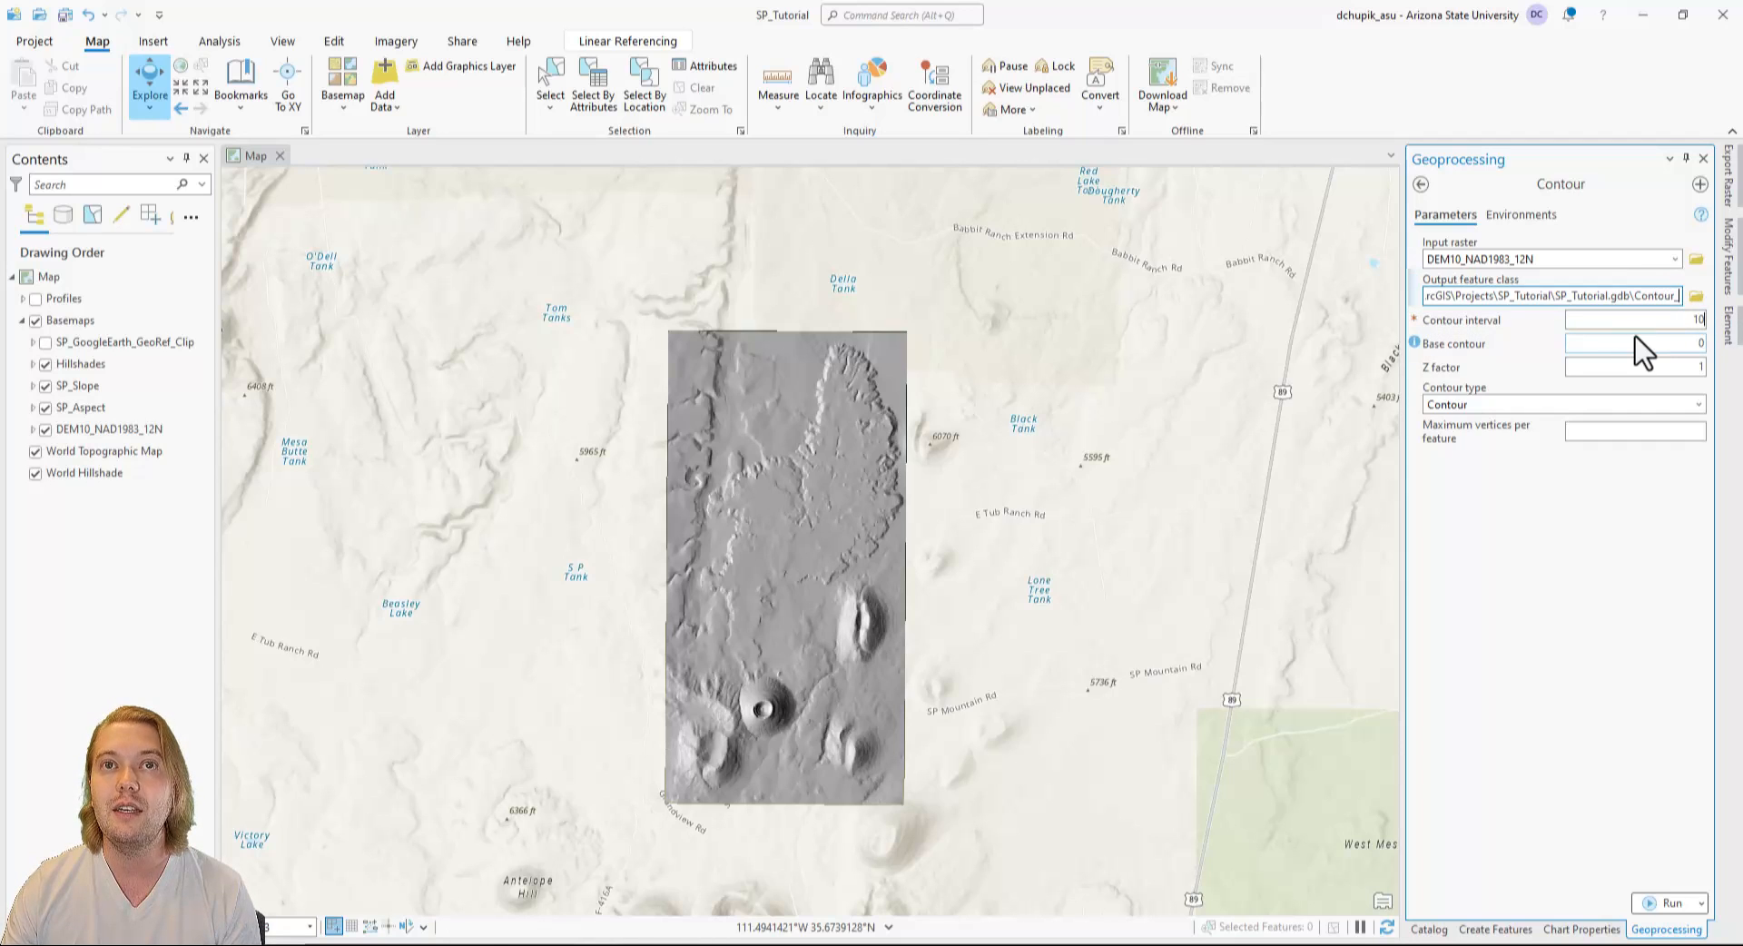
type("10m")
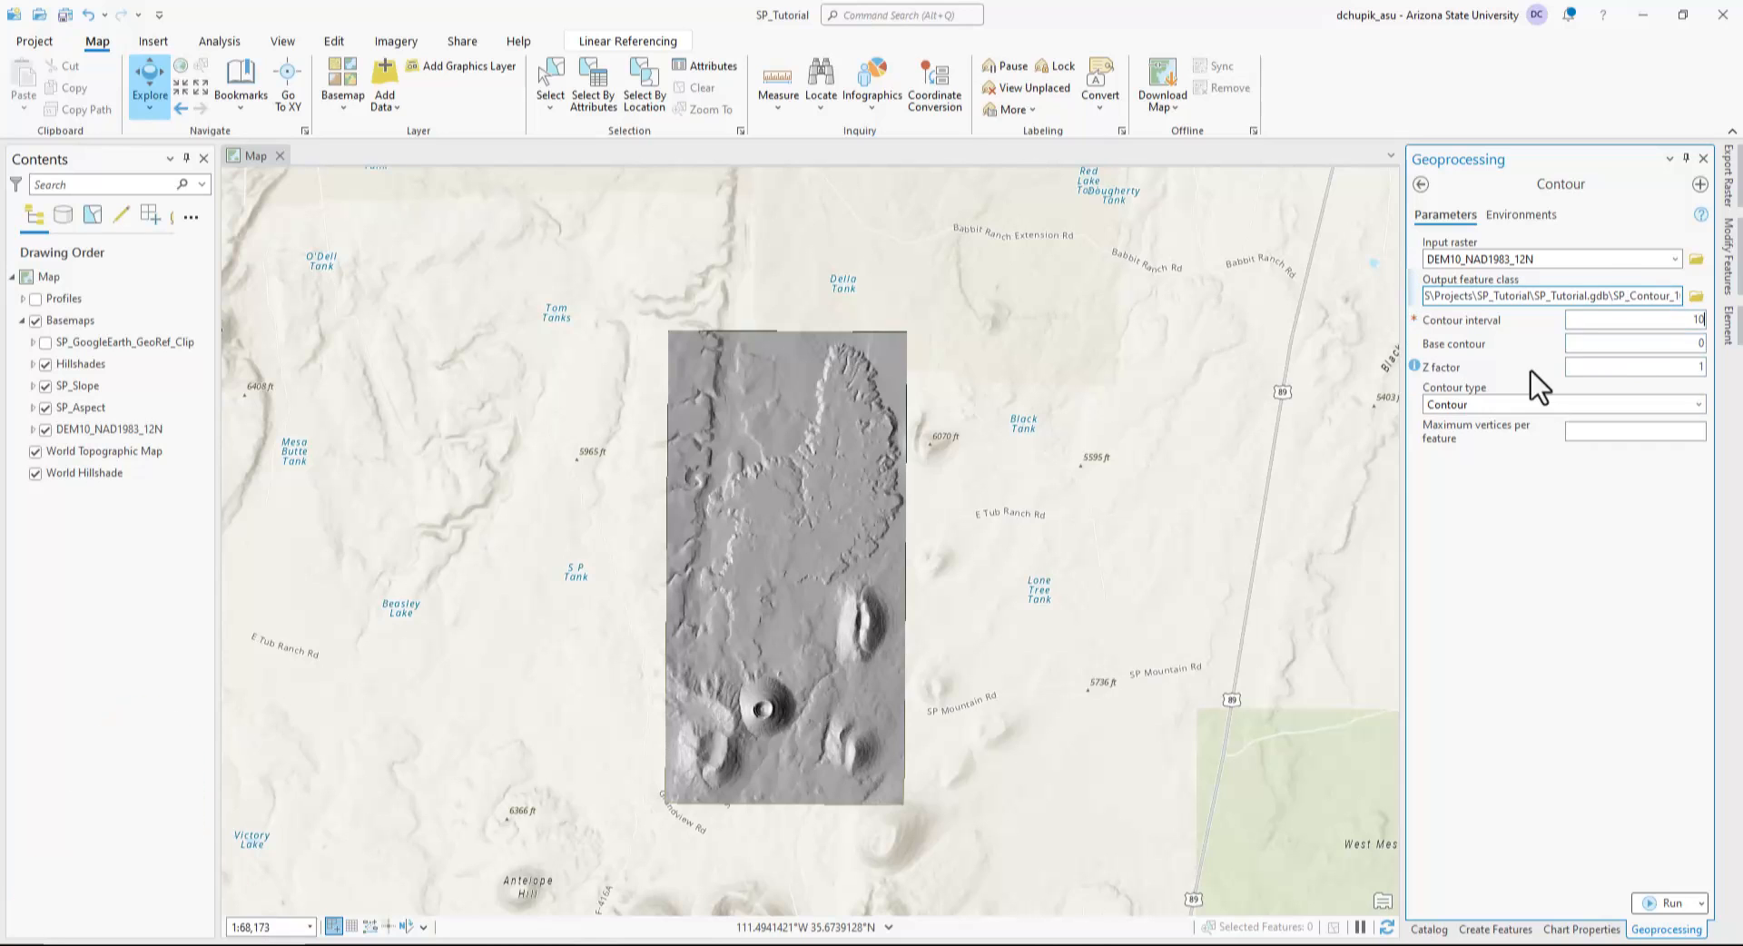
left_click(1661, 898)
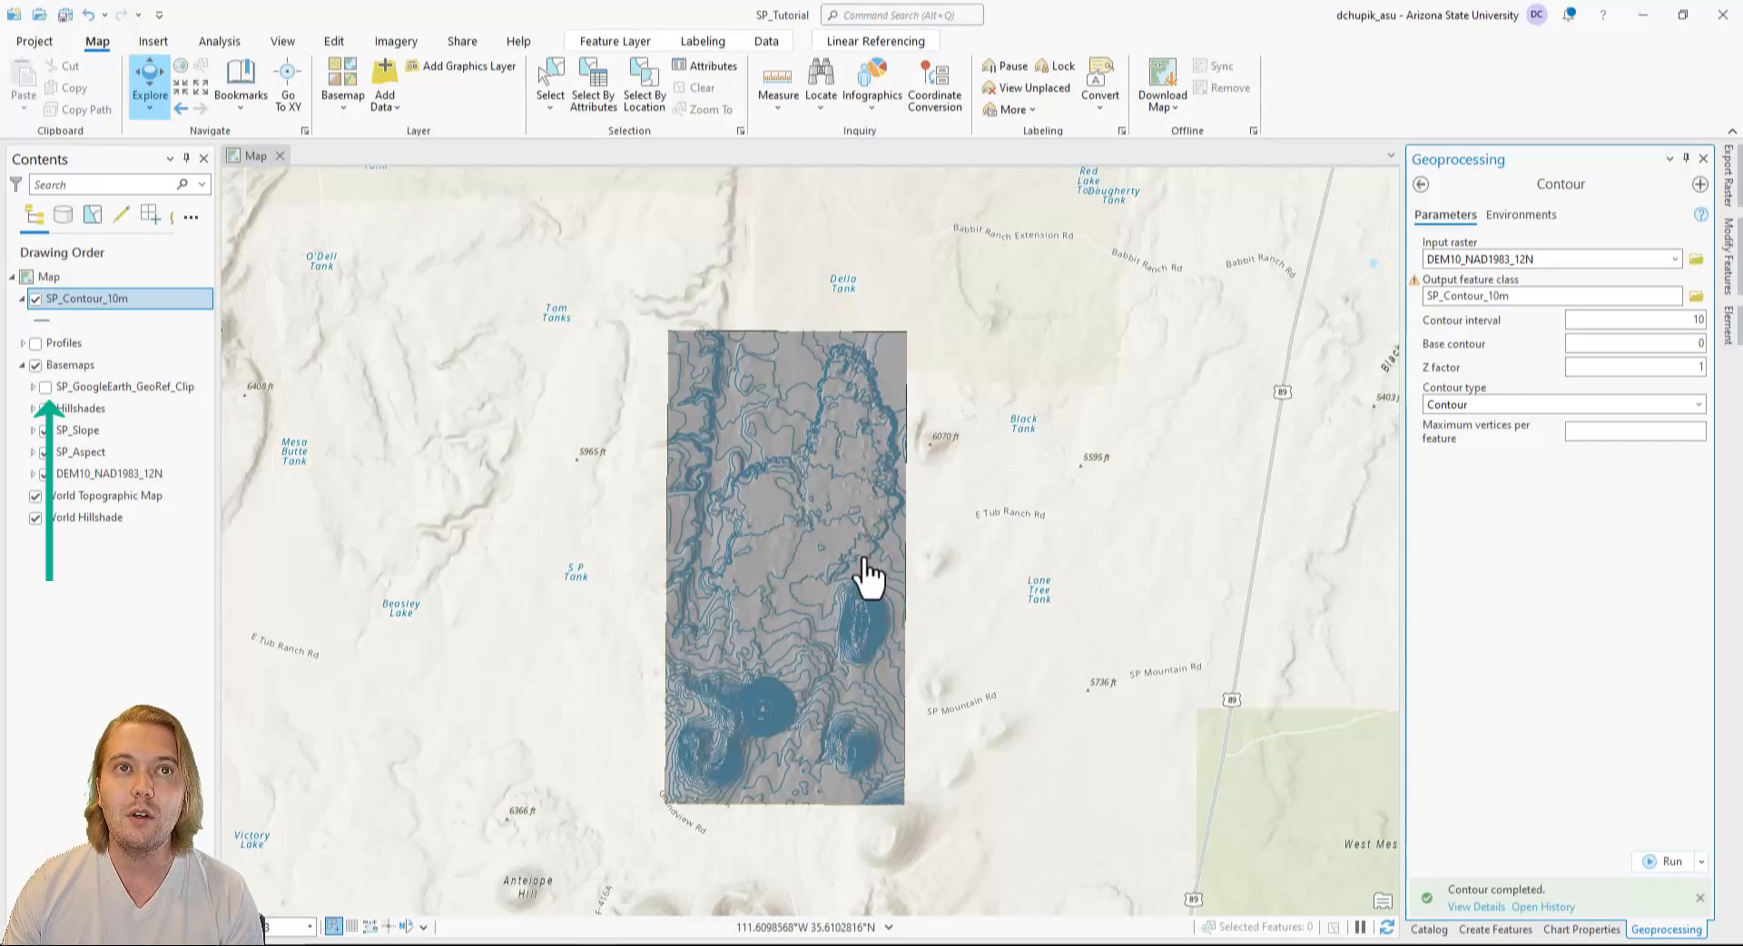
Examine how the 10 m contours follow the volcanic cone, the graben scarps and the lava flow margins.
scroll(790, 717, "up", 2)
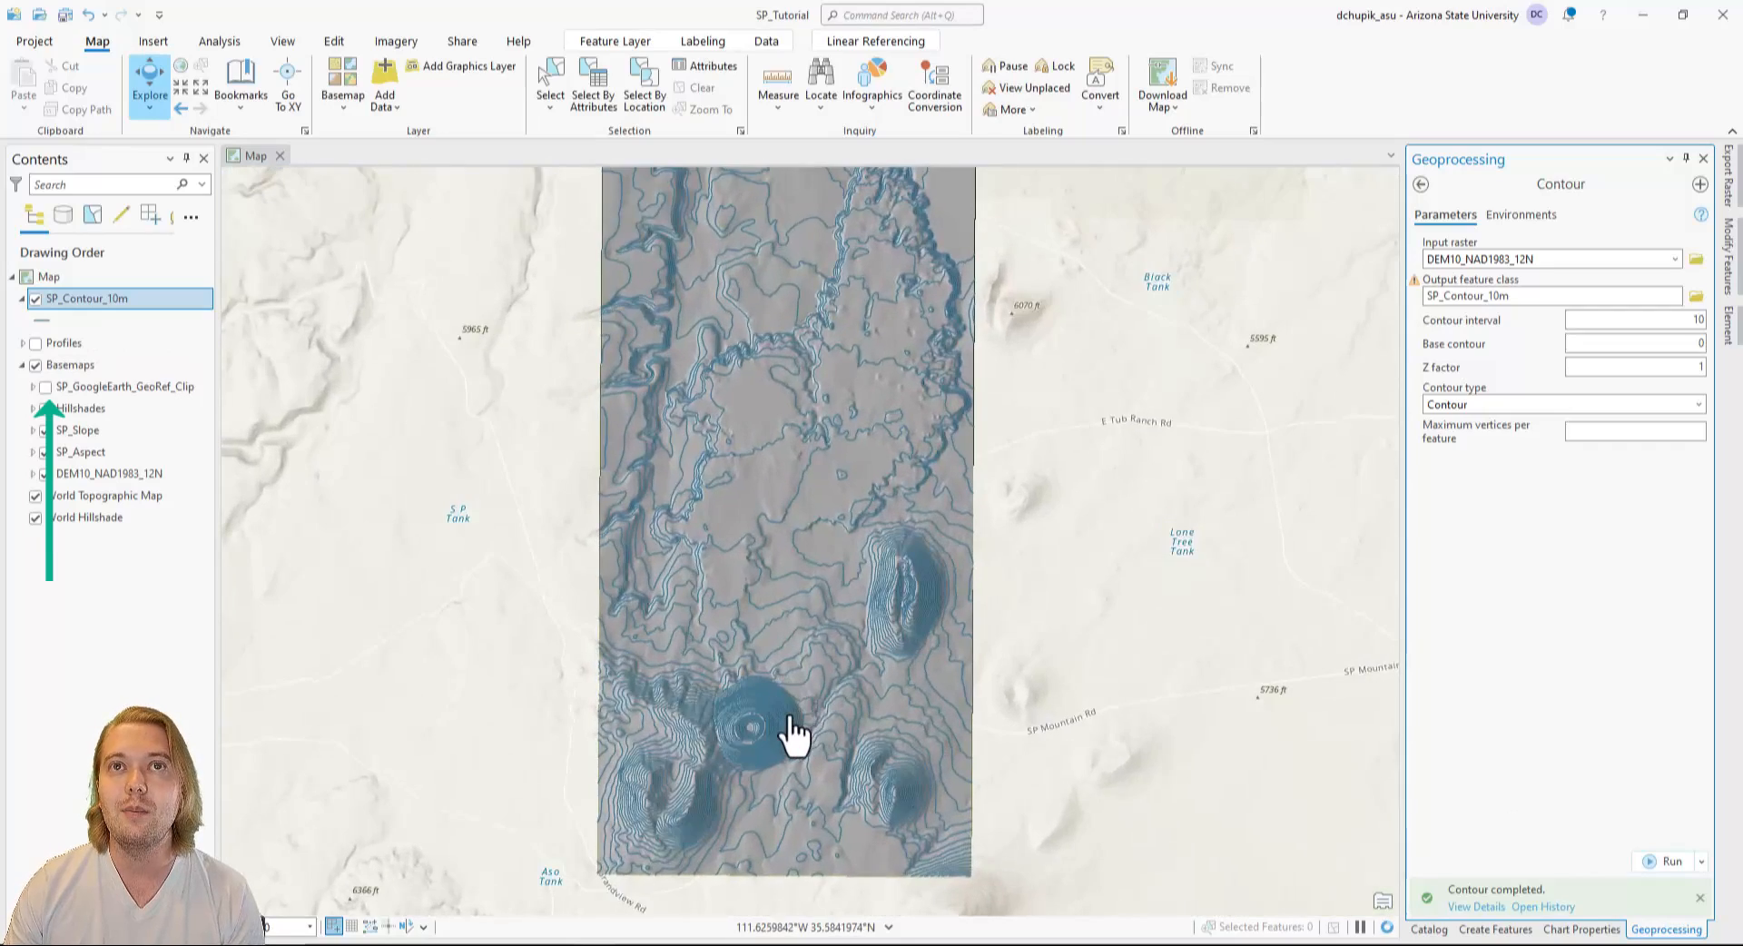
scroll(791, 726, "up", 1)
scroll(788, 717, "up", 2)
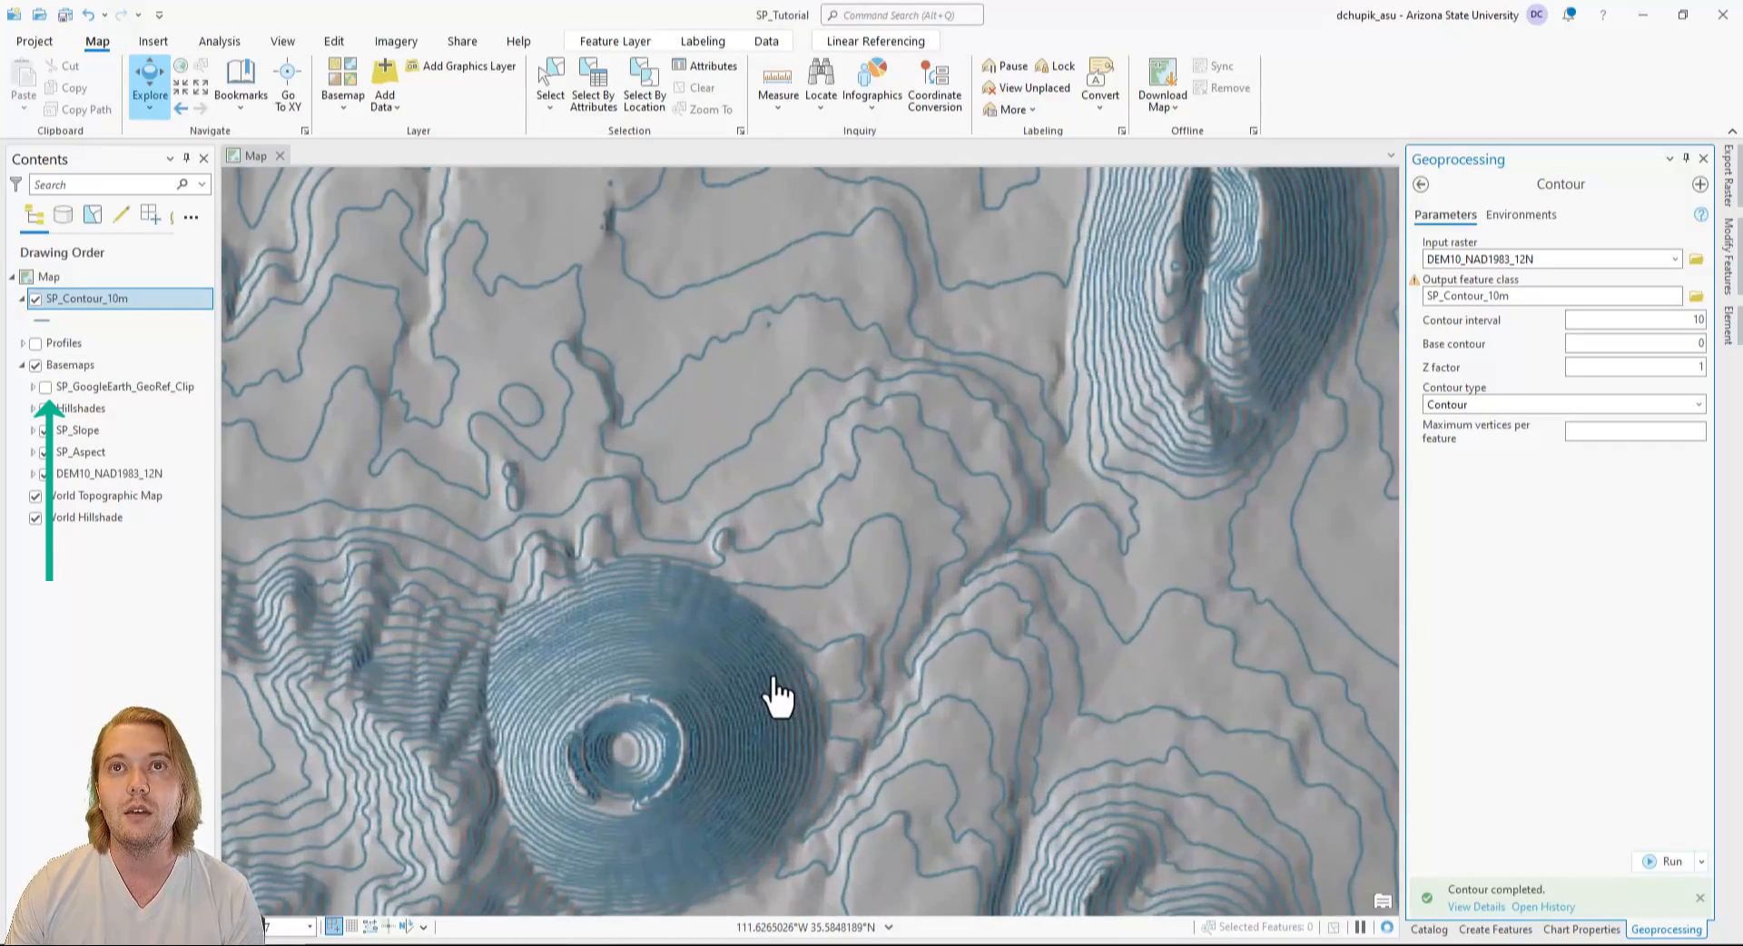
left_click_drag(769, 699, 972, 435)
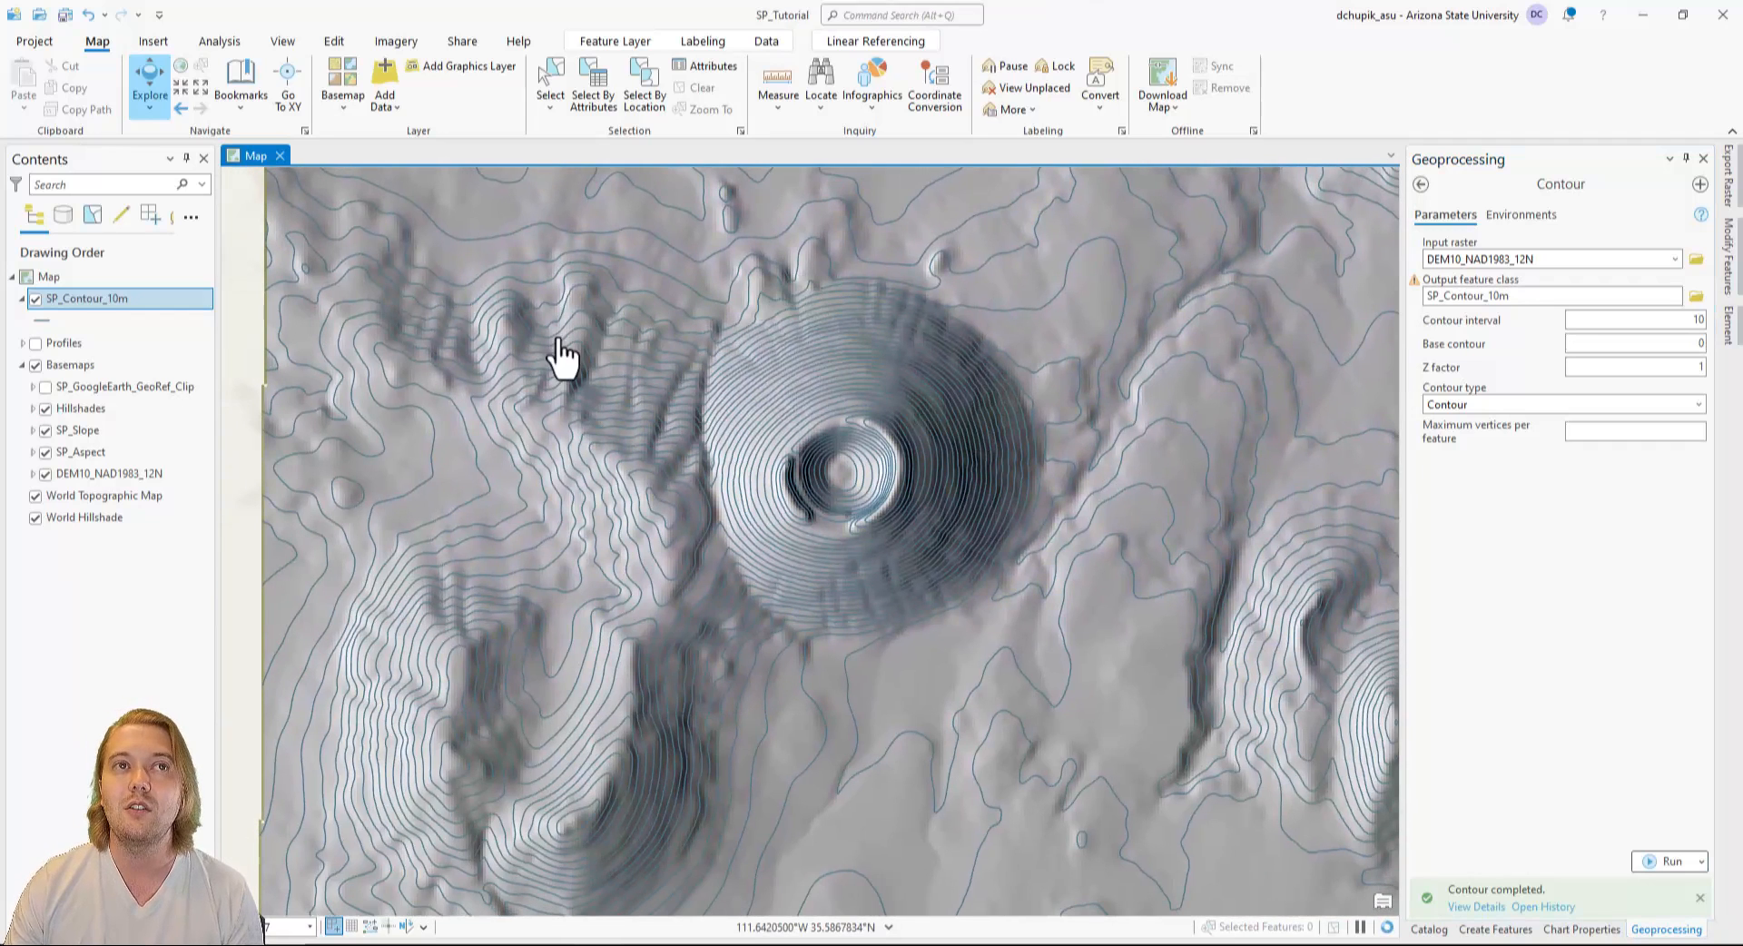
left_click_drag(560, 357, 699, 654)
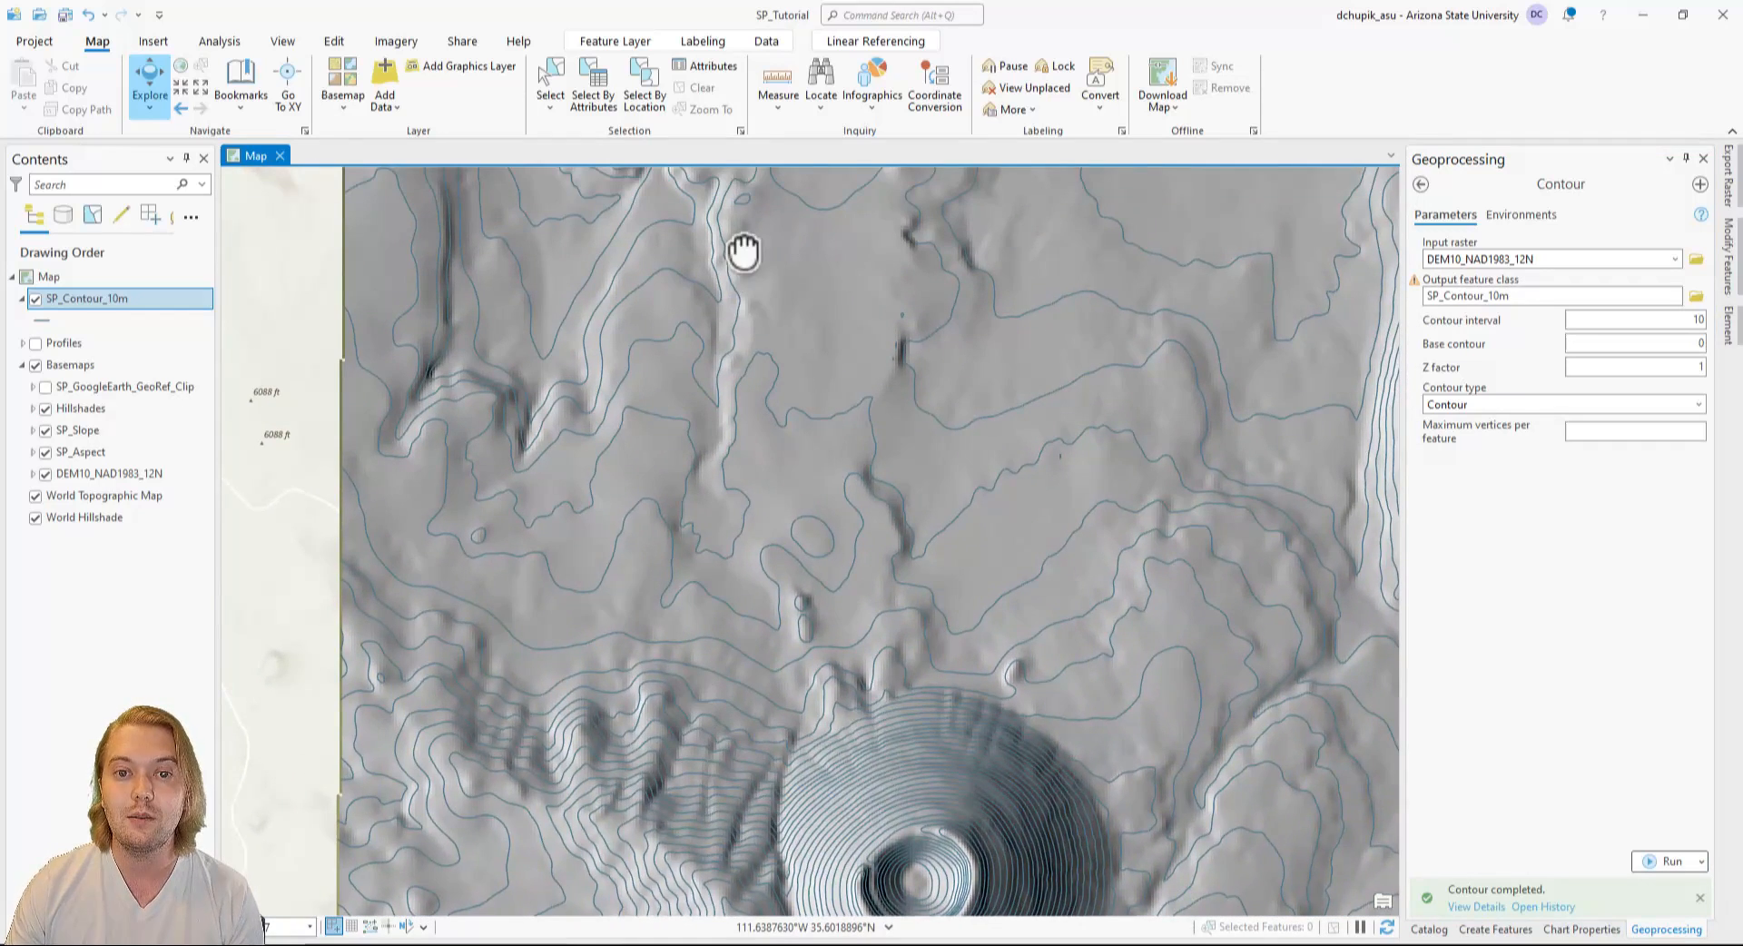
left_click_drag(744, 253, 715, 656)
left_click_drag(626, 270, 716, 545)
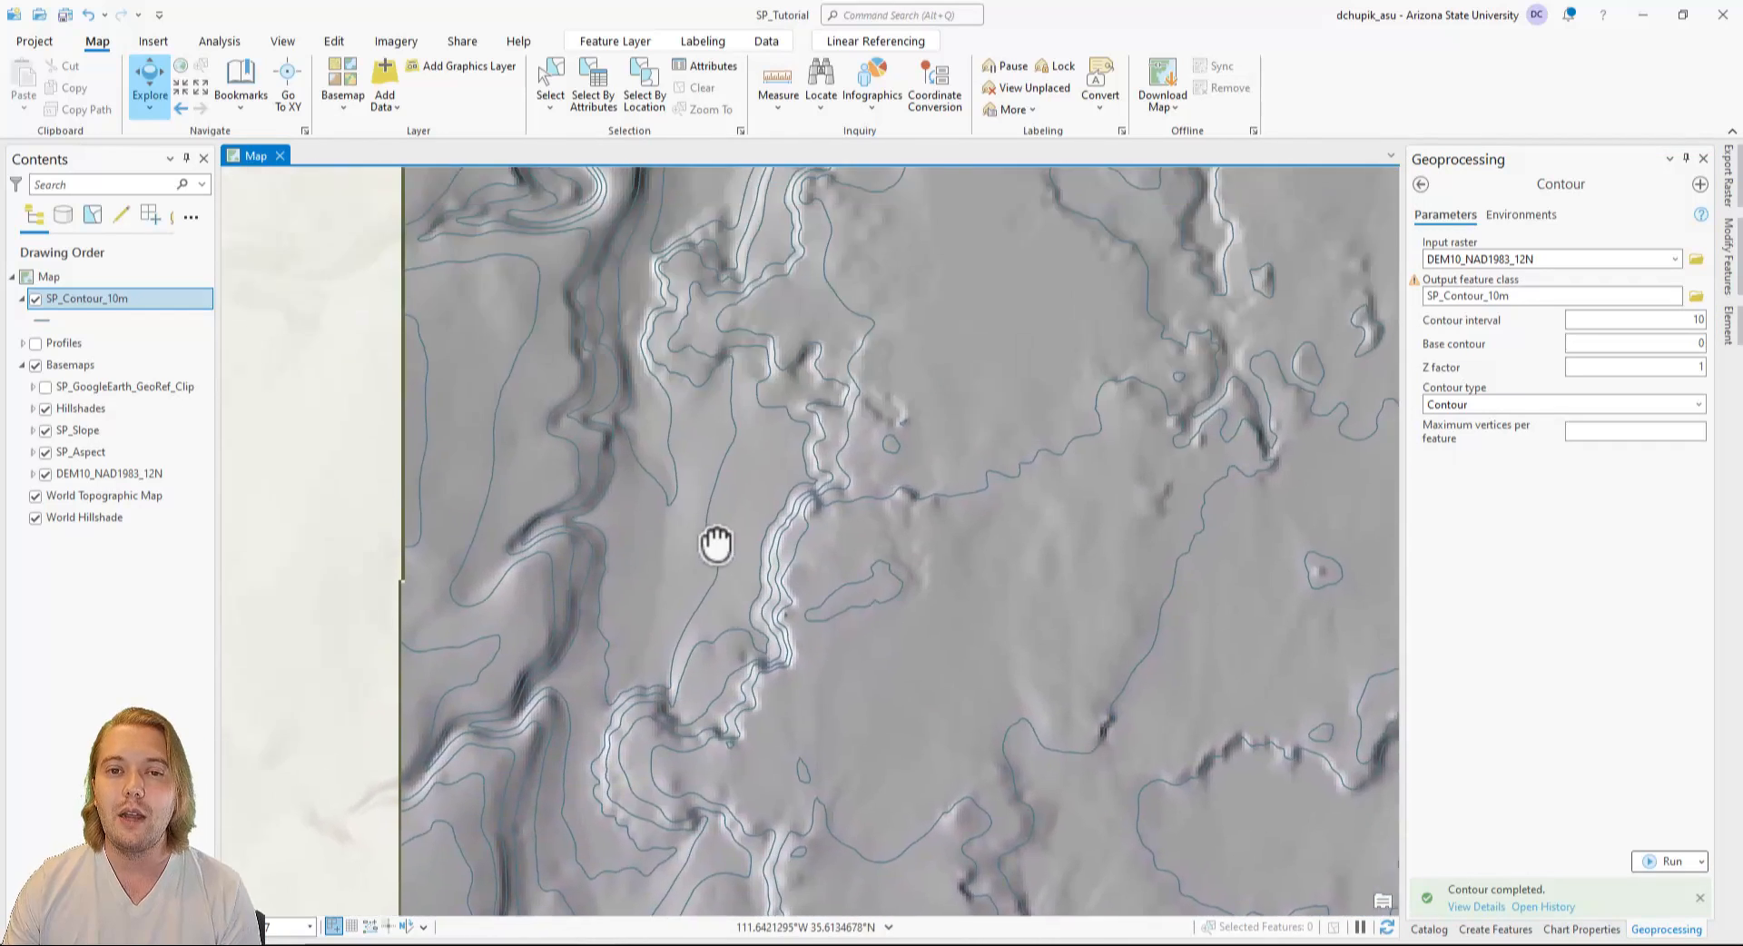
left_click_drag(724, 318, 776, 626)
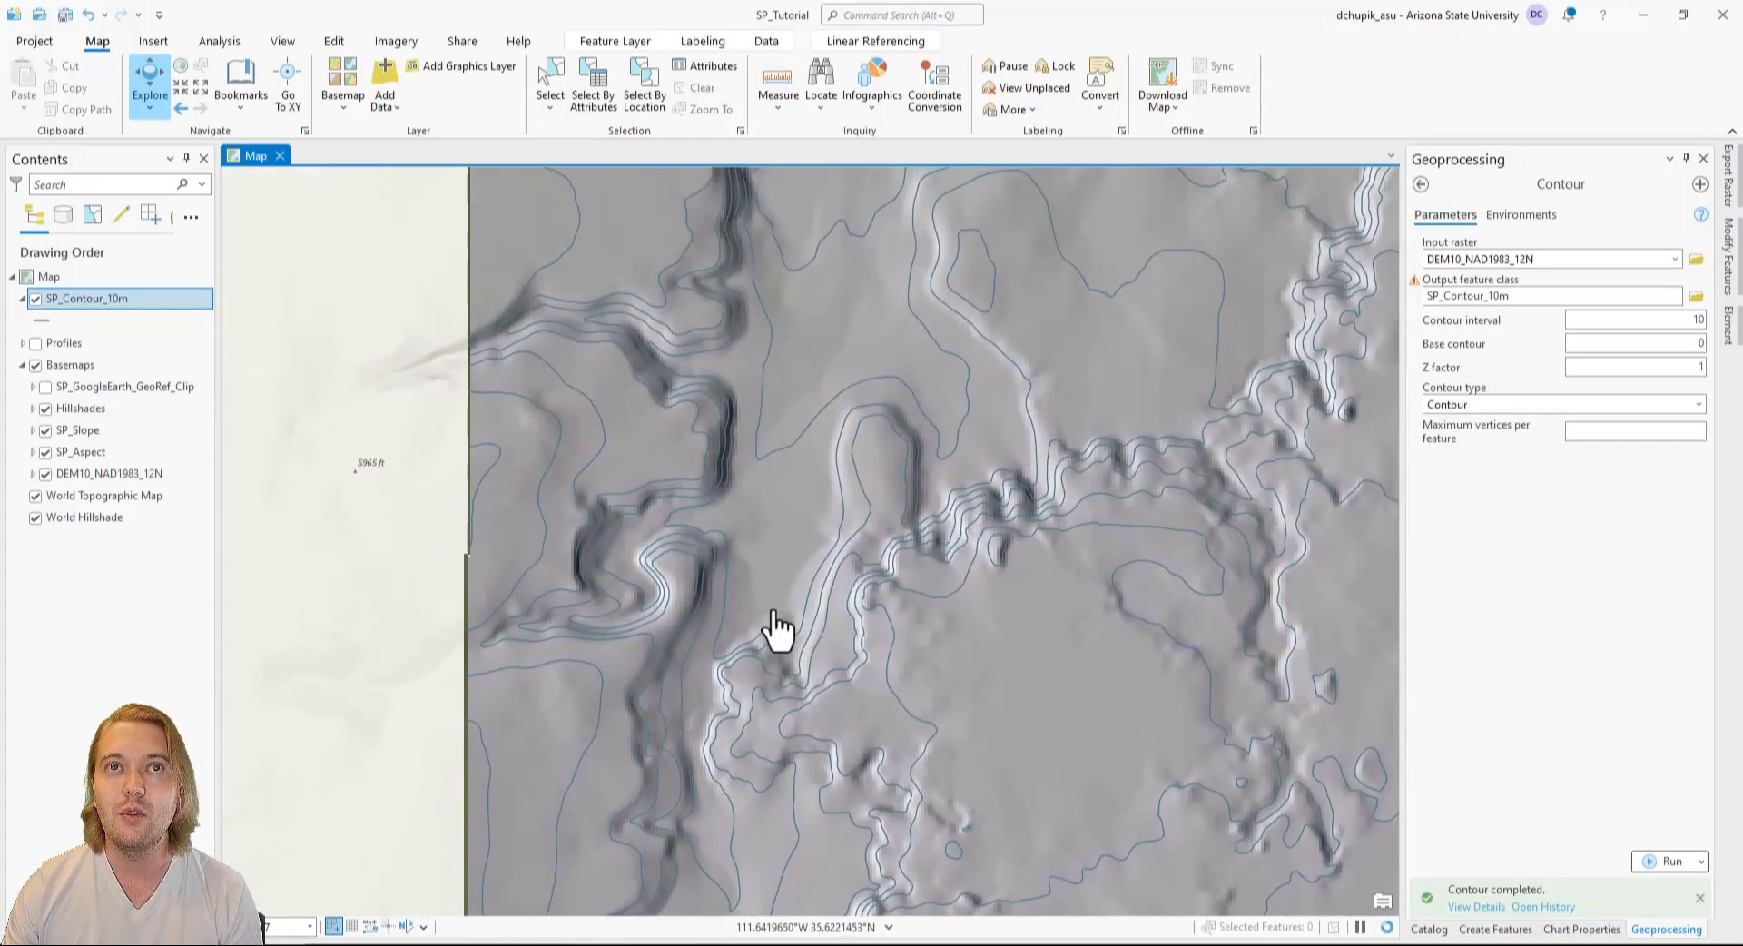
left_click_drag(926, 257, 700, 541)
scroll(1003, 581, "down", 2)
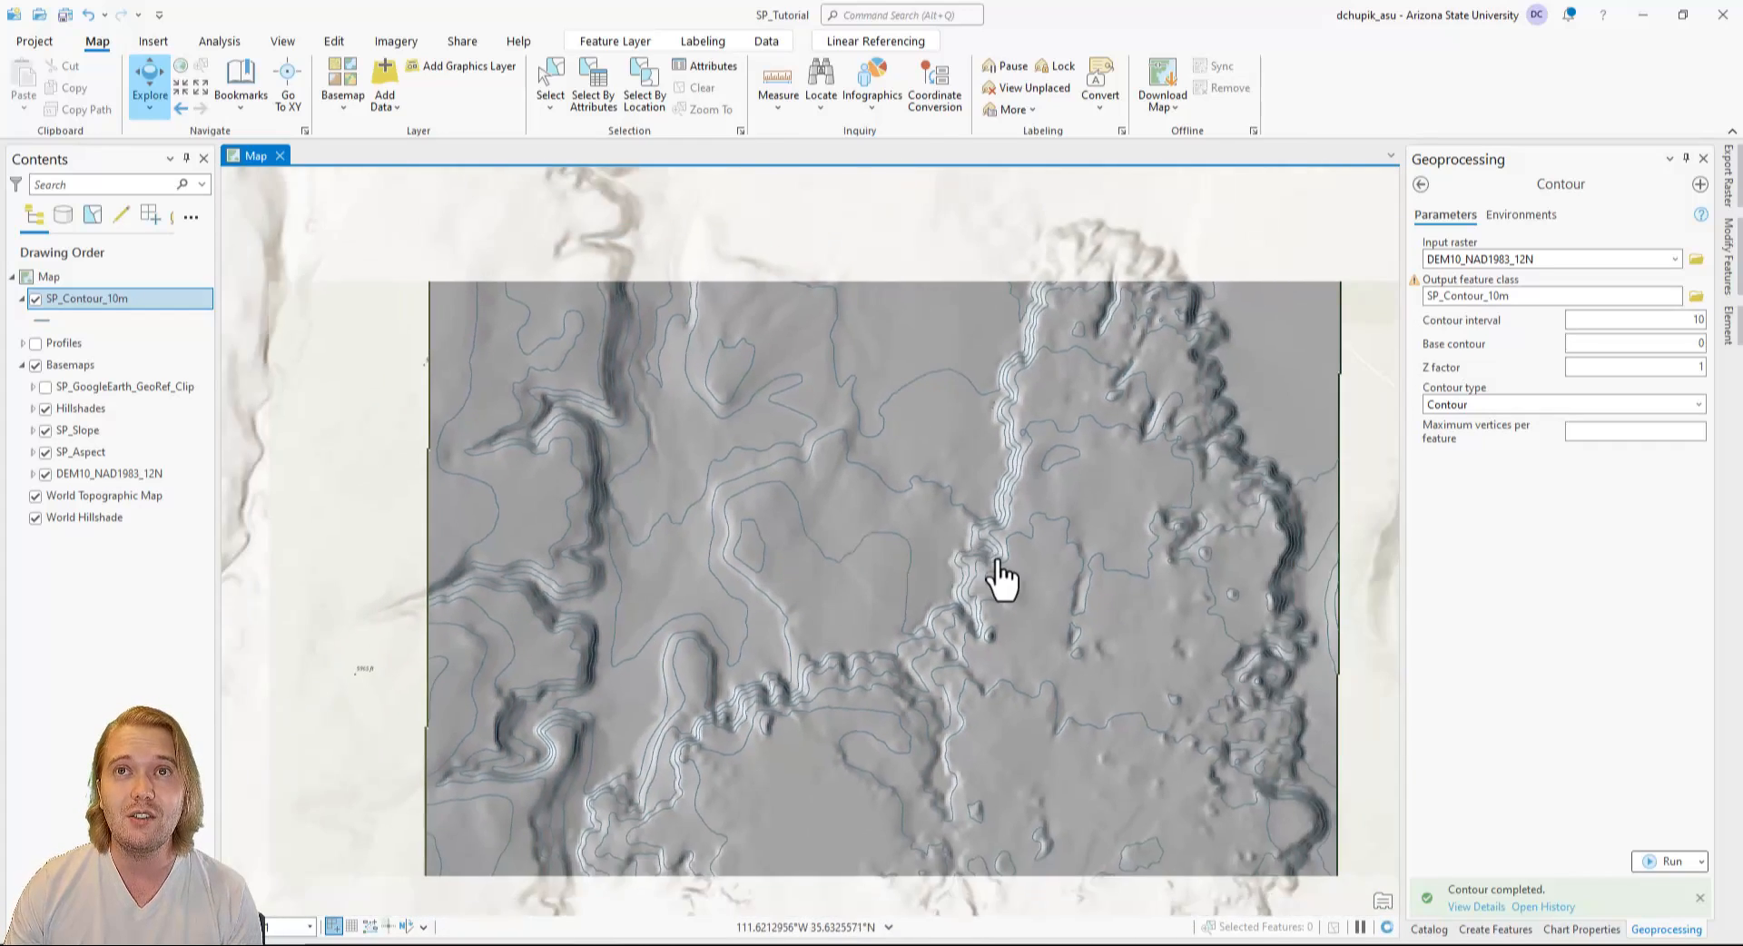
scroll(999, 567, "down", 2)
left_click_drag(1027, 610, 938, 349)
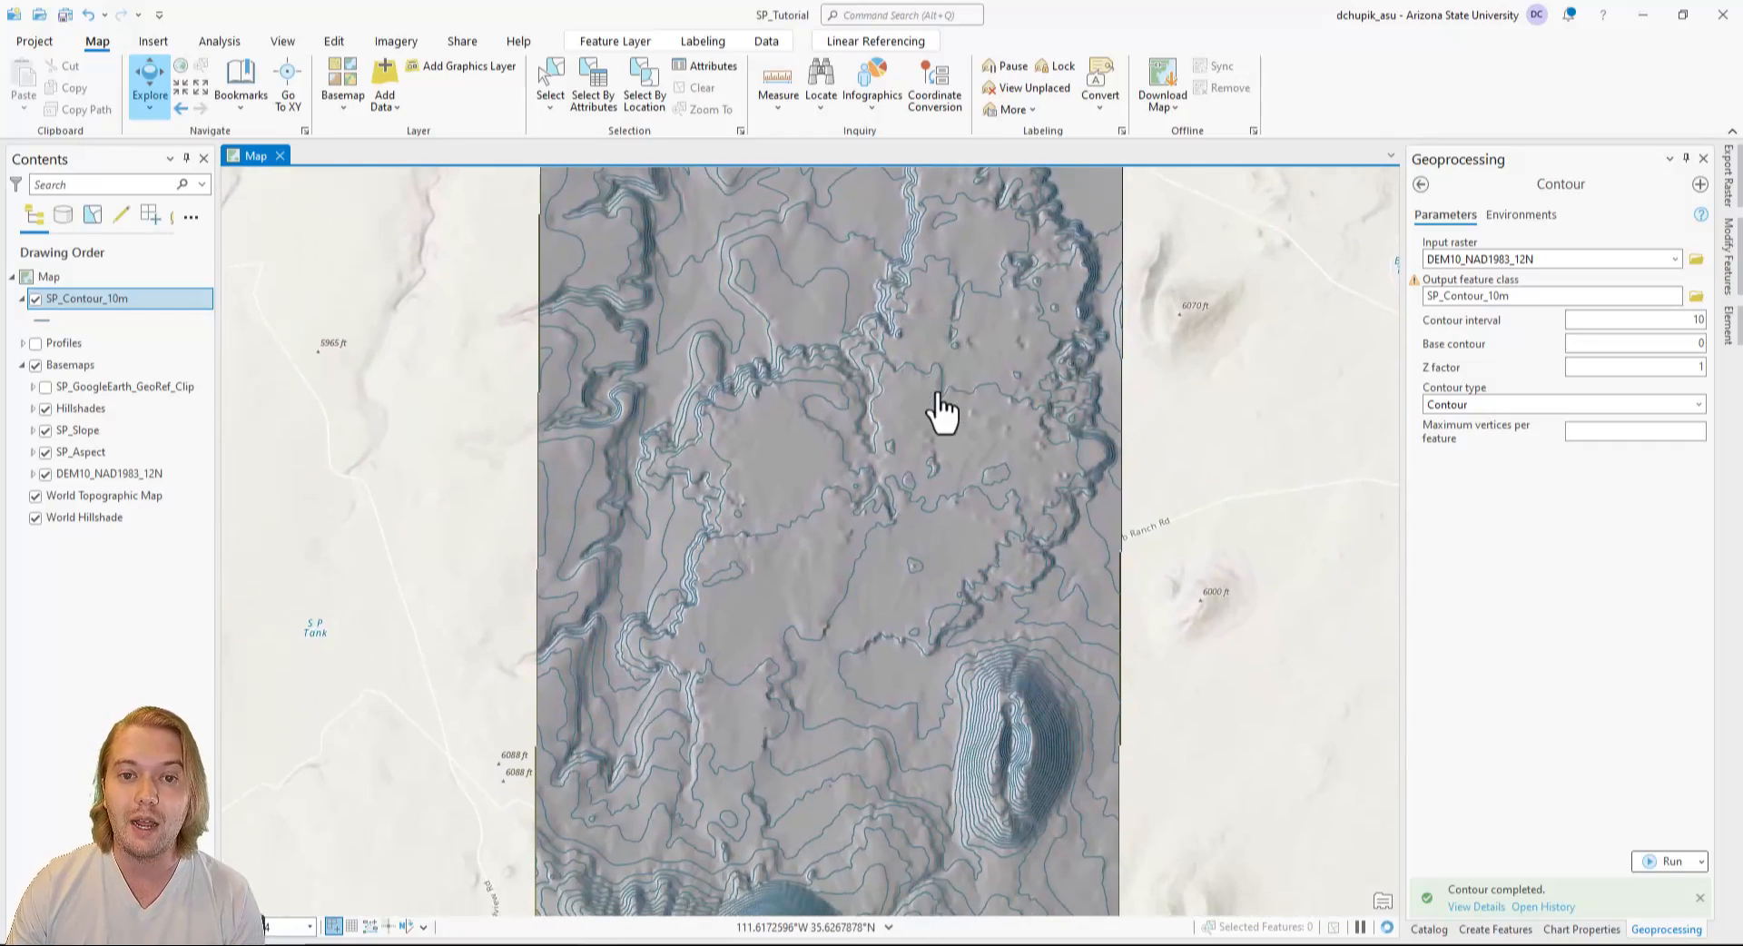
scroll(945, 580, "down", 3)
scroll(948, 667, "down", 2)
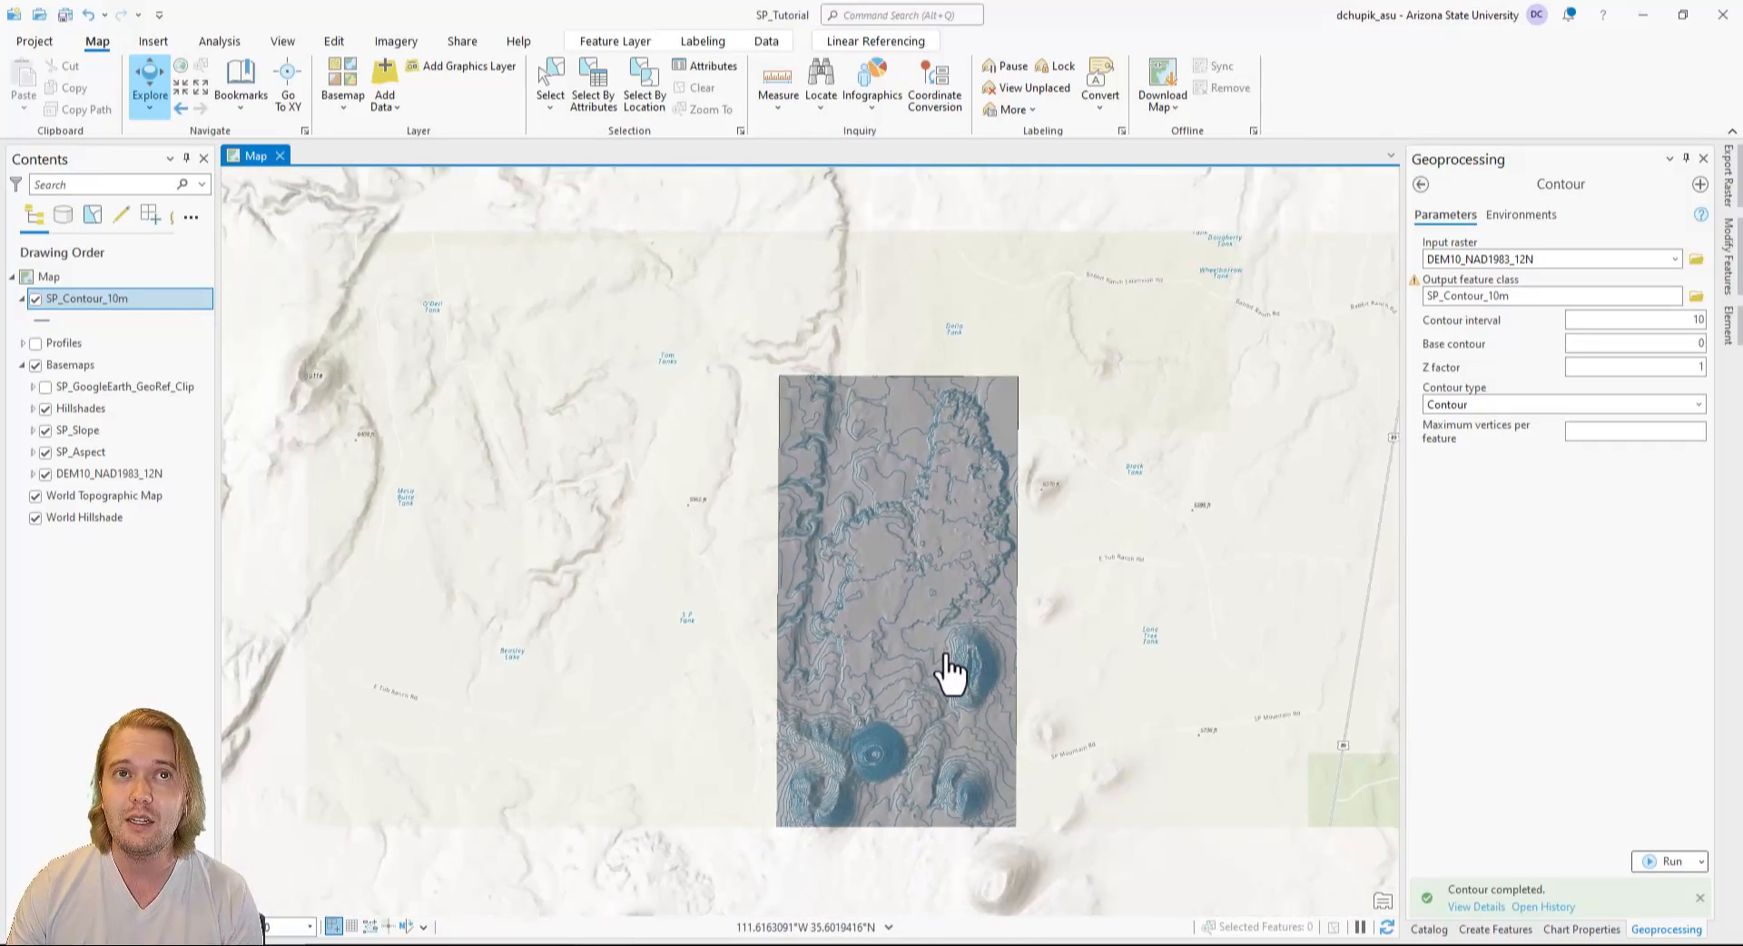
left_click_drag(929, 717, 872, 577)
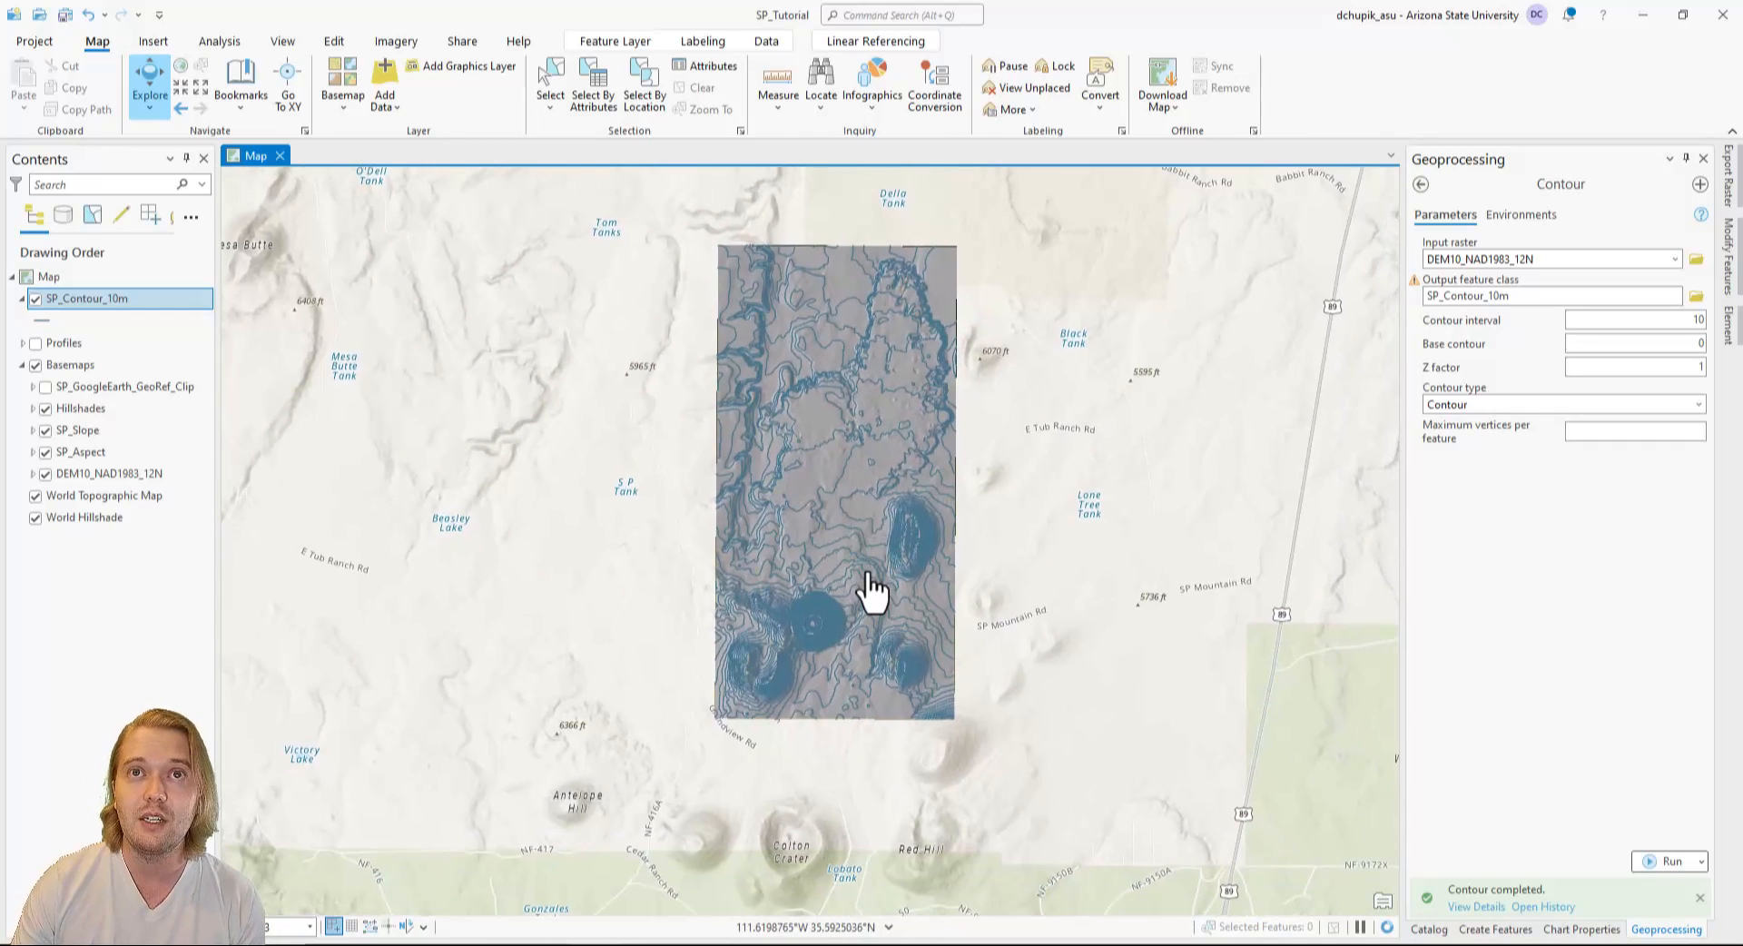
Turn on labels for the SP_Contour_10m layer.
left_click(112, 304)
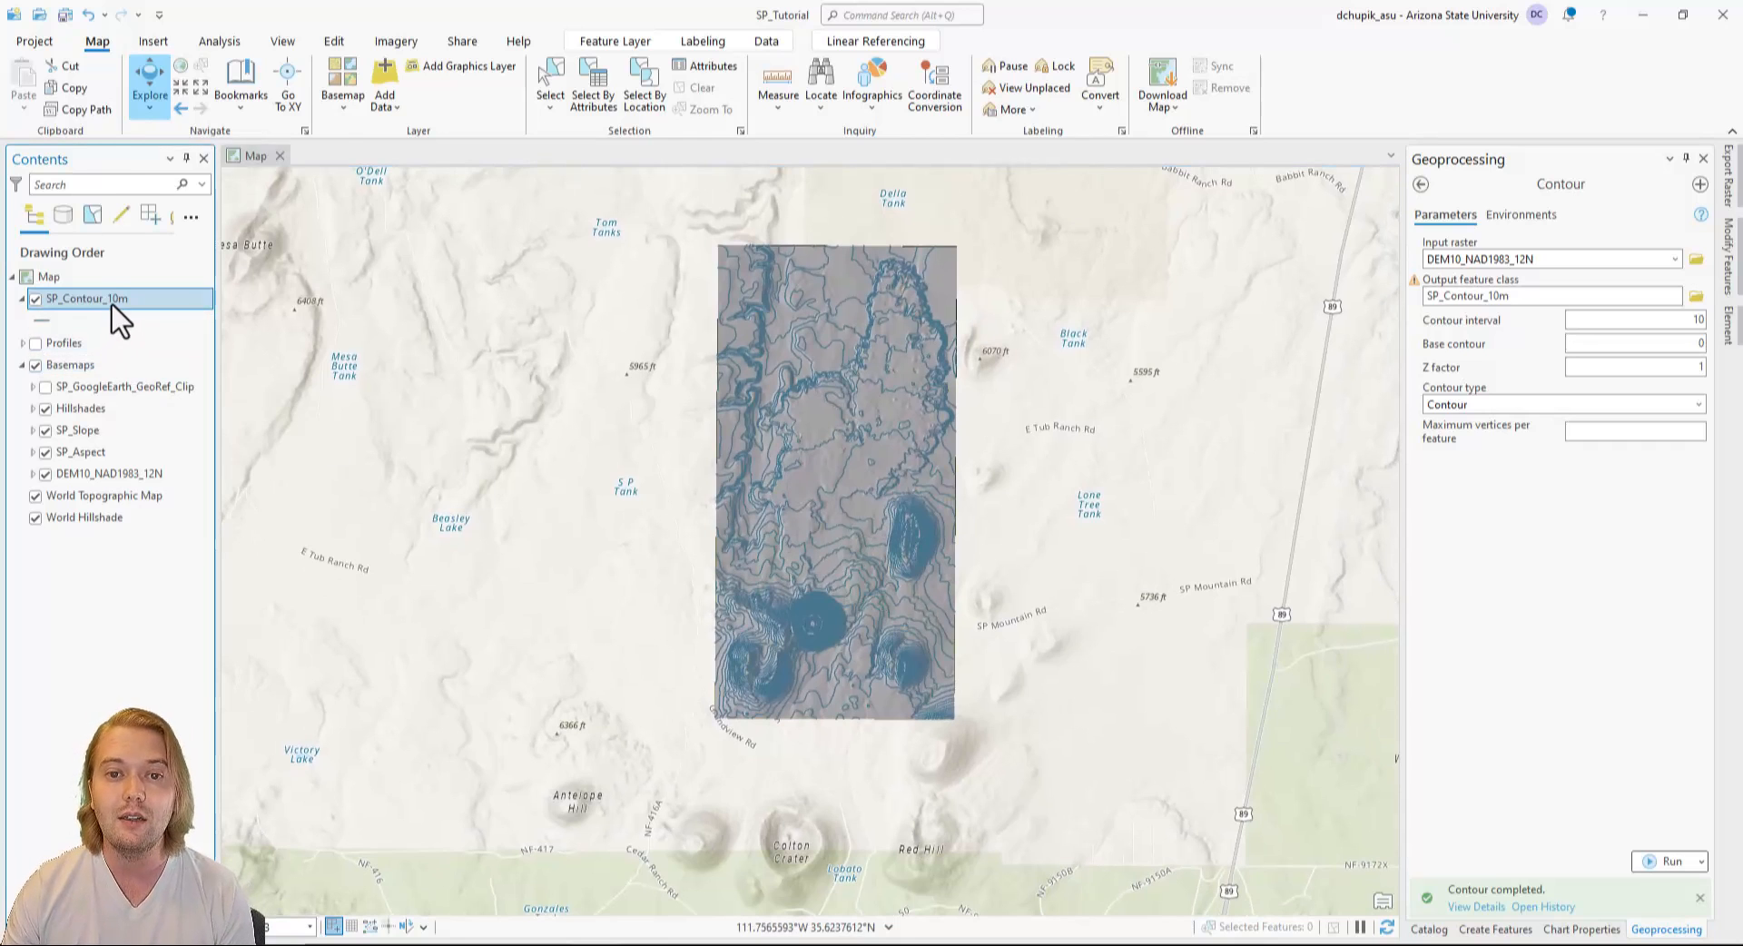
right_click(119, 319)
left_click(199, 392)
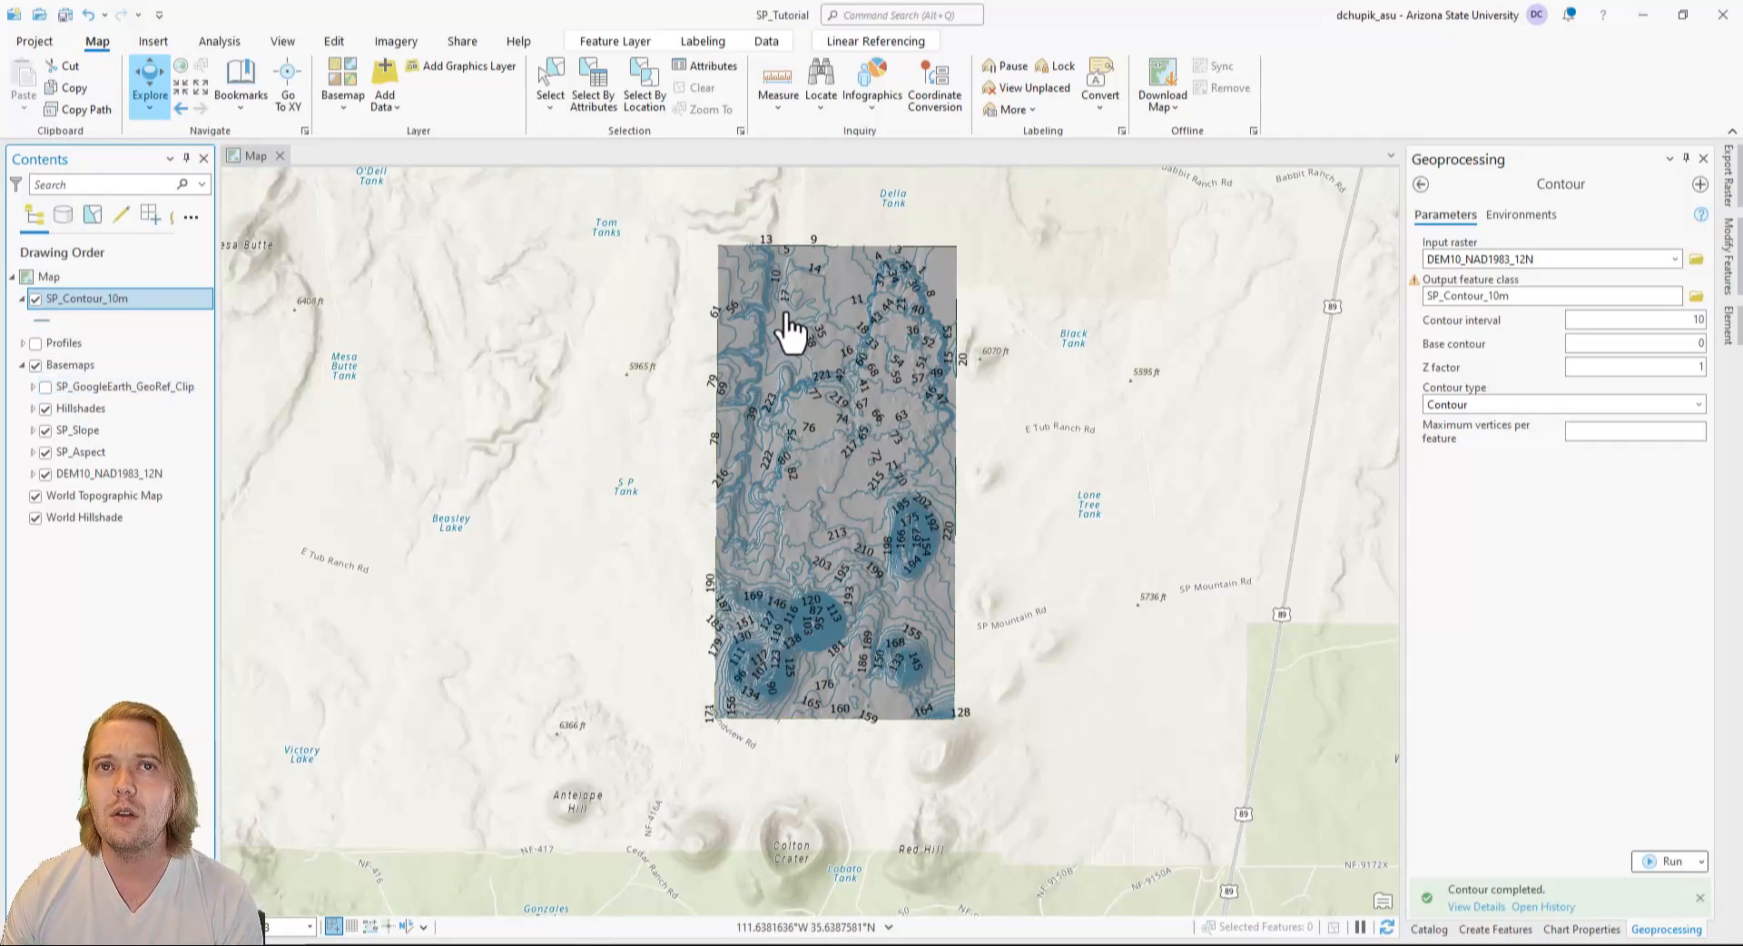
Replace the SP_Contour_10m label expression with $feature.Contour so the labels show the Contour field, and apply it.
scroll(850, 531, "up", 2)
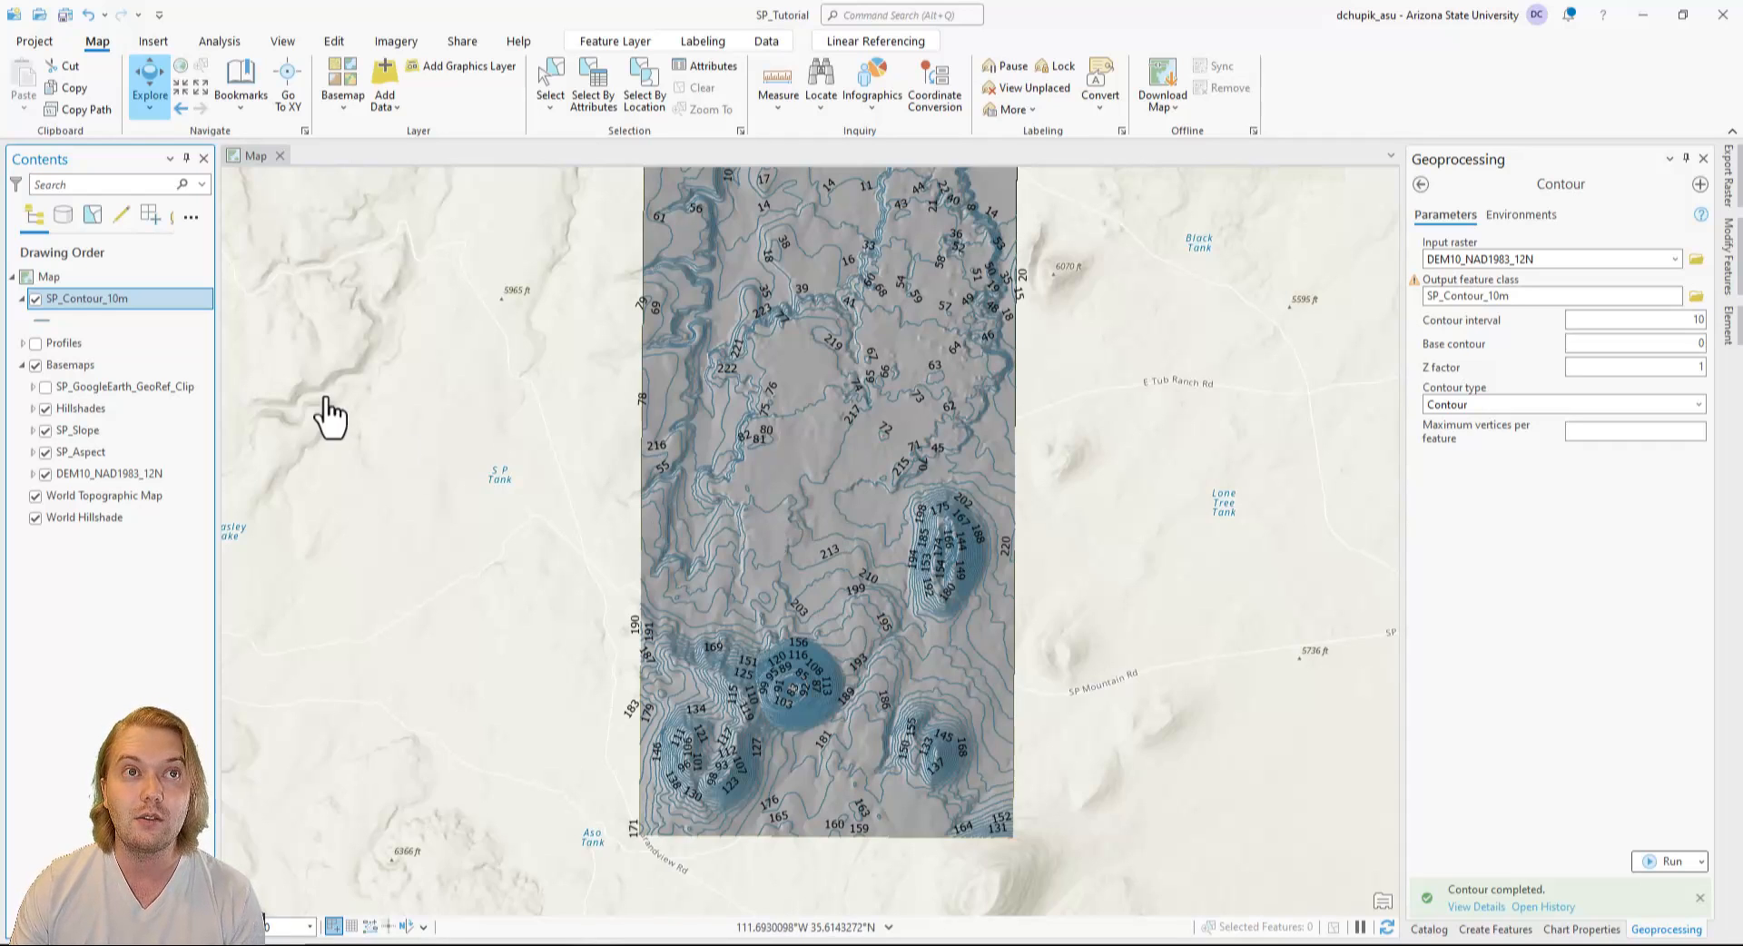
right_click(106, 305)
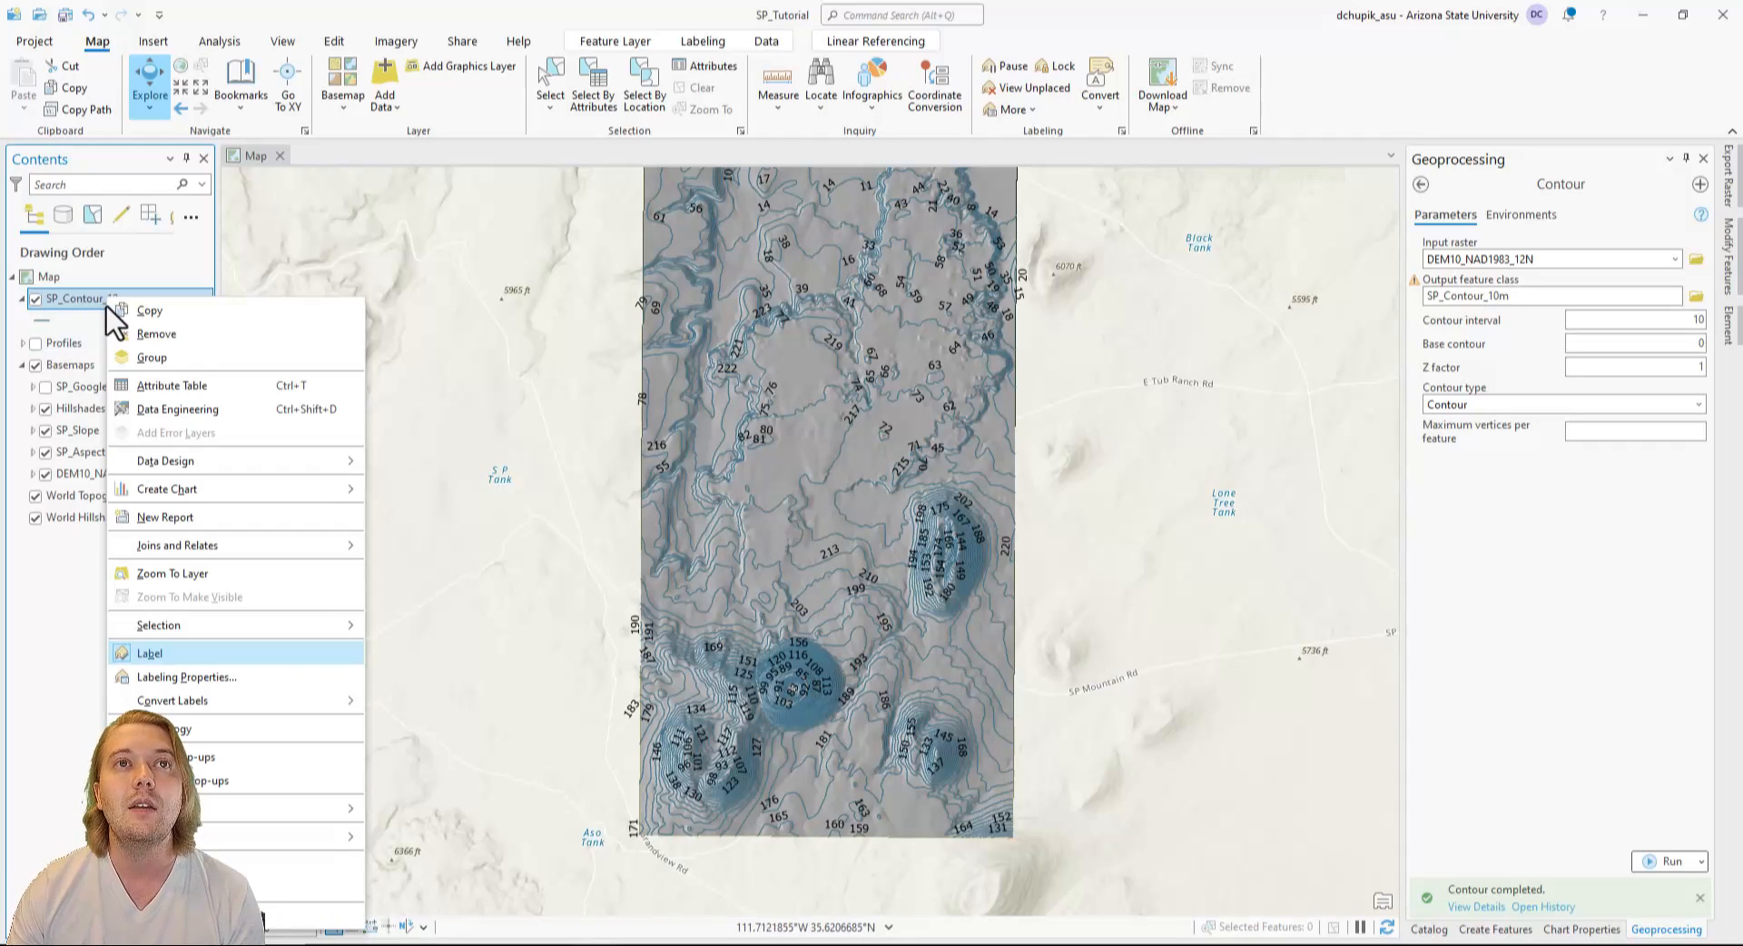
left_click(232, 677)
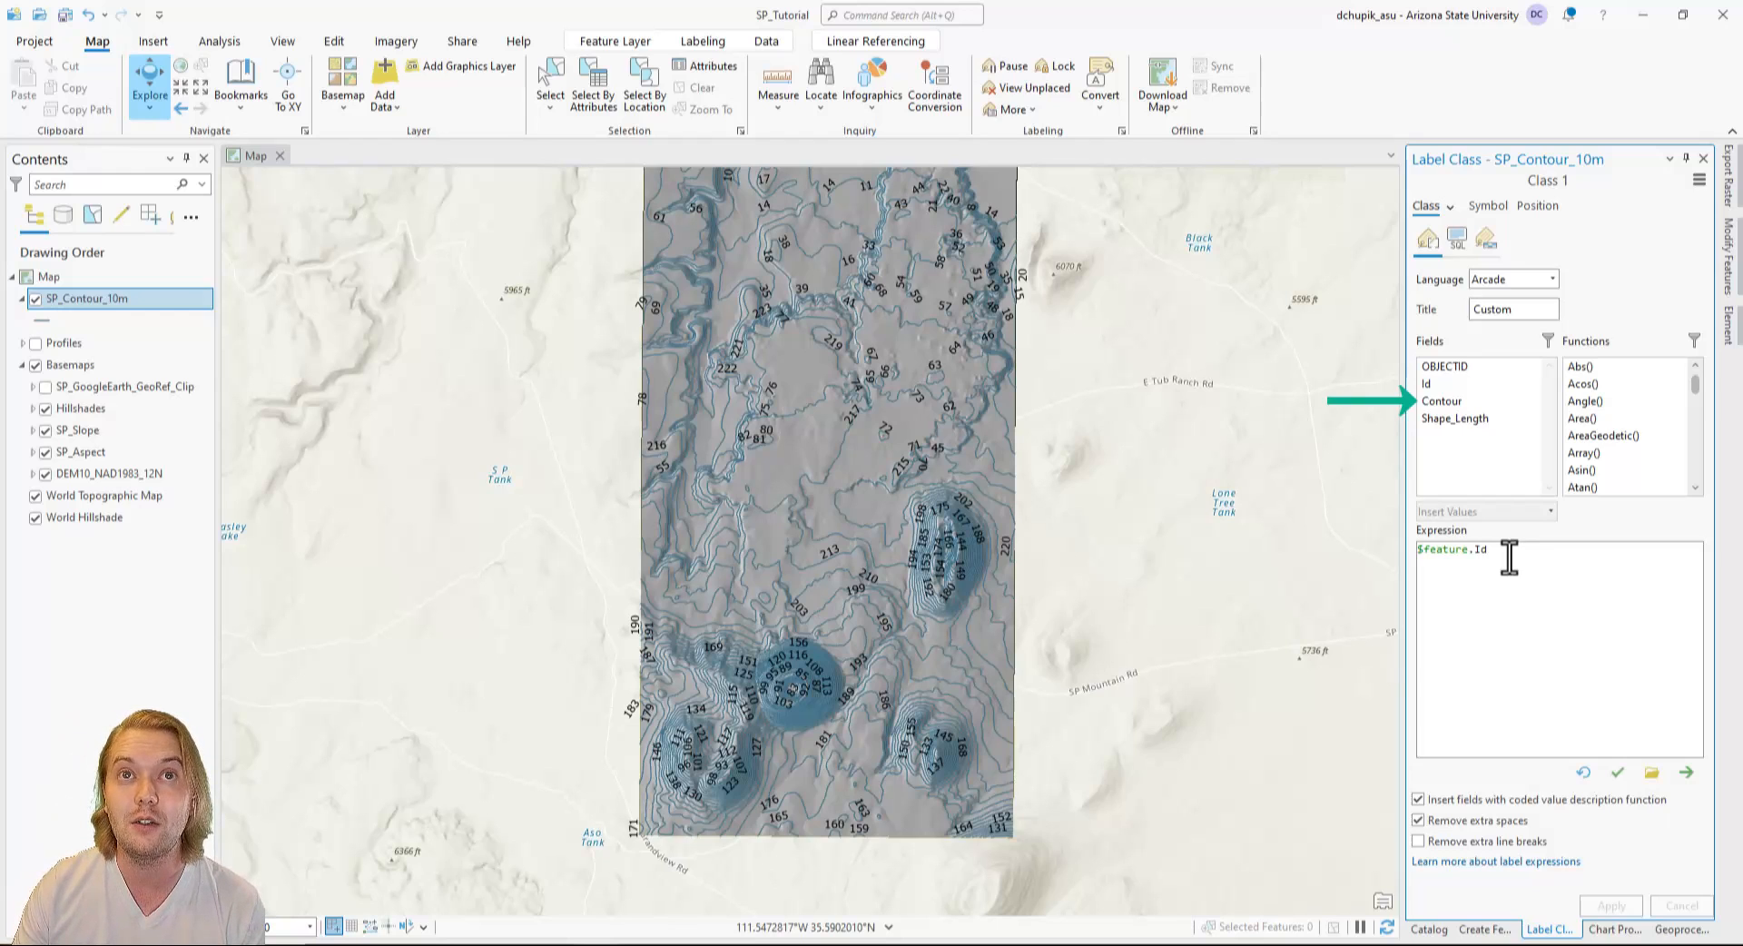
left_click_drag(1505, 556, 1419, 548)
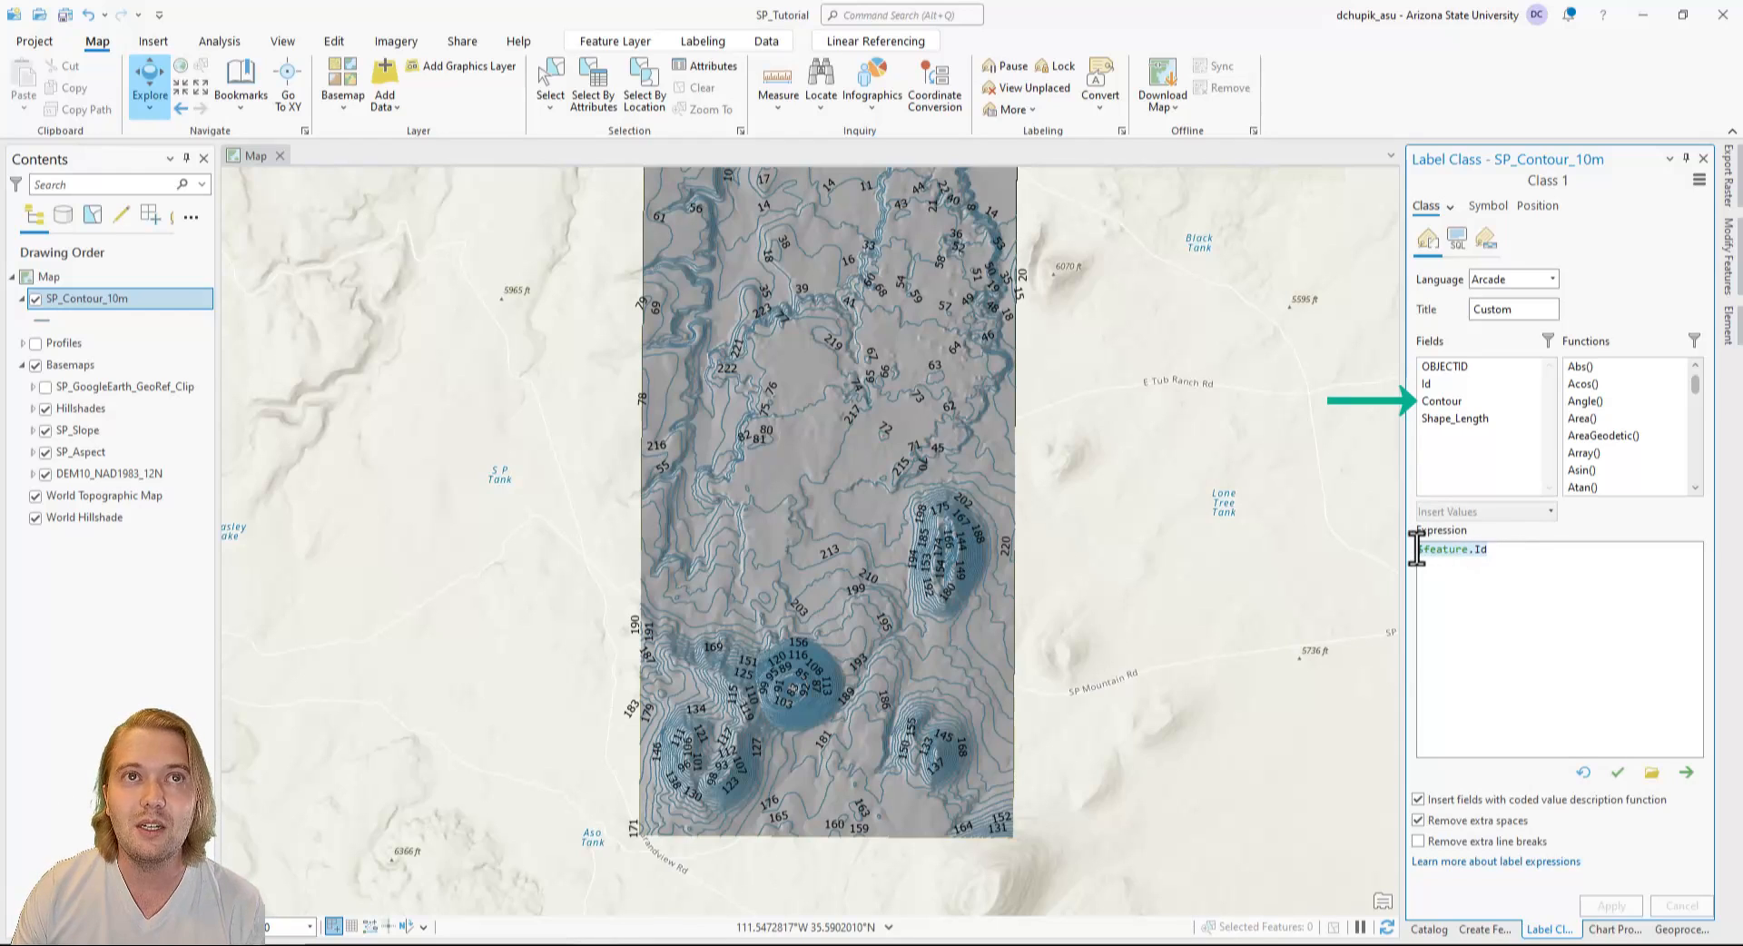
key("BackSpace")
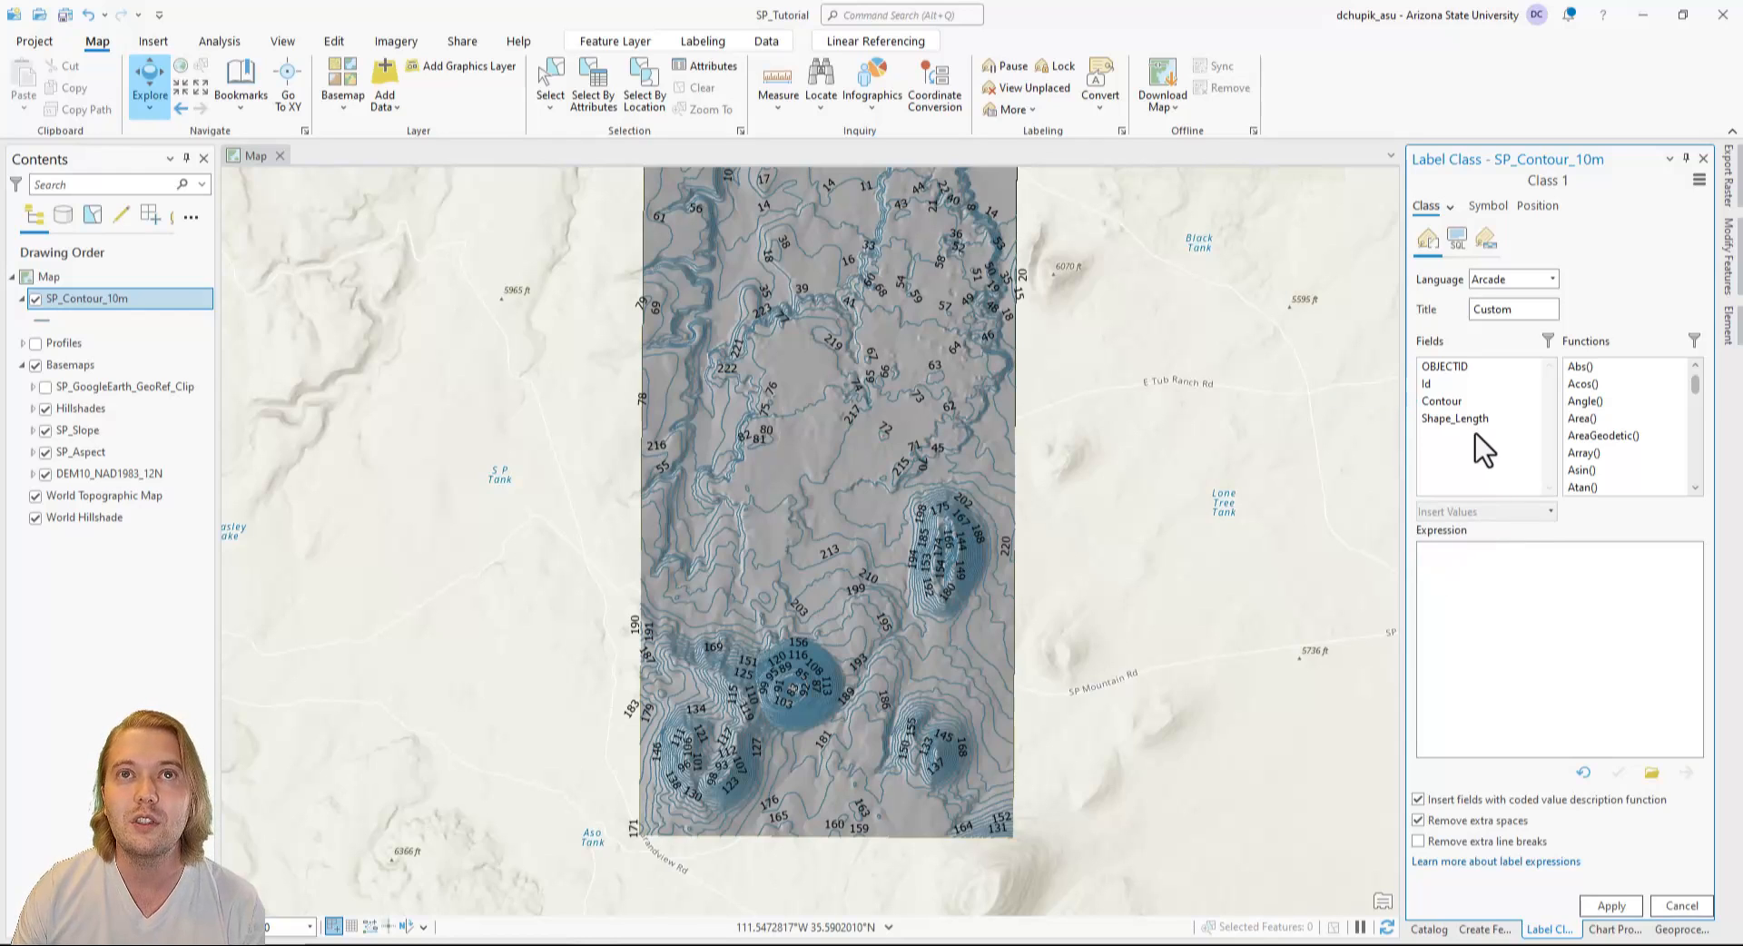
left_click(1451, 405)
double_click(1453, 407)
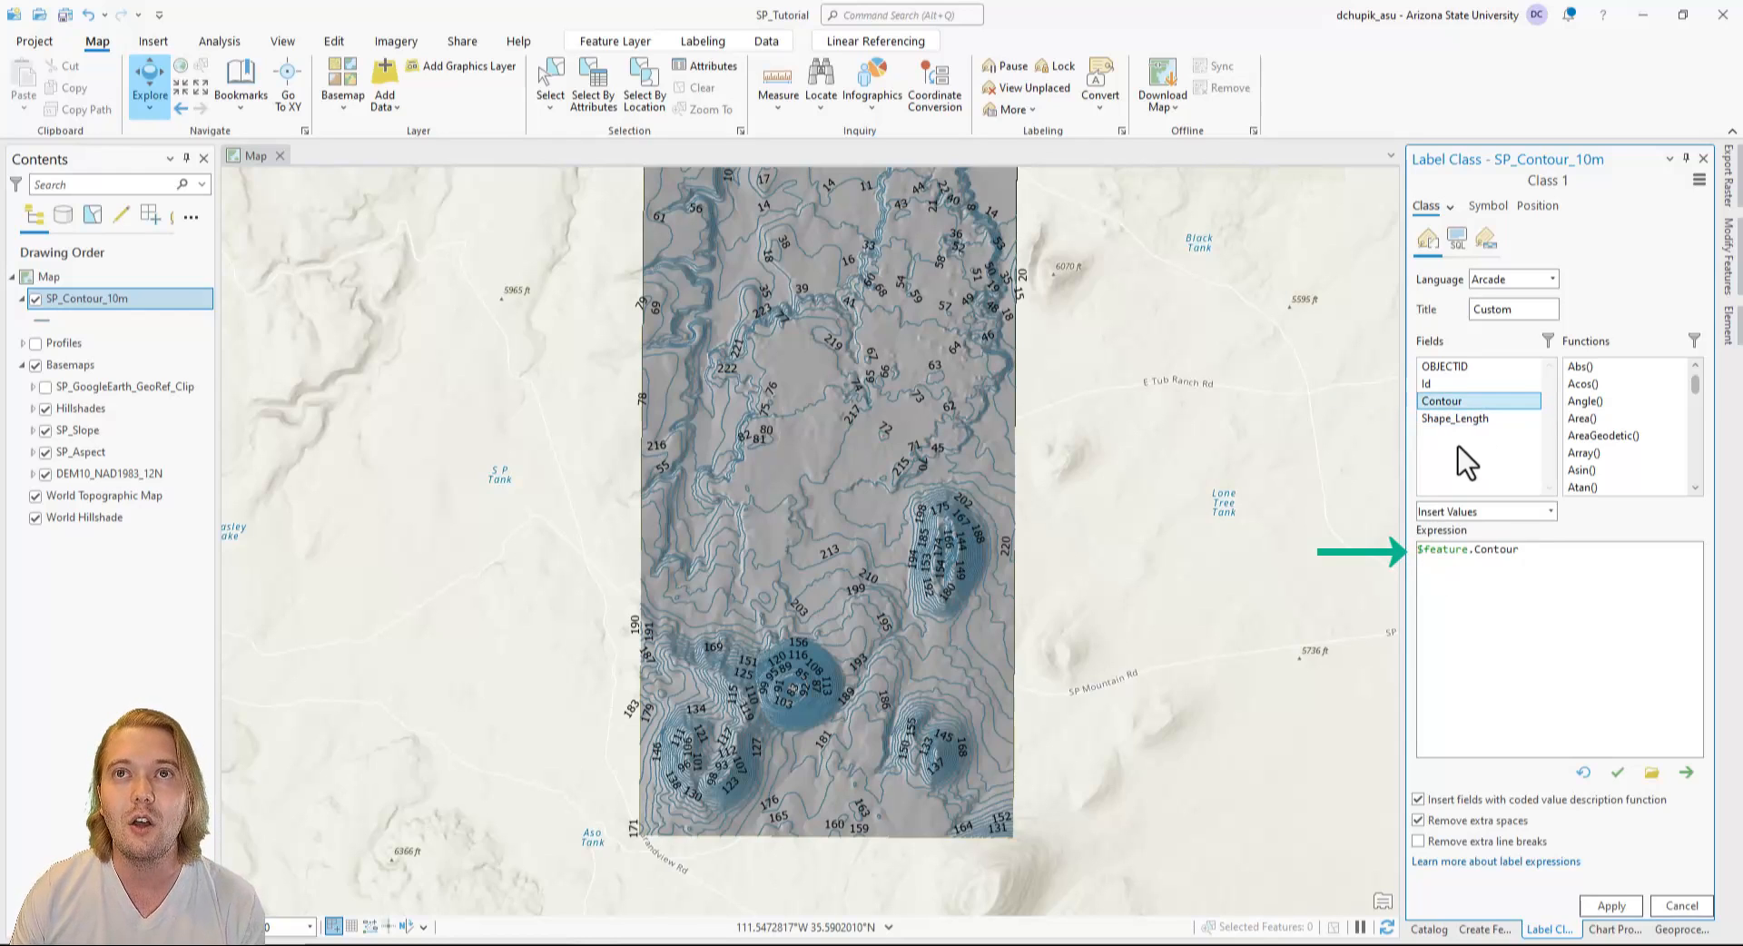
left_click(1613, 906)
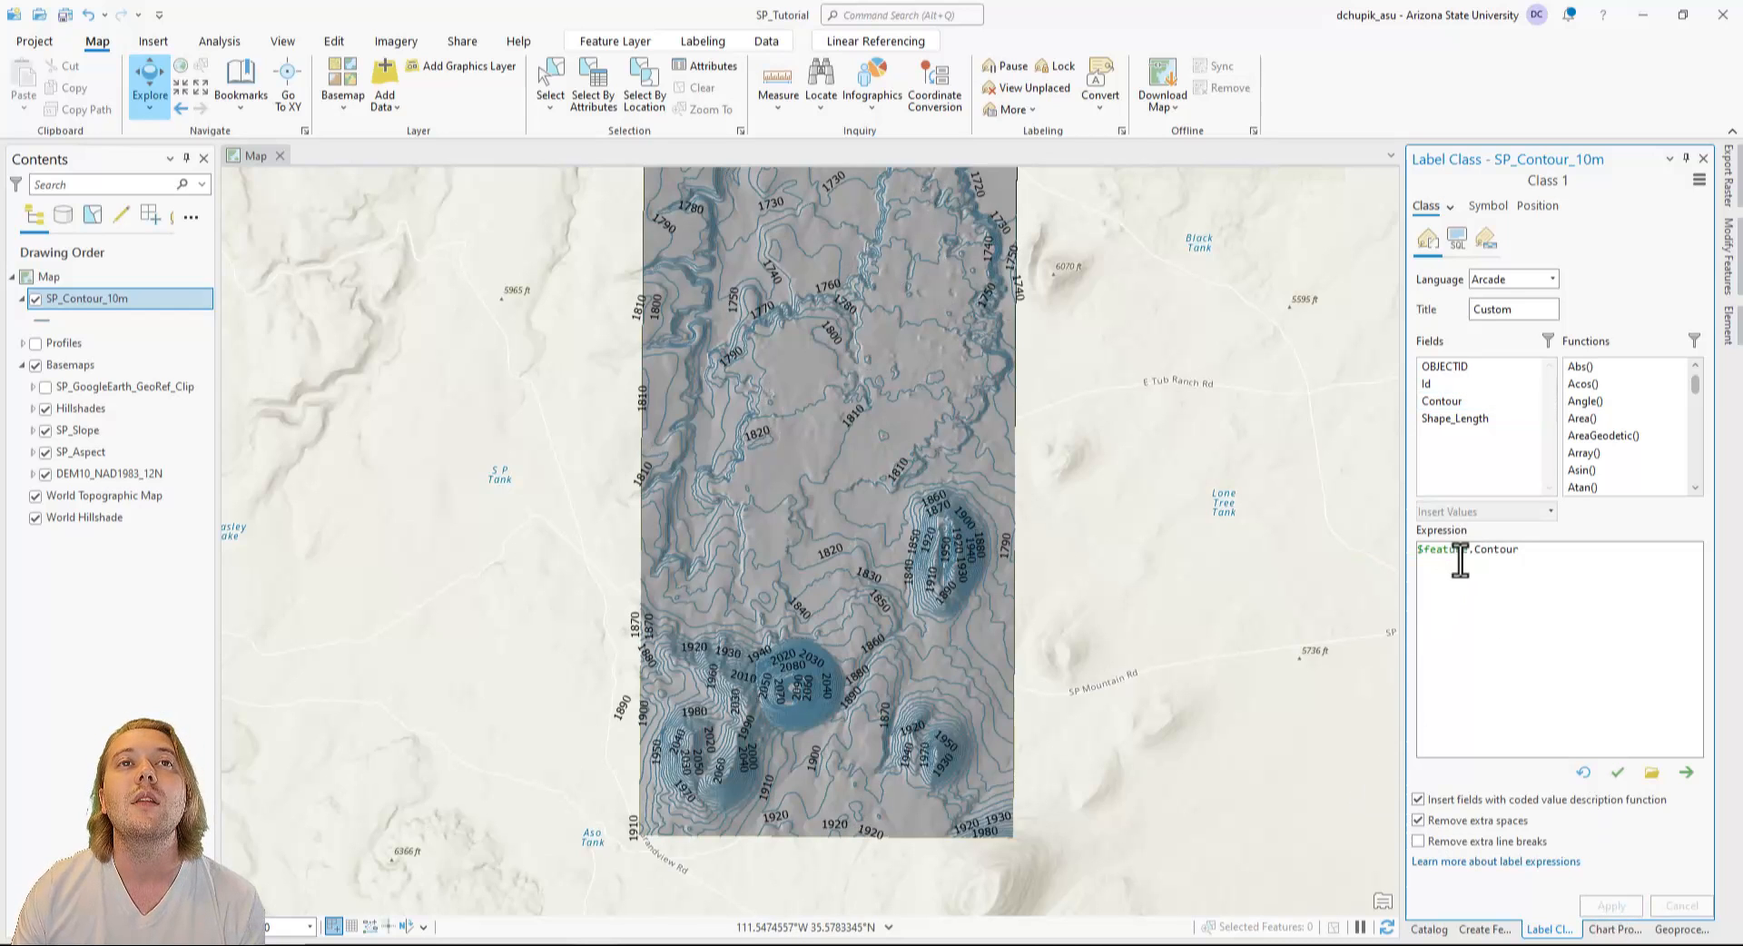
left_click(1703, 158)
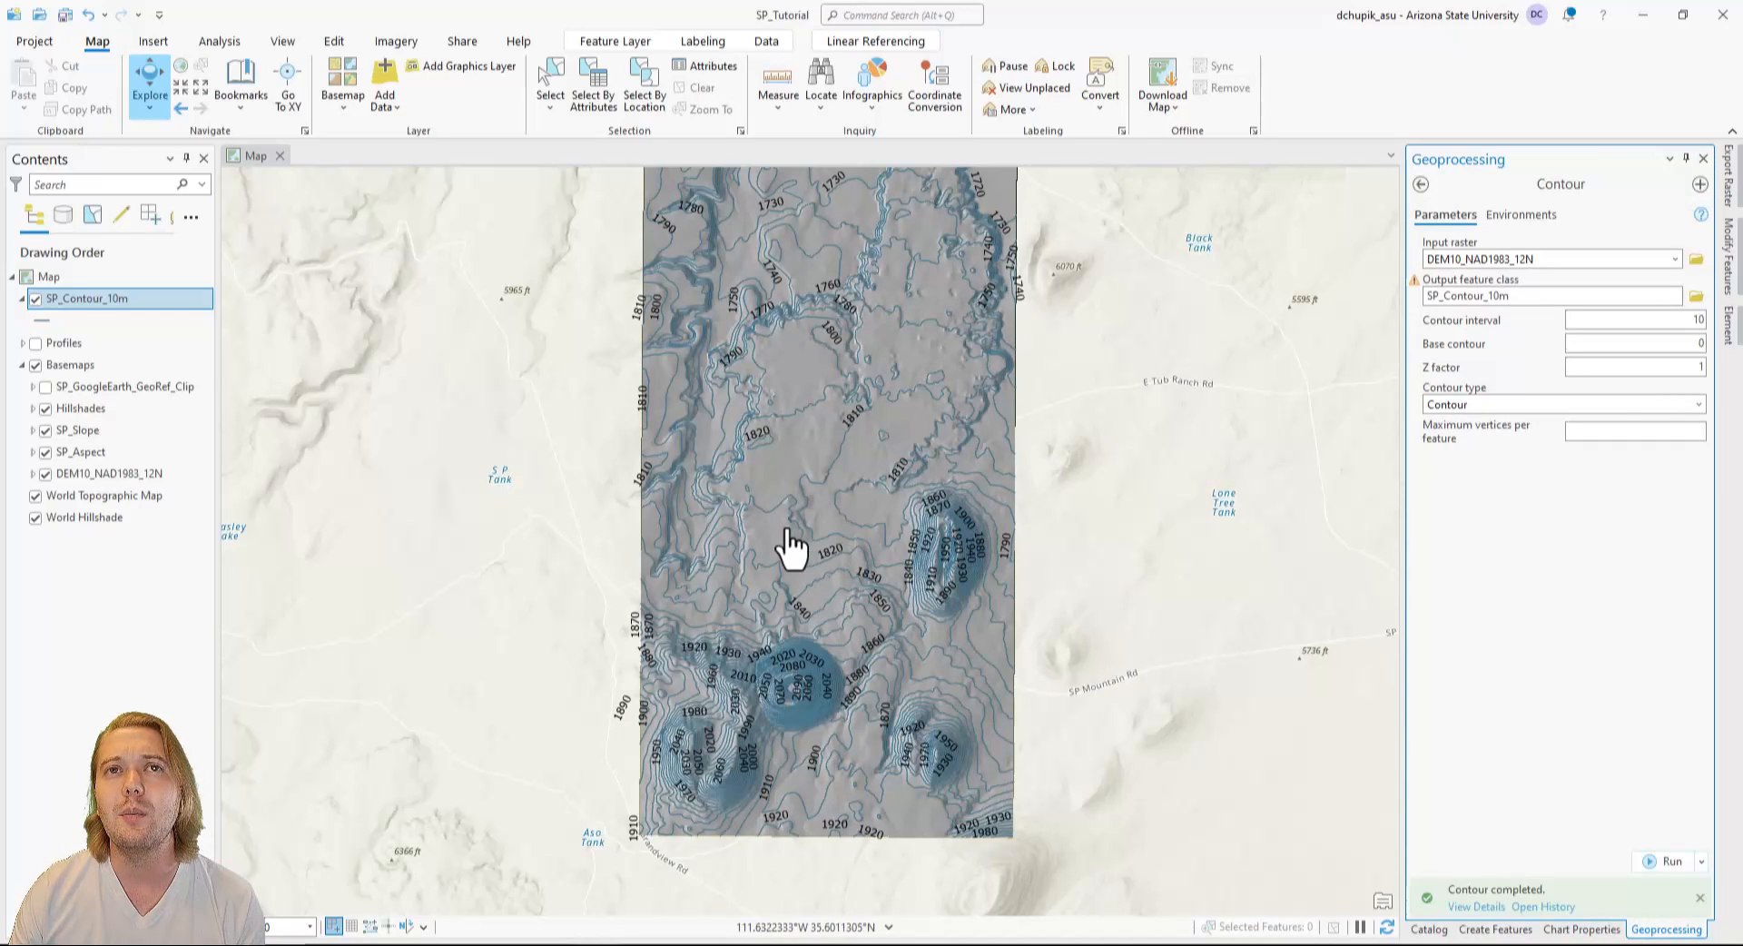
Examine the contour elevation labels around the volcanic cones, along the scarps and across the lava flow.
scroll(786, 544, "up", 2)
scroll(829, 564, "up", 3)
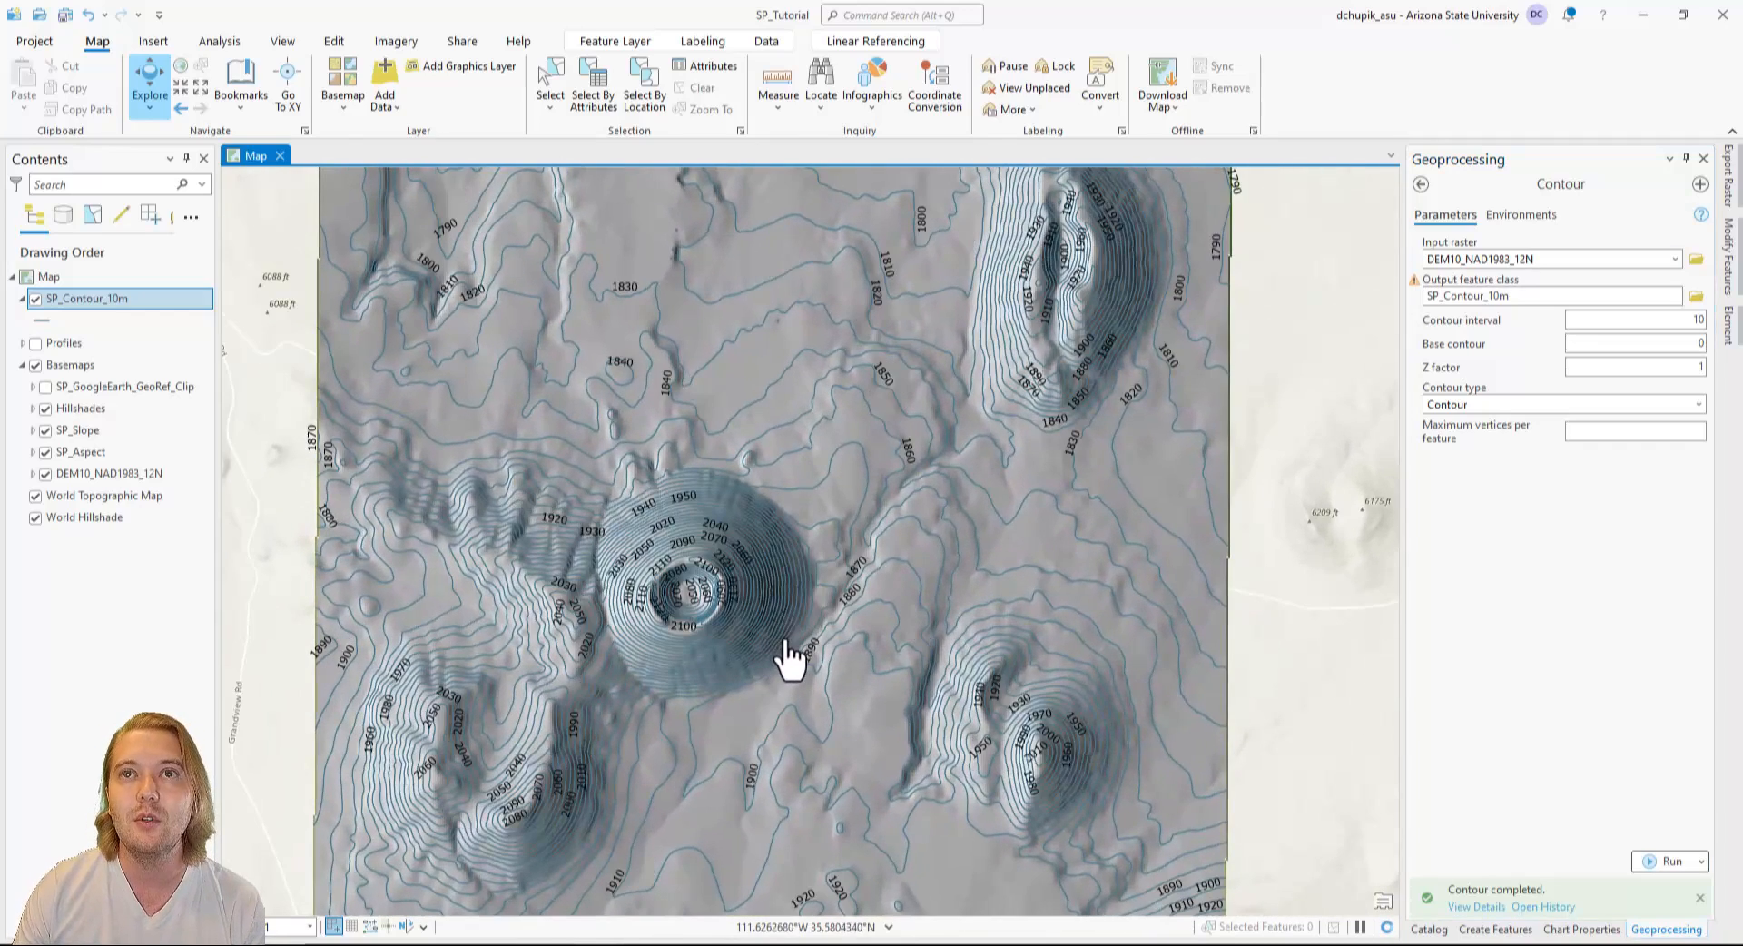
left_click_drag(1019, 713, 984, 498)
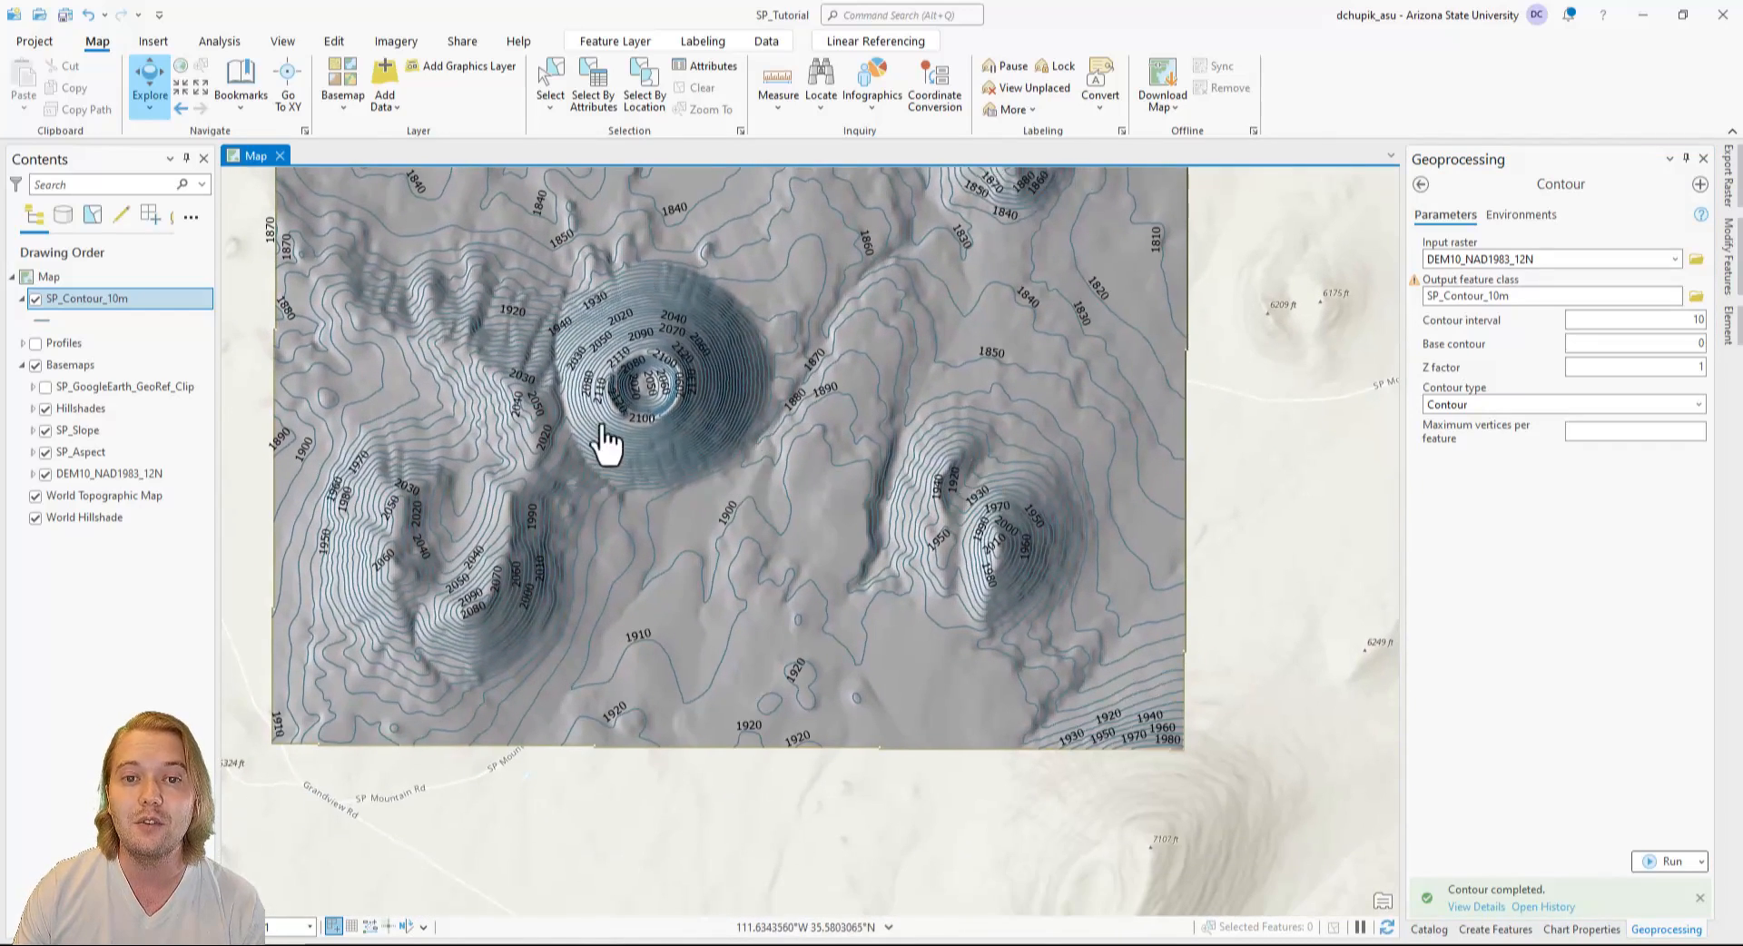
left_click_drag(556, 366, 628, 736)
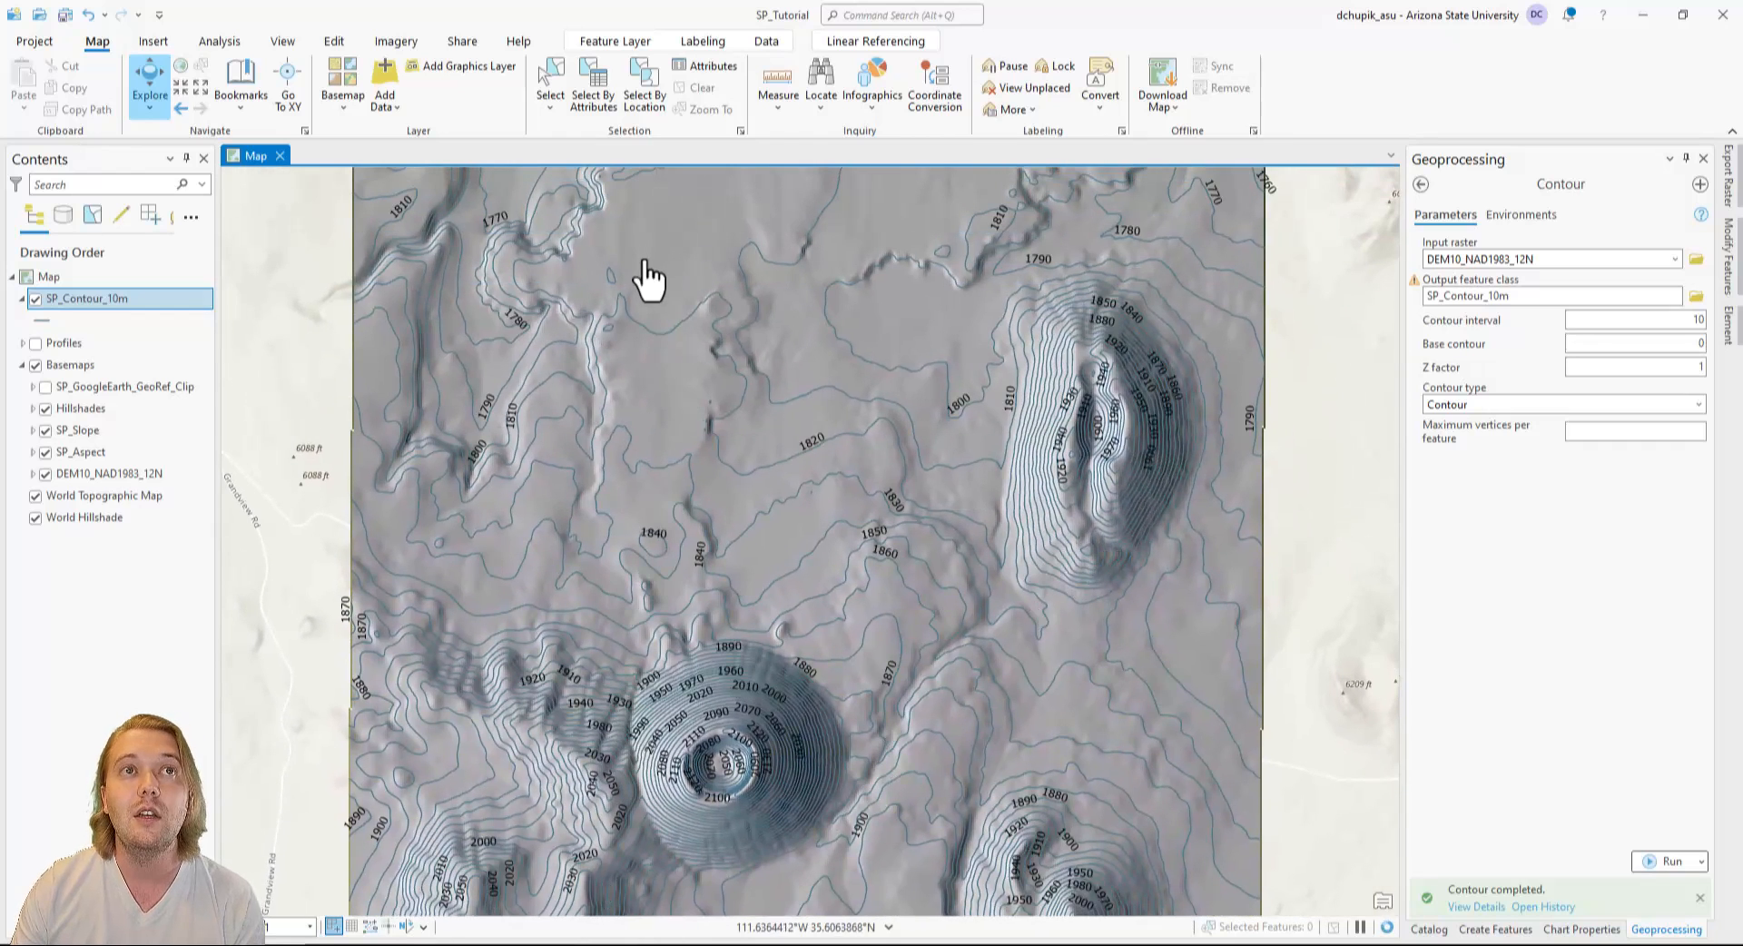
left_click_drag(650, 280, 641, 727)
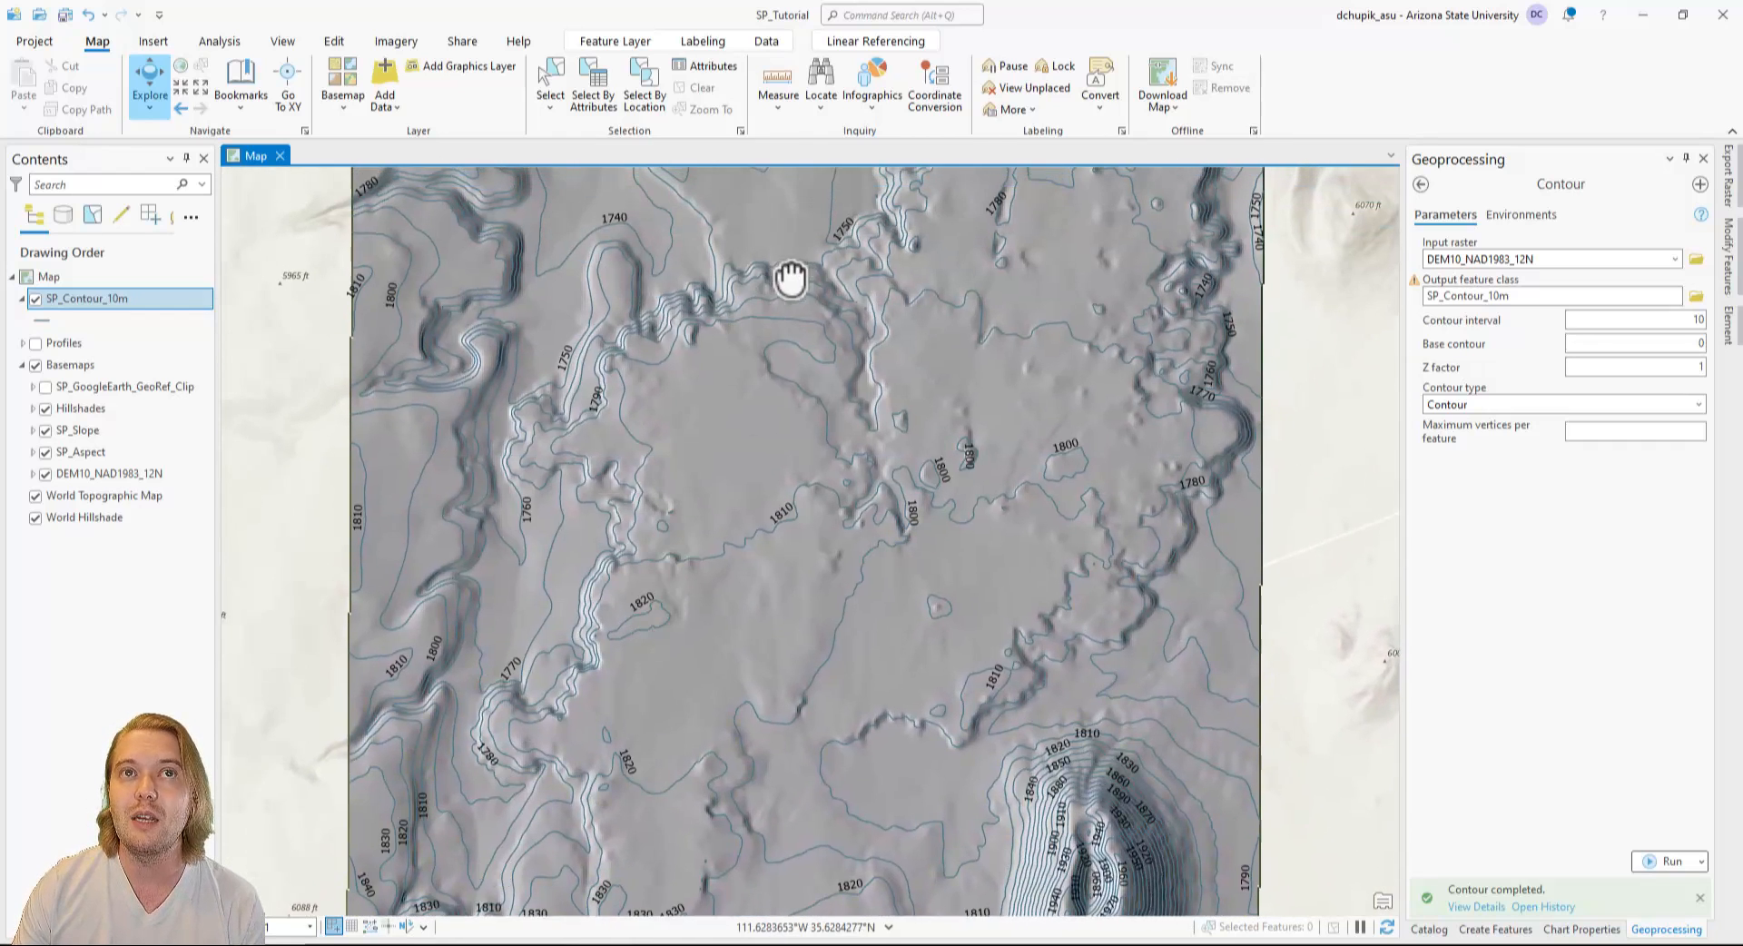
left_click_drag(789, 276, 732, 646)
scroll(750, 450, "down", 4)
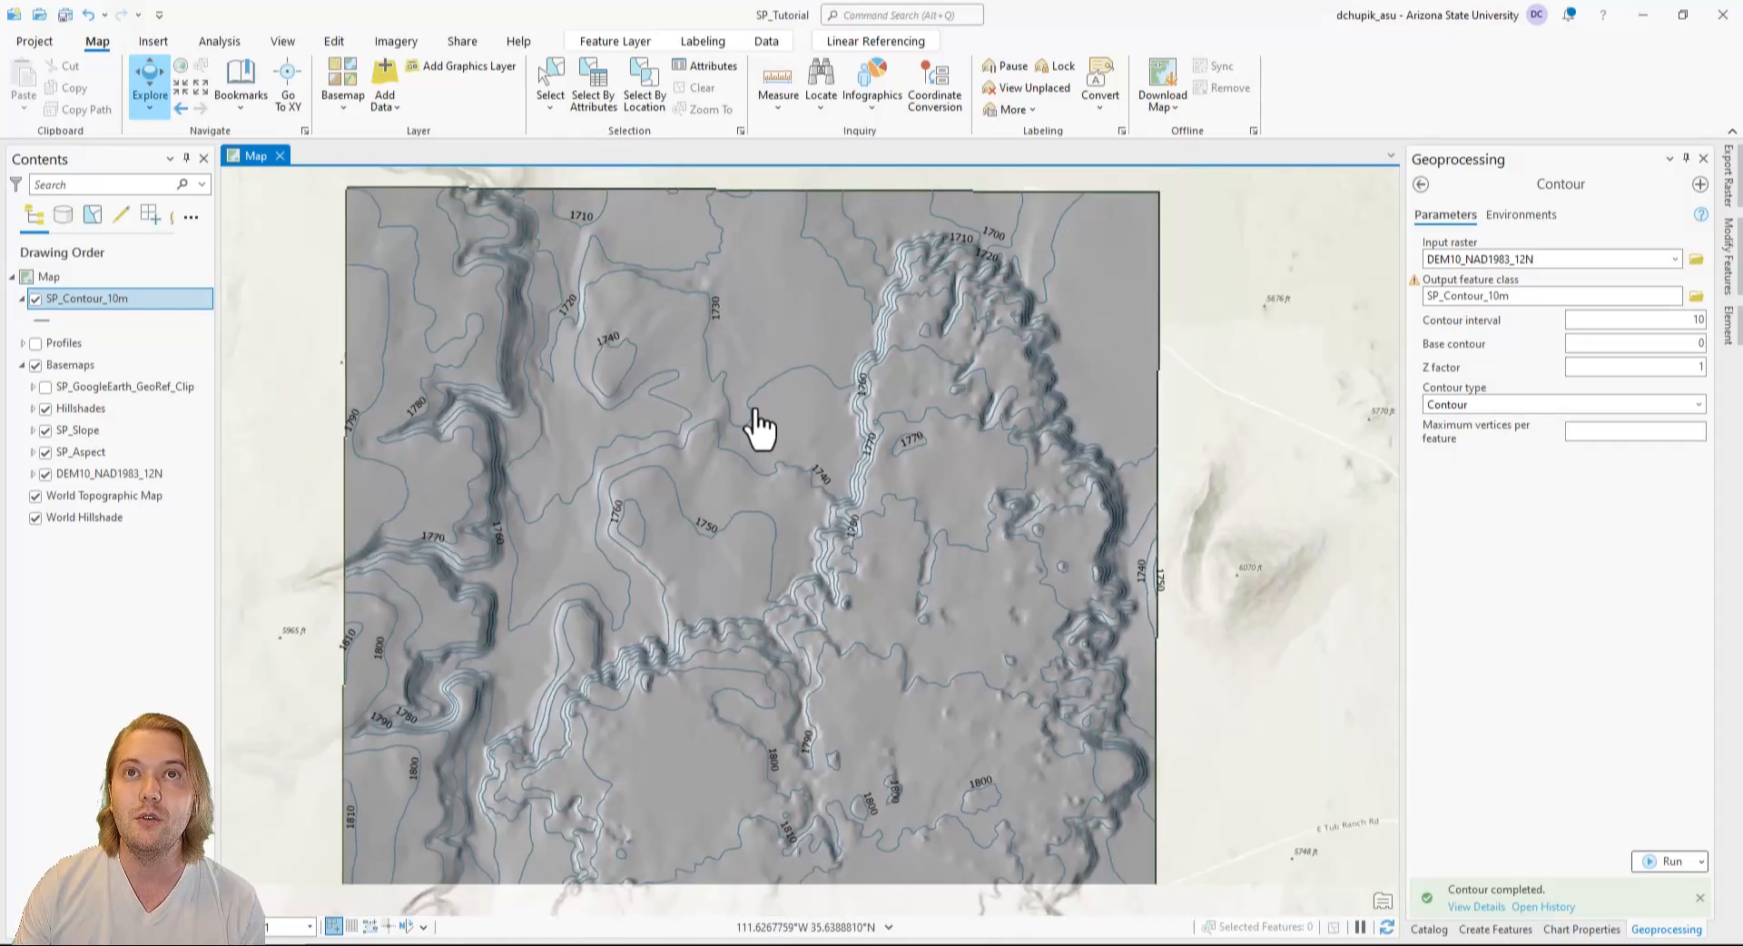
left_click_drag(766, 556, 805, 467)
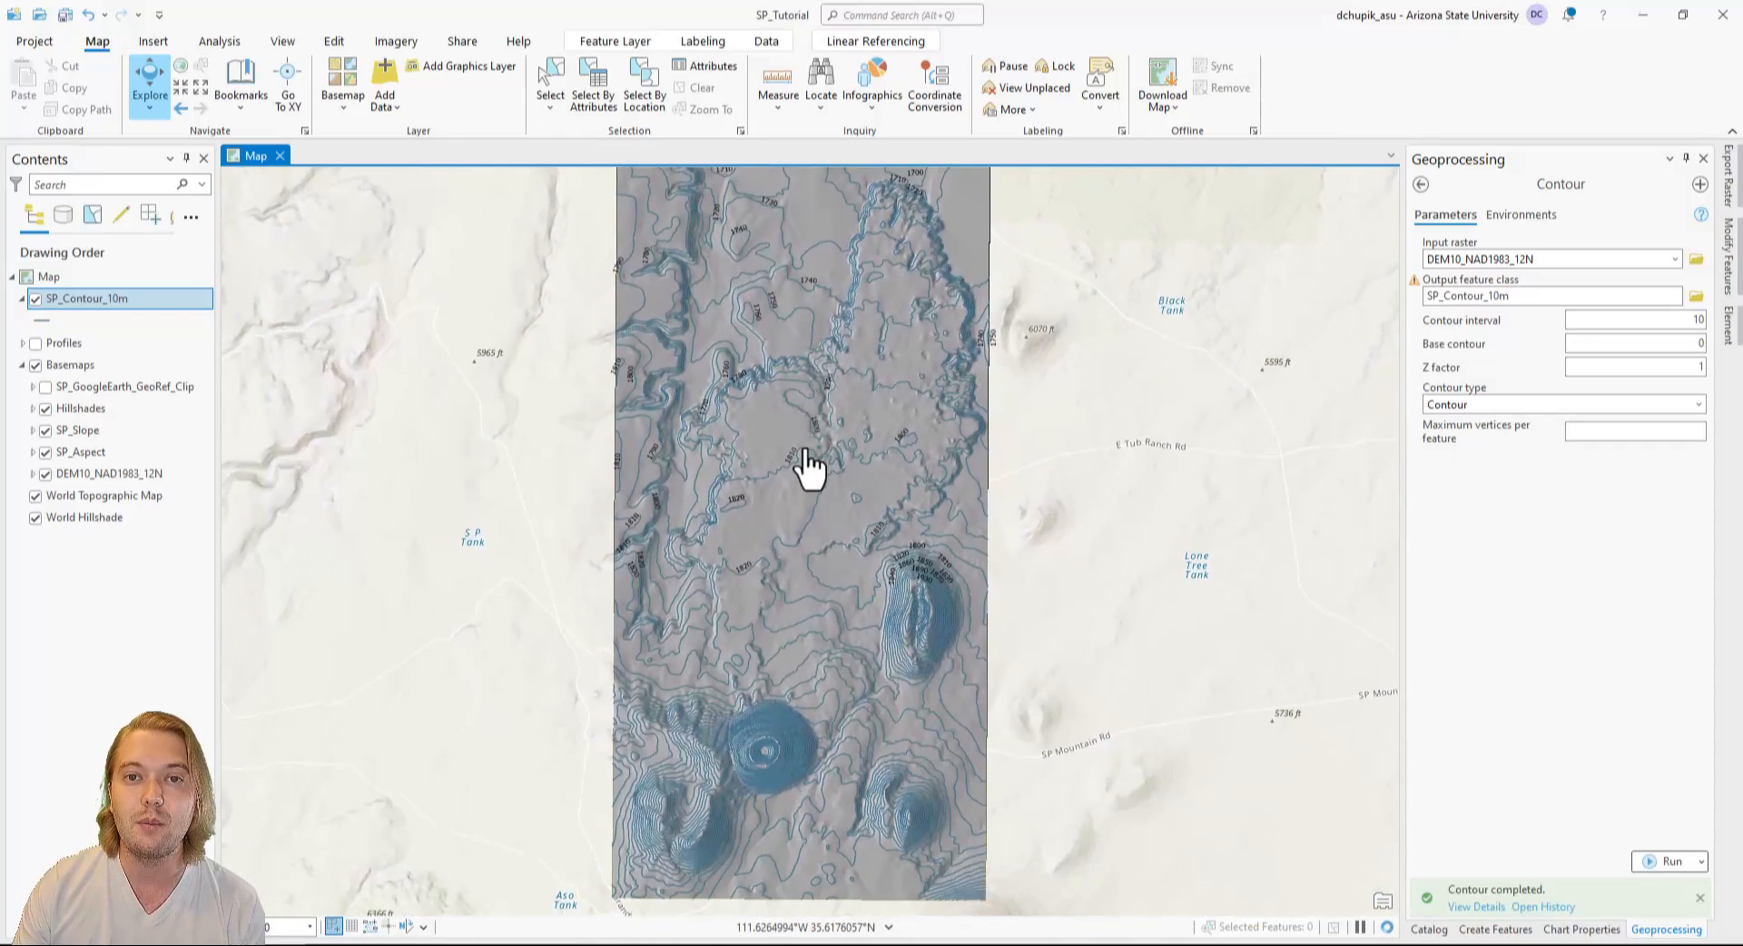
Recolor the SP_Contour_10m line symbol red and apply the change.
left_click(49, 323)
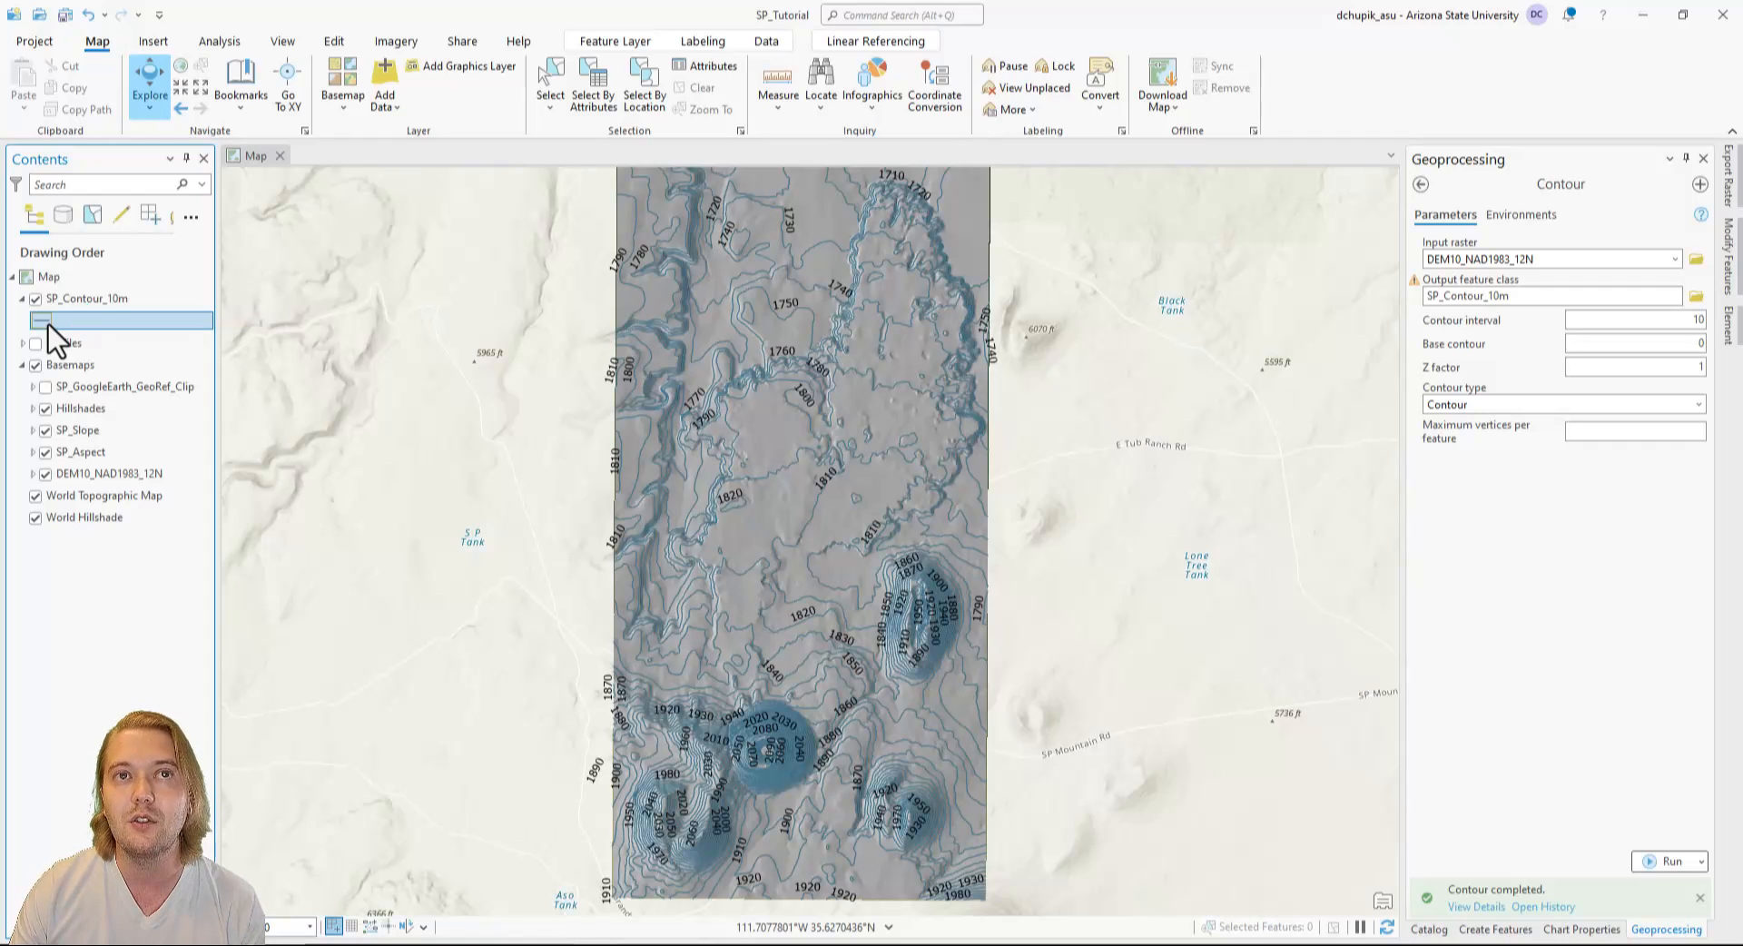
left_click(49, 325)
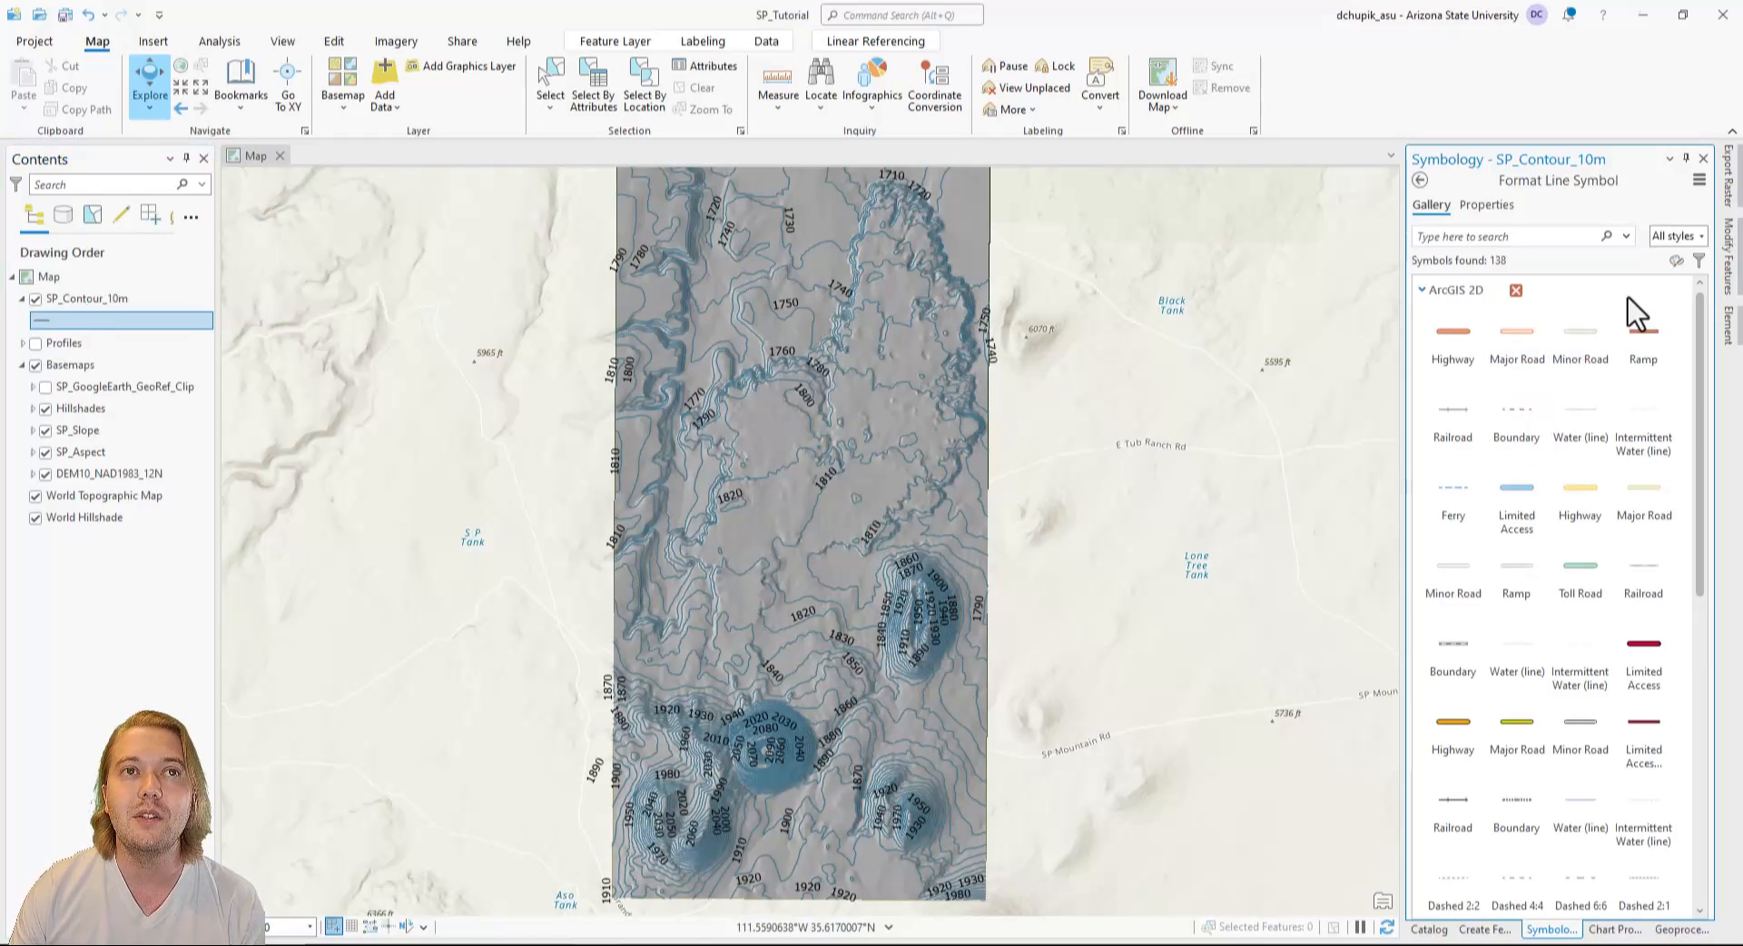
left_click(1499, 205)
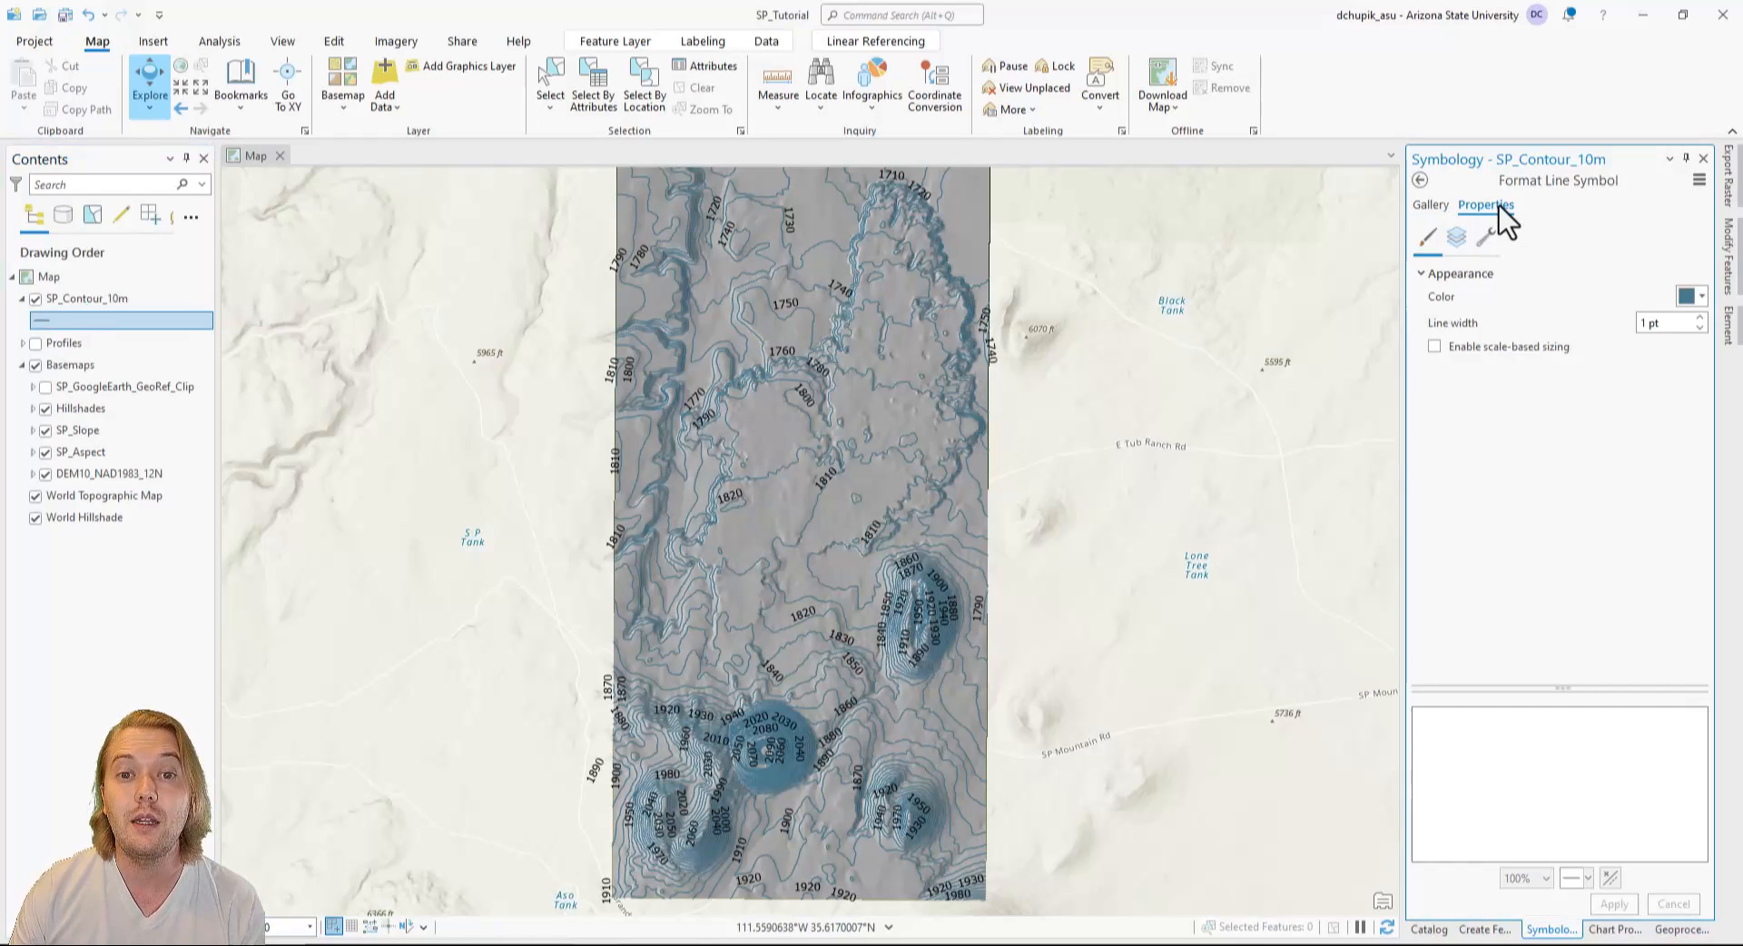
left_click(1702, 298)
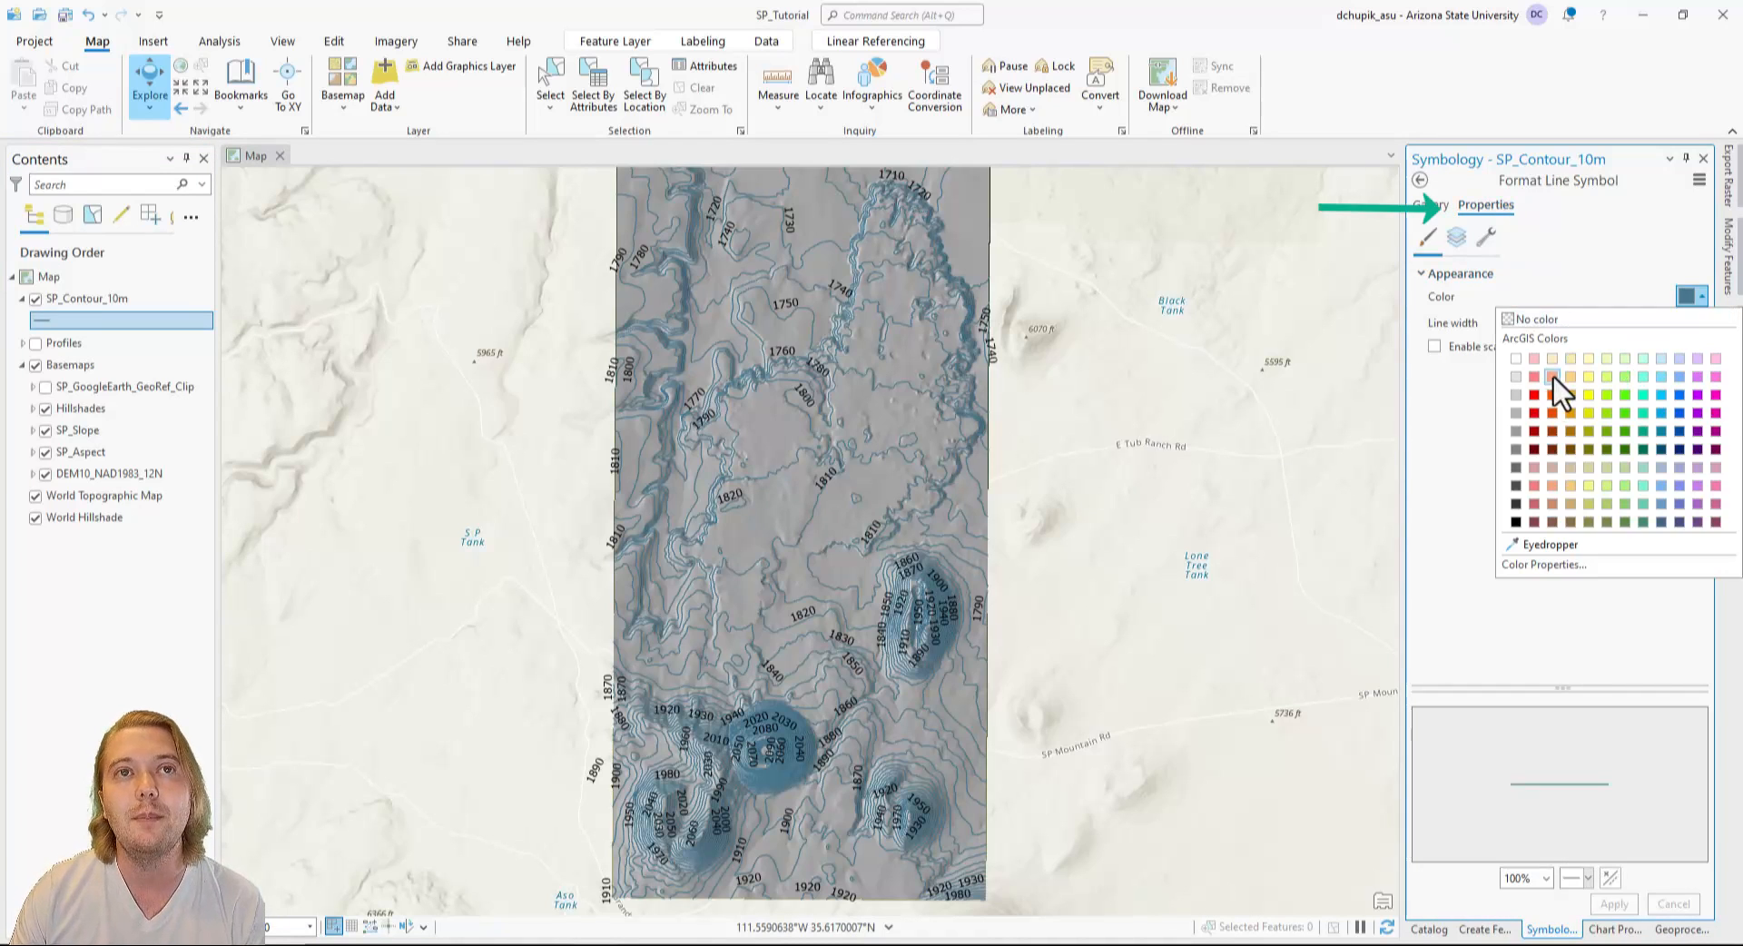
left_click(1534, 394)
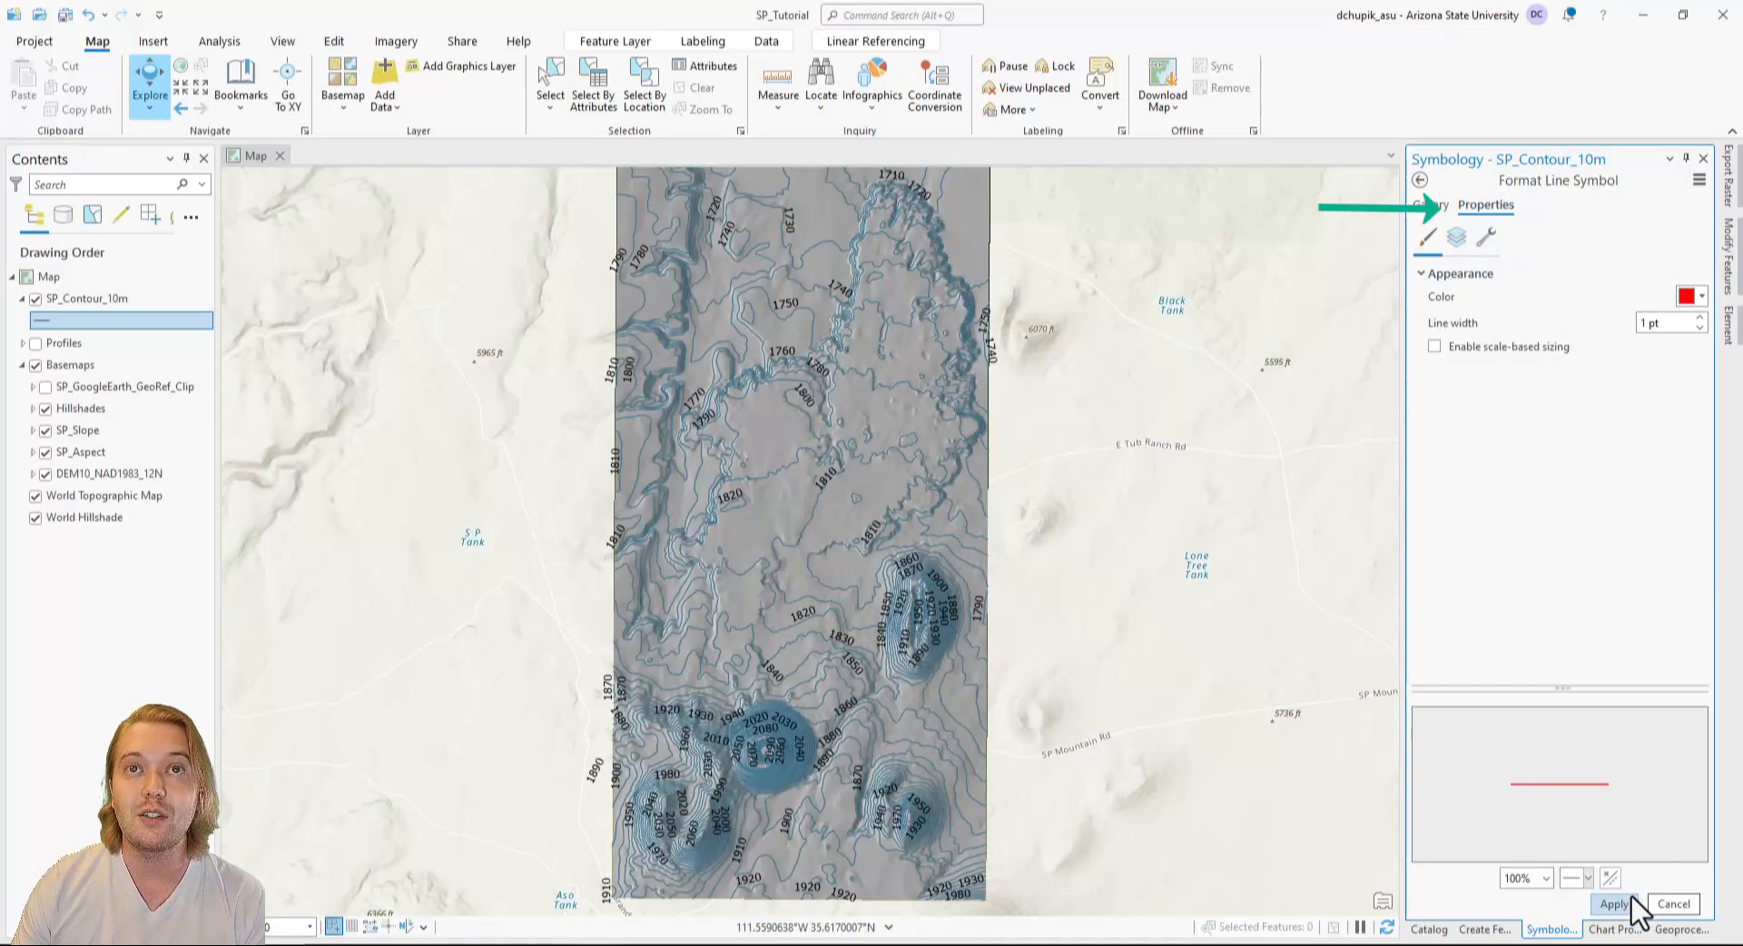
left_click(1609, 903)
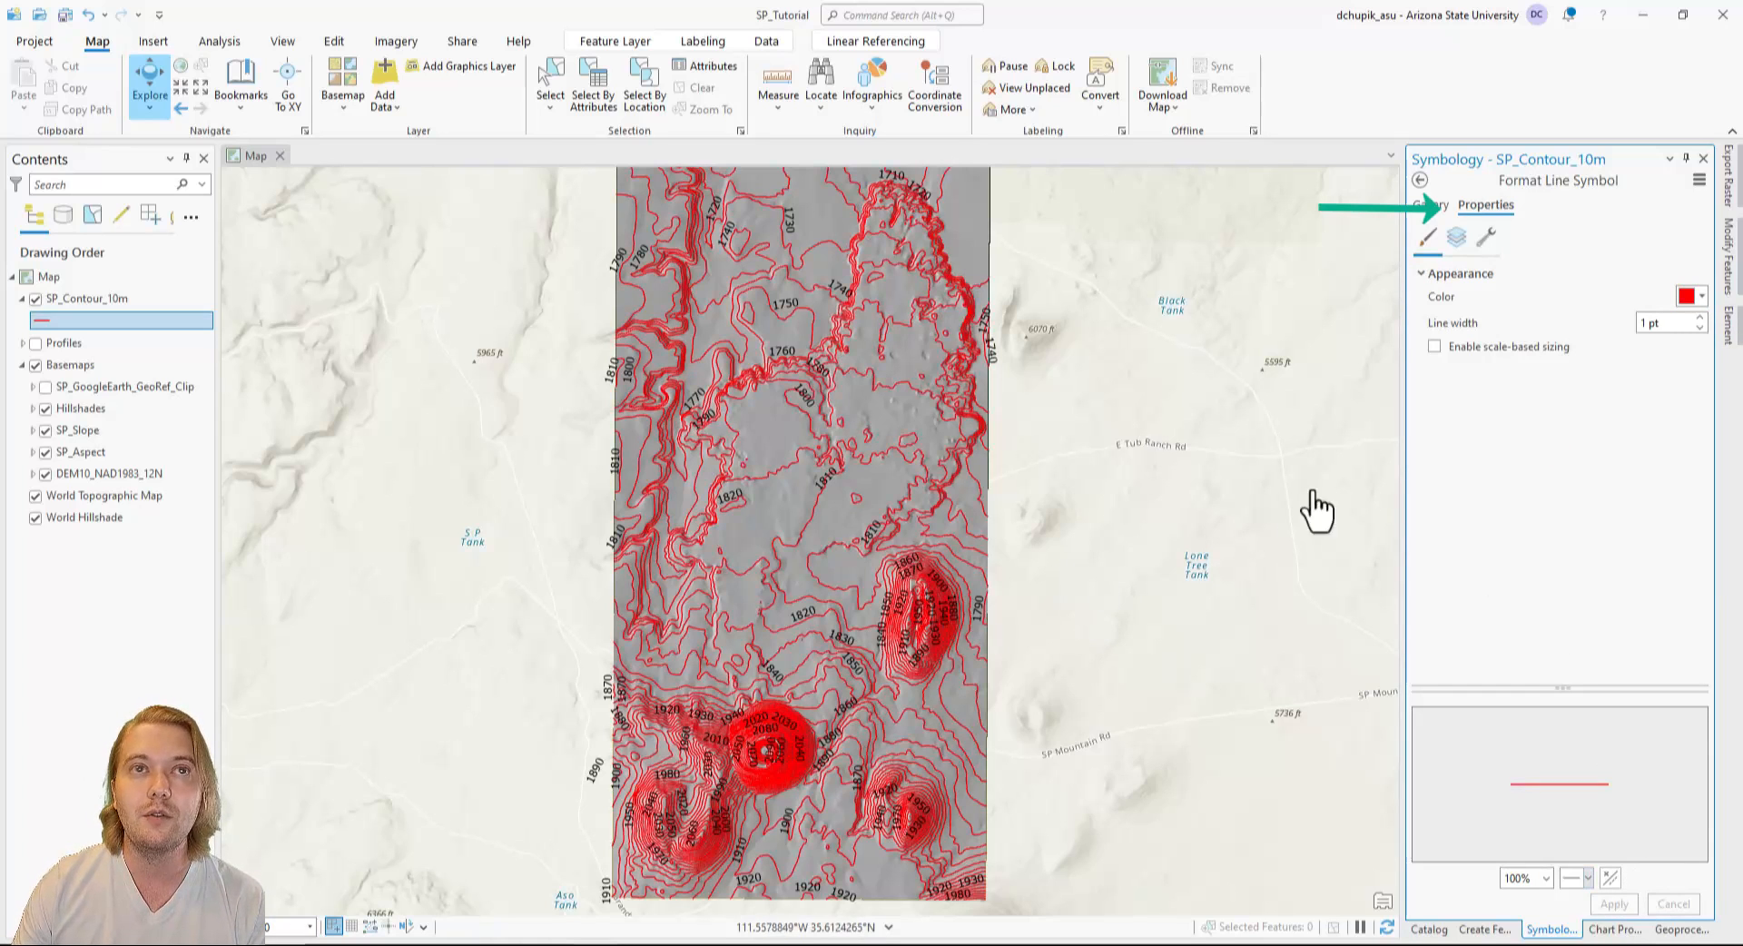
Set the SP_Contour_10m line symbol to yellow with a line width of 0.5 pt and apply both changes.
left_click(1701, 299)
left_click(1589, 396)
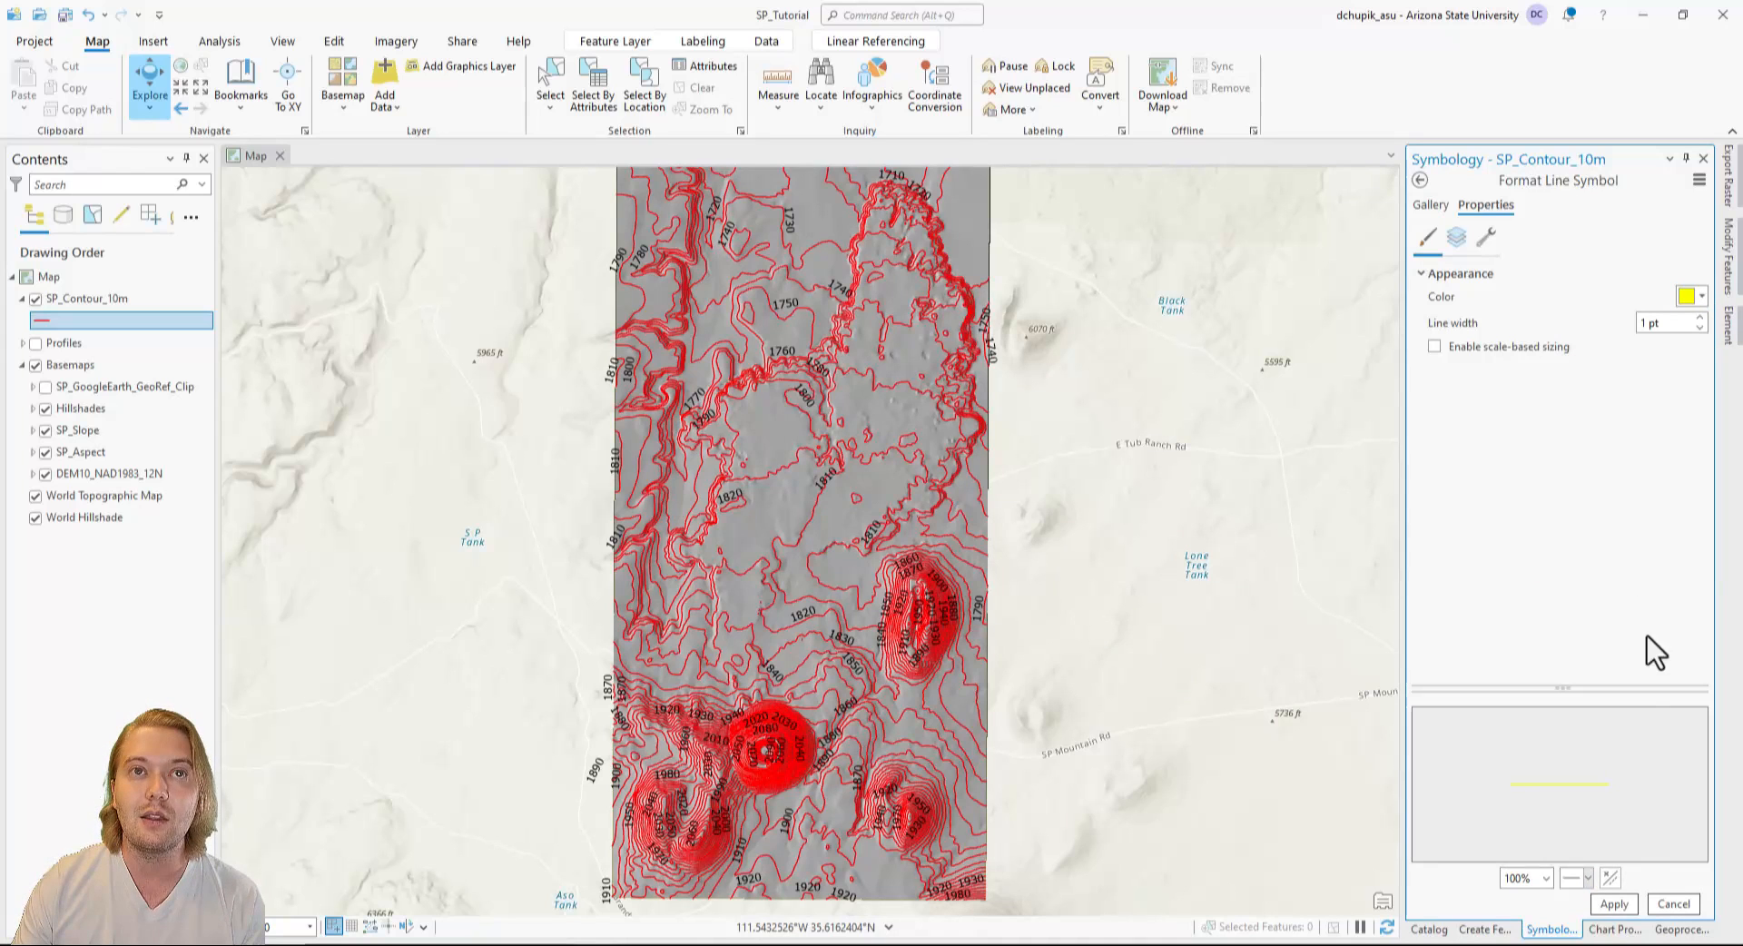
left_click(1615, 902)
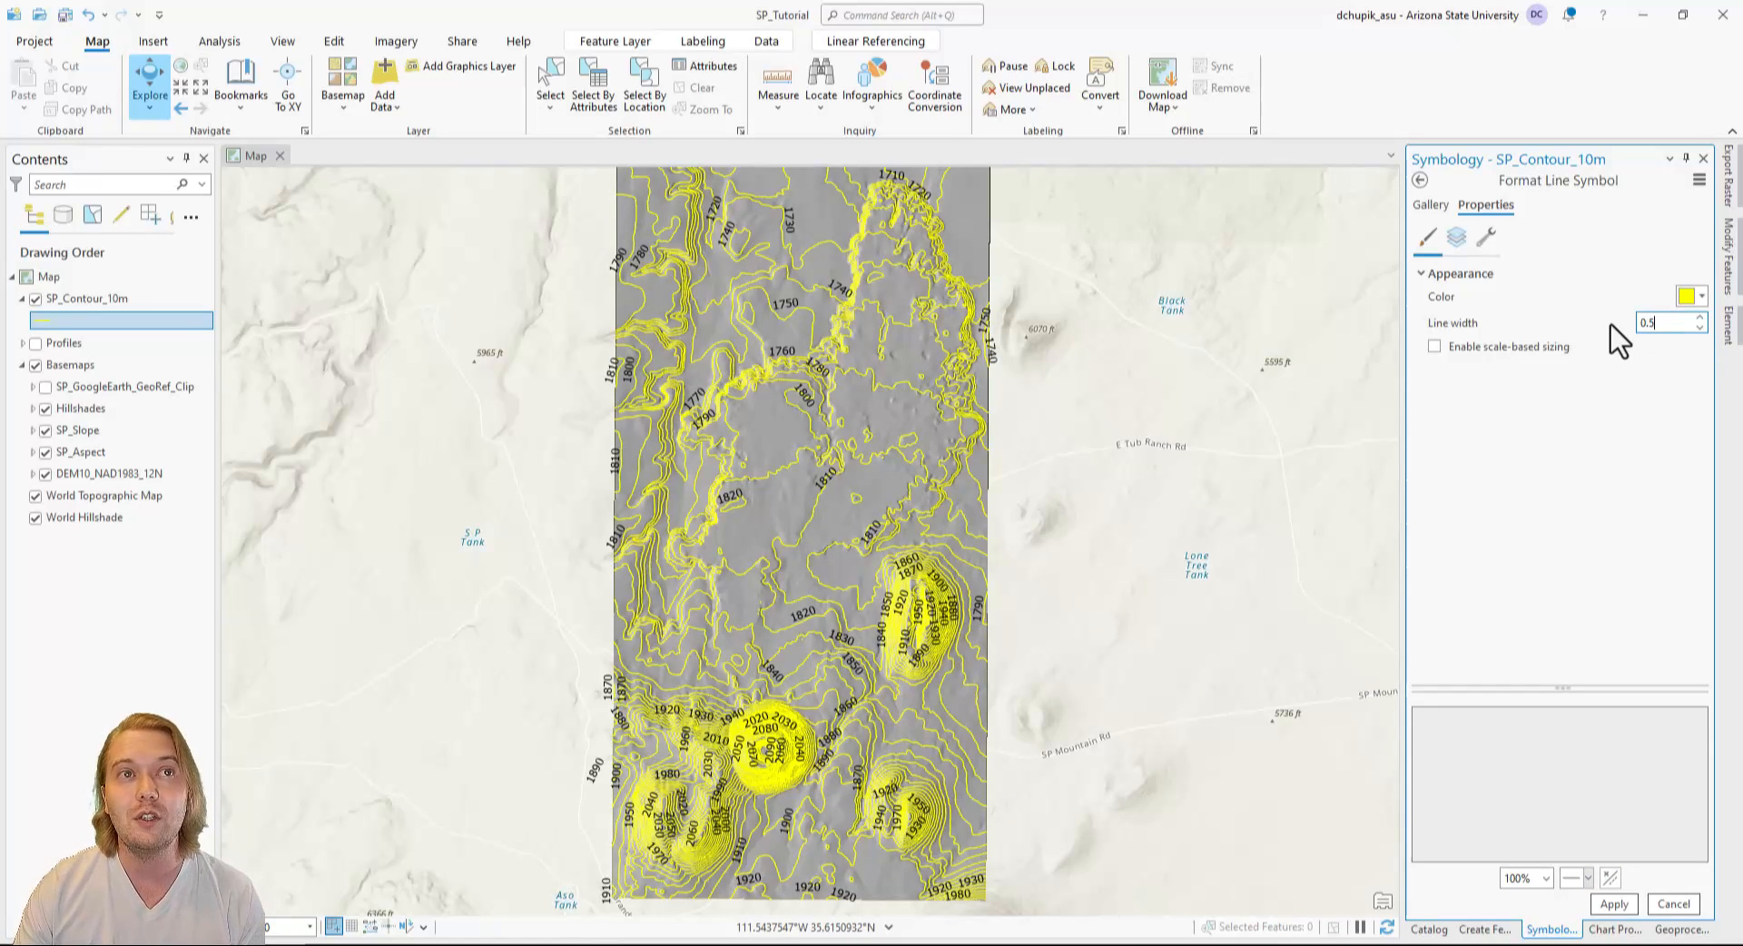
left_click(1614, 903)
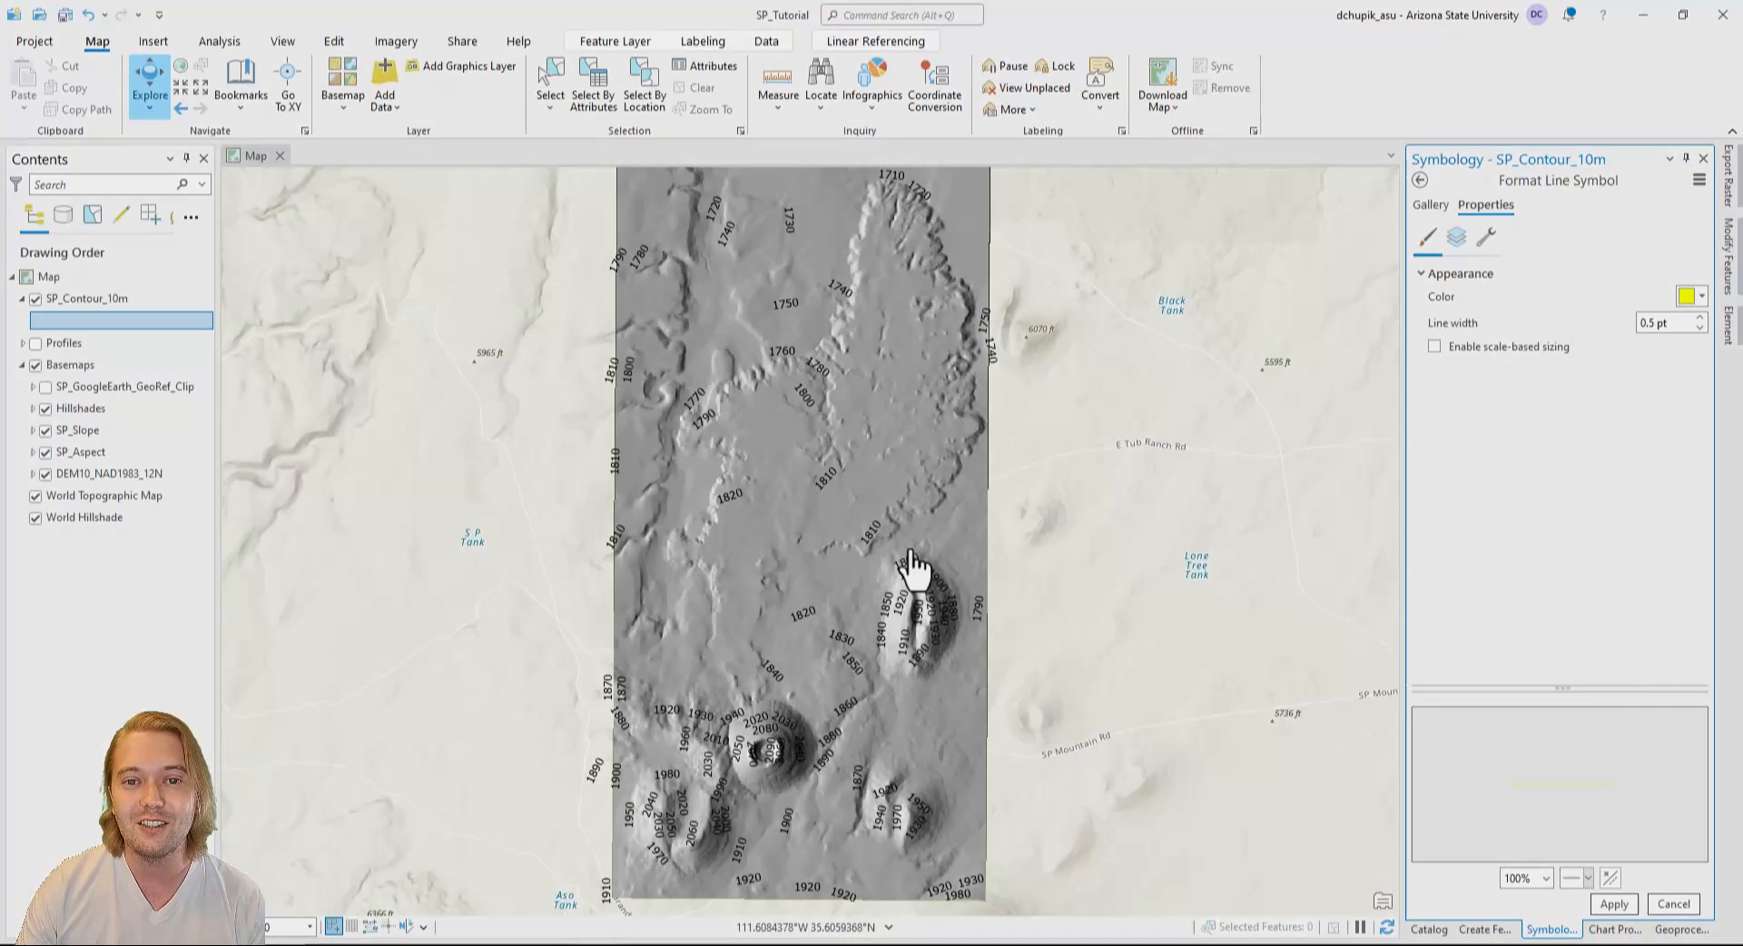